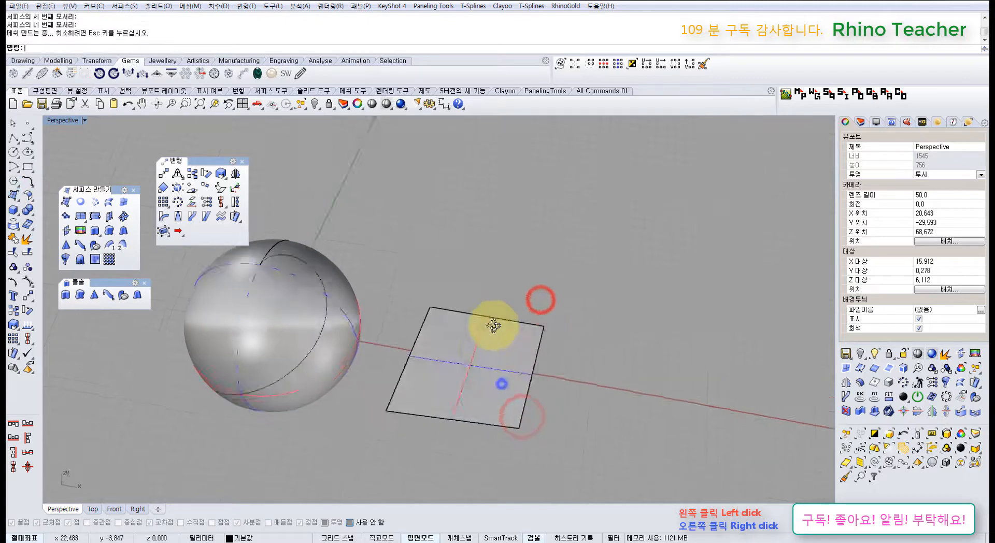
# Display the normal direction arrows of the flat square surface beside the sphere.
pyautogui.scroll(3, 481, 363)
pyautogui.click(475, 393)
pyautogui.click(27, 325)
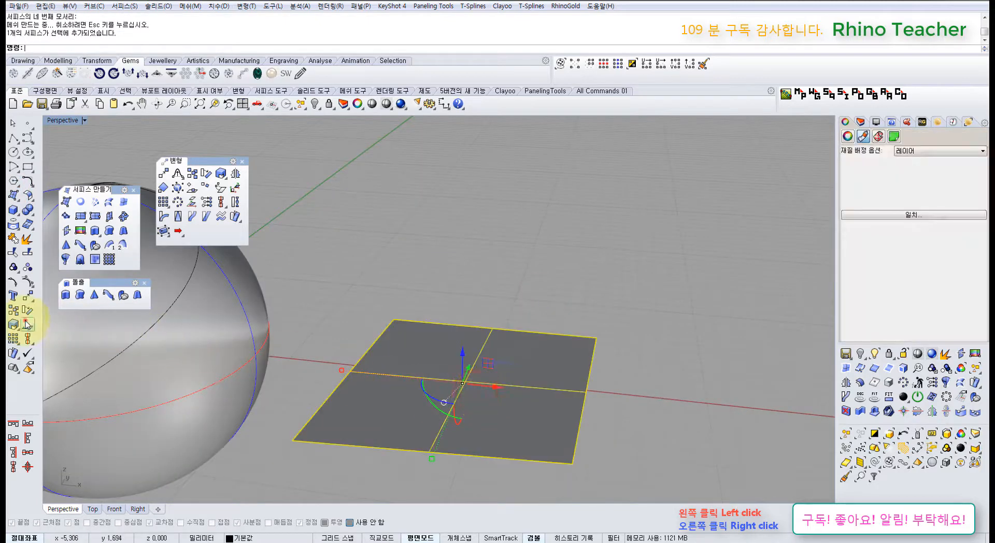
pyautogui.press('Return')
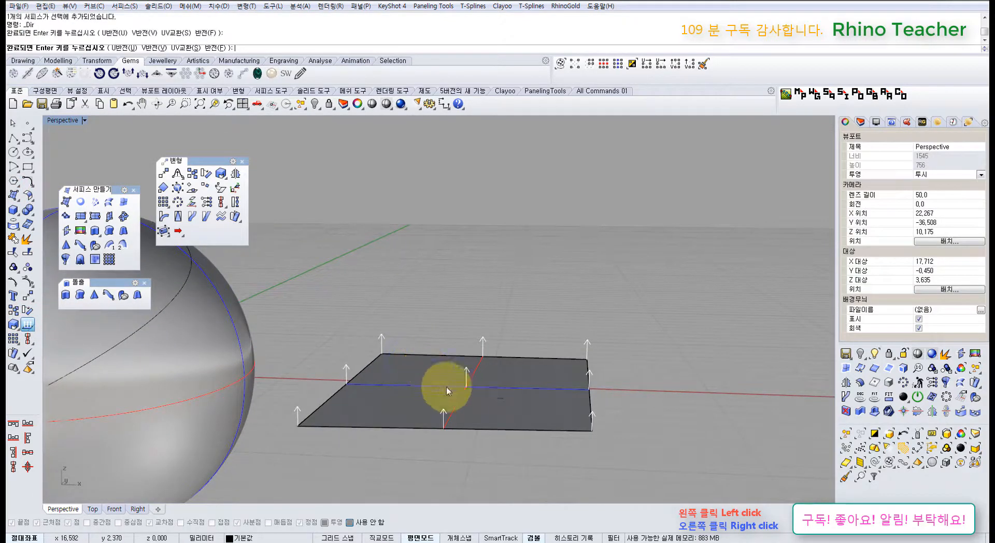
# Change the flat square surface to degree 3 in both U and V and show its control points.
pyautogui.click(455, 393)
pyautogui.press('F4')
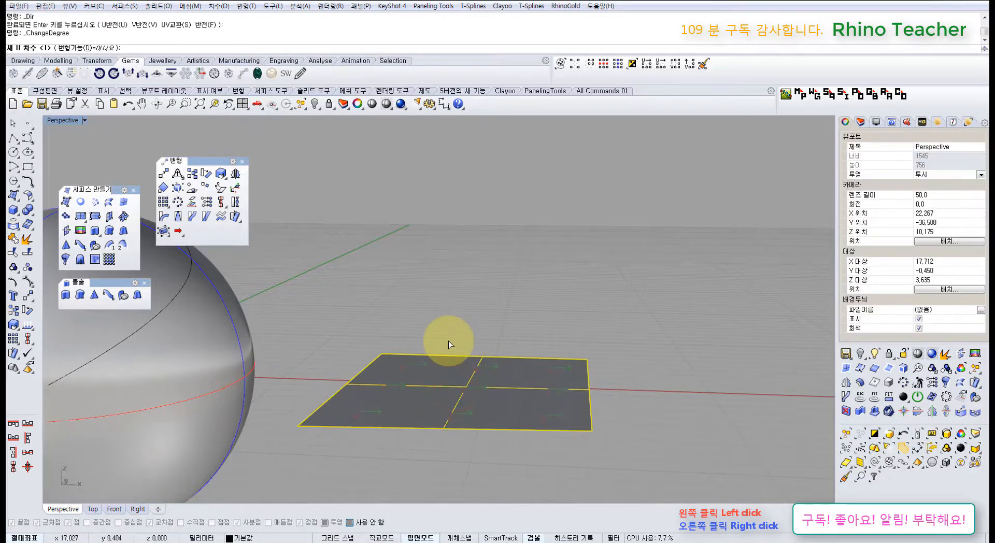
pyautogui.write('3')
pyautogui.press('Return')
pyautogui.write('3')
pyautogui.press('Return')
pyautogui.press('F10')
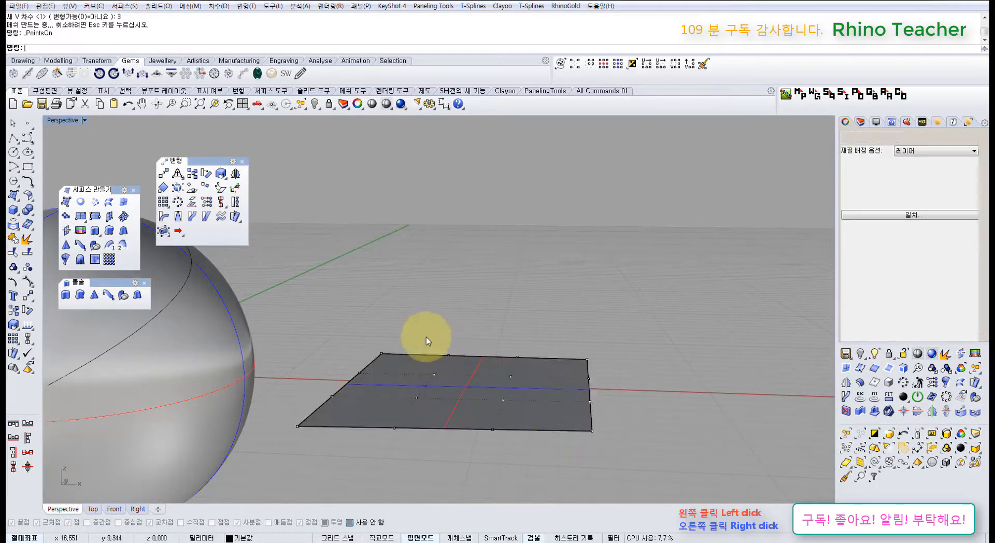
# Raise the two middle rows of the square surface's control points slightly in Z to bulge it.
pyautogui.click(398, 325)
pyautogui.moveTo(537, 462); pyautogui.dragTo(537, 463)
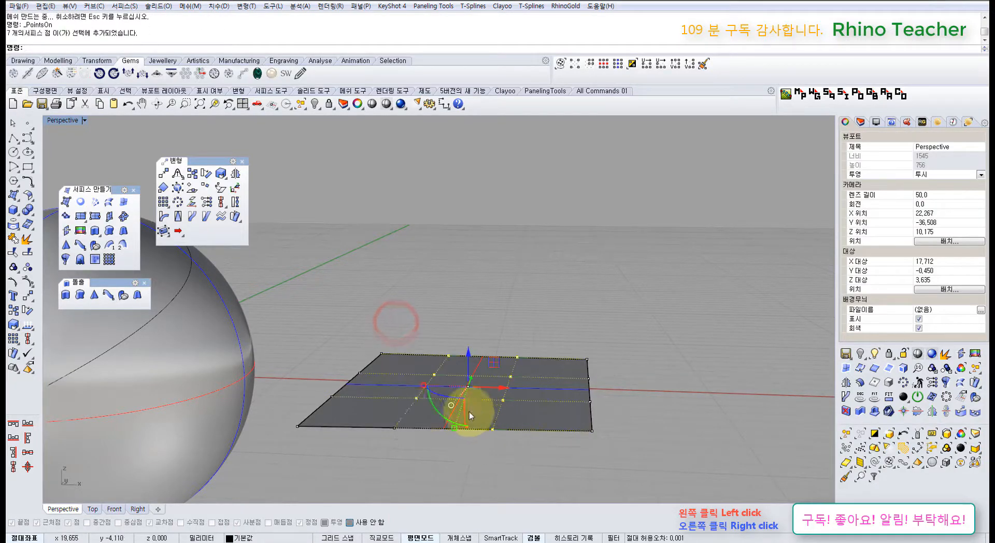
pyautogui.keyDown('shift'); pyautogui.click(392, 422); pyautogui.keyUp('shift')
pyautogui.scroll(2, 438, 399)
pyautogui.moveTo(477, 357); pyautogui.dragTo(477, 352)
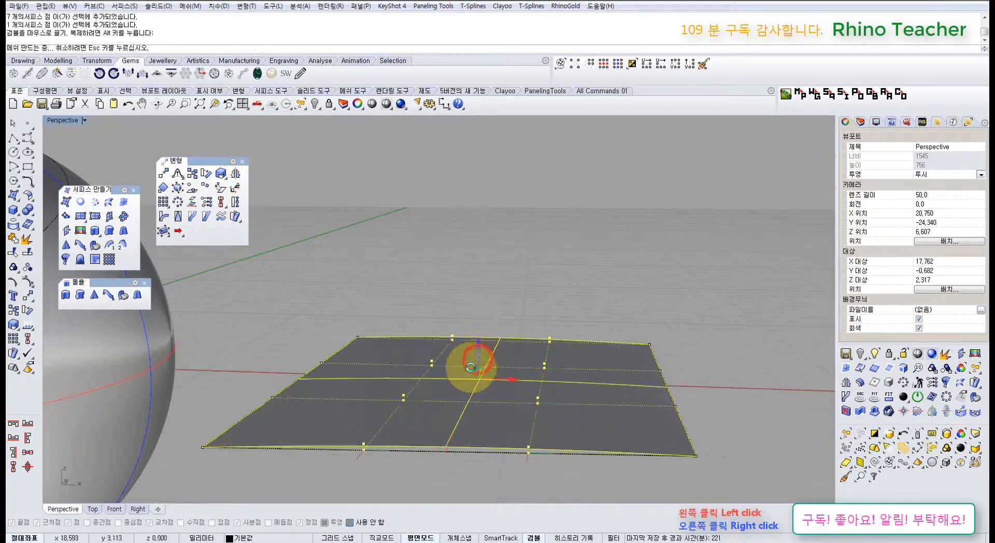
# Delete the bulged square surface beside the sphere.
pyautogui.moveTo(448, 388)
pyautogui.mouseDown(button='right')
pyautogui.moveTo(454, 409)
pyautogui.moveTo(452, 399)
pyautogui.mouseUp(button='right')
pyautogui.click(445, 402)
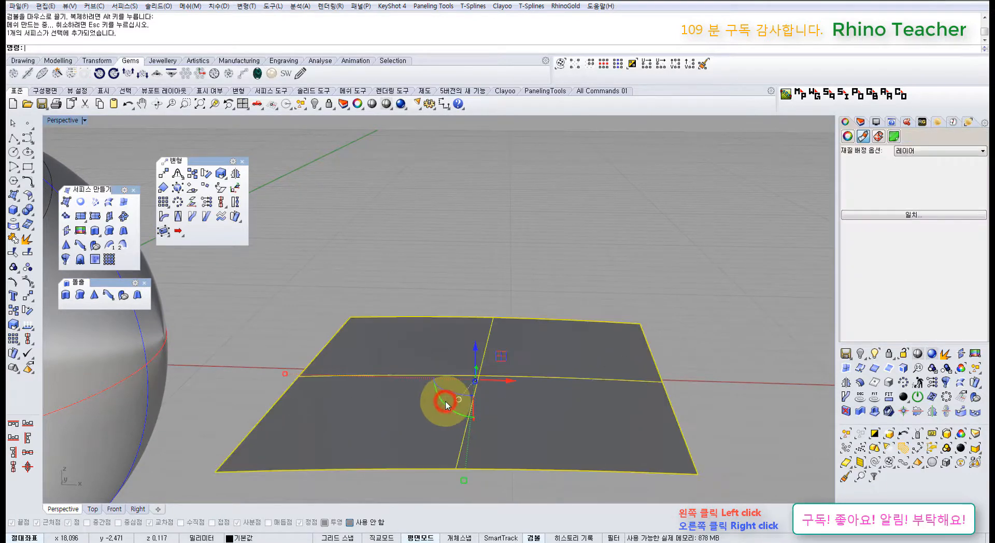
pyautogui.press('Delete')
# Examine the sphere and the curve running over its surface from several angles.
pyautogui.scroll(-12, 442, 350)
pyautogui.moveTo(440, 349); pyautogui.dragTo(377, 362, button='right')
pyautogui.scroll(-6, 440, 404)
pyautogui.scroll(8, 382, 402)
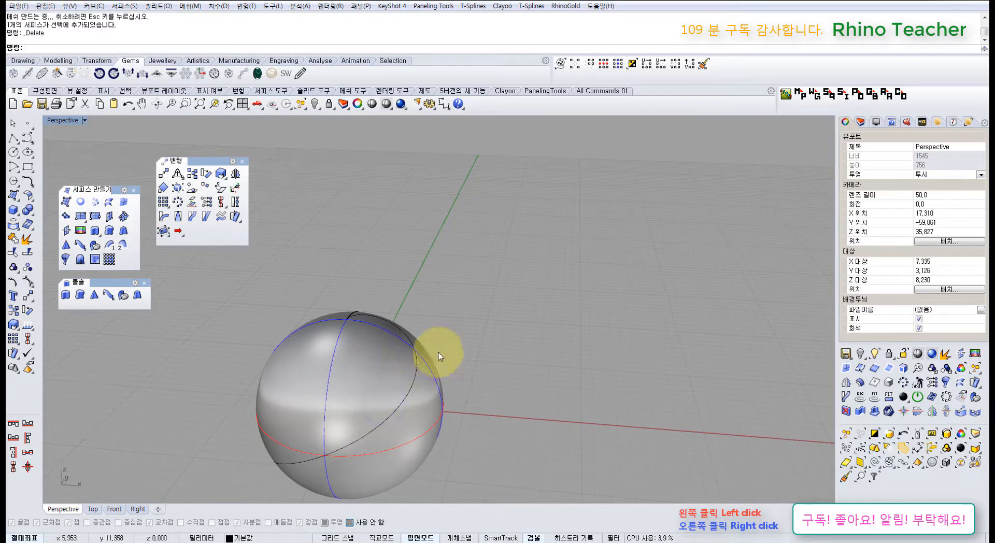
pyautogui.moveTo(451, 388); pyautogui.dragTo(506, 374, button='right')
pyautogui.scroll(6, 378, 352)
pyautogui.moveTo(512, 370); pyautogui.dragTo(524, 404, button='right')
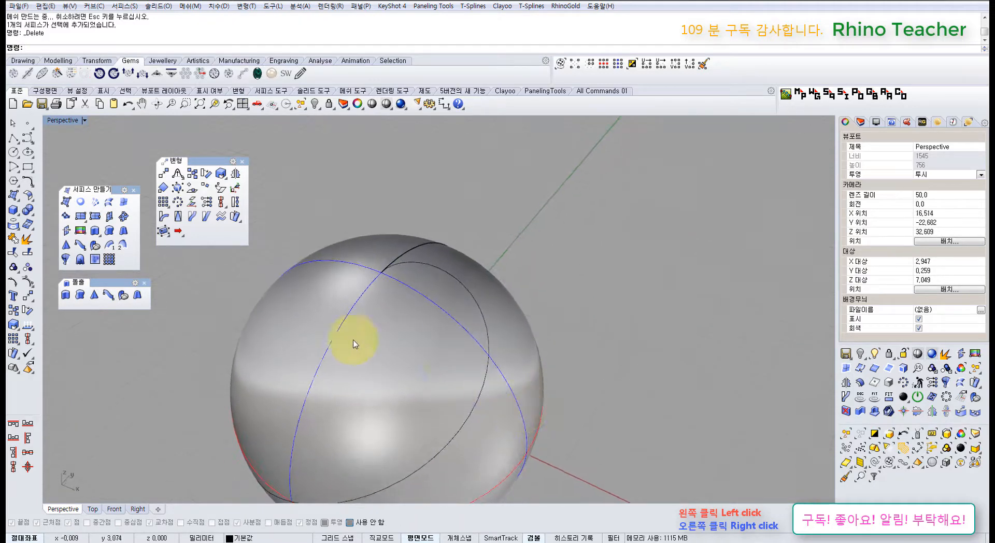
pyautogui.moveTo(331, 403); pyautogui.dragTo(189, 311, button='right')
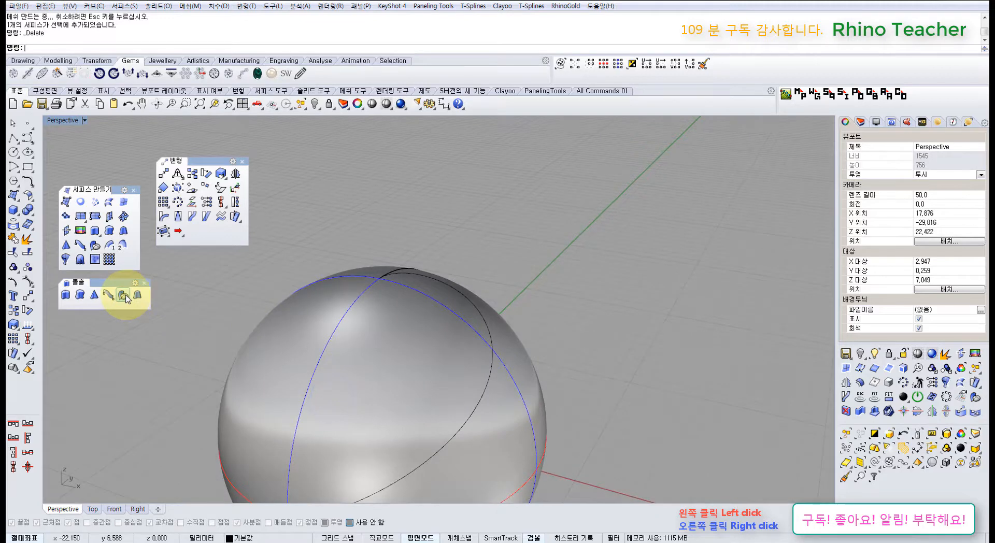
pyautogui.keyDown('shift'); pyautogui.moveTo(362, 393); pyautogui.dragTo(415, 364, button='right'); pyautogui.keyUp('shift')
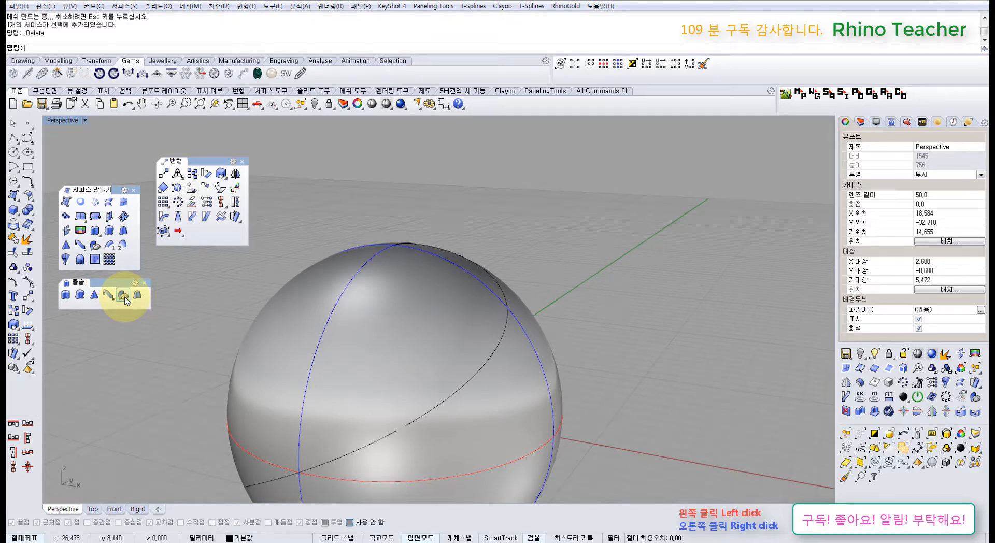
pyautogui.moveTo(471, 402); pyautogui.dragTo(206, 277, button='right')
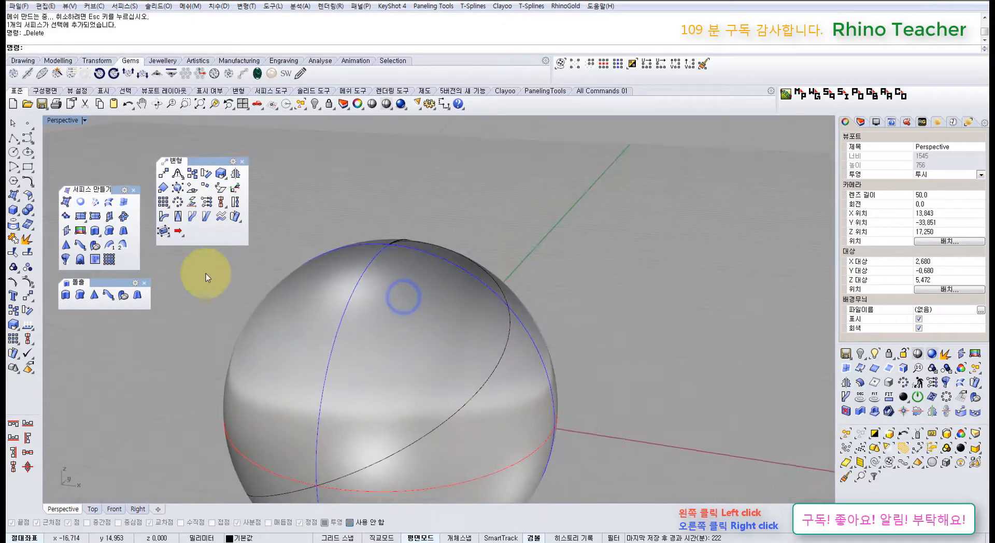
# Create a Fin surface from the curve on the sphere, using the sphere as base and the tangent direction.
pyautogui.click(123, 296)
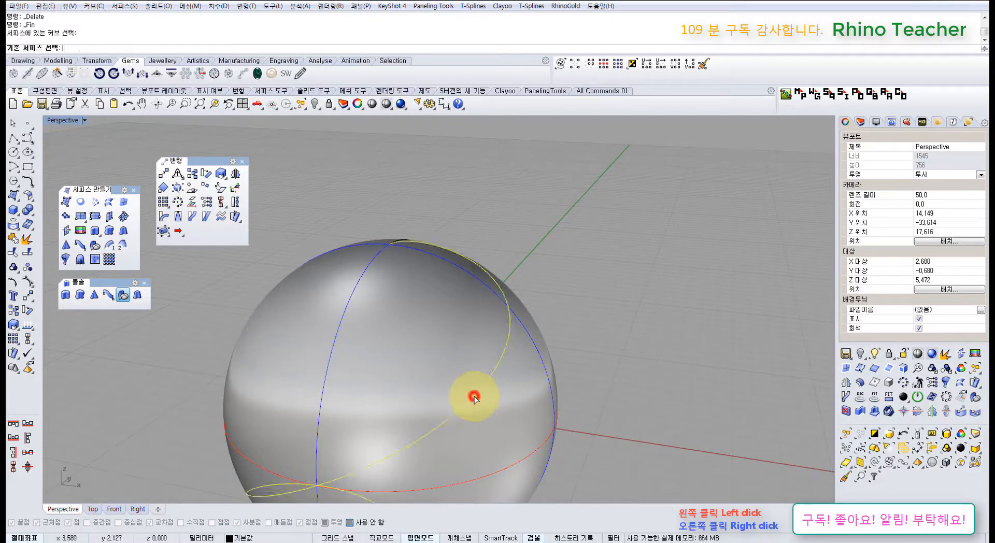
pyautogui.click(426, 353)
pyautogui.moveTo(465, 361); pyautogui.dragTo(596, 369, button='right')
pyautogui.scroll(-6, 546, 349)
pyautogui.scroll(2, 561, 352)
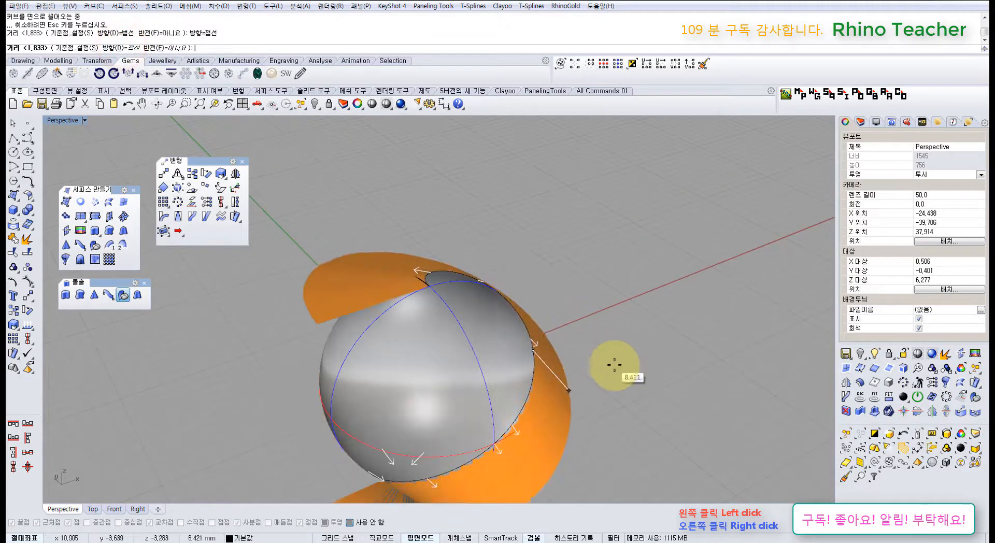
pyautogui.moveTo(602, 358); pyautogui.dragTo(641, 406, button='right')
pyautogui.click(639, 402)
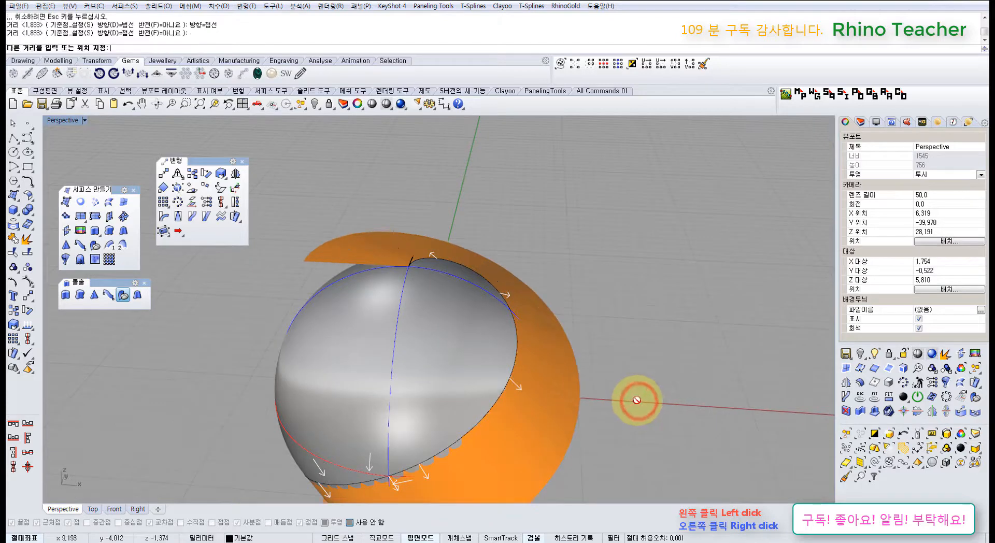
pyautogui.rightClick(604, 416)
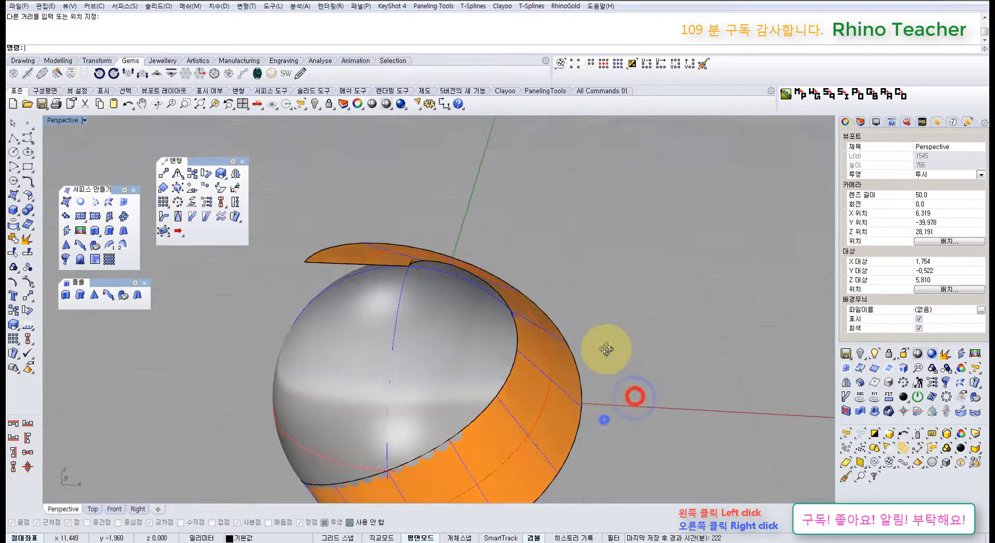
# In the Top view, draw a circle about 8.4 mm in diameter and a larger one beside it.
pyautogui.hotkey('ctrl', 'F1')
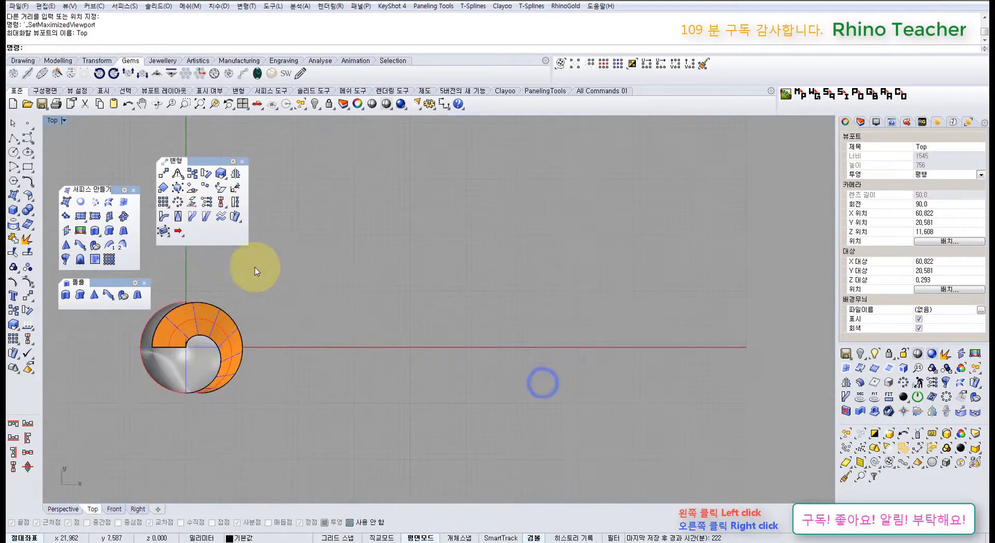
pyautogui.click(13, 153)
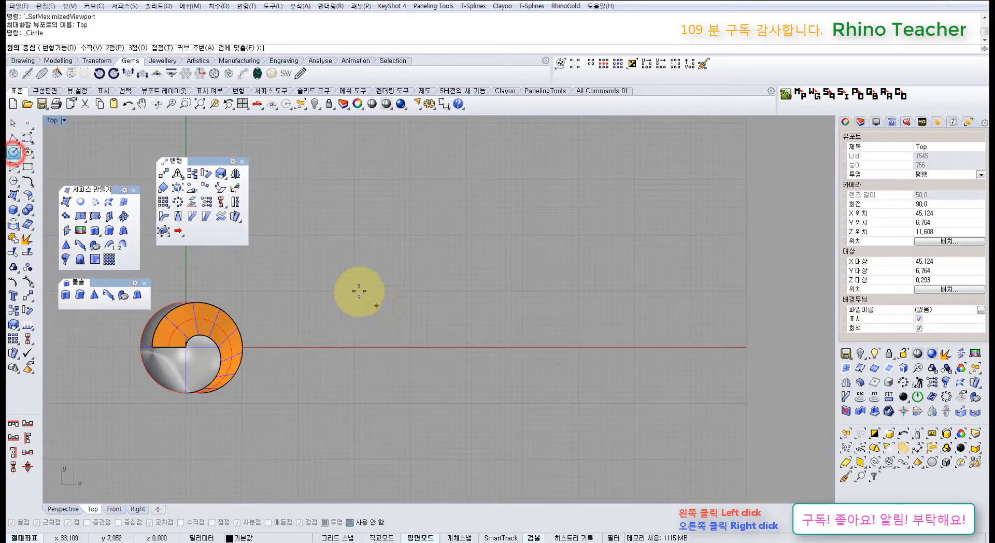
pyautogui.click(459, 289)
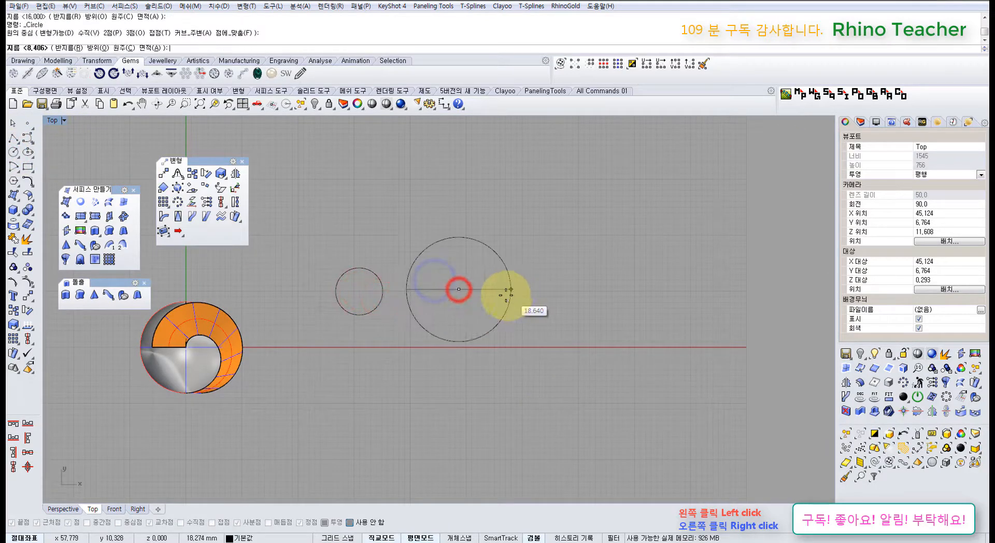
pyautogui.click(499, 296)
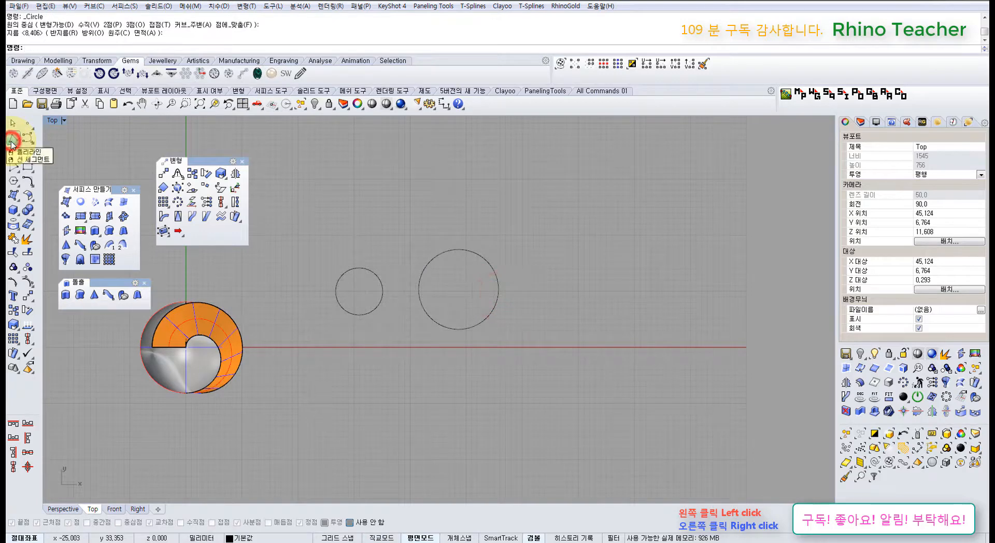
# Draw a line tangent to both circles, from the smaller circle's upper side to the larger circle's lower side.
pyautogui.click(11, 139)
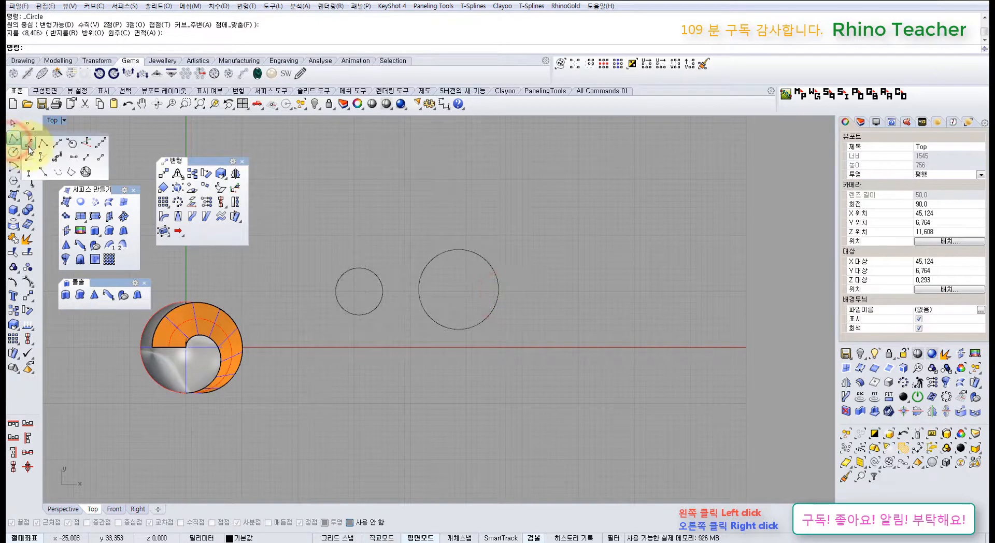
pyautogui.click(44, 172)
pyautogui.click(359, 268)
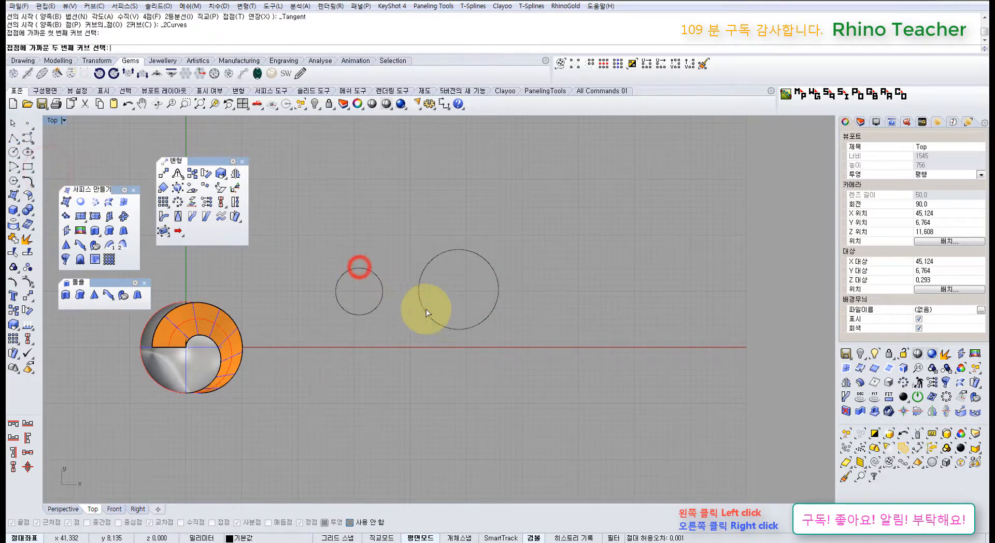
pyautogui.click(428, 316)
pyautogui.scroll(10, 375, 277)
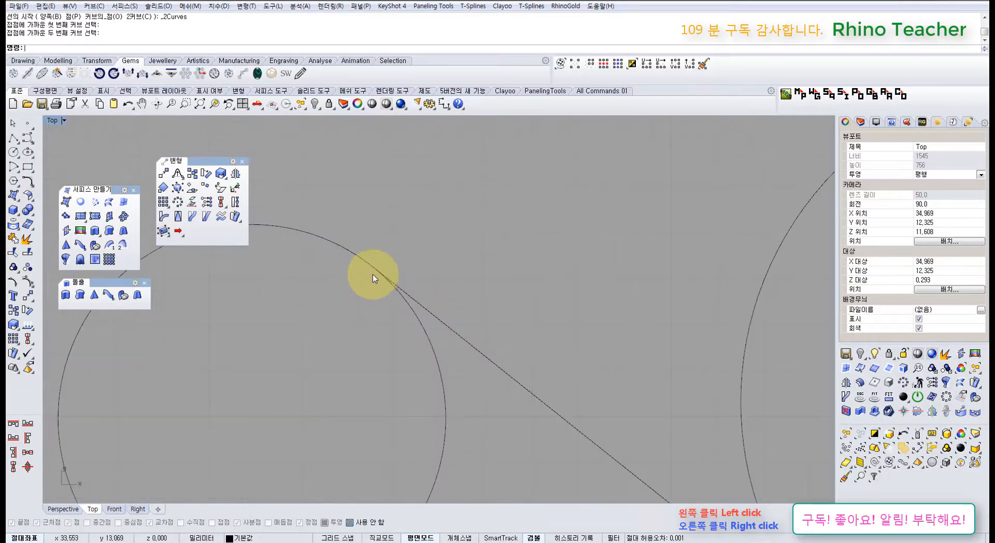
# Move the tangent line diagonally up and to the left, off its tangent points on the circles.
pyautogui.scroll(-4, 436, 305)
pyautogui.moveTo(482, 323); pyautogui.dragTo(390, 229, button='right')
pyautogui.moveTo(460, 290); pyautogui.dragTo(437, 334)
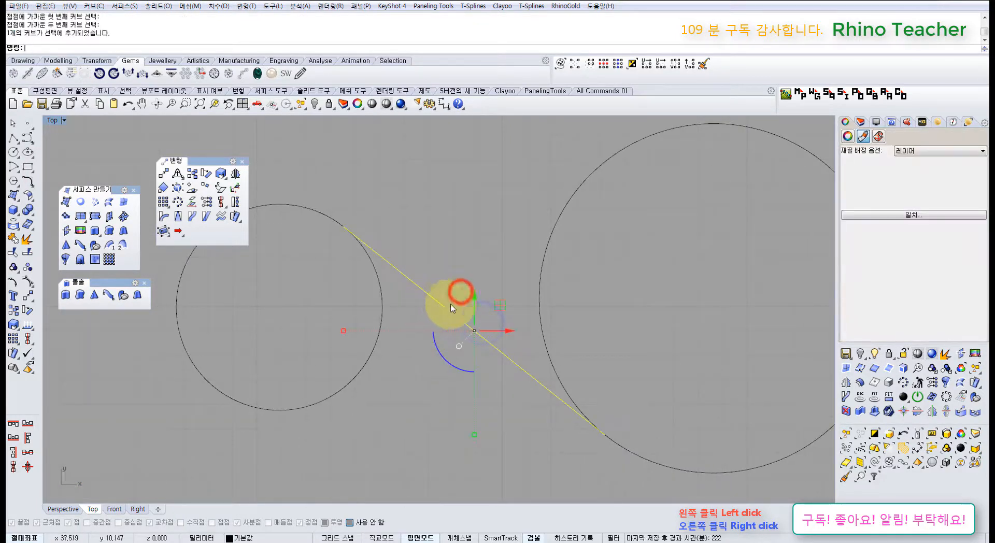
pyautogui.moveTo(503, 306); pyautogui.dragTo(446, 260)
pyautogui.scroll(6, 357, 241)
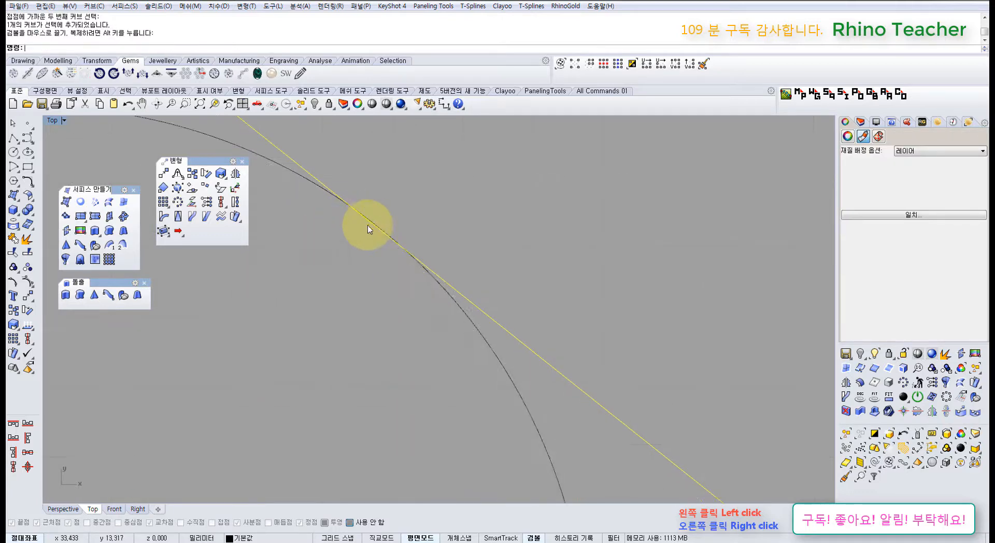
pyautogui.scroll(-3, 366, 225)
# Delete the shifted line and both circles.
pyautogui.click(554, 328)
pyautogui.scroll(-3, 536, 366)
pyautogui.click(415, 306)
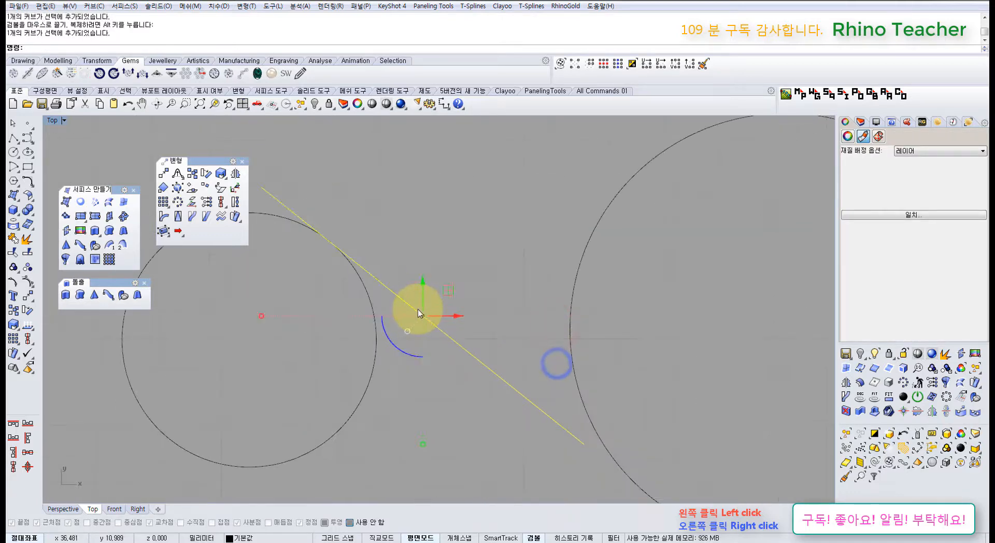
pyautogui.scroll(-6, 420, 313)
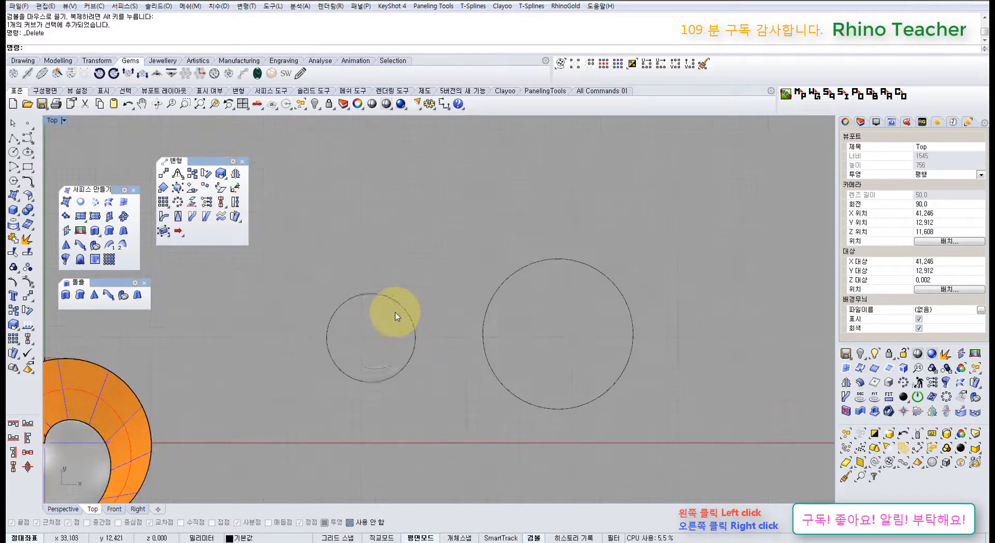
pyautogui.moveTo(484, 354); pyautogui.dragTo(444, 292, button='right')
pyautogui.moveTo(490, 366); pyautogui.dragTo(354, 293)
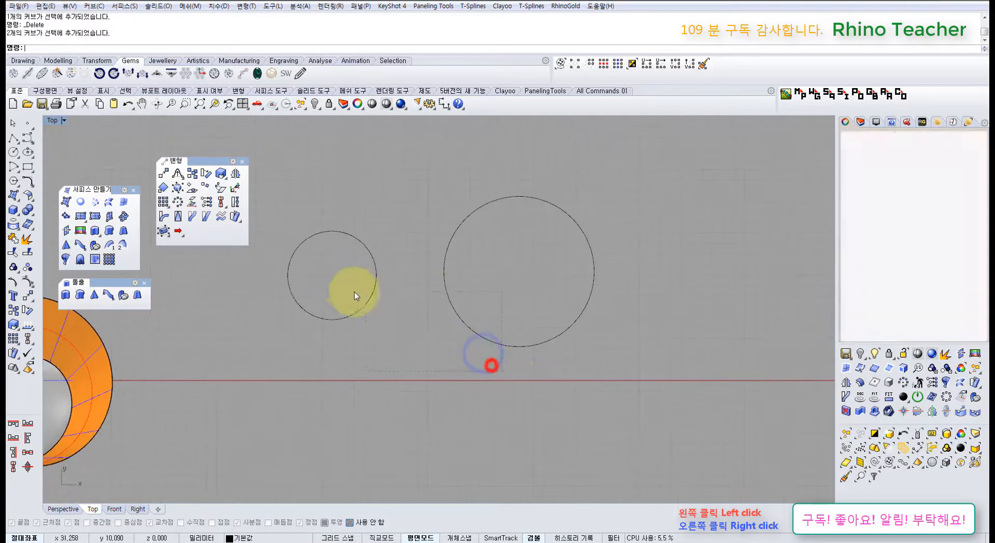
pyautogui.moveTo(386, 326); pyautogui.dragTo(483, 324, button='right')
pyautogui.press('Delete')
# Examine in the Perspective view how the tangent fin surface meets the sphere along the curve.
pyautogui.moveTo(254, 343); pyautogui.dragTo(278, 339, button='right')
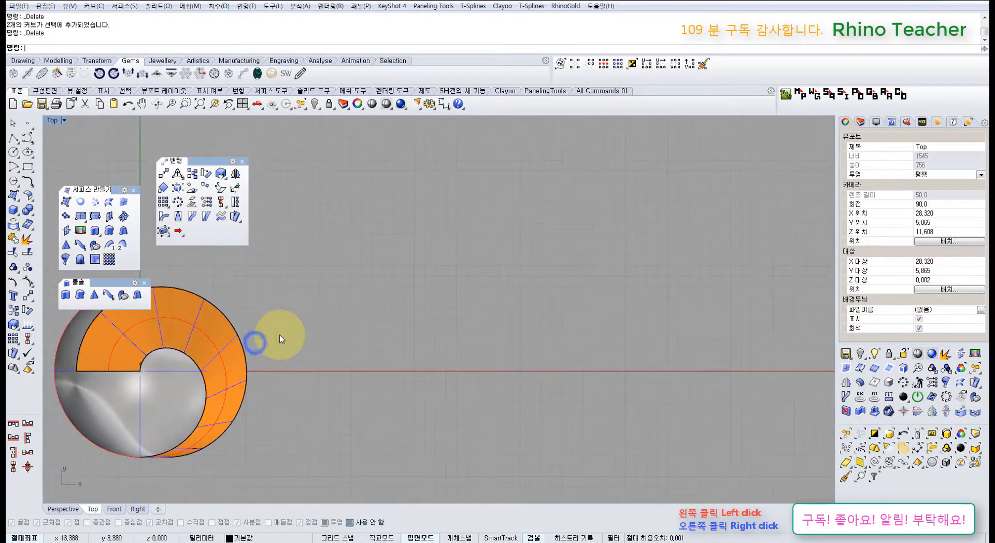
pyautogui.click(240, 359)
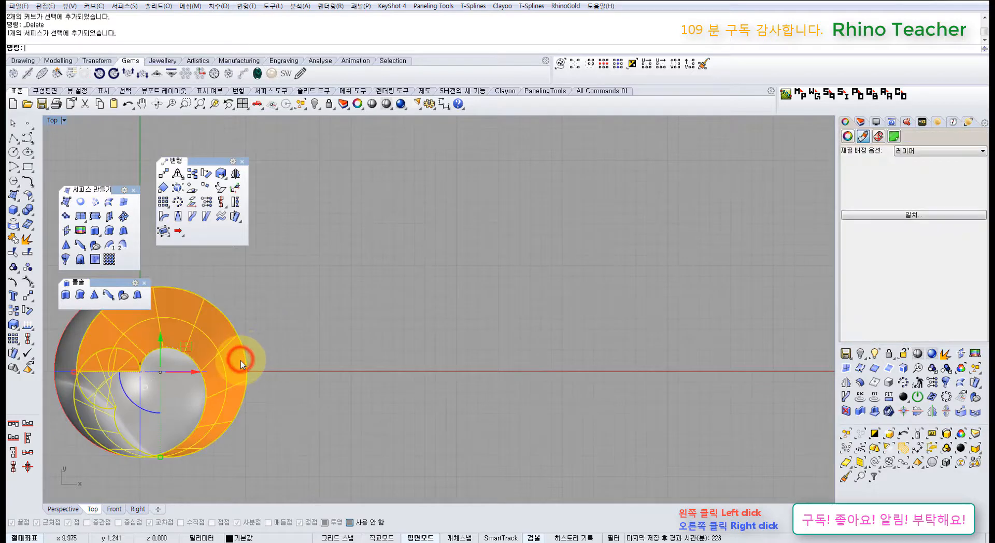
pyautogui.hotkey('ctrl', 'F4')
pyautogui.moveTo(269, 377); pyautogui.dragTo(496, 350, button='right')
pyautogui.moveTo(428, 374); pyautogui.dragTo(467, 309, button='right')
pyautogui.click(577, 275)
pyautogui.moveTo(573, 269); pyautogui.dragTo(488, 285, button='right')
pyautogui.scroll(3, 459, 265)
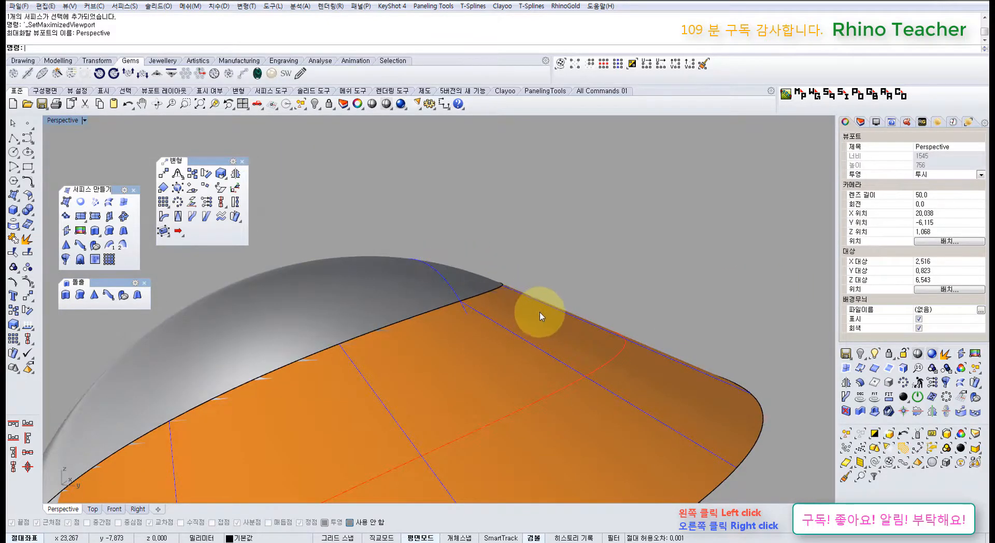
pyautogui.scroll(-5, 541, 317)
# Delete the tangent fin surface from the sphere.
pyautogui.moveTo(506, 328); pyautogui.dragTo(355, 392, button='right')
pyautogui.click(511, 365)
pyautogui.press('Delete')
# Create a fin surface from the curve on the sphere, with the direction set to Normal and a distance of 1 mm.
pyautogui.click(123, 294)
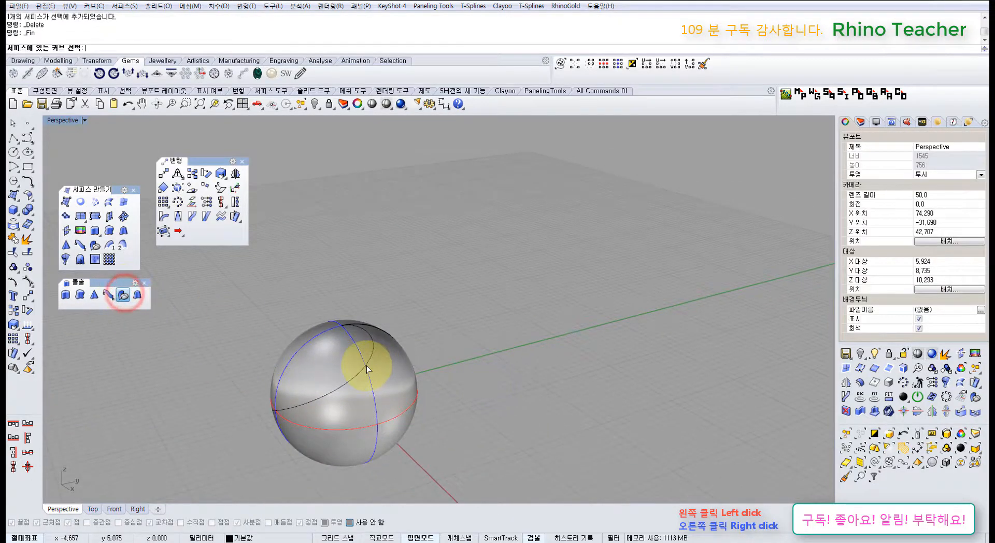
pyautogui.click(381, 373)
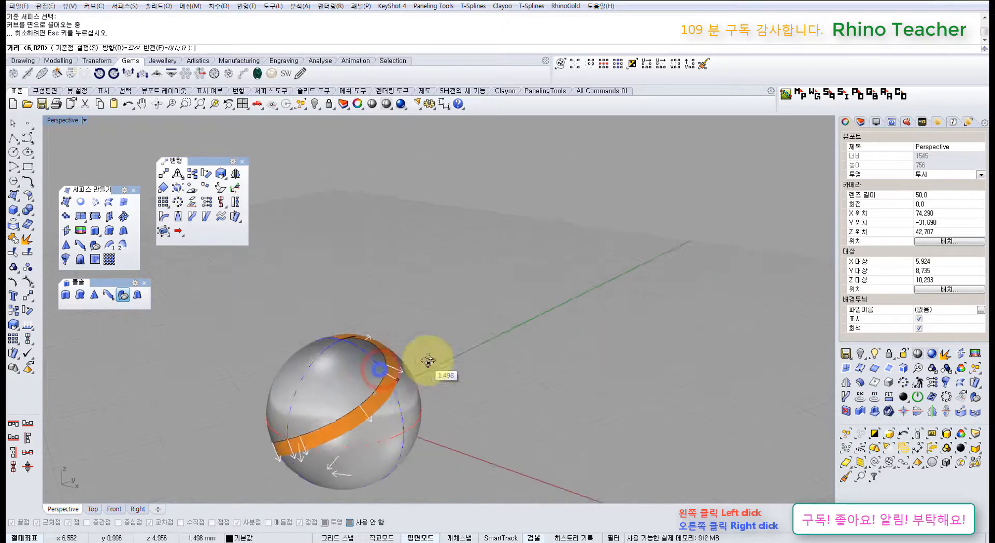
pyautogui.click(121, 48)
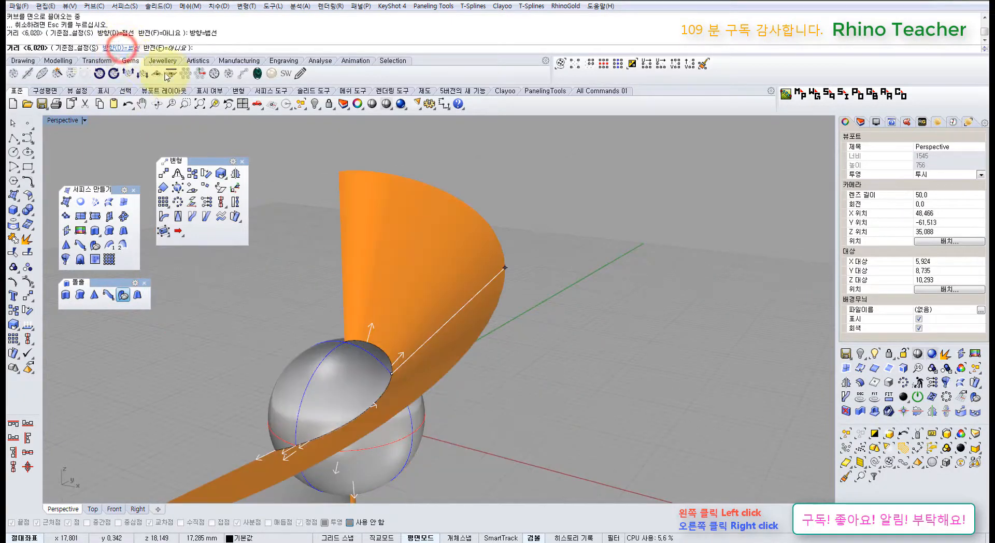
pyautogui.moveTo(406, 355); pyautogui.dragTo(455, 343, button='right')
pyautogui.scroll(2, 482, 357)
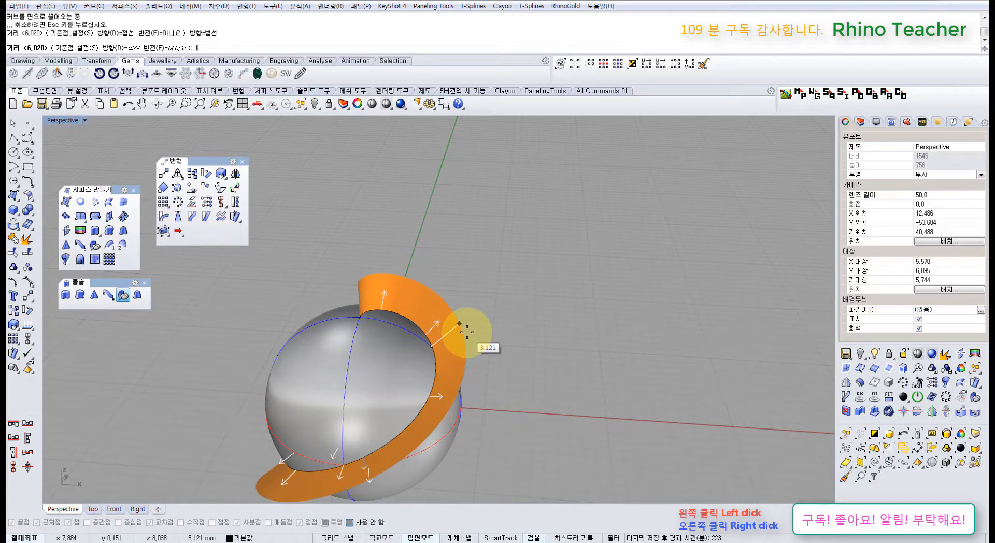
pyautogui.write('1')
pyautogui.press('Return')
pyautogui.rightClick(466, 370)
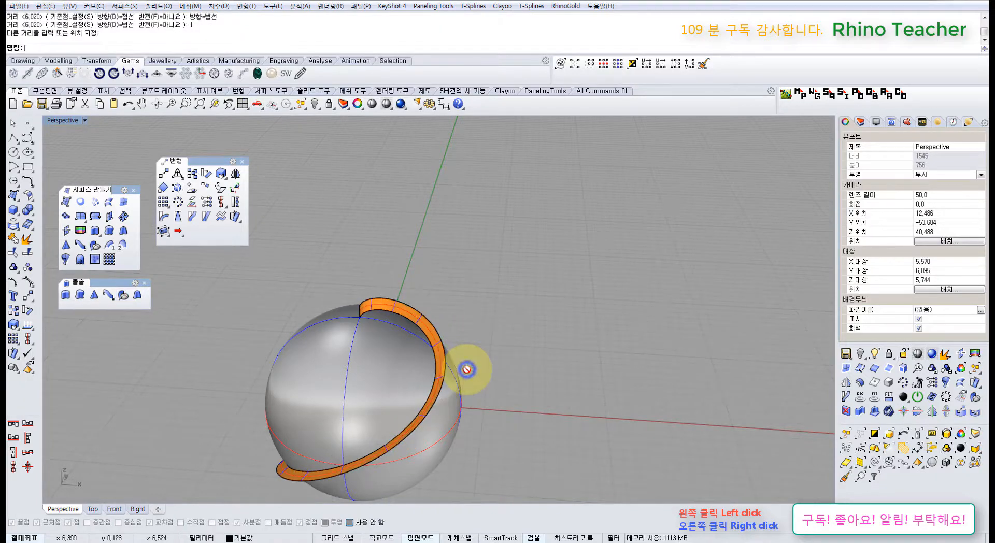
# Undo the outward normal fin on the sphere.
pyautogui.moveTo(426, 372); pyautogui.dragTo(415, 338, button='right')
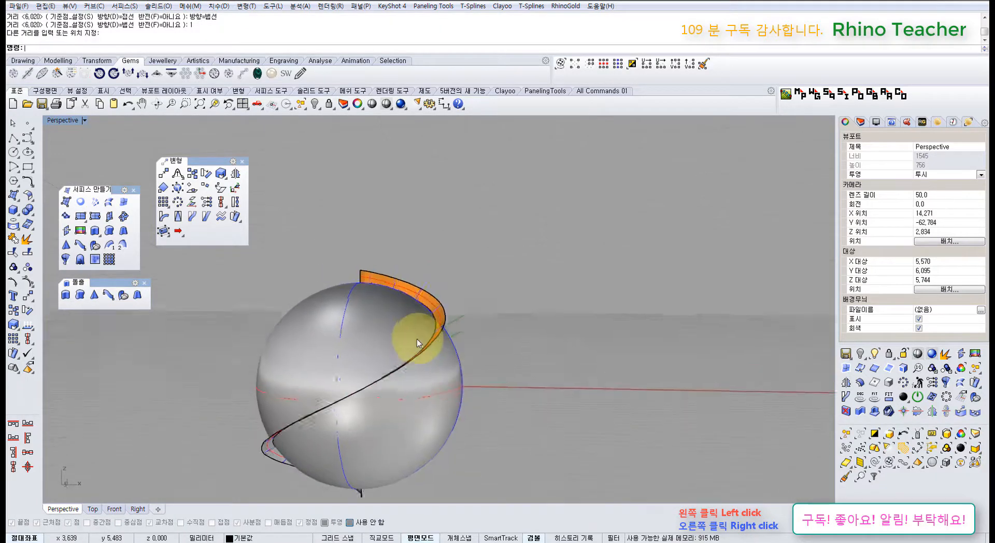
pyautogui.hotkey('ctrl', 'z')
pyautogui.click(434, 334)
# Create a normal fin from the sphere's curve with distance -1 in wireframe display, toggling the flip option on and back off first.
pyautogui.rightClick(480, 333)
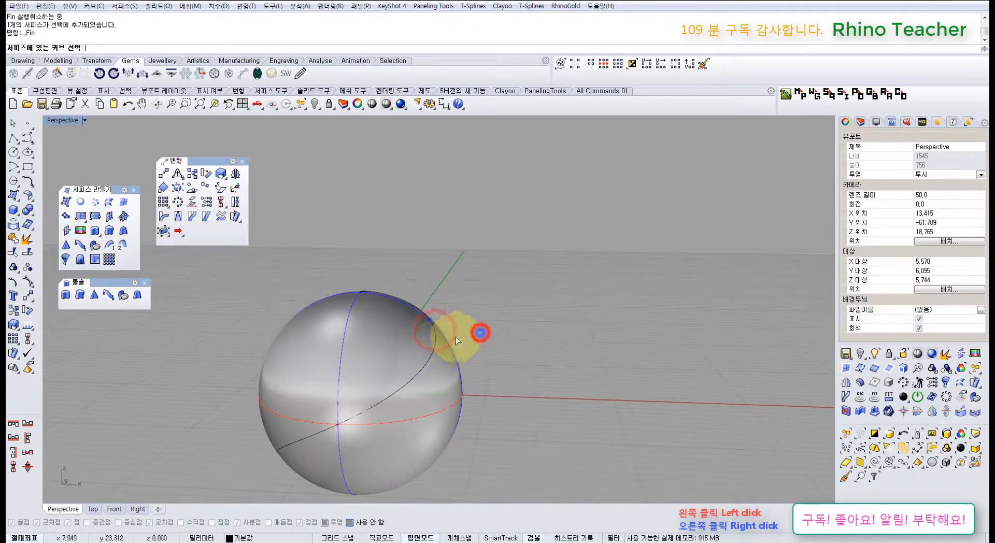
pyautogui.click(436, 344)
pyautogui.click(406, 346)
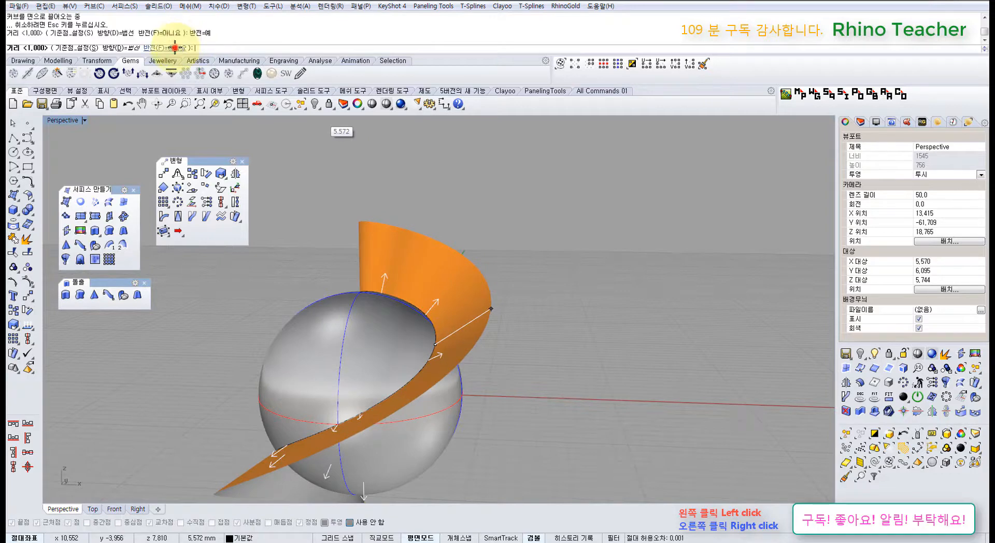
pyautogui.click(175, 48)
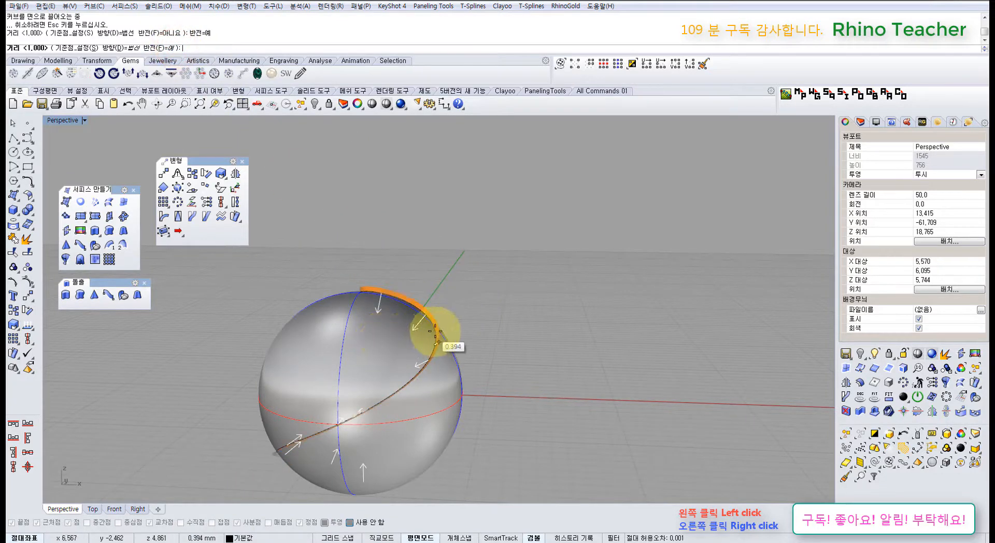
pyautogui.click(162, 49)
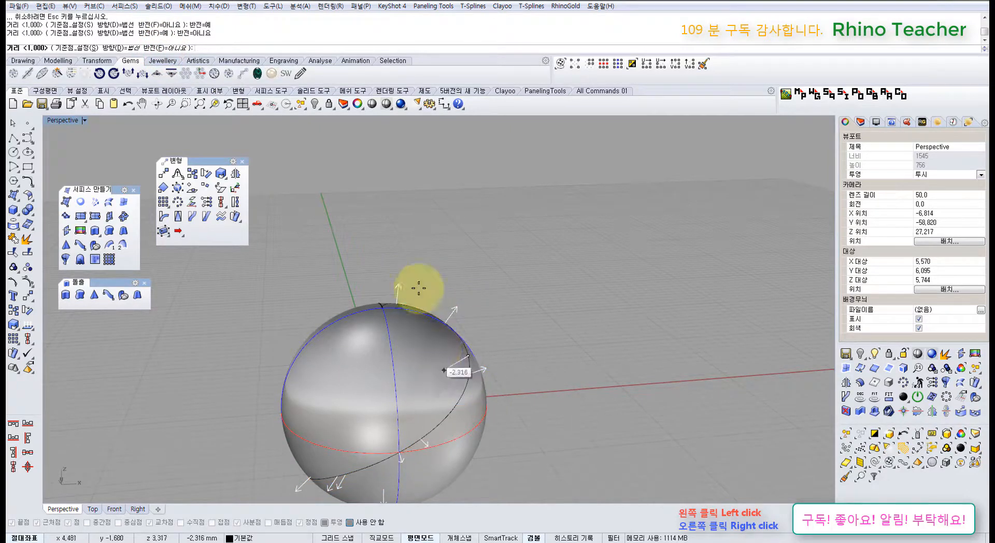
pyautogui.click(390, 104)
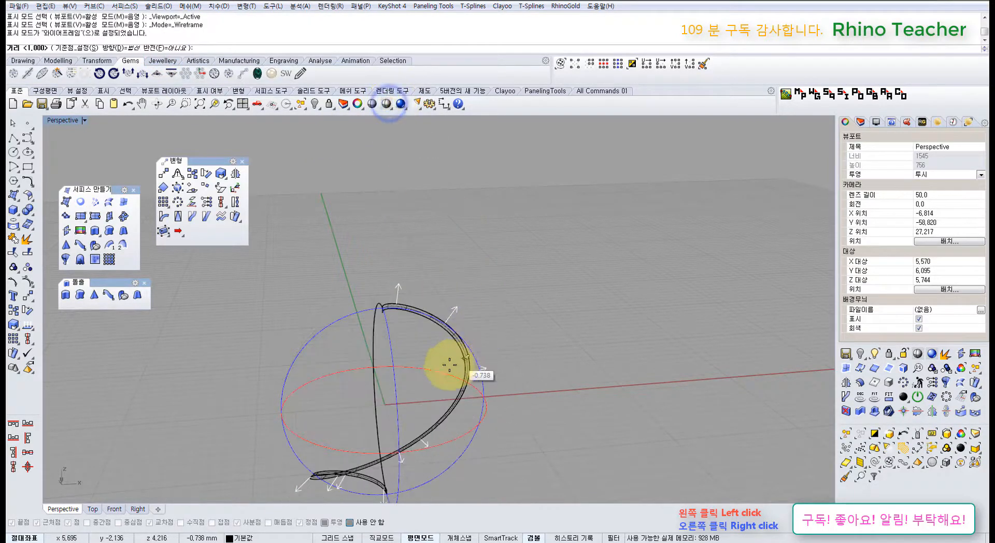
pyautogui.scroll(2, 445, 362)
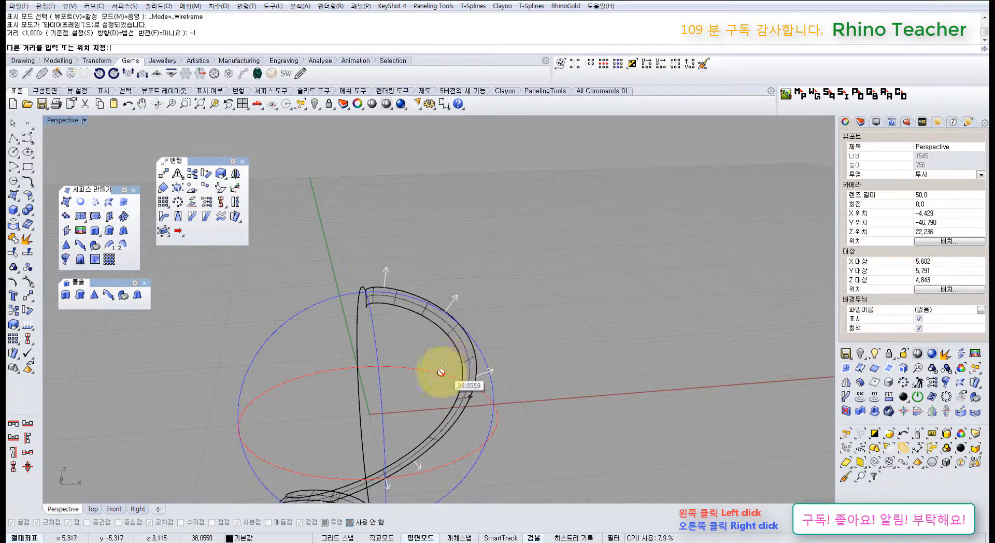
pyautogui.rightClick(440, 381)
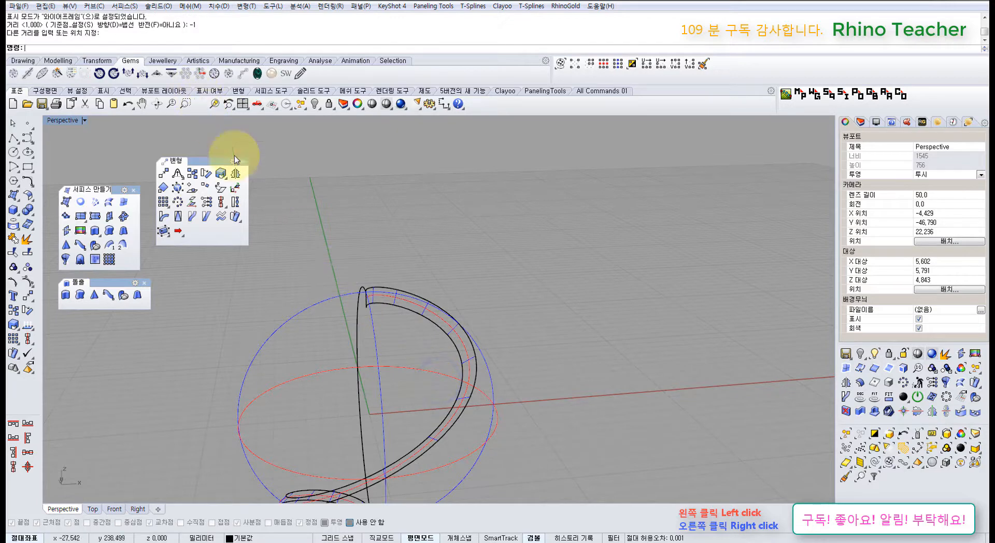
# Delete the inward fin surface from the sphere.
pyautogui.click(451, 332)
pyautogui.scroll(-3, 451, 357)
pyautogui.press('Delete')
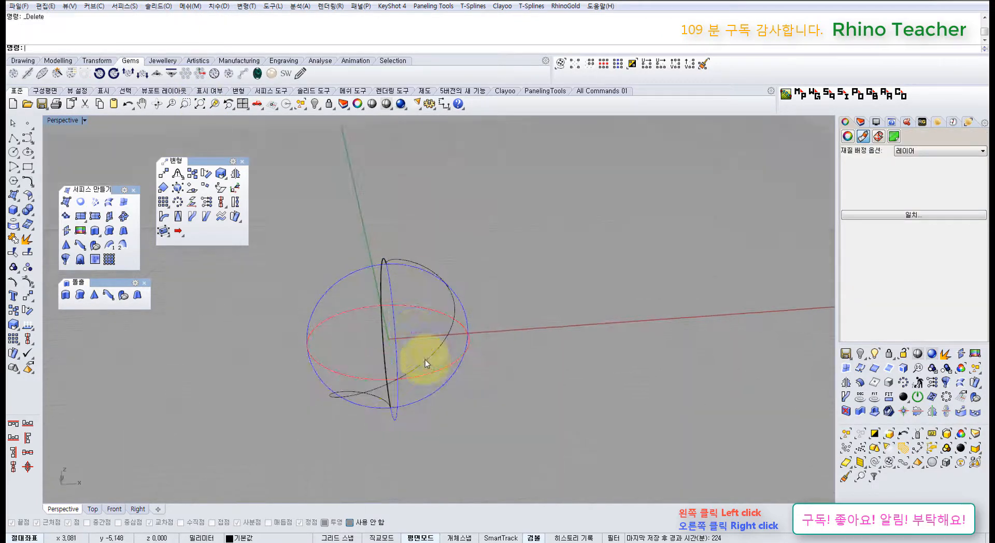
# Return the Perspective view to shaded display and delete the curve on the sphere.
pyautogui.moveTo(413, 331); pyautogui.dragTo(402, 347, button='right')
pyautogui.scroll(5, 402, 280)
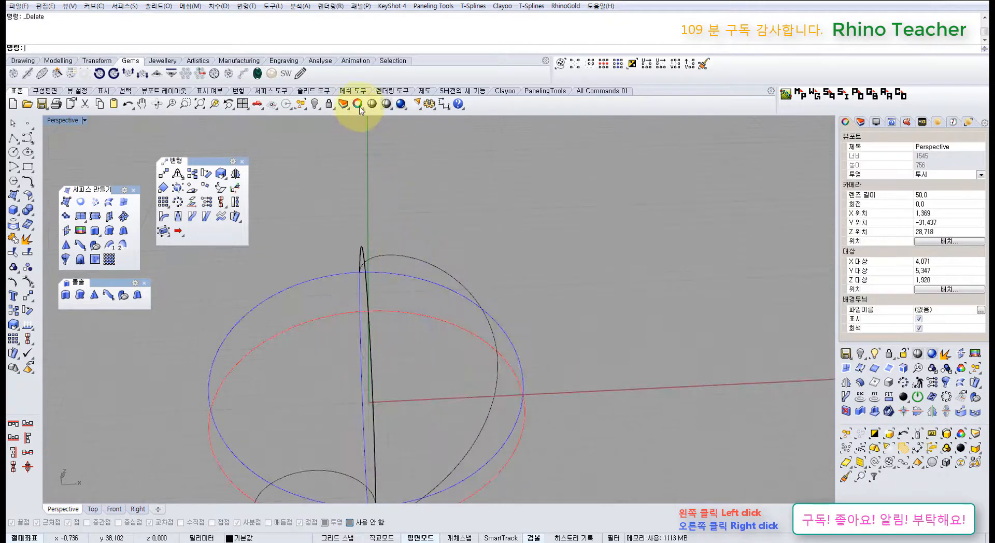
pyautogui.click(386, 104)
pyautogui.moveTo(465, 308); pyautogui.dragTo(431, 284, button='right')
pyautogui.click(424, 283)
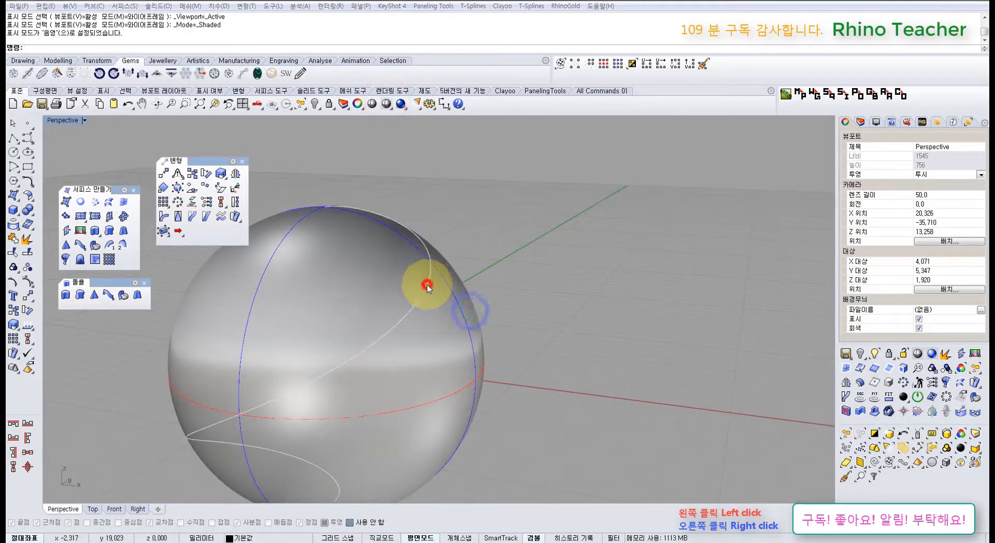
pyautogui.click(461, 311)
pyautogui.press('Delete')
# In the Front view, draw a horizontal line across the full width of the sphere, slightly above its centre.
pyautogui.hotkey('ctrl', 'F2')
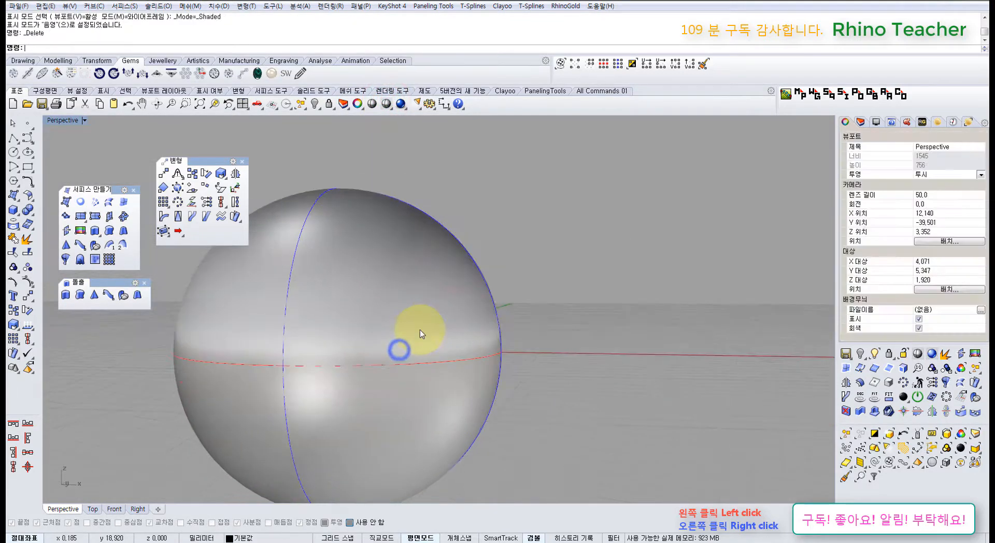
pyautogui.click(14, 138)
pyautogui.click(235, 315)
pyautogui.click(564, 330)
pyautogui.rightClick(565, 330)
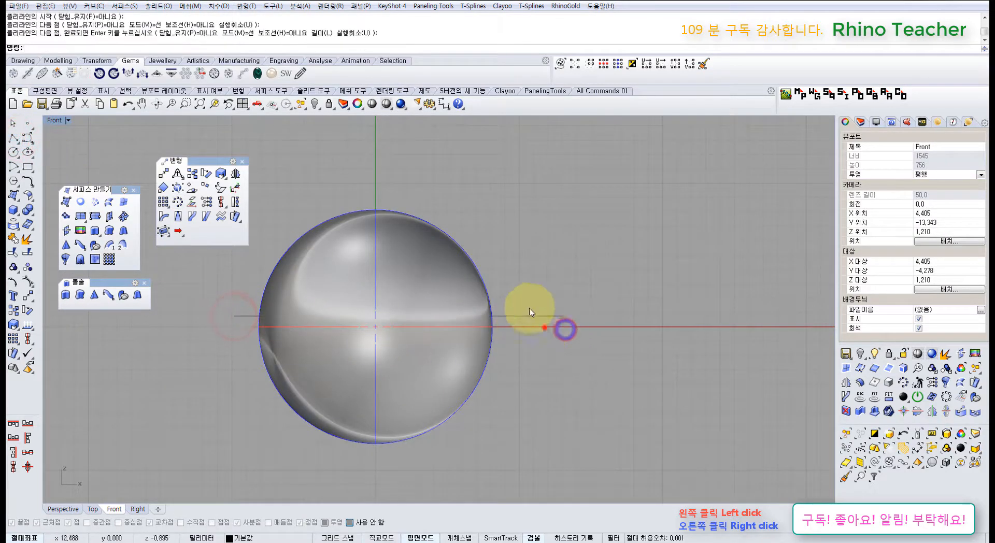
# Move the horizontal line vertically so it lies closer above the sphere's centre axis.
pyautogui.moveTo(544, 327); pyautogui.dragTo(513, 296)
pyautogui.moveTo(467, 316); pyautogui.dragTo(507, 305, button='right')
pyautogui.moveTo(440, 278); pyautogui.dragTo(440, 276)
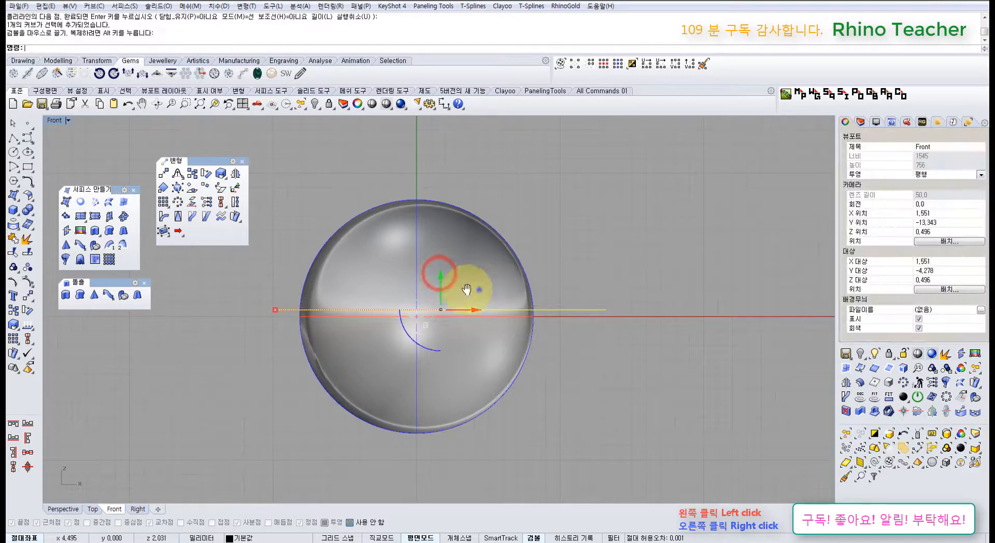
pyautogui.moveTo(478, 289); pyautogui.dragTo(410, 290, button='right')
# Mirror a copy of the line to the underside of the horizontal axis, starting the mirror plane at the origin (0).
pyautogui.middleClick(307, 343)
pyautogui.click(274, 334)
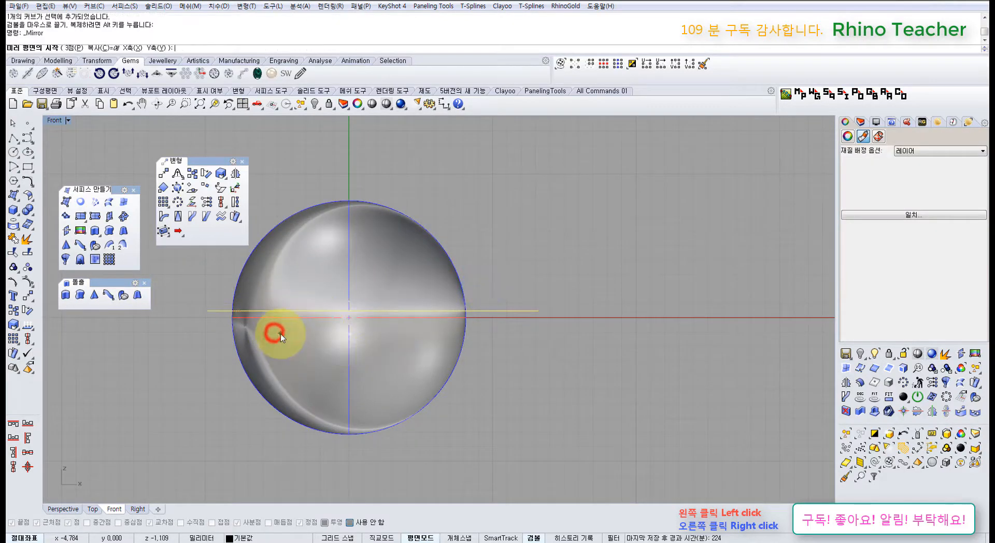
pyautogui.write('0')
pyautogui.press('Return')
pyautogui.click(518, 330)
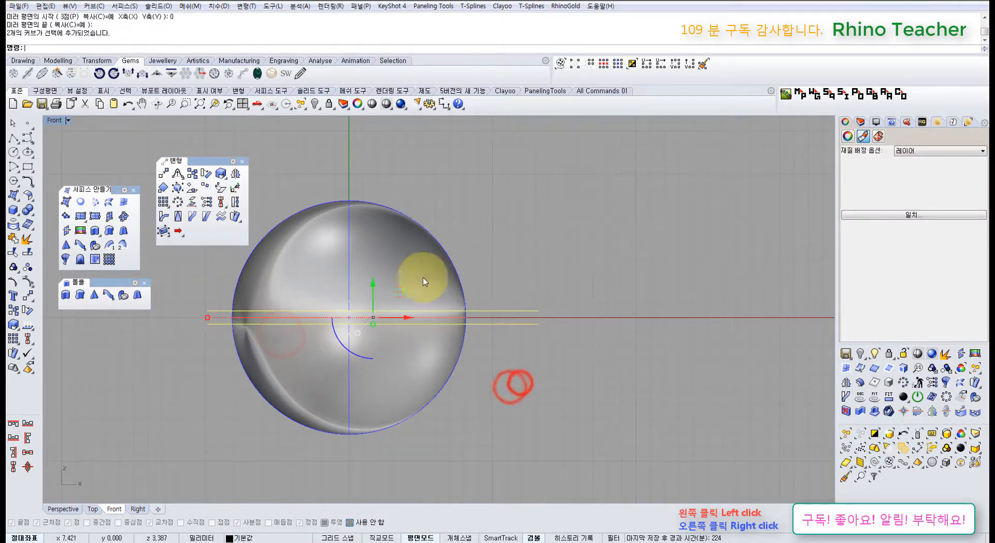
# Project both horizontal lines onto the sphere and delete the original lines.
pyautogui.click(18, 222)
pyautogui.click(333, 258)
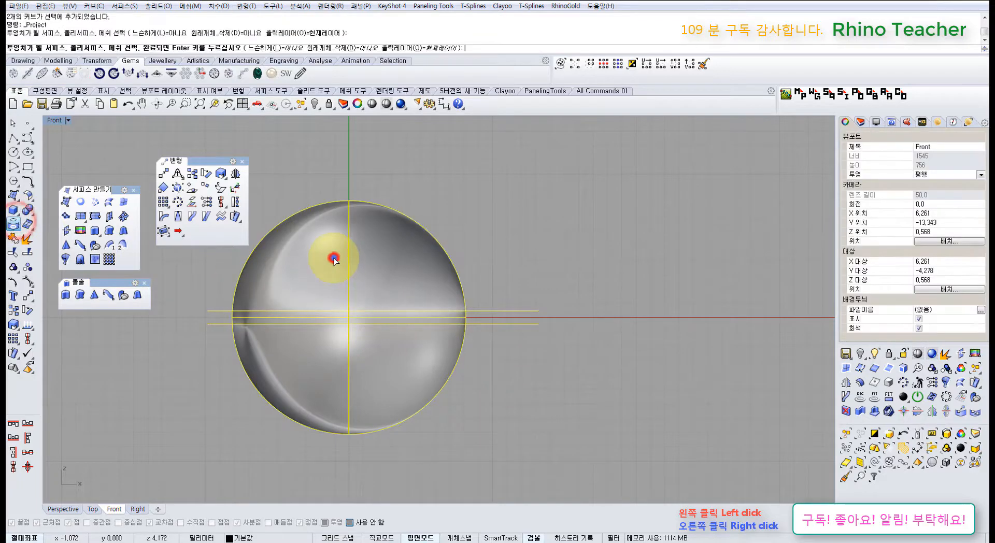
pyautogui.rightClick(334, 257)
pyautogui.moveTo(540, 367); pyautogui.dragTo(501, 269)
pyautogui.moveTo(508, 295)
pyautogui.mouseDown(button='right')
pyautogui.moveTo(469, 328)
pyautogui.moveTo(344, 318)
pyautogui.moveTo(399, 362)
pyautogui.moveTo(266, 295)
pyautogui.mouseUp(button='right')
pyautogui.press('Delete')
# In the Perspective view, split the sphere with the projected curves around its equator.
pyautogui.hotkey('ctrl', 'F4')
pyautogui.click(402, 332)
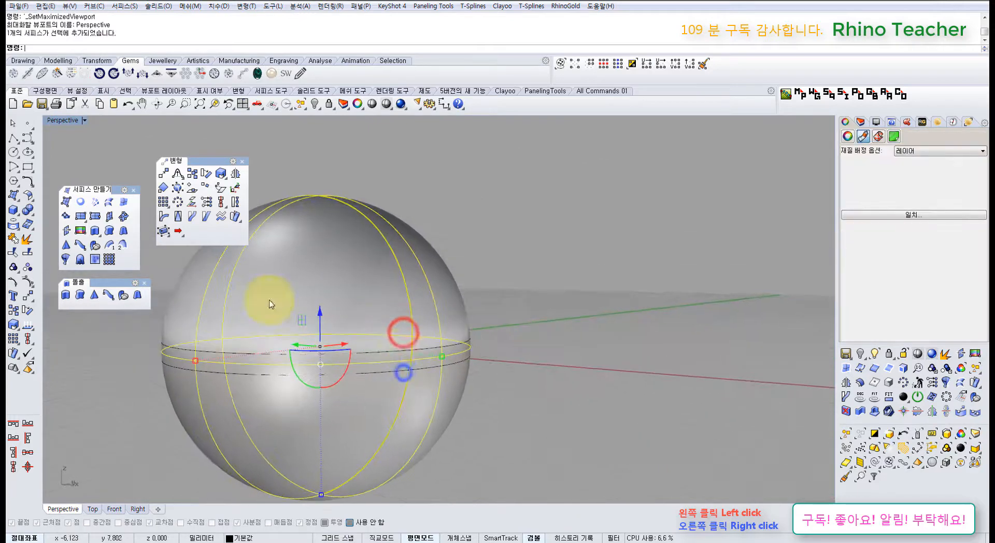
pyautogui.click(27, 252)
pyautogui.moveTo(474, 402); pyautogui.dragTo(409, 332)
pyautogui.rightClick(409, 332)
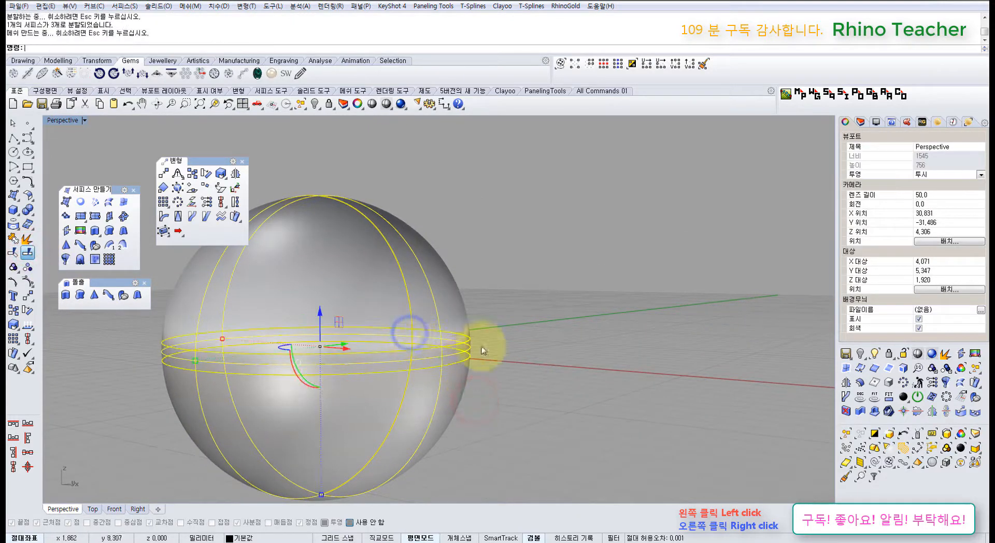
# Delete the narrow middle band of the split sphere and the projected curves left around the gap.
pyautogui.click(560, 353)
pyautogui.click(462, 362)
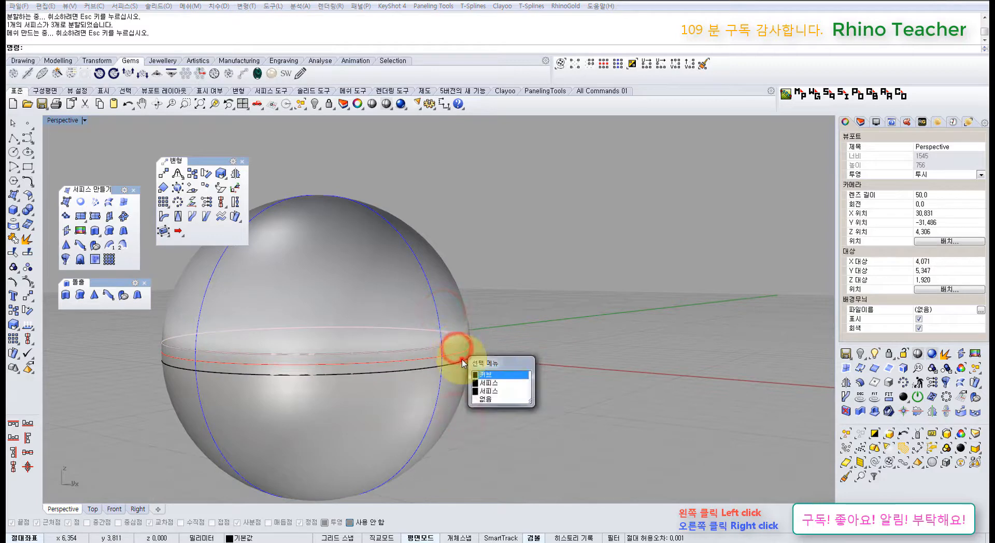
pyautogui.click(468, 362)
pyautogui.press('Delete')
pyautogui.moveTo(424, 355); pyautogui.dragTo(400, 349, button='right')
pyautogui.scroll(-6, 461, 347)
pyautogui.moveTo(281, 325); pyautogui.dragTo(550, 396)
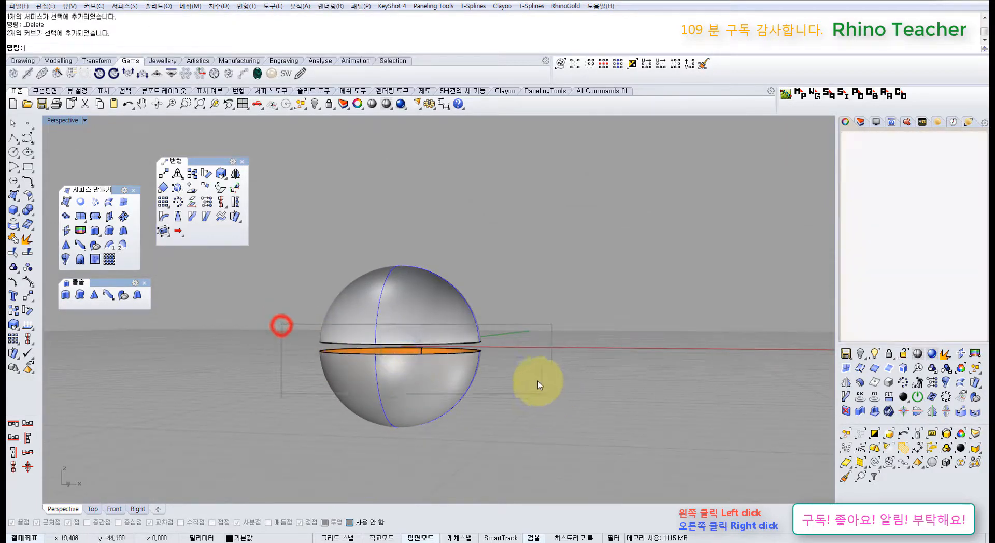
pyautogui.press('Delete')
pyautogui.scroll(5, 426, 339)
pyautogui.moveTo(478, 334); pyautogui.dragTo(506, 291, button='right')
pyautogui.moveTo(426, 337); pyautogui.dragTo(464, 386, button='right')
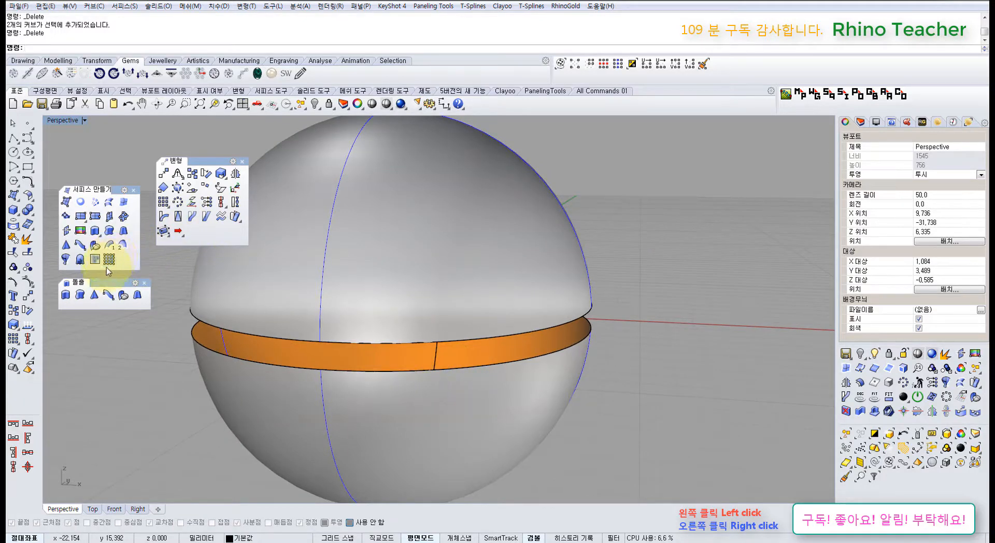
pyautogui.click(109, 294)
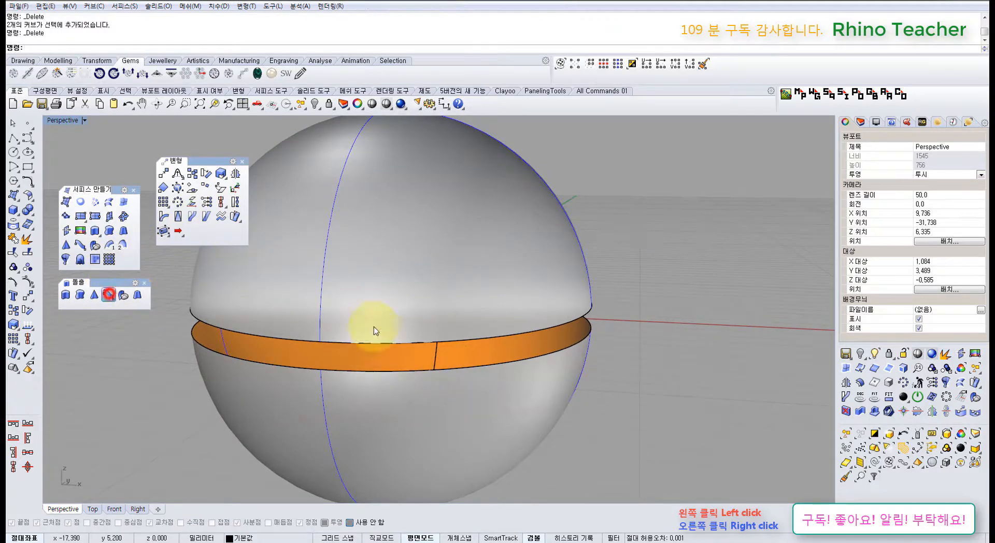
pyautogui.click(514, 360)
pyautogui.click(443, 335)
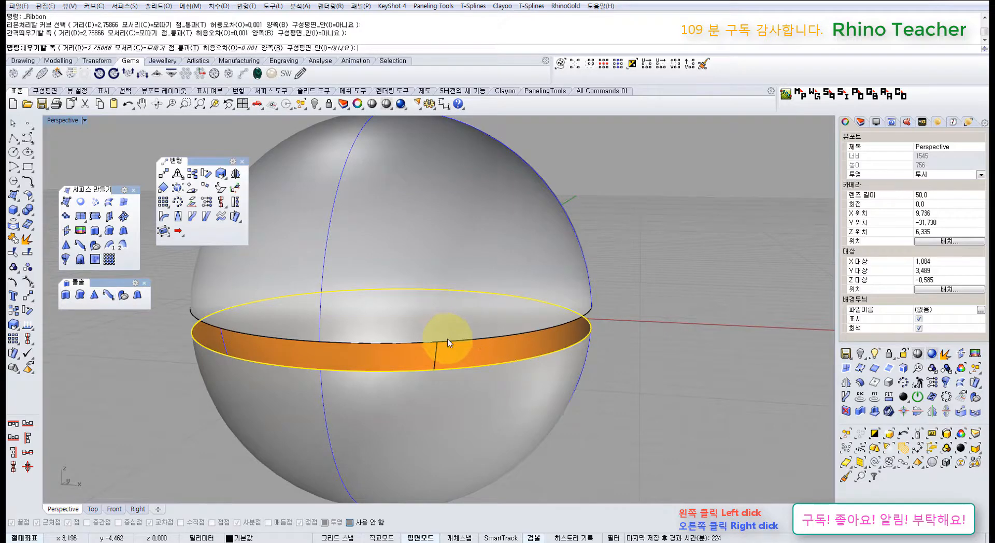
pyautogui.click(478, 396)
pyautogui.click(136, 371)
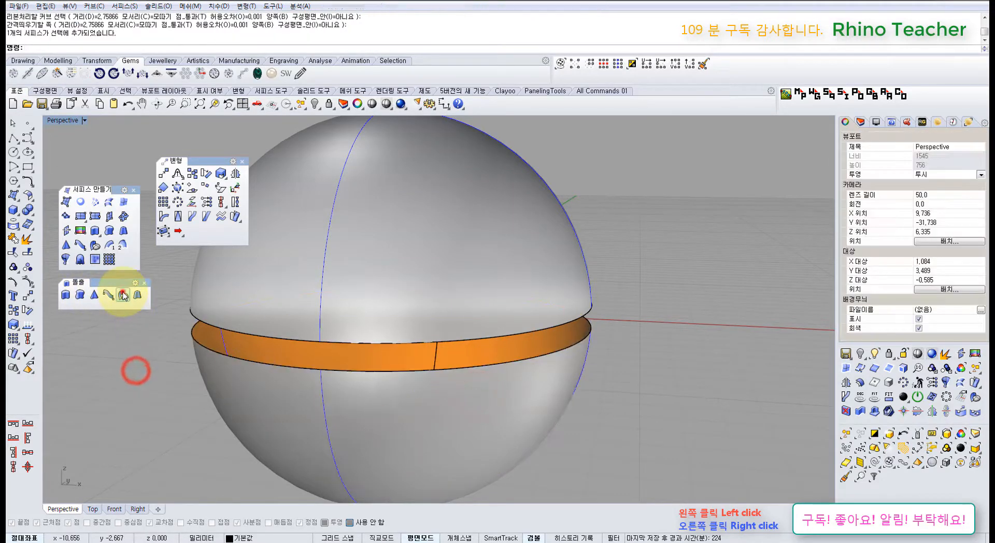
# Create a fin along the lower hemisphere's rim in the normal direction with a distance of -1 mm.
pyautogui.click(123, 294)
pyautogui.click(452, 369)
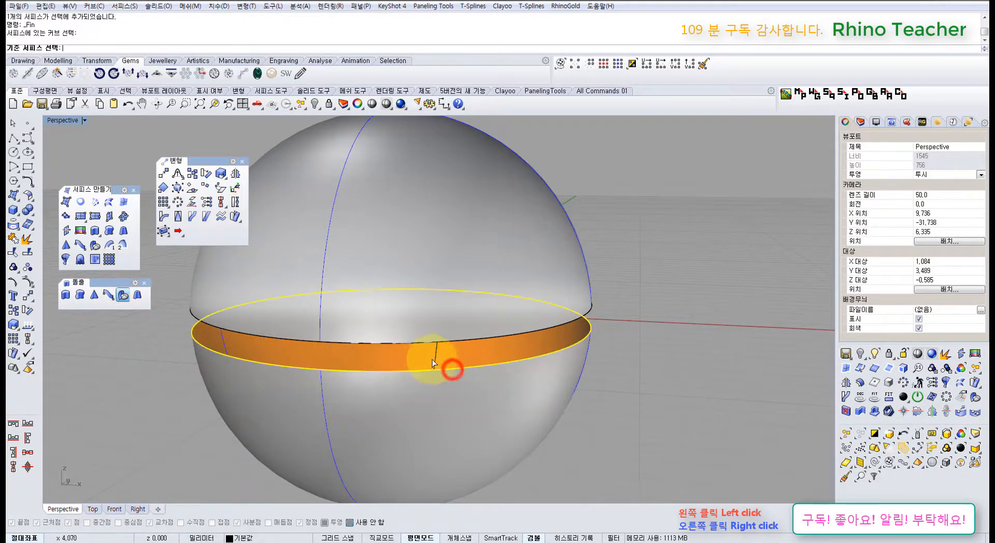
pyautogui.click(490, 410)
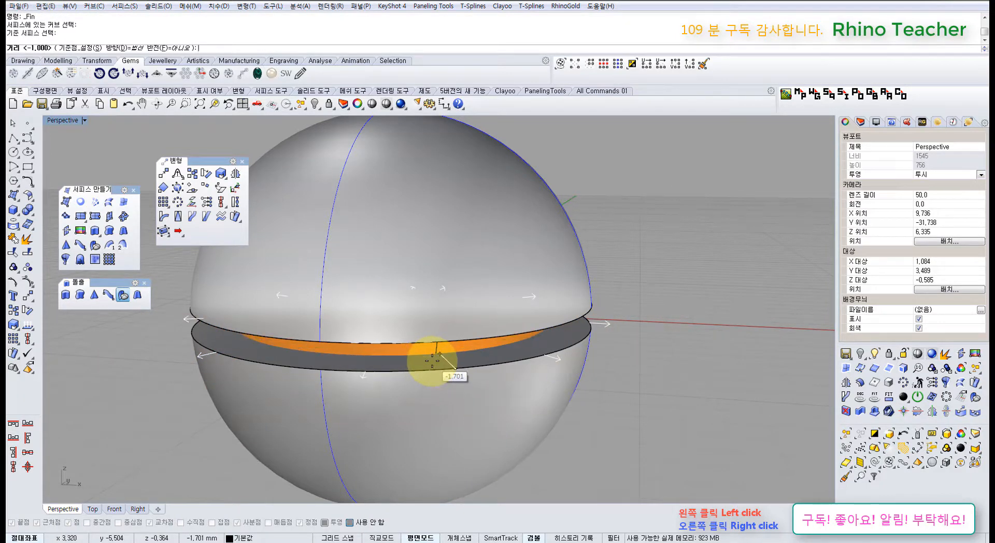
pyautogui.write('-1')
pyautogui.press('Return')
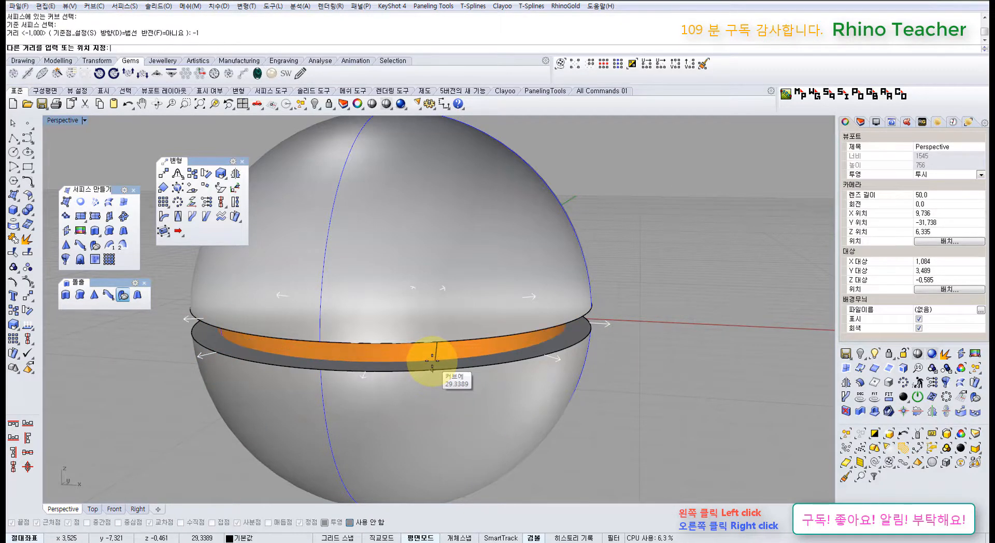
pyautogui.press('Return')
pyautogui.click(637, 400)
# Create a matching fin of -1 mm in the normal direction along the upper hemisphere's rim.
pyautogui.moveTo(555, 339); pyautogui.dragTo(603, 250, button='right')
pyautogui.rightClick(615, 235)
pyautogui.click(605, 236)
pyautogui.click(586, 249)
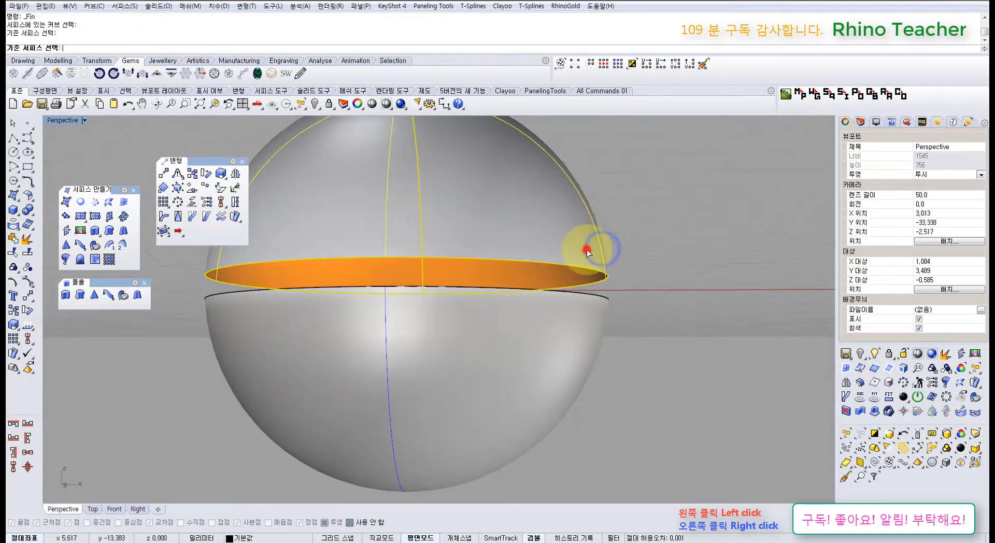
pyautogui.click(556, 279)
pyautogui.click(677, 315)
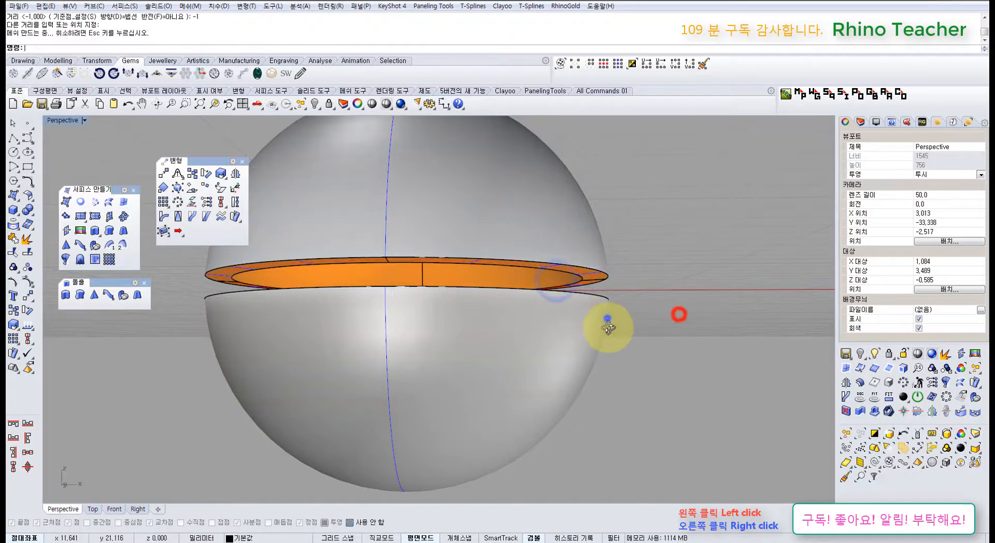
# Loft a surface between the inner edges of the upper and lower rims on the near half of the gap.
pyautogui.moveTo(604, 328); pyautogui.dragTo(577, 288, button='right')
pyautogui.middleClick(583, 287)
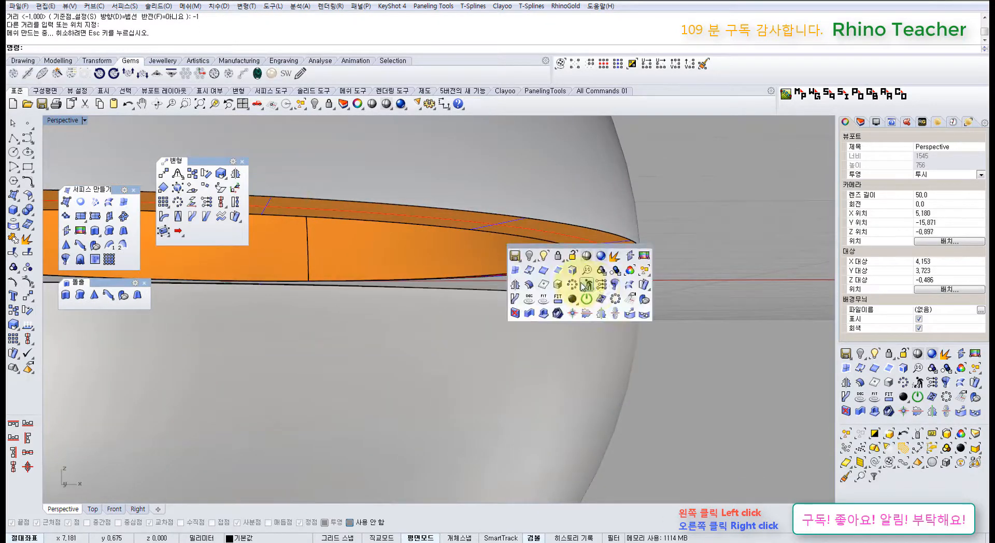
pyautogui.click(629, 285)
pyautogui.click(580, 247)
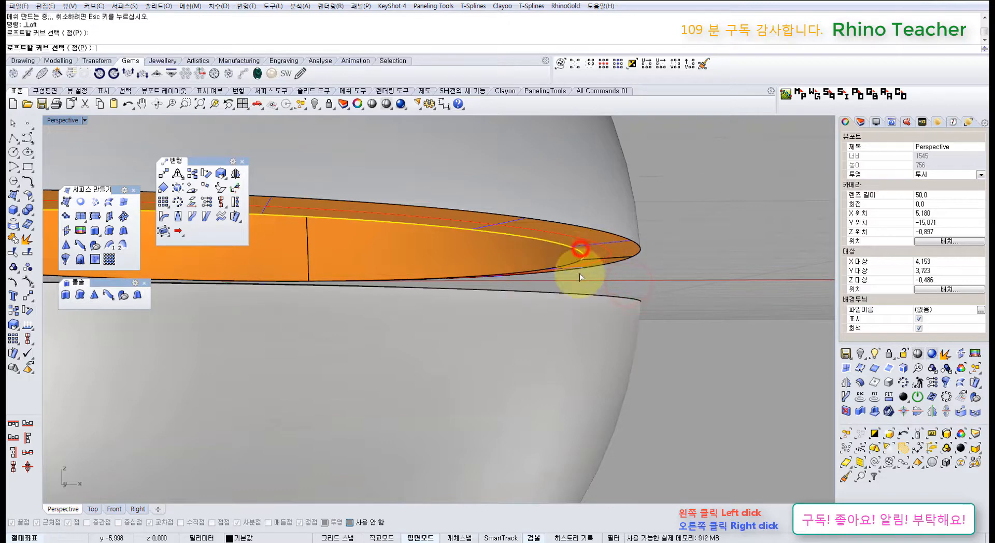
pyautogui.moveTo(580, 273); pyautogui.dragTo(589, 318, button='right')
pyautogui.click(589, 317)
pyautogui.rightClick(589, 318)
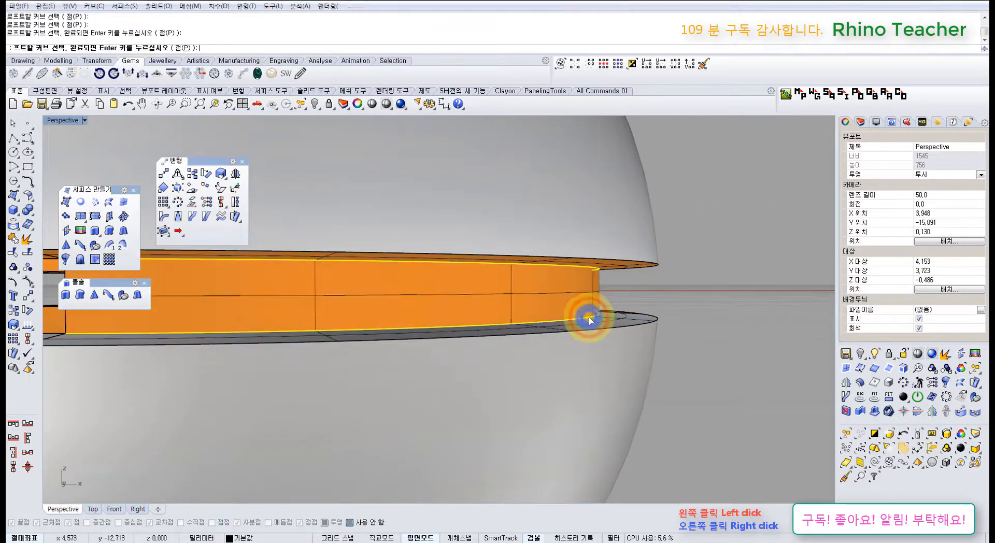
pyautogui.rightClick(590, 317)
# Loft the inner rim edges on the opposite half to complete the recessed wall between the hemispheres.
pyautogui.moveTo(663, 284); pyautogui.dragTo(534, 294, button='right')
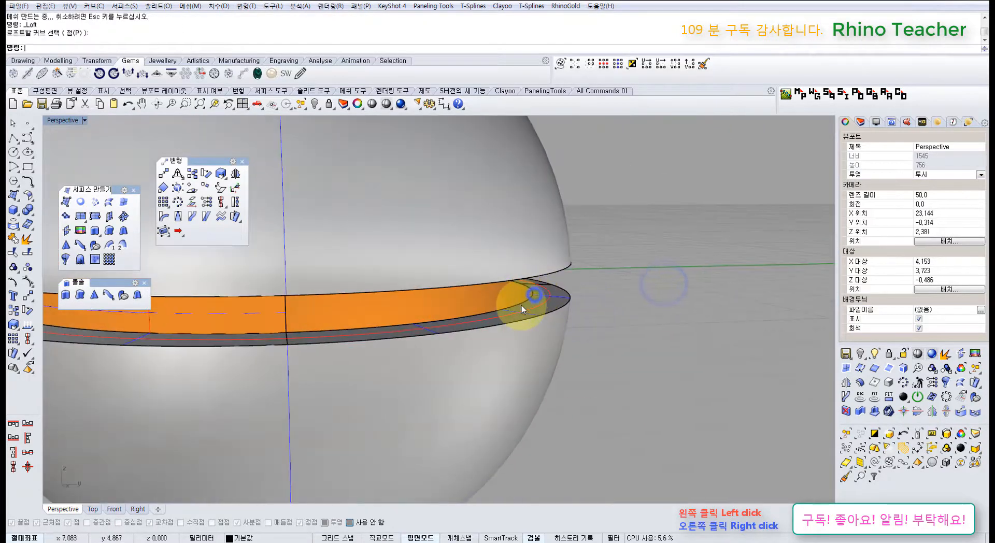
pyautogui.click(520, 304)
pyautogui.click(607, 327)
pyautogui.rightClick(511, 319)
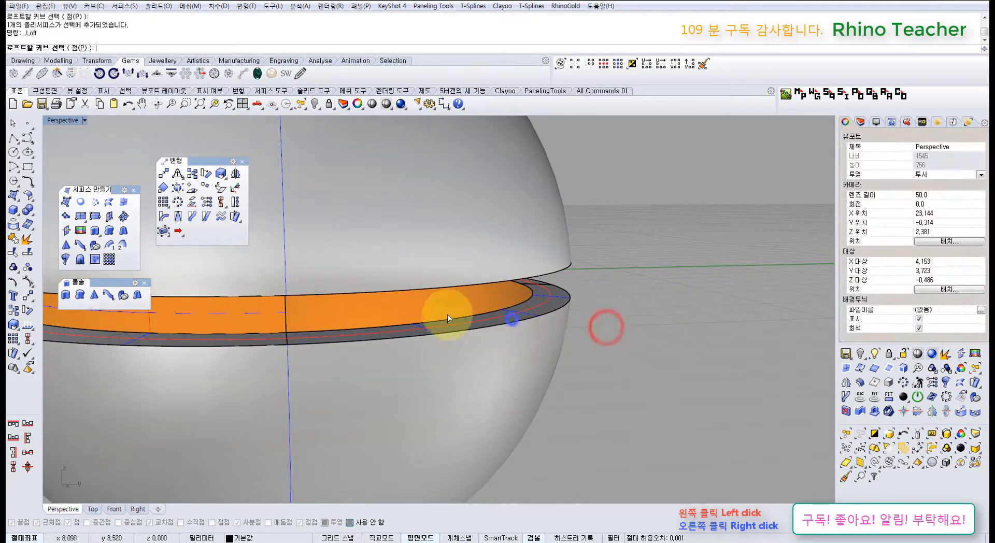
pyautogui.click(440, 317)
pyautogui.moveTo(456, 307); pyautogui.dragTo(489, 281, button='right')
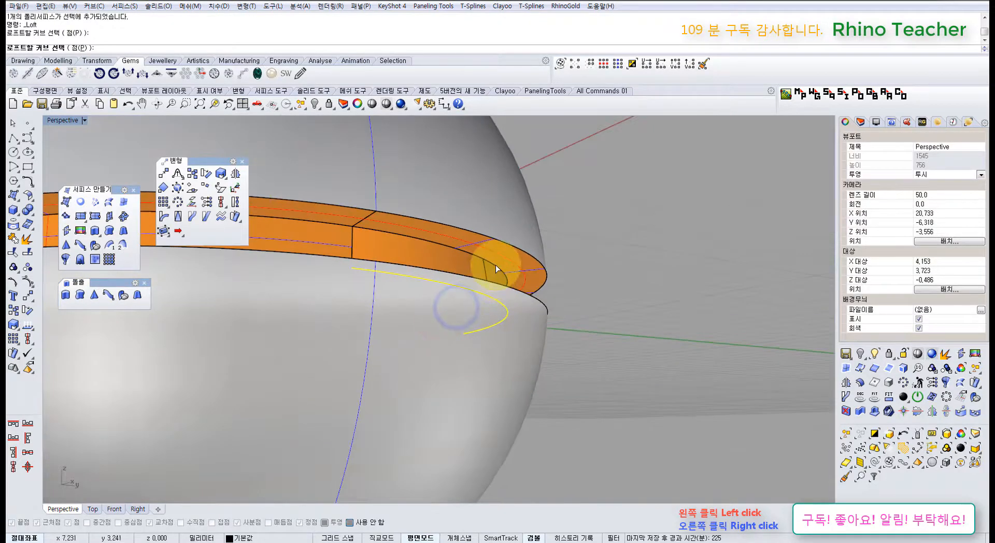
pyautogui.rightClick(495, 267)
# Join the hemispheres, rims and lofted wall surfaces into a single polysurface.
pyautogui.scroll(-8, 525, 274)
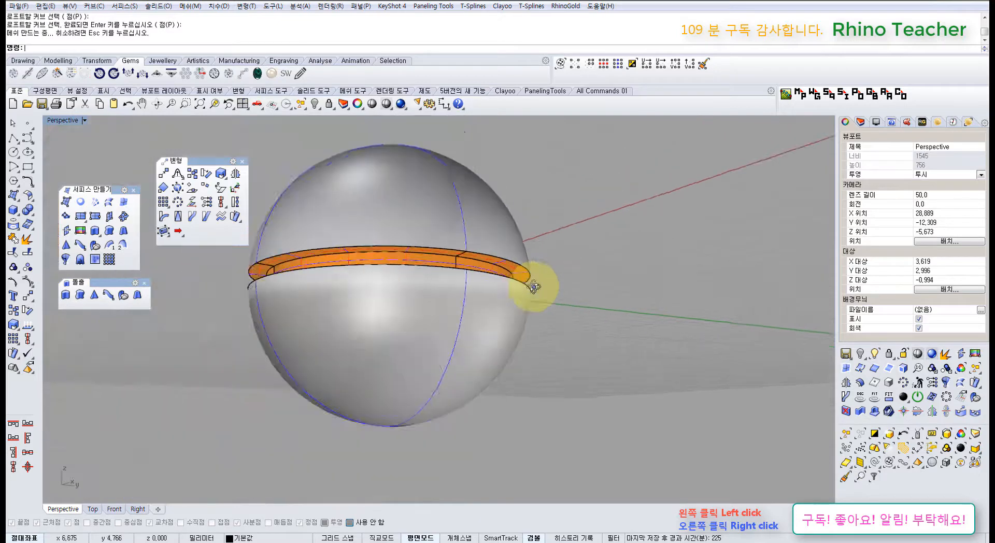
pyautogui.moveTo(534, 287); pyautogui.dragTo(620, 361, button='right')
pyautogui.click(620, 361)
pyautogui.moveTo(584, 347); pyautogui.dragTo(444, 296)
pyautogui.hotkey('ctrl', 'j')
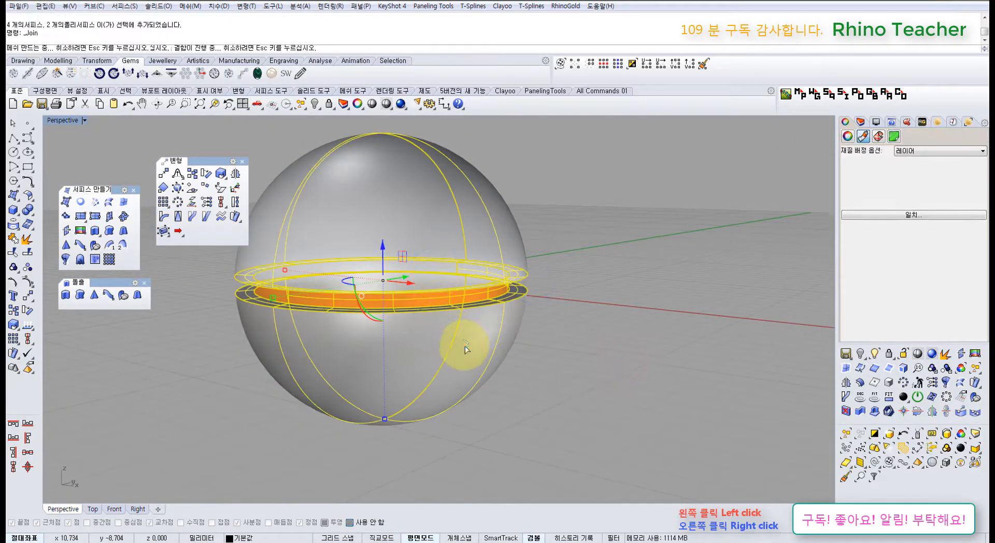
pyautogui.press('Escape')
# Flip the normal direction of the joined grooved sphere.
pyautogui.moveTo(537, 372); pyautogui.dragTo(511, 344, button='right')
pyautogui.scroll(4, 442, 288)
pyautogui.click(384, 331)
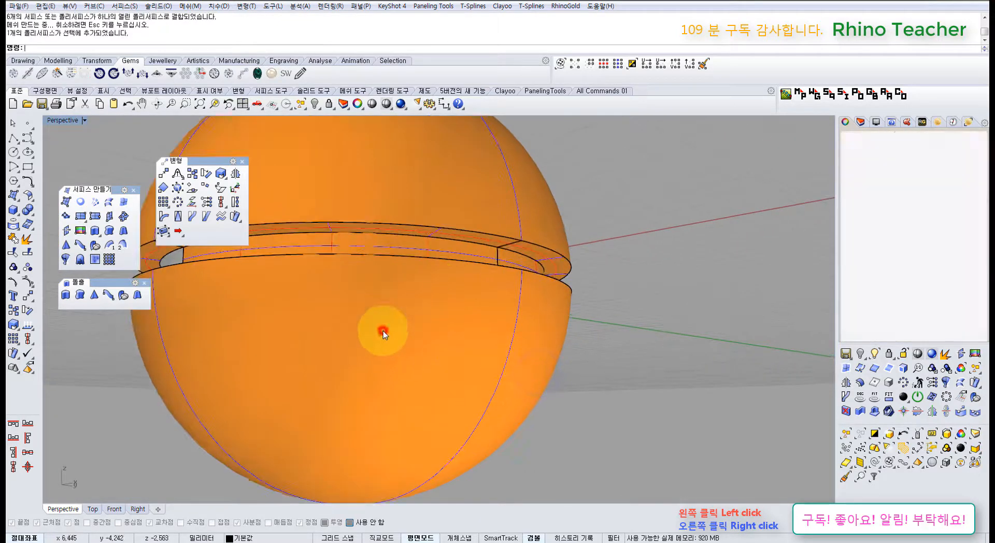
pyautogui.rightClick(27, 324)
pyautogui.click(653, 383)
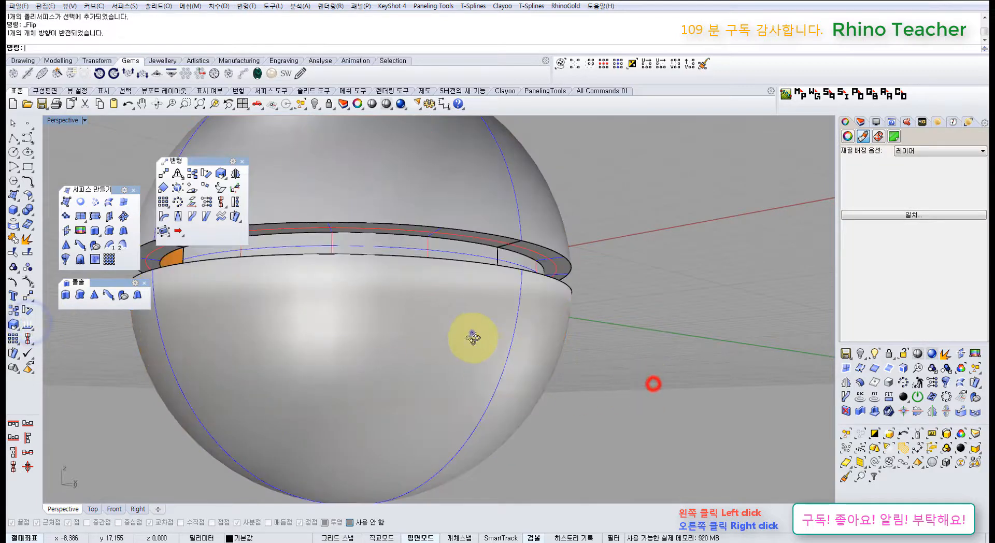
# Delete the joined grooved sphere to clear the scene.
pyautogui.moveTo(472, 332); pyautogui.dragTo(501, 367, button='right')
pyautogui.scroll(-4, 487, 378)
pyautogui.moveTo(586, 422); pyautogui.dragTo(479, 347)
pyautogui.scroll(-6, 483, 357)
pyautogui.moveTo(466, 397); pyautogui.dragTo(484, 414, button='right')
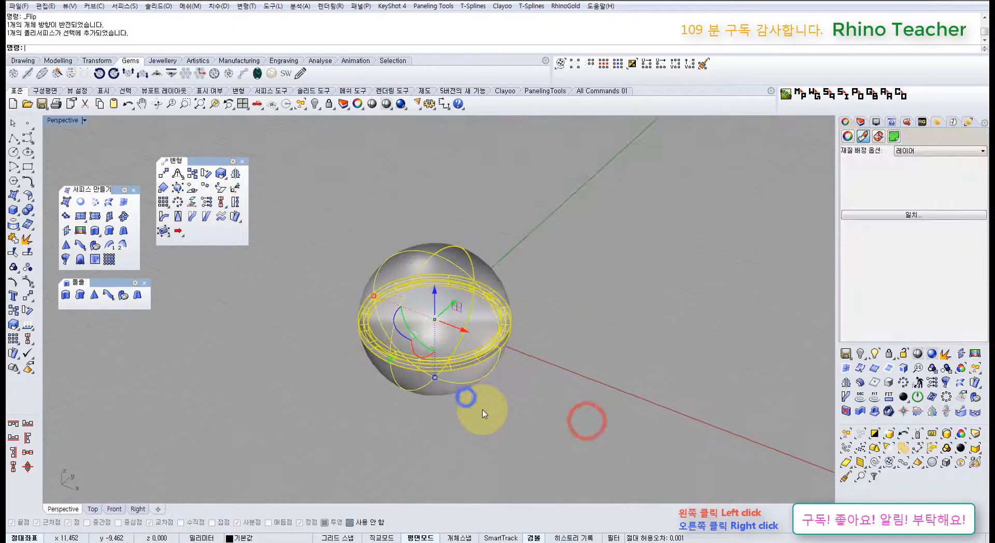
pyautogui.press('Delete')
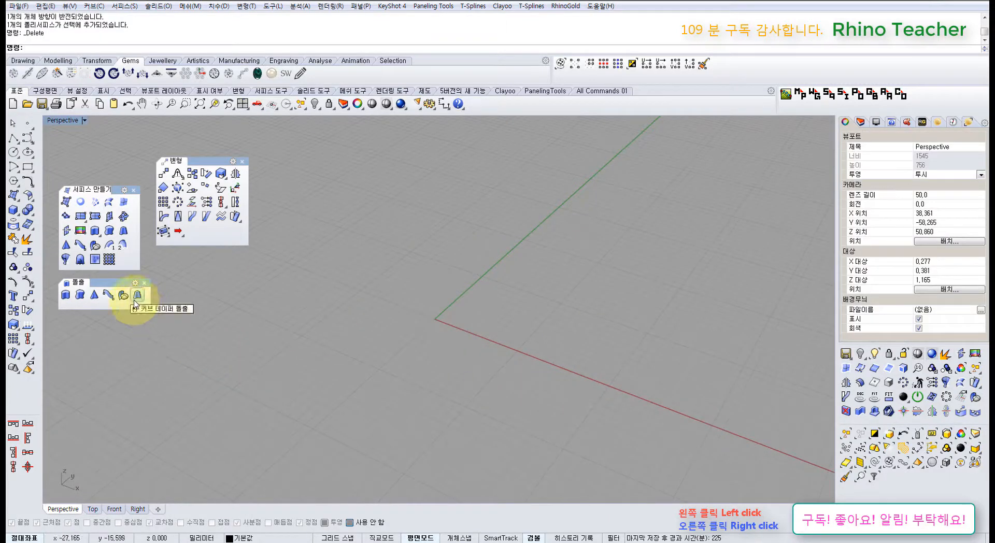
# In the Top view, draw a 6-sided polygon centred at 0 with a vertex on the Y axis.
pyautogui.hotkey('ctrl', 'F1')
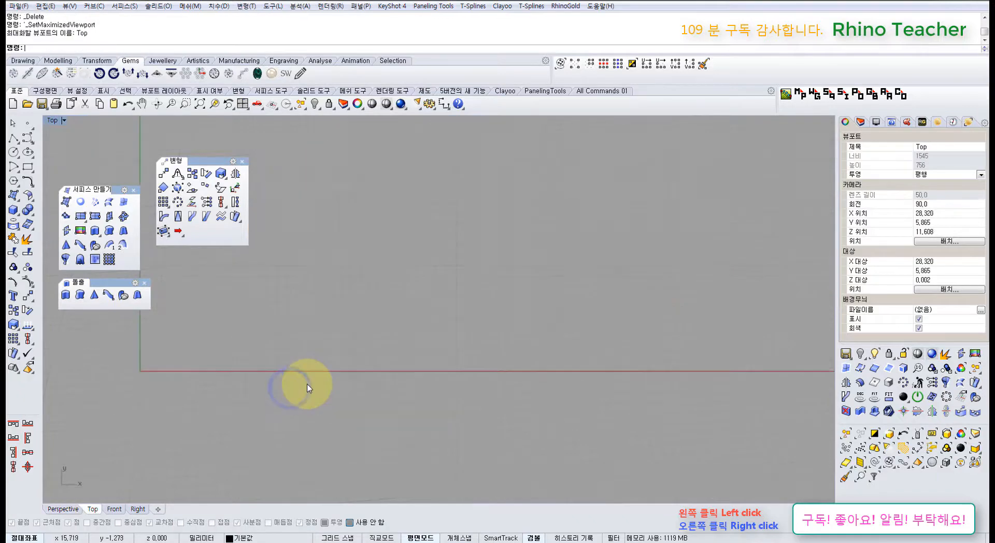
pyautogui.moveTo(231, 363); pyautogui.dragTo(374, 362, button='right')
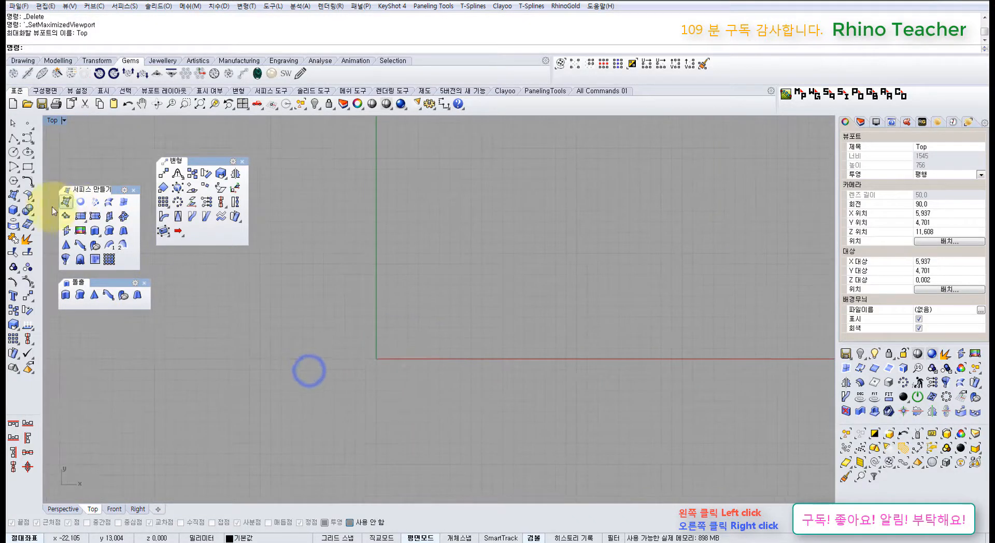
pyautogui.click(18, 209)
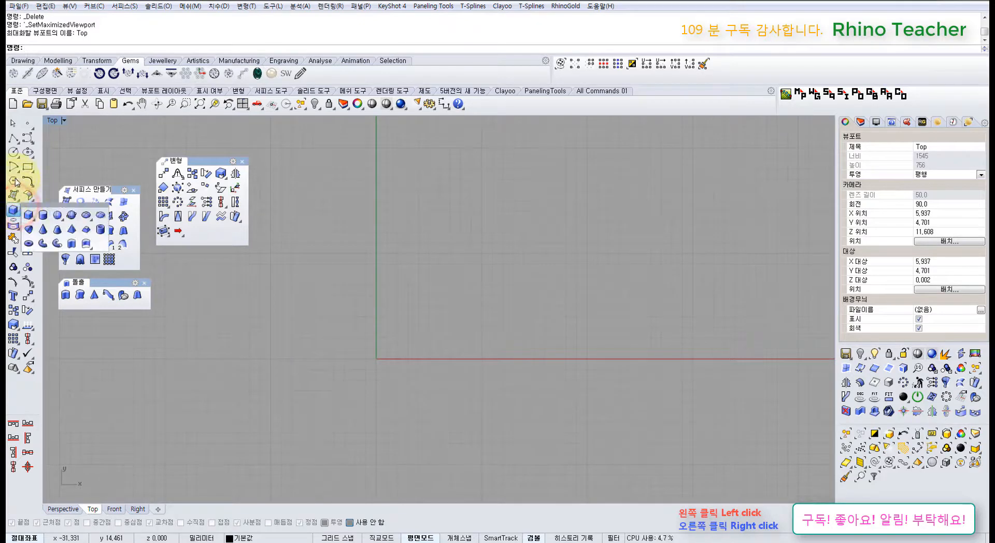
pyautogui.click(13, 153)
pyautogui.click(14, 166)
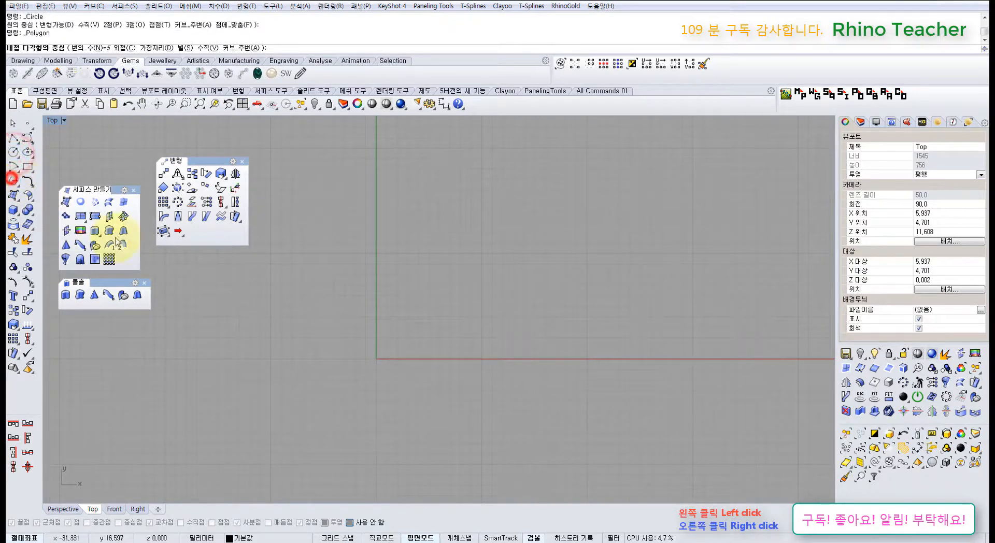
pyautogui.moveTo(354, 358); pyautogui.dragTo(368, 352, button='right')
pyautogui.write('0')
pyautogui.press('Return')
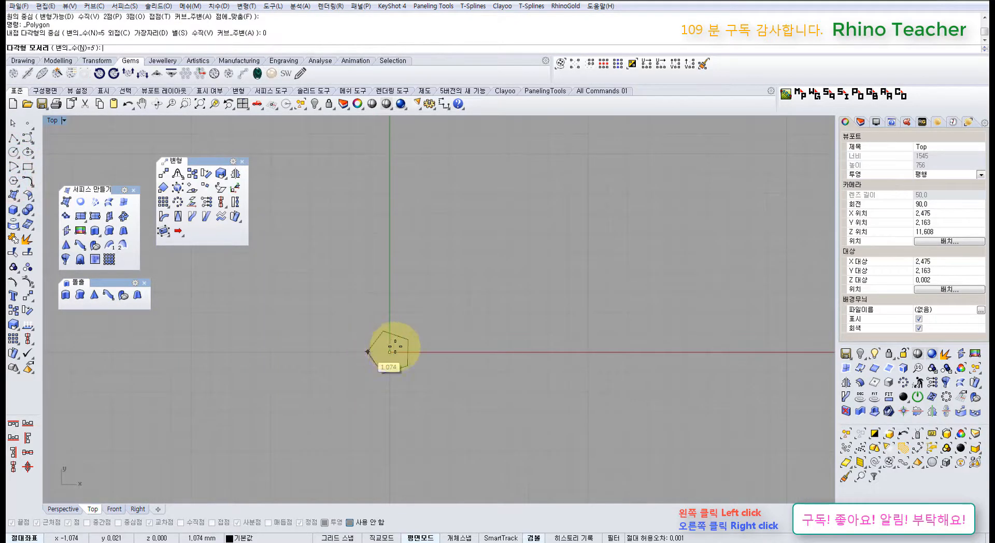
pyautogui.click(80, 48)
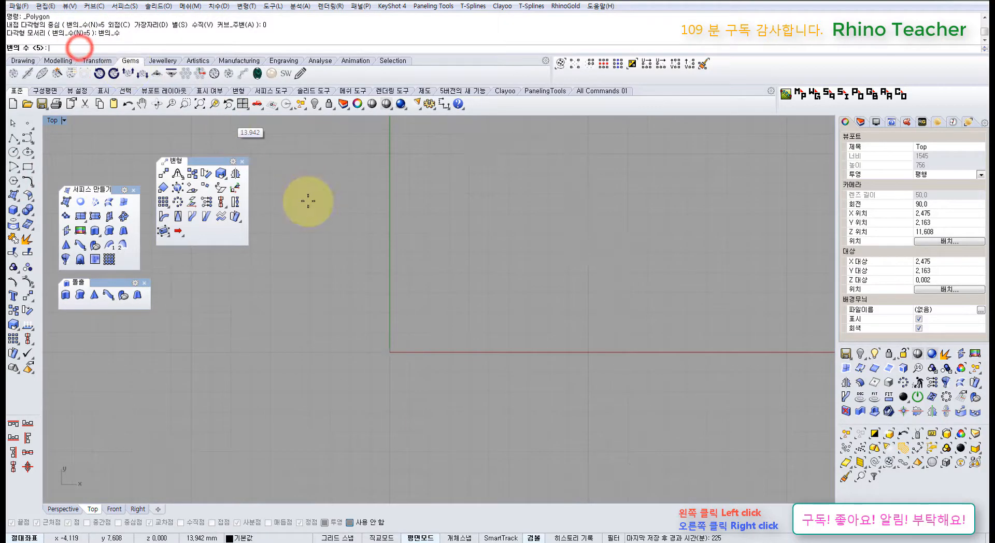
pyautogui.write('6')
pyautogui.press('Return')
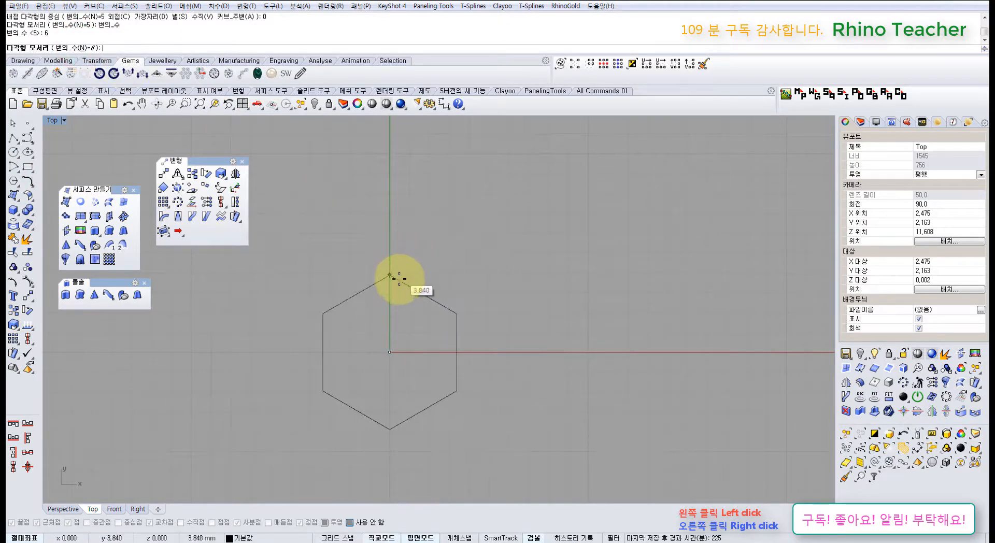
pyautogui.keyDown('shift'); pyautogui.click(394, 308); pyautogui.keyUp('shift')
# In the Perspective view, try a straight both-sides extrusion of the hexagon and undo it.
pyautogui.click(430, 315)
pyautogui.hotkey('ctrl', 'F4')
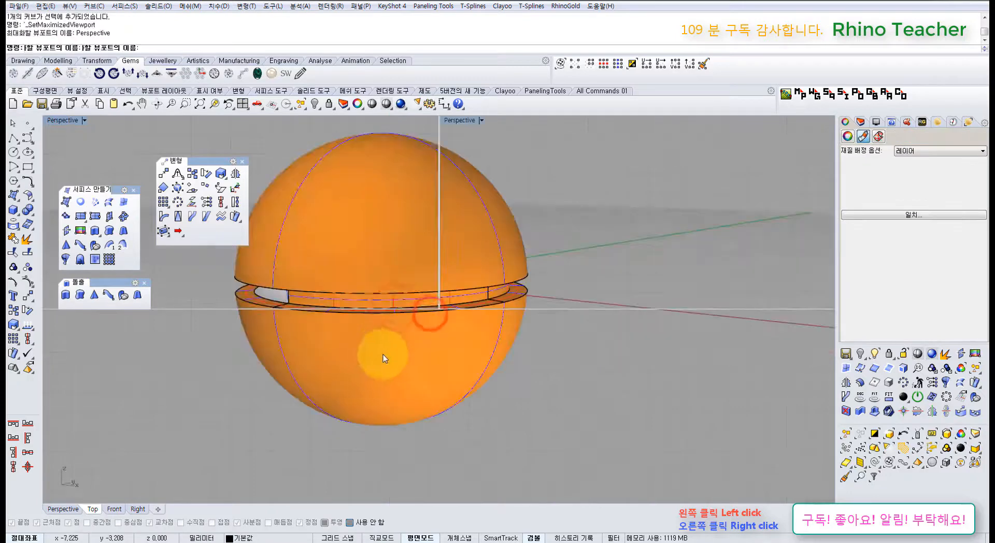
pyautogui.moveTo(413, 364); pyautogui.dragTo(271, 326, button='right')
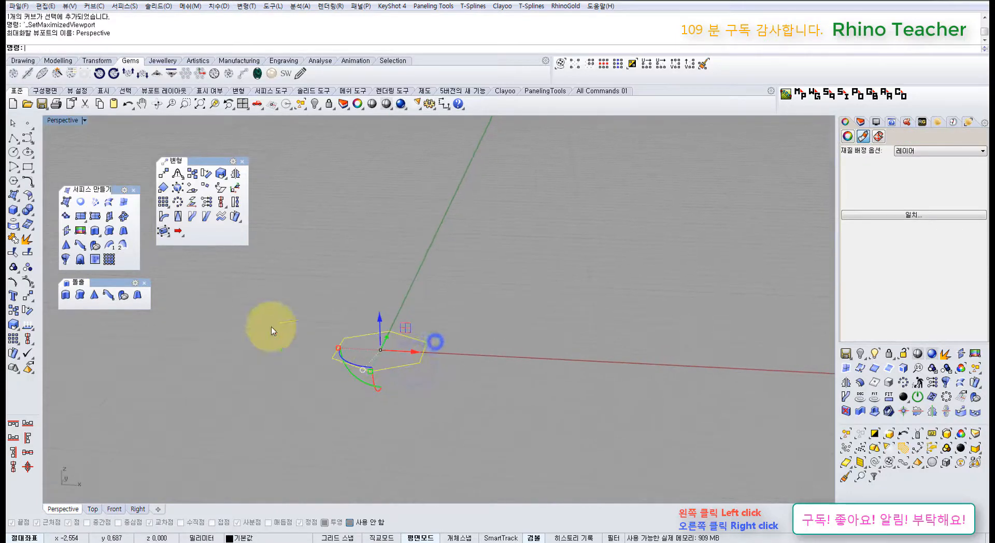
pyautogui.click(67, 294)
pyautogui.click(388, 224)
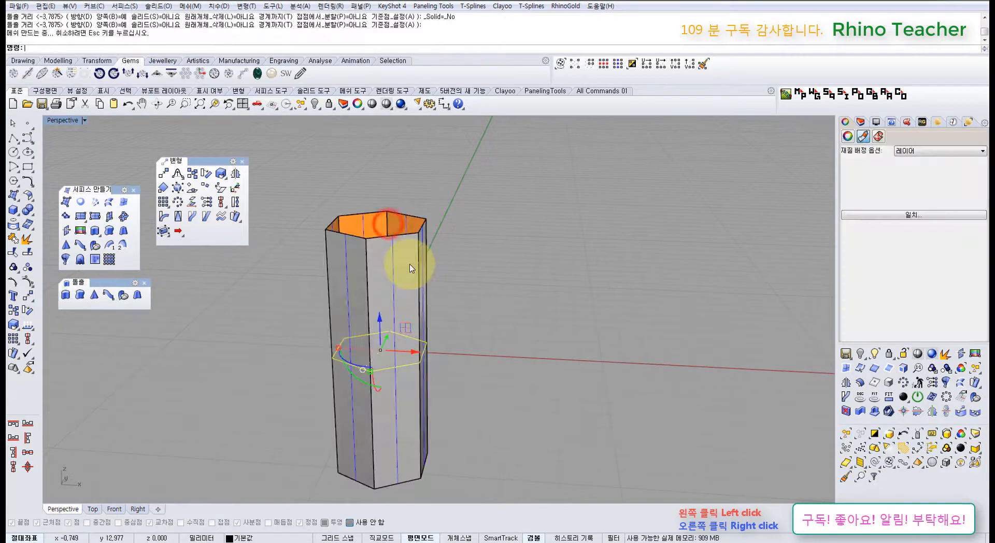
pyautogui.hotkey('ctrl', 'z')
pyautogui.rightClick(406, 289)
pyautogui.press('Escape')
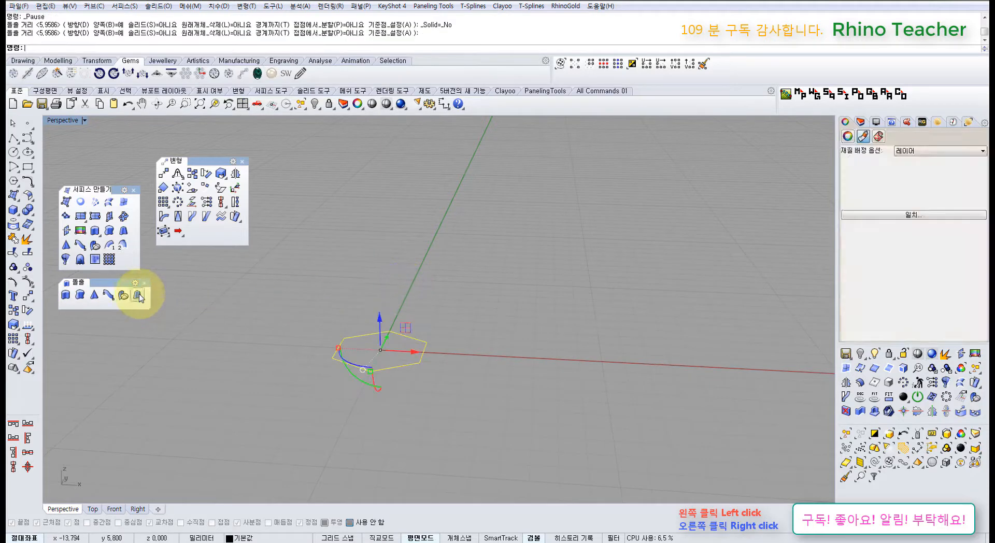
# Extrude the hexagon upward as a tapered solid with a draft angle of 20 degrees.
pyautogui.click(139, 293)
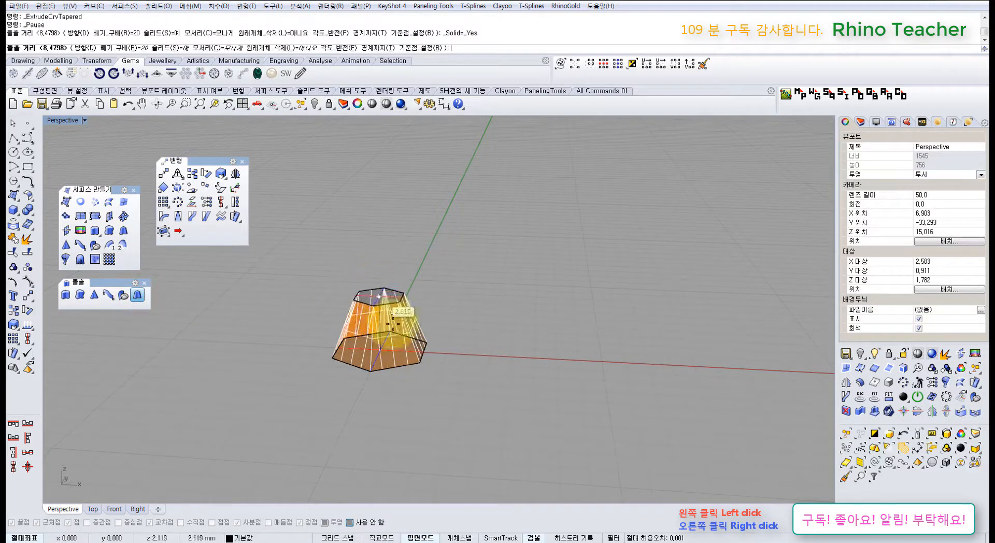
pyautogui.moveTo(393, 325)
pyautogui.mouseDown(button='right')
pyautogui.moveTo(415, 291)
pyautogui.moveTo(395, 311)
pyautogui.mouseUp(button='right')
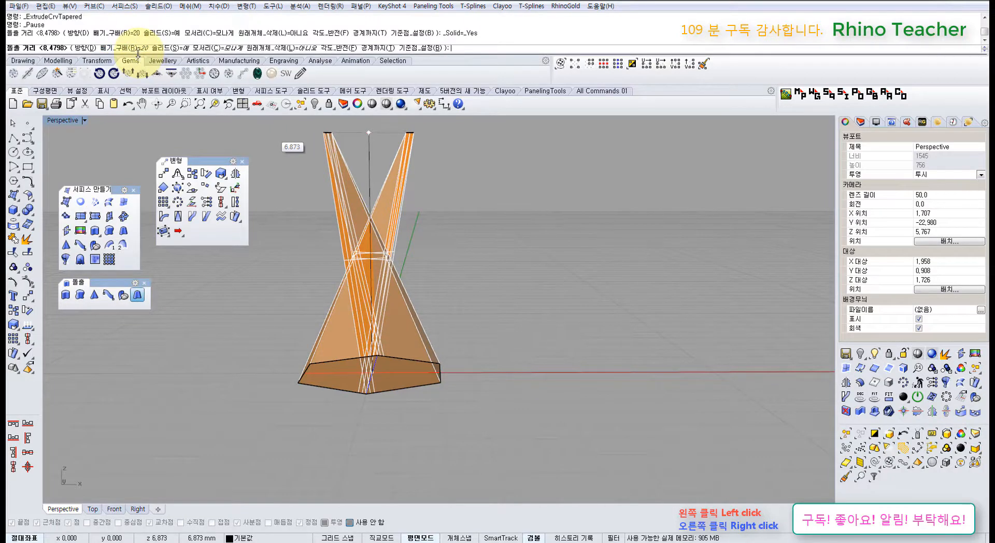
pyautogui.click(342, 305)
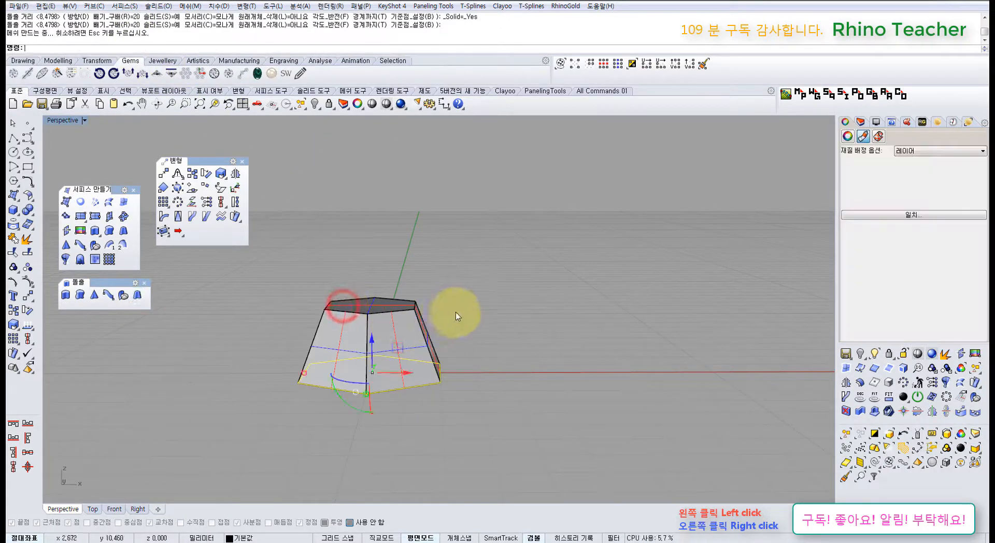
pyautogui.click(456, 312)
# In the Front view, draw a vertical line upward from the tapered solid's lower corner on the positive X side.
pyautogui.hotkey('ctrl', 'F2')
pyautogui.scroll(10, 322, 341)
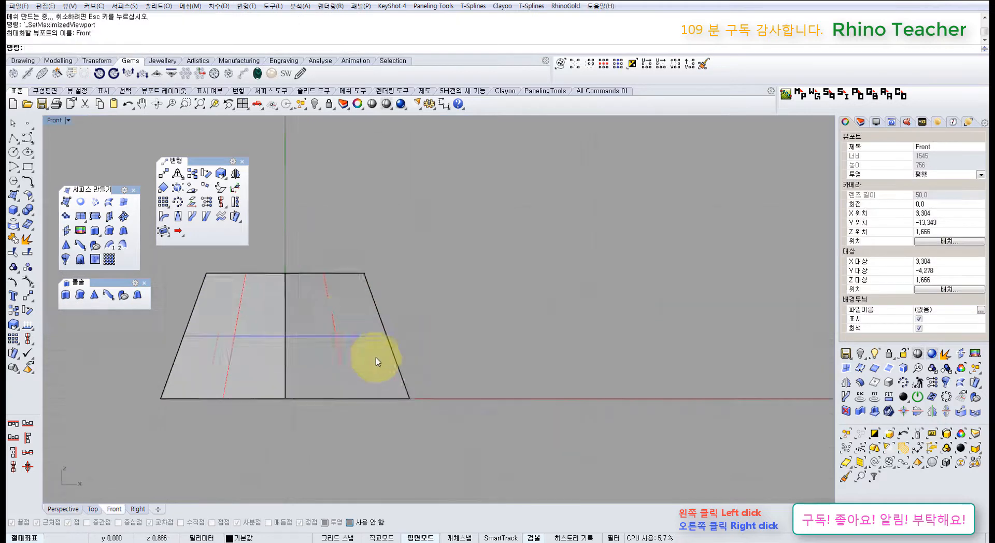
pyautogui.scroll(2, 378, 361)
pyautogui.click(13, 139)
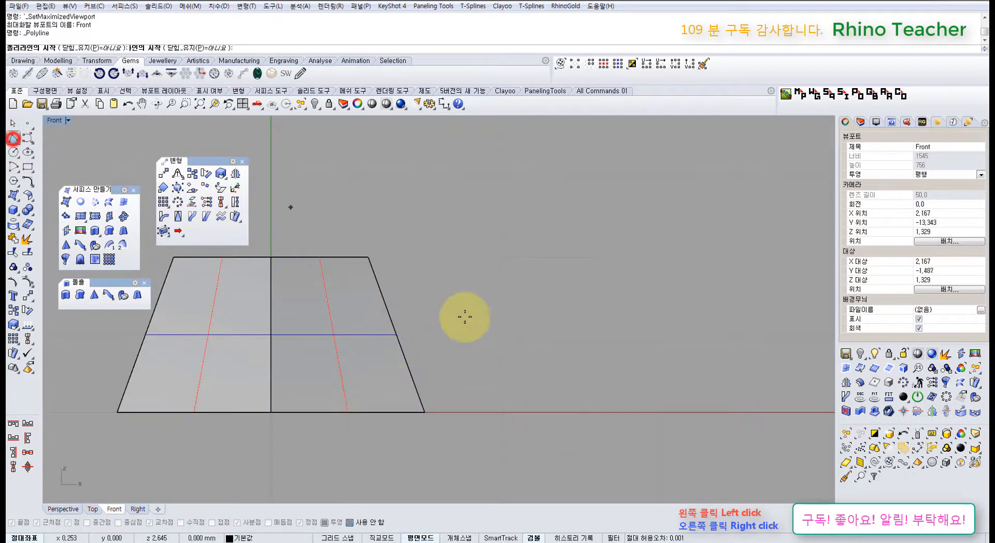
pyautogui.click(424, 412)
pyautogui.keyDown('shift'); pyautogui.click(424, 221); pyautogui.keyUp('shift')
pyautogui.rightClick(423, 221)
pyautogui.click(475, 280)
pyautogui.moveTo(460, 298); pyautogui.dragTo(462, 262, button='right')
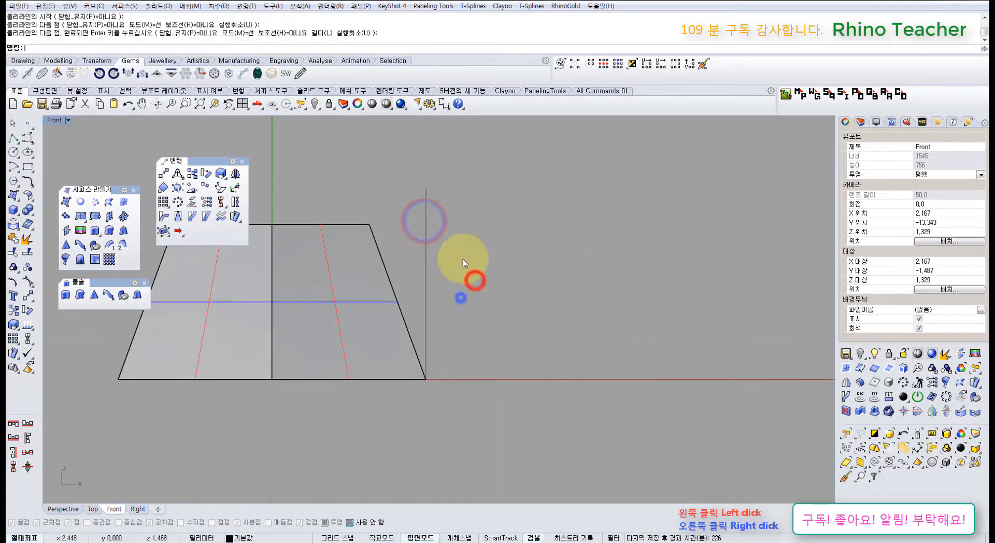
# Add an angle dimension between the vertical line and the solid's sloping edge, and select the dimension.
pyautogui.scroll(4, 422, 267)
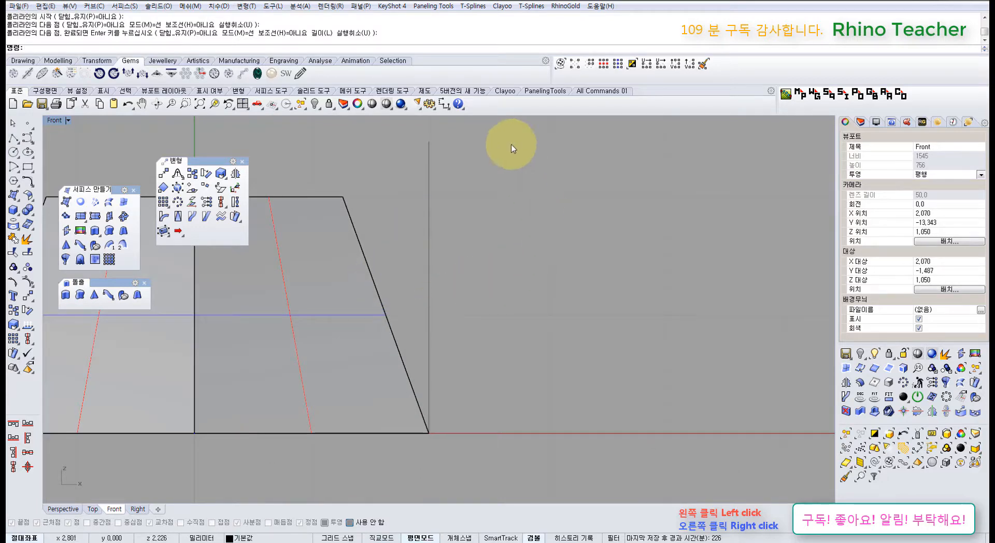
pyautogui.click(446, 104)
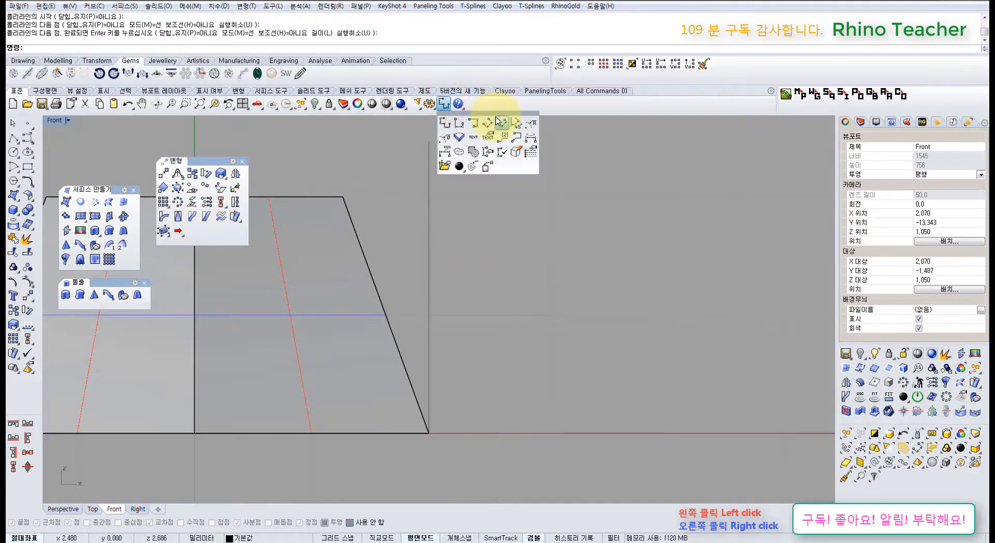
pyautogui.moveTo(497, 113); pyautogui.dragTo(564, 184)
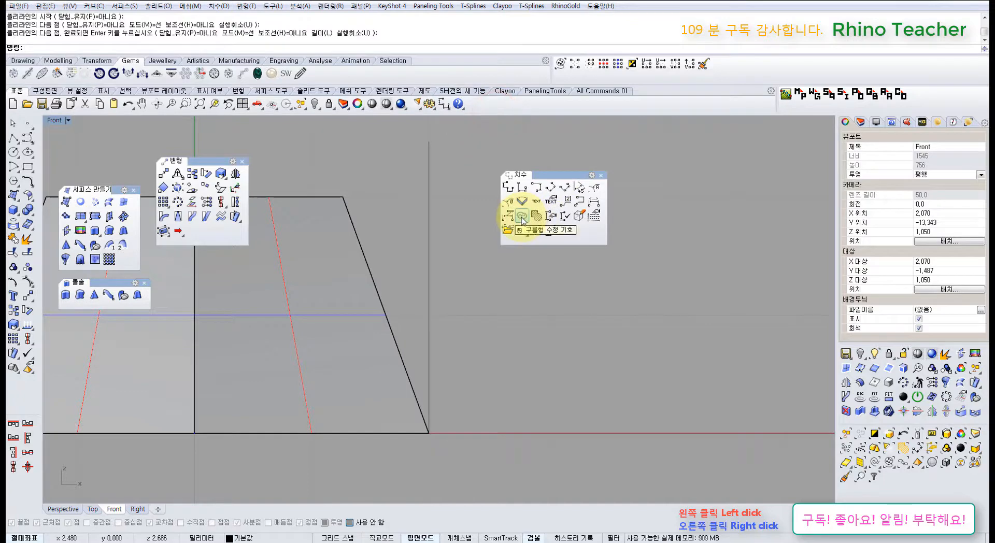
pyautogui.click(579, 188)
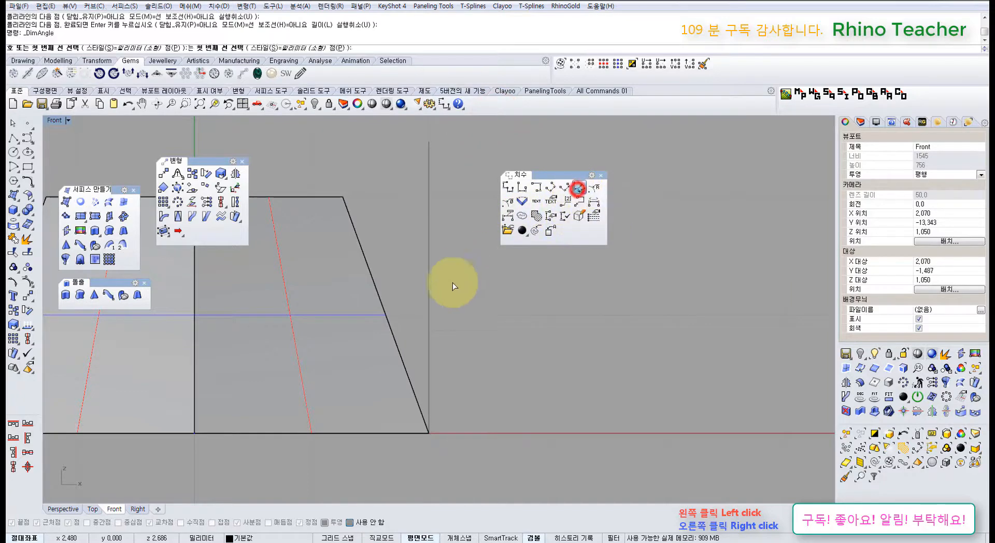
pyautogui.click(429, 306)
pyautogui.click(388, 319)
pyautogui.scroll(-4, 415, 312)
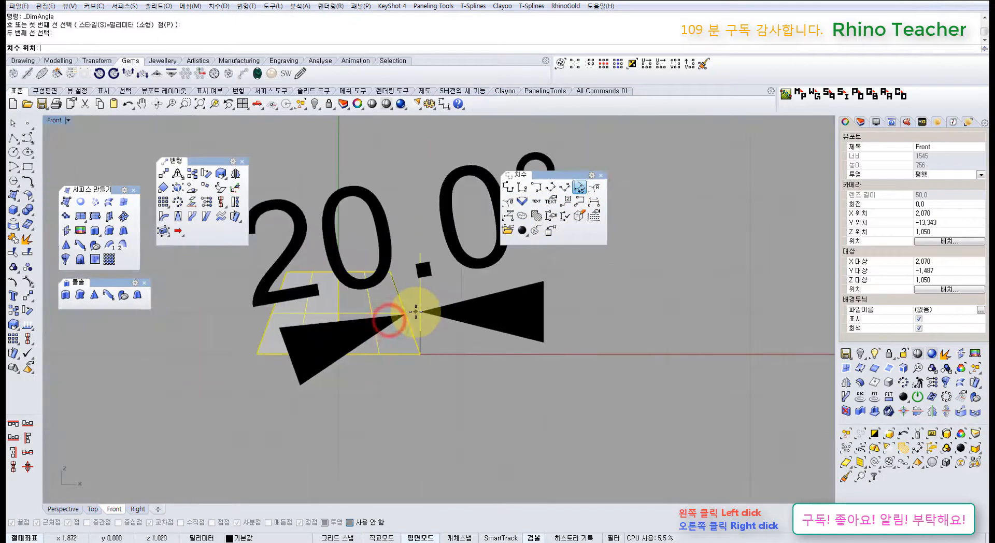
pyautogui.click(416, 311)
pyautogui.click(466, 313)
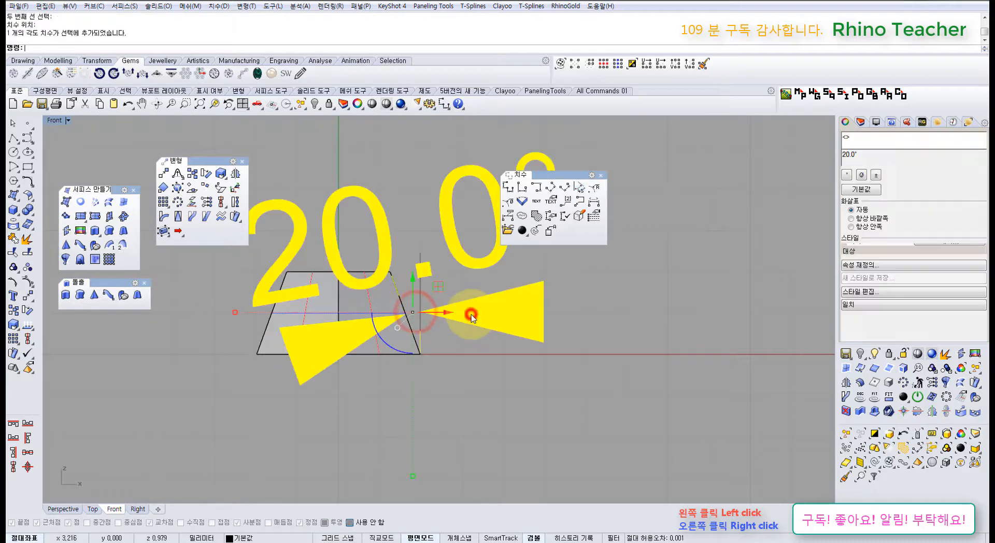
# Delete the angle dimension, the vertical line and the tapered solid, keeping the hexagon.
pyautogui.moveTo(466, 313); pyautogui.dragTo(403, 340, button='right')
pyautogui.press('Delete')
pyautogui.moveTo(426, 306); pyautogui.dragTo(389, 273)
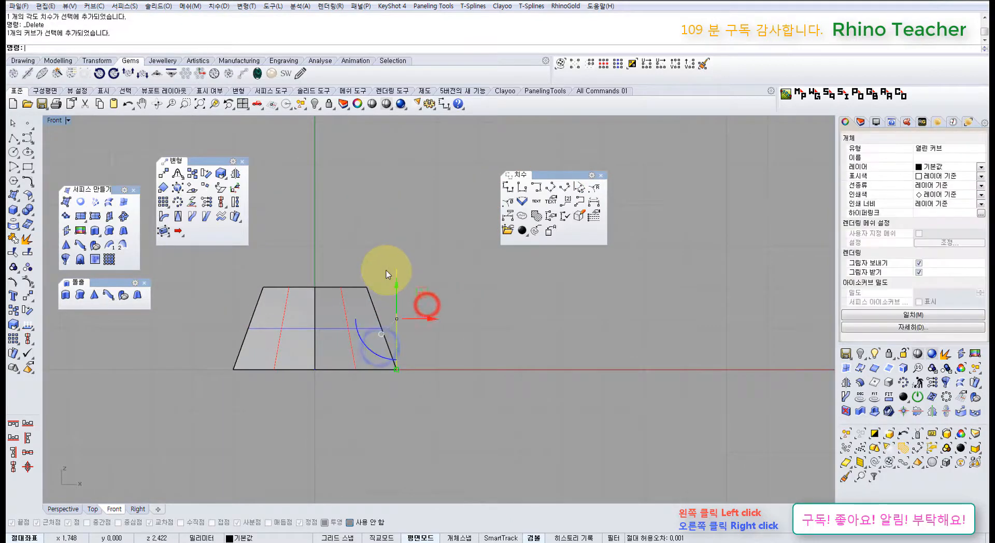
pyautogui.press('Delete')
pyautogui.click(359, 302)
pyautogui.press('Delete')
# Extrude the hexagon upward as a tapered solid about 1.25 mm high with a draft angle of -20 degrees.
pyautogui.moveTo(395, 355); pyautogui.dragTo(312, 445)
pyautogui.click(139, 294)
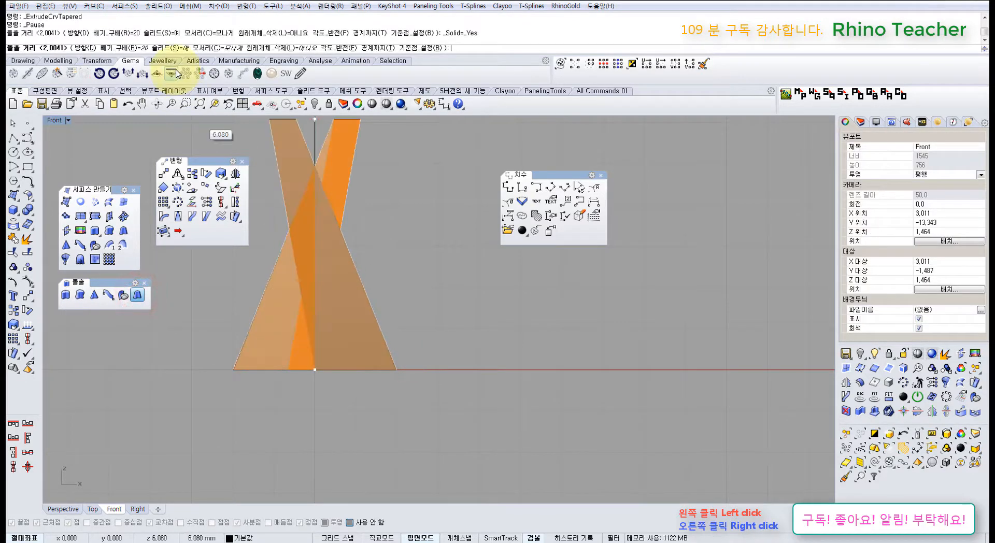
pyautogui.click(137, 48)
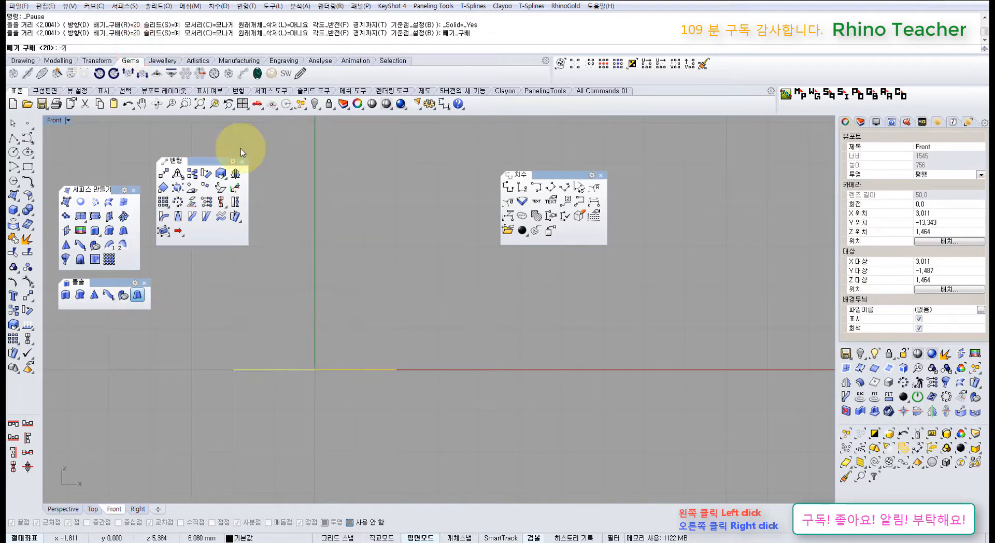
pyautogui.write('-20')
pyautogui.press('Return')
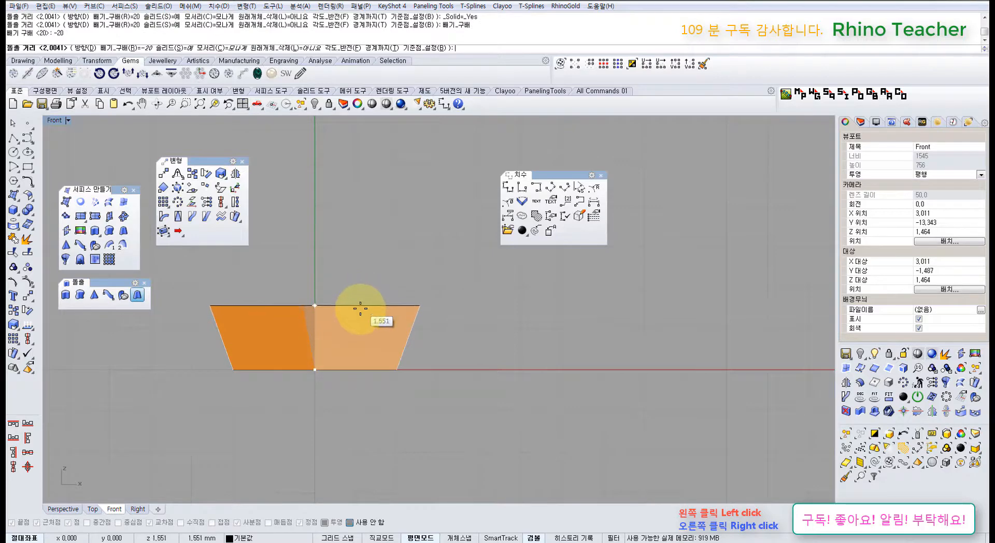
pyautogui.click(360, 318)
# In the Perspective view, delete the outward-flaring solid while keeping the hexagon.
pyautogui.hotkey('ctrl', 'F4')
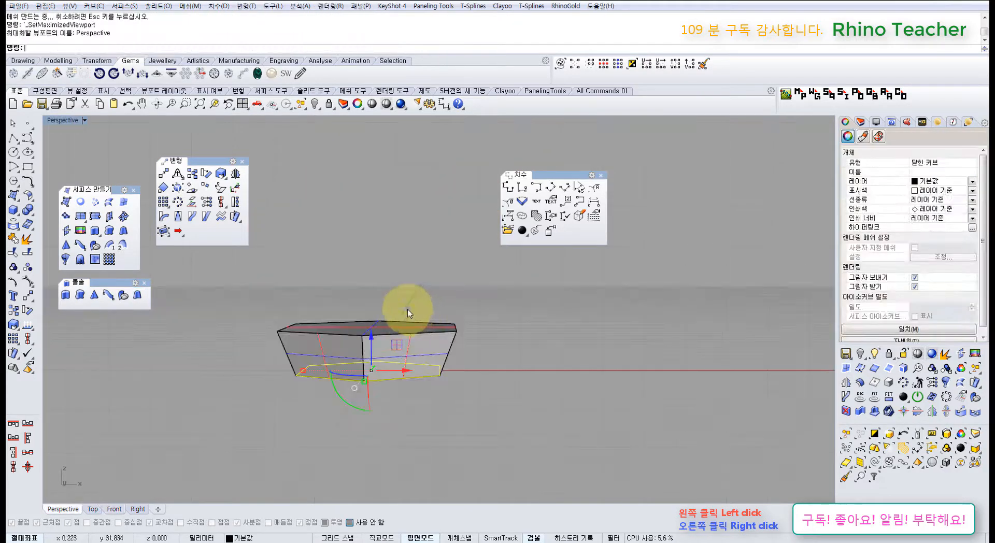
pyautogui.moveTo(400, 304); pyautogui.dragTo(398, 337, button='right')
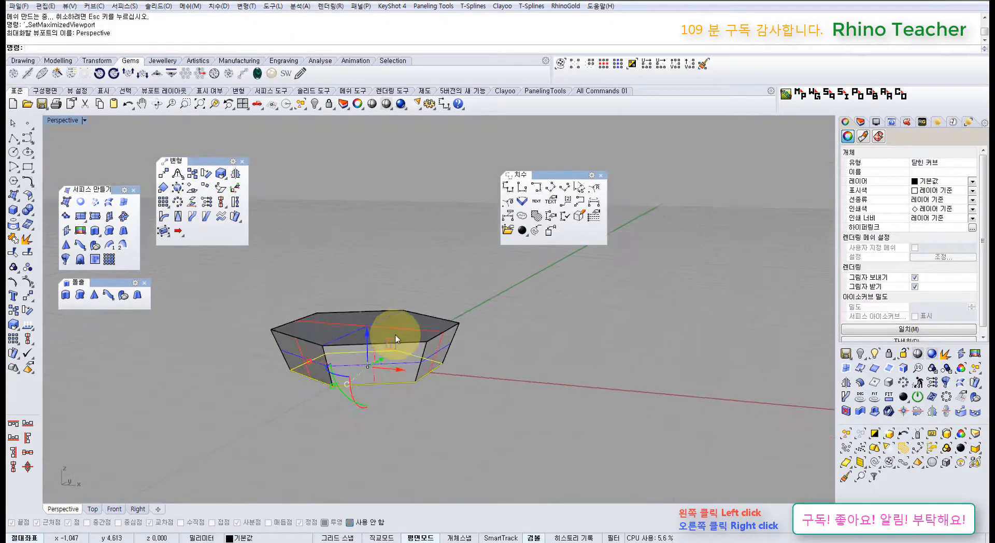
pyautogui.scroll(5, 401, 336)
pyautogui.click(424, 312)
pyautogui.press('Delete')
# Extrude the hexagon upward about 1.05 mm with the -20 degree taper and the Solid option set to No.
pyautogui.click(430, 368)
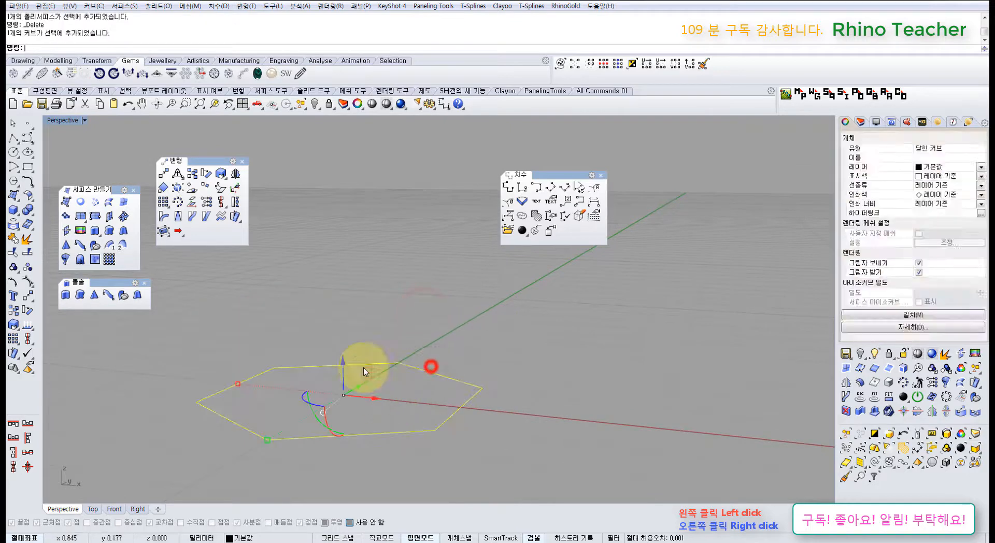
pyautogui.click(138, 291)
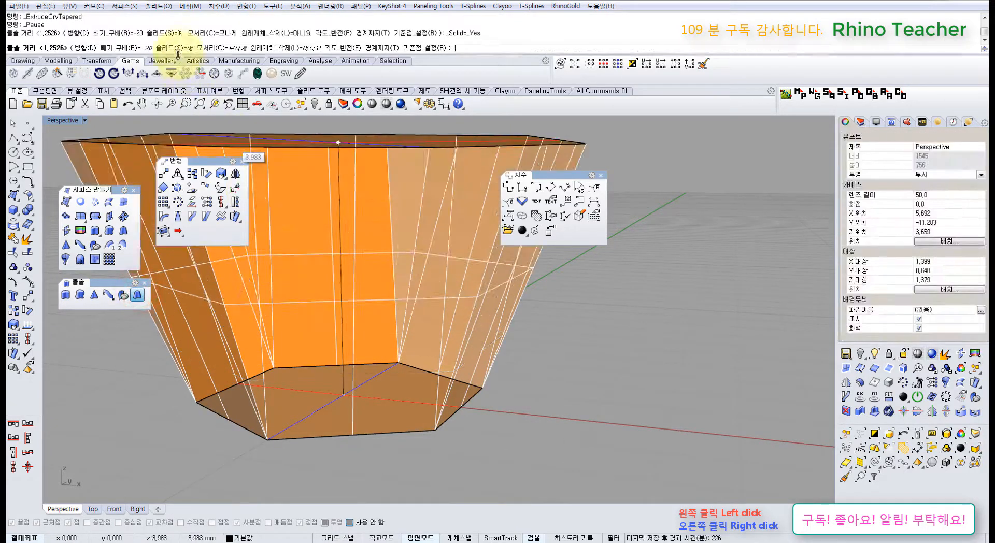
pyautogui.click(173, 47)
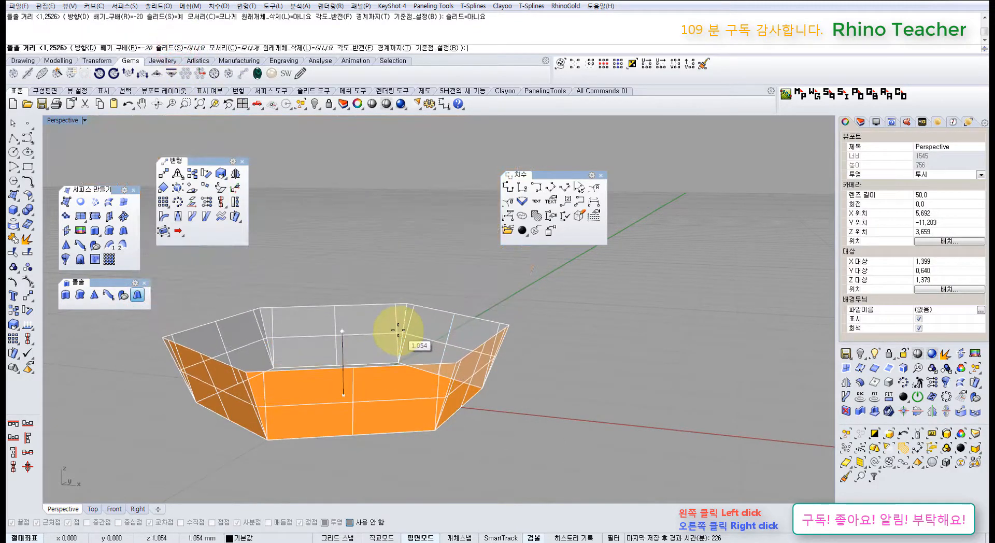
pyautogui.click(398, 330)
pyautogui.click(566, 355)
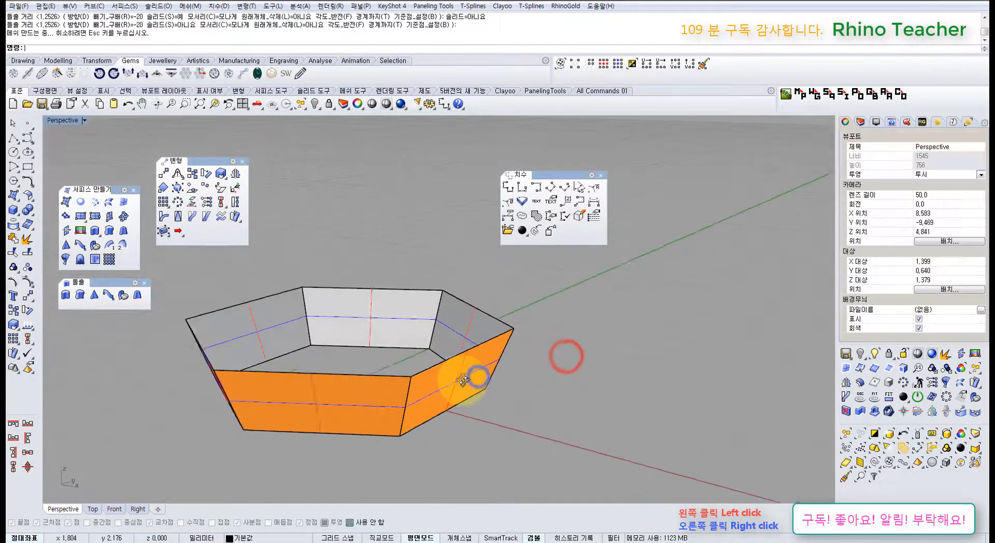
pyautogui.click(463, 378)
pyautogui.moveTo(523, 344); pyautogui.dragTo(512, 367, button='right')
# Try deleting the open tapered surface with its hexagon, then undo both the deletion and the tapered extrusion.
pyautogui.moveTo(553, 413); pyautogui.dragTo(321, 316)
pyautogui.press('Delete')
pyautogui.moveTo(284, 344); pyautogui.dragTo(314, 324, button='right')
pyautogui.moveTo(327, 357); pyautogui.dragTo(348, 326, button='right')
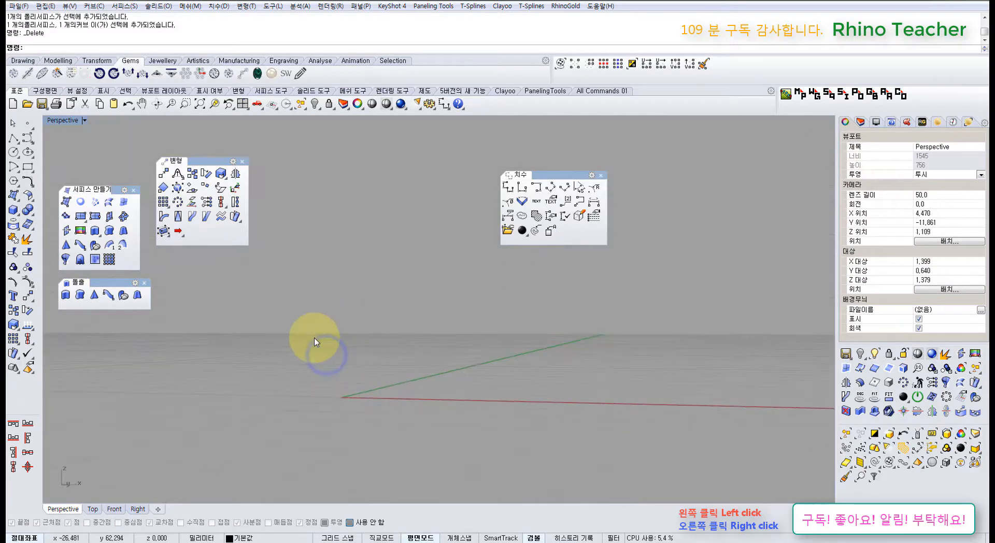
pyautogui.hotkey('ctrl', 'F2')
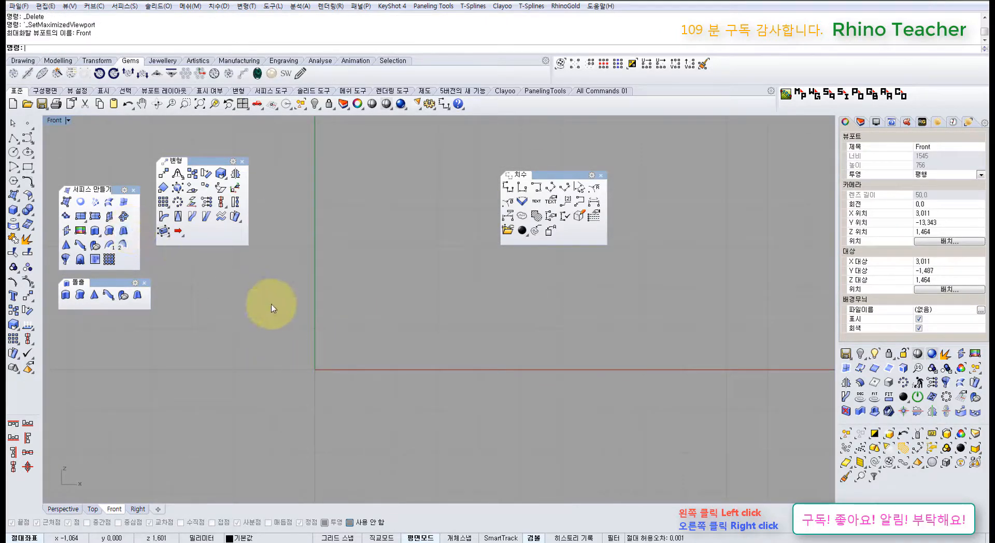
pyautogui.hotkey('ctrl', 'F4')
pyautogui.hotkey('ctrl', 'z')
pyautogui.hotkey('ctrl', 'z')
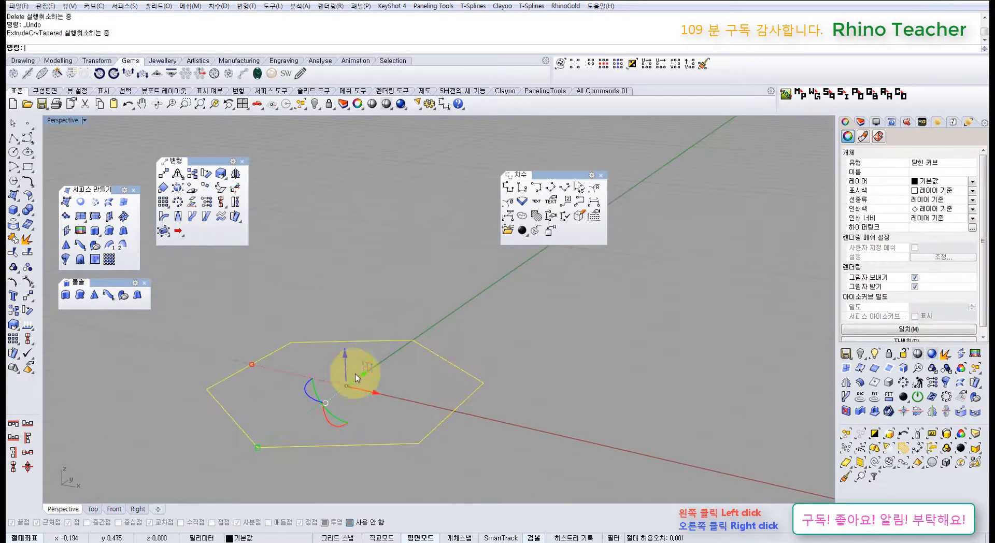
# Delete the hexagon and close the floating extrusion toolbar.
pyautogui.moveTo(499, 444); pyautogui.dragTo(337, 364)
pyautogui.moveTo(320, 356); pyautogui.dragTo(370, 353, button='right')
pyautogui.moveTo(481, 346); pyautogui.dragTo(429, 400)
pyautogui.press('Delete')
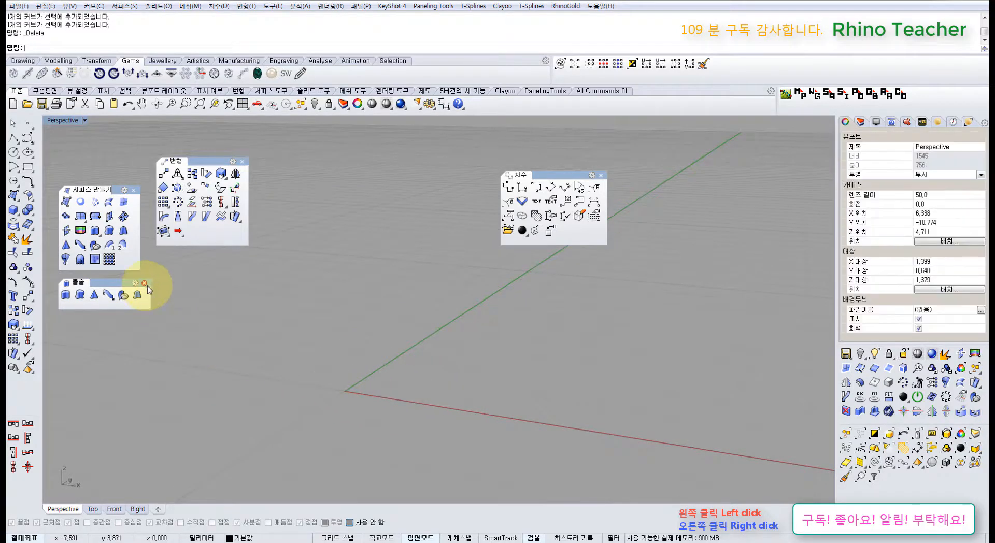
pyautogui.click(145, 284)
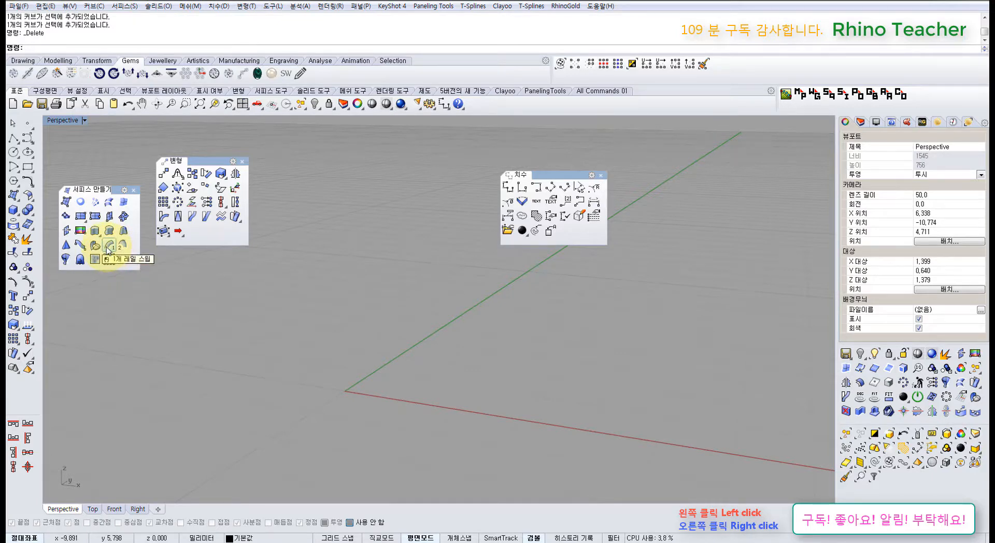
# In the Top view, draw a straight line from the origin (0) along the positive Y axis.
pyautogui.moveTo(344, 389); pyautogui.dragTo(338, 336, button='right')
pyautogui.moveTo(331, 370)
pyautogui.mouseDown(button='right')
pyautogui.moveTo(340, 384)
pyautogui.moveTo(325, 369)
pyautogui.mouseUp(button='right')
pyautogui.hotkey('ctrl', 'F1')
pyautogui.scroll(-6, 346, 388)
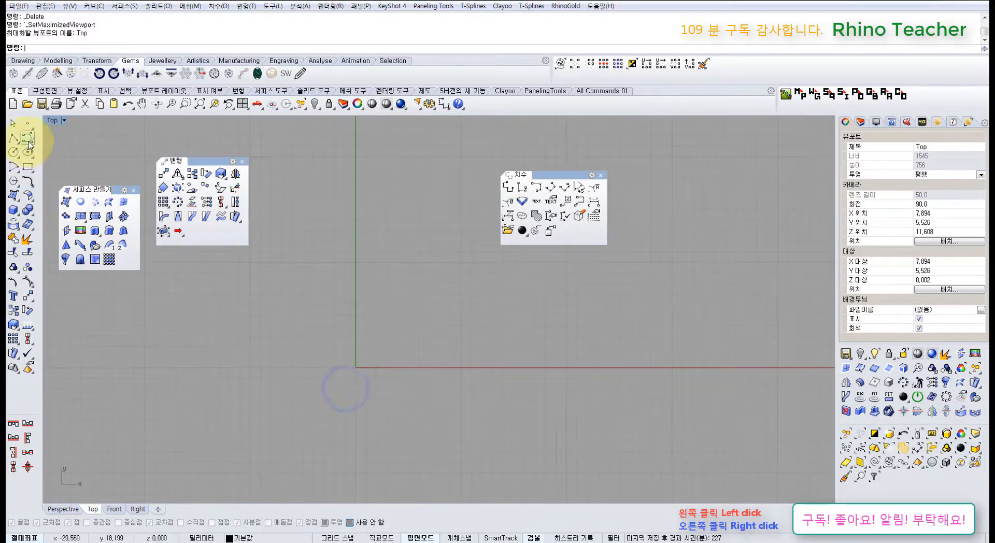
pyautogui.click(28, 138)
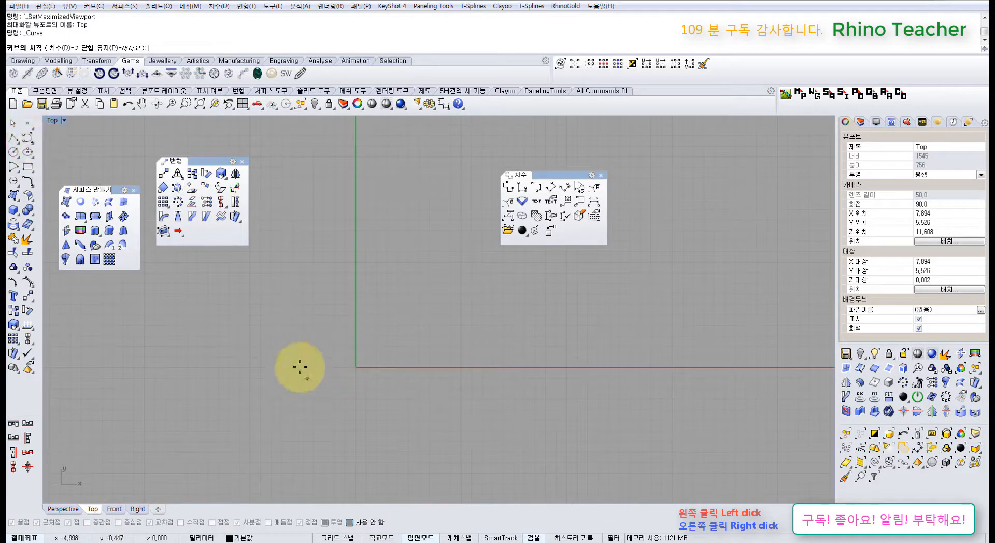
pyautogui.click(14, 139)
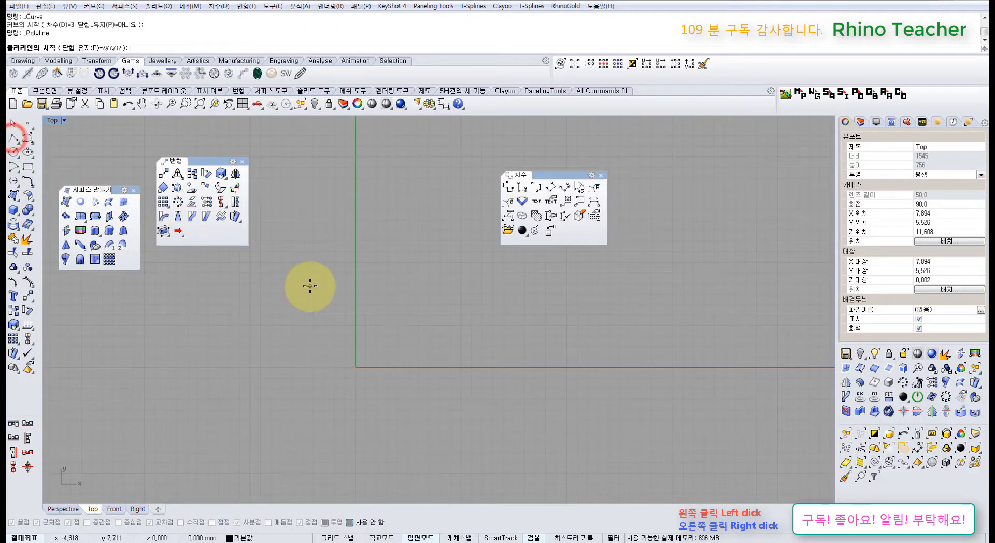
pyautogui.write('0')
pyautogui.press('Return')
pyautogui.click(344, 250)
pyautogui.rightClick(345, 250)
# Copy the line on the Y axis about 4 mm toward negative X.
pyautogui.click(344, 250)
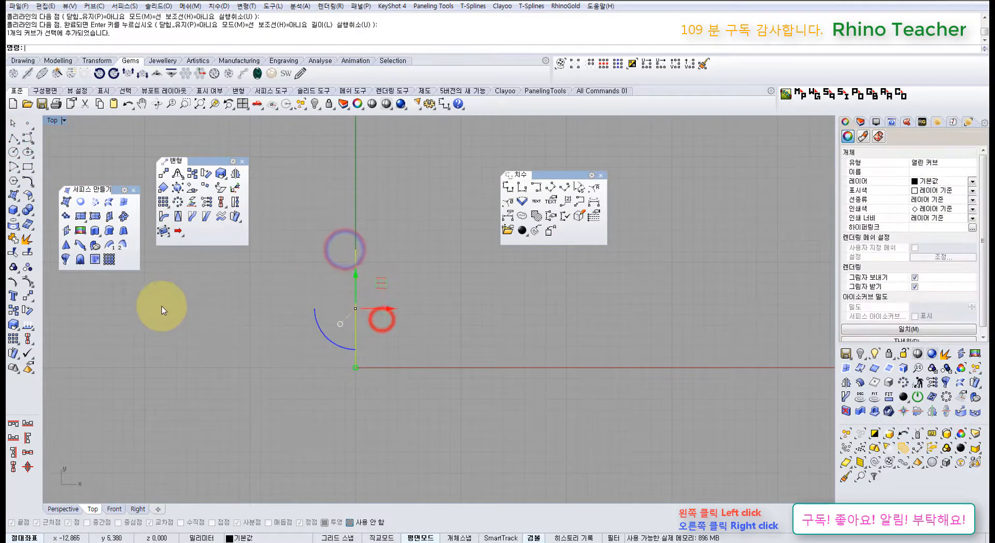
pyautogui.click(14, 310)
pyautogui.click(451, 348)
pyautogui.click(407, 355)
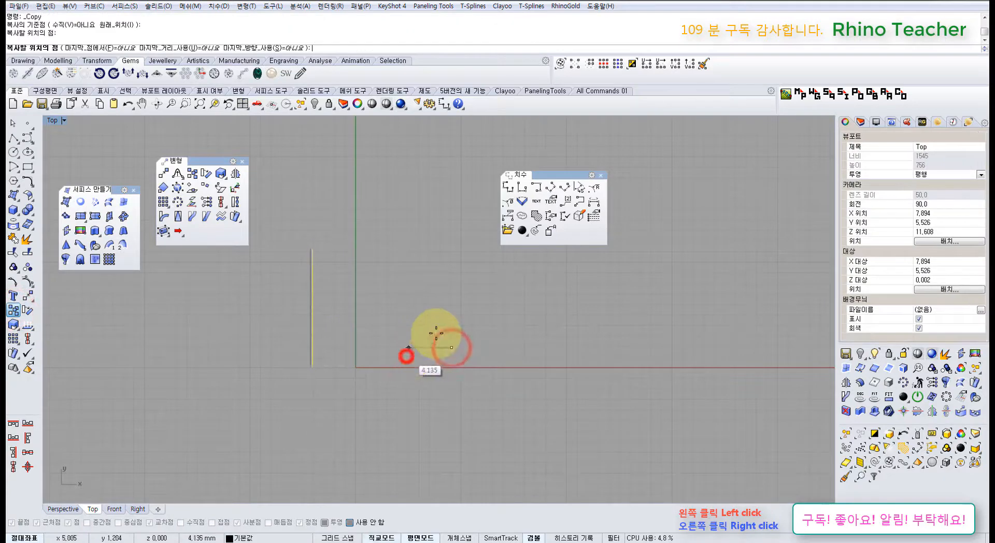
pyautogui.rightClick(436, 334)
pyautogui.click(436, 330)
# Draw a straight line joining the lower ends of the two parallel lines.
pyautogui.scroll(6, 238, 356)
pyautogui.click(16, 139)
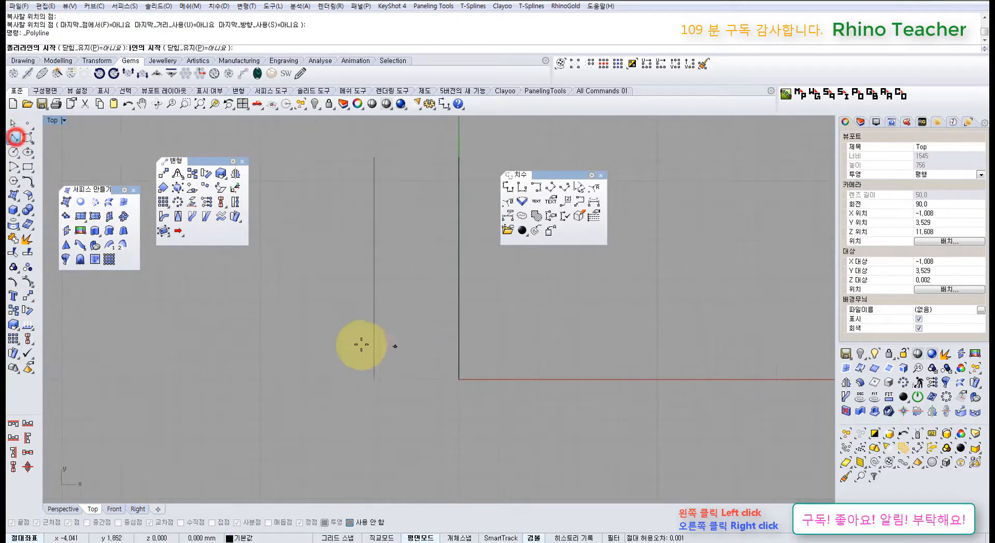
pyautogui.click(373, 380)
pyautogui.click(455, 377)
pyautogui.rightClick(453, 378)
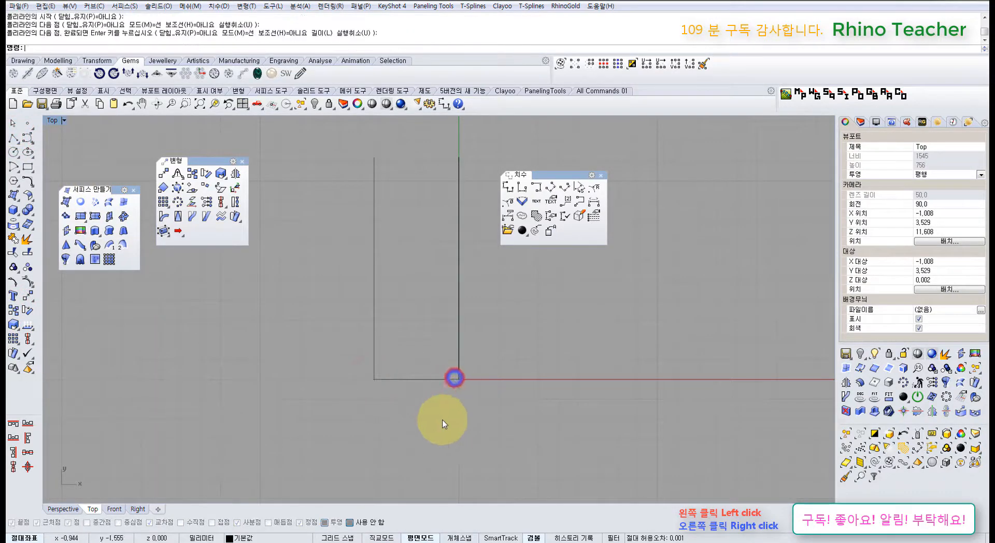
pyautogui.moveTo(473, 392); pyautogui.dragTo(418, 393, button='right')
# In the Perspective view, copy the three-line U shape twice toward positive X.
pyautogui.moveTo(449, 416); pyautogui.dragTo(306, 347)
pyautogui.hotkey('ctrl', 'F4')
pyautogui.moveTo(406, 378); pyautogui.dragTo(333, 382, button='right')
pyautogui.click(13, 309)
pyautogui.click(295, 445)
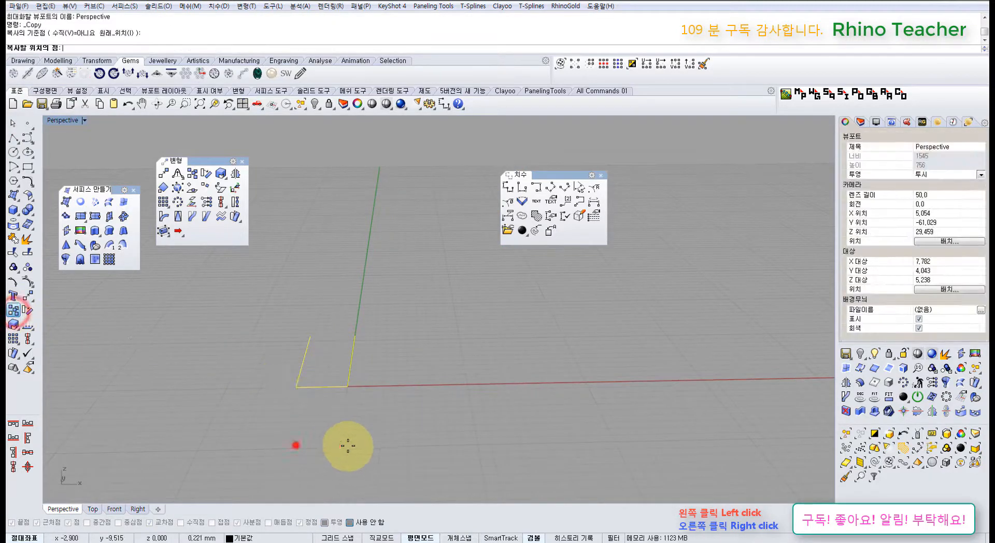
pyautogui.click(388, 446)
pyautogui.keyDown('shift'); pyautogui.click(482, 443); pyautogui.keyUp('shift')
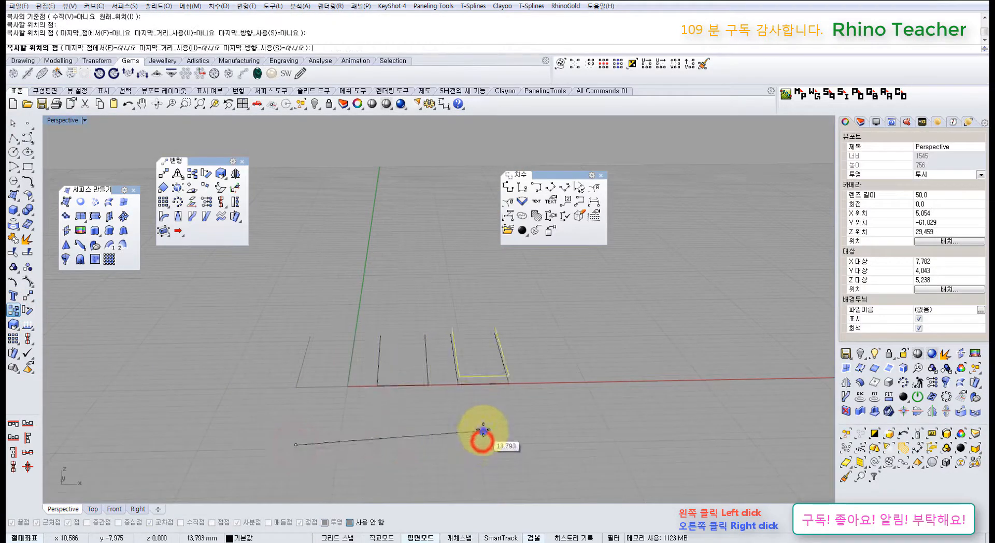
pyautogui.rightClick(482, 431)
pyautogui.click(482, 431)
# Delete both copies of the U shape on the positive X side, keeping the original three lines.
pyautogui.scroll(6, 324, 385)
pyautogui.moveTo(322, 385); pyautogui.dragTo(313, 374, button='right')
pyautogui.scroll(6, 314, 374)
pyautogui.keyDown('shift'); pyautogui.moveTo(384, 399); pyautogui.dragTo(541, 421, button='right'); pyautogui.keyUp('shift')
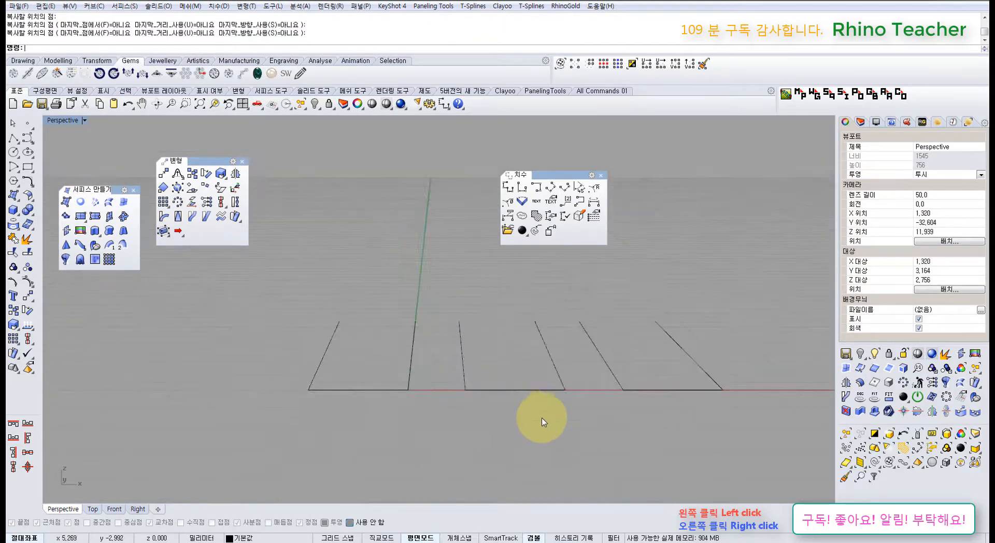
pyautogui.click(543, 426)
pyautogui.moveTo(661, 437); pyautogui.dragTo(469, 313)
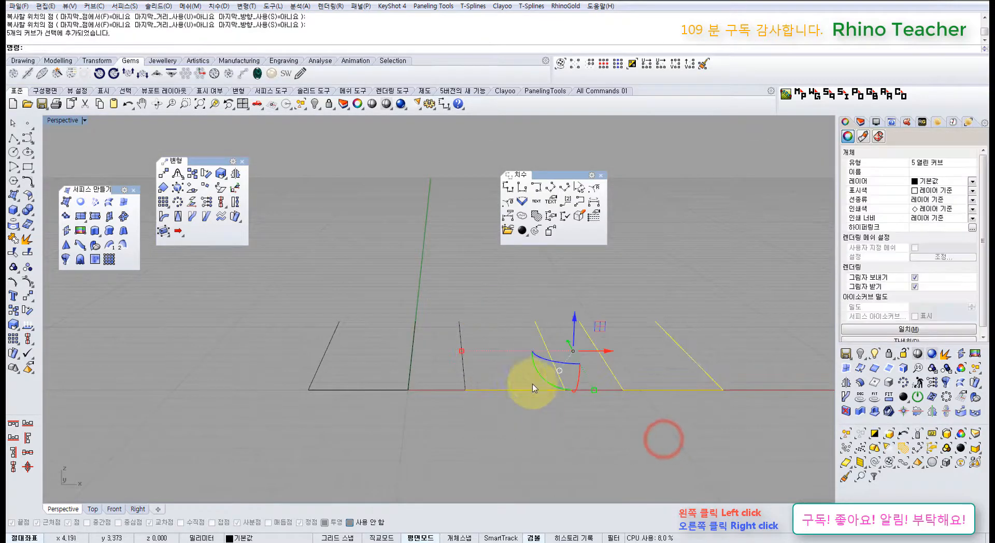
pyautogui.press('Delete')
pyautogui.moveTo(548, 418); pyautogui.dragTo(437, 376)
pyautogui.press('Delete')
# Change the degree of the line joining the two parallel lines to 3.
pyautogui.moveTo(377, 401); pyautogui.dragTo(344, 366)
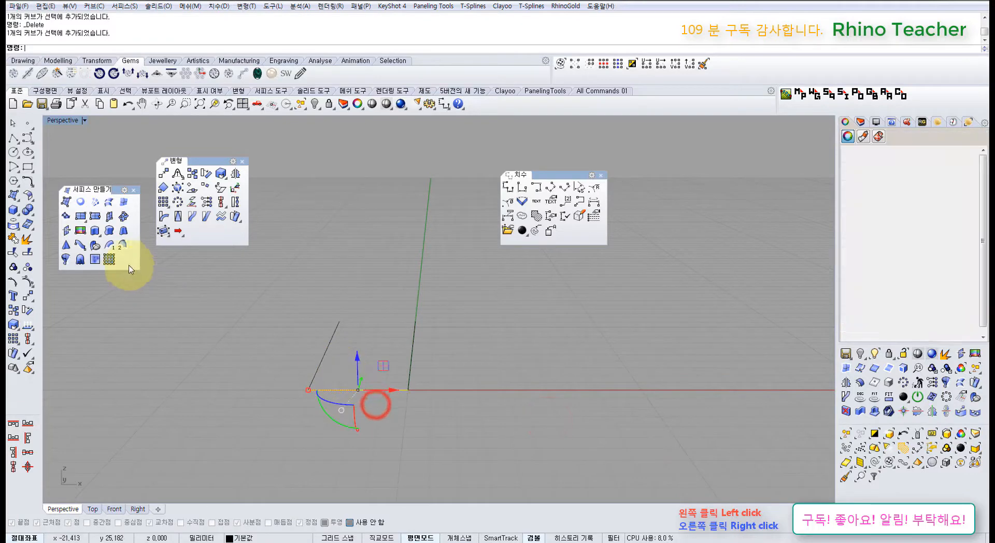
pyautogui.click(24, 184)
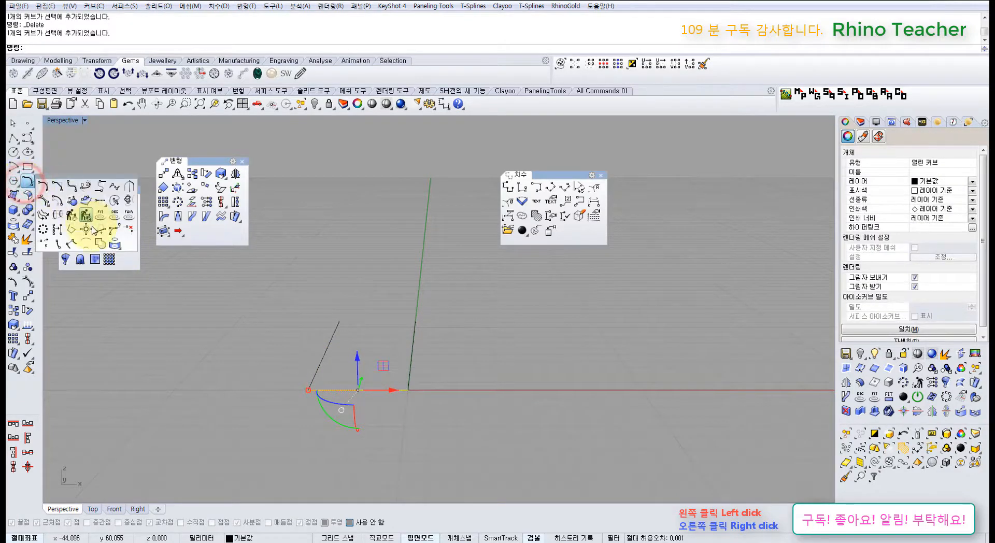
pyautogui.click(112, 220)
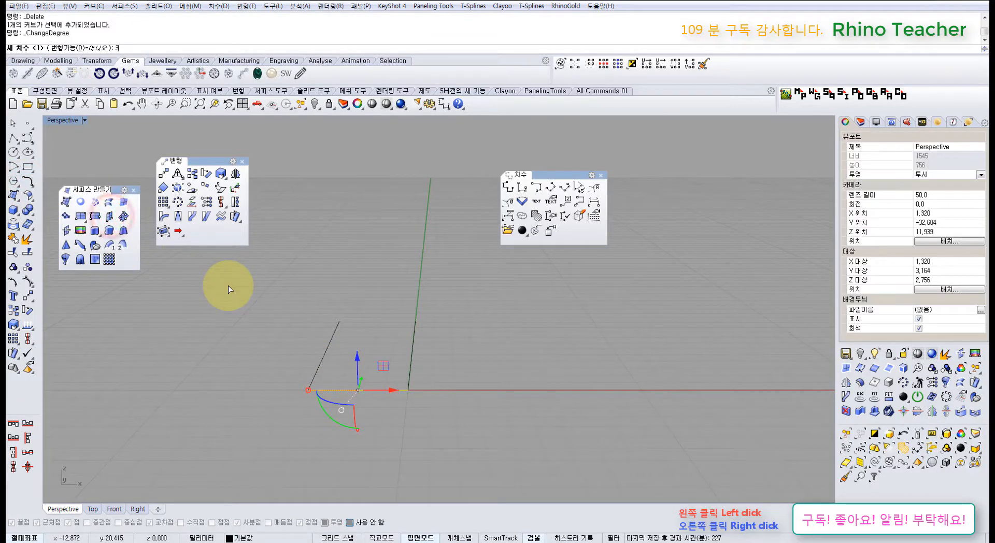
pyautogui.write('3')
pyautogui.press('Return')
# Show the joining curve's control points and raise its two middle points about 1.3 mm along Z to form an arch.
pyautogui.moveTo(356, 334); pyautogui.dragTo(352, 331, button='right')
pyautogui.press('F10')
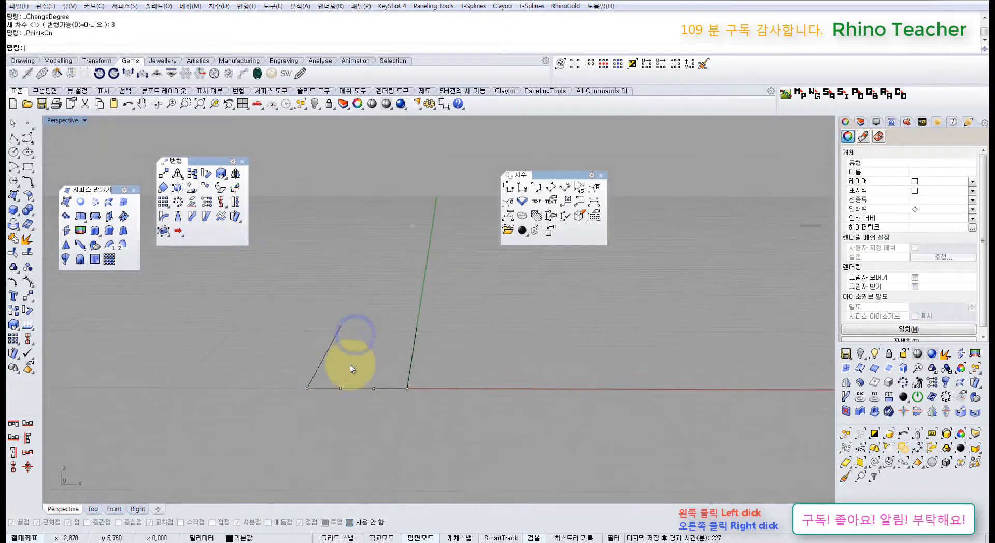
pyautogui.moveTo(333, 372); pyautogui.dragTo(382, 415)
pyautogui.moveTo(357, 362); pyautogui.dragTo(356, 336)
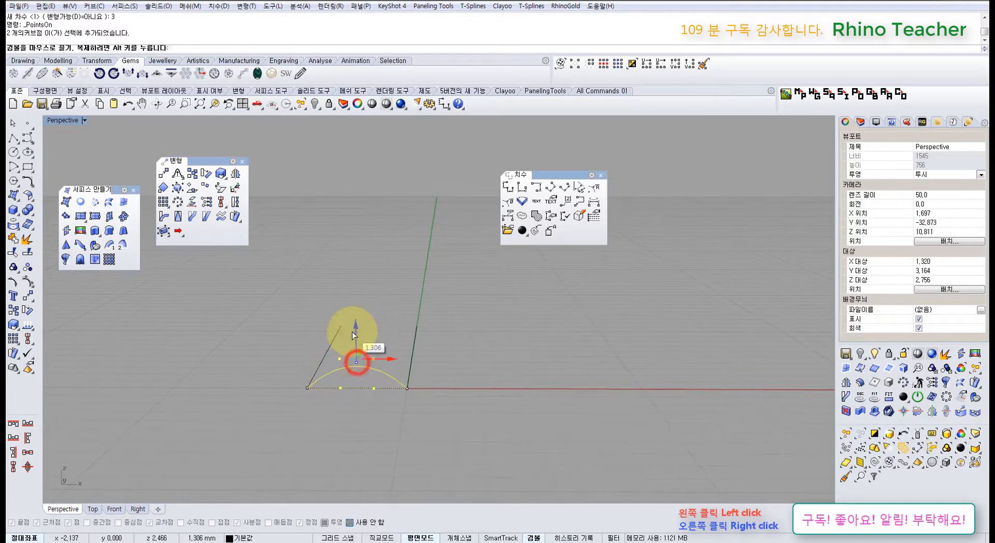
pyautogui.scroll(4, 326, 337)
# Scale the arch's two middle control points apart along X to make the curve fuller, and hide the control points.
pyautogui.moveTo(297, 344); pyautogui.dragTo(402, 378)
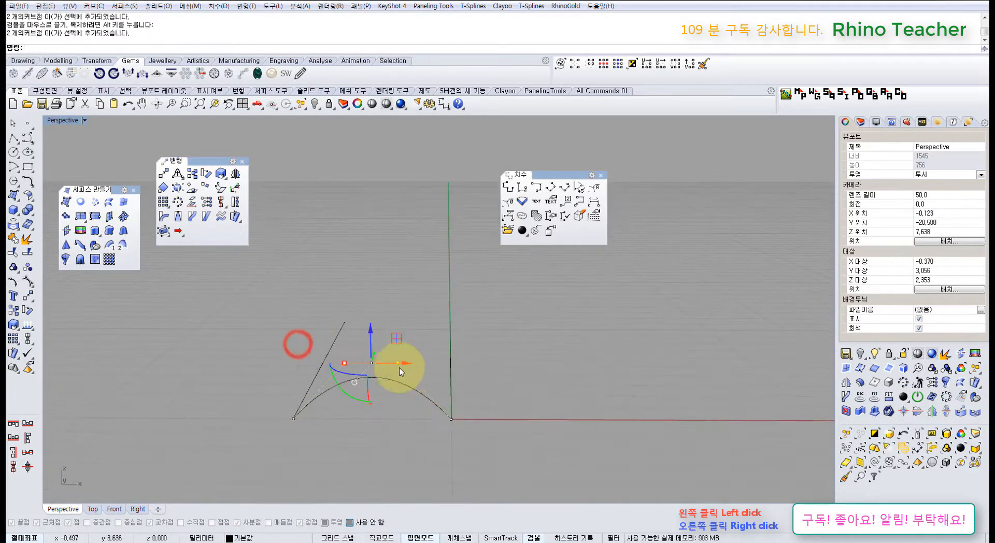
pyautogui.moveTo(340, 369); pyautogui.dragTo(339, 380, button='right')
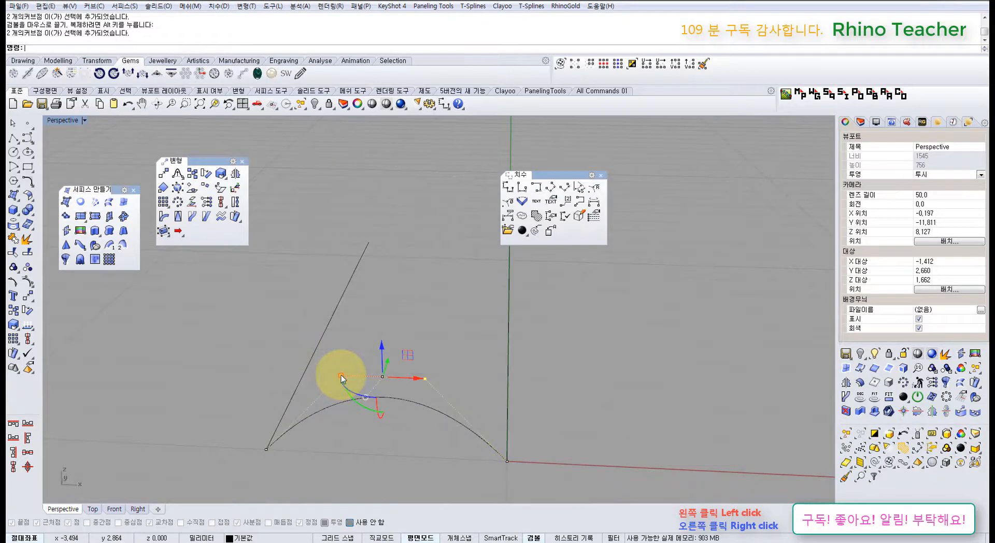
pyautogui.moveTo(317, 377); pyautogui.dragTo(316, 378)
pyautogui.scroll(-5, 321, 380)
pyautogui.moveTo(384, 402)
pyautogui.mouseDown(button='right')
pyautogui.moveTo(384, 379)
pyautogui.moveTo(380, 388)
pyautogui.mouseUp(button='right')
pyautogui.scroll(3, 353, 353)
pyautogui.moveTo(356, 349); pyautogui.dragTo(373, 378)
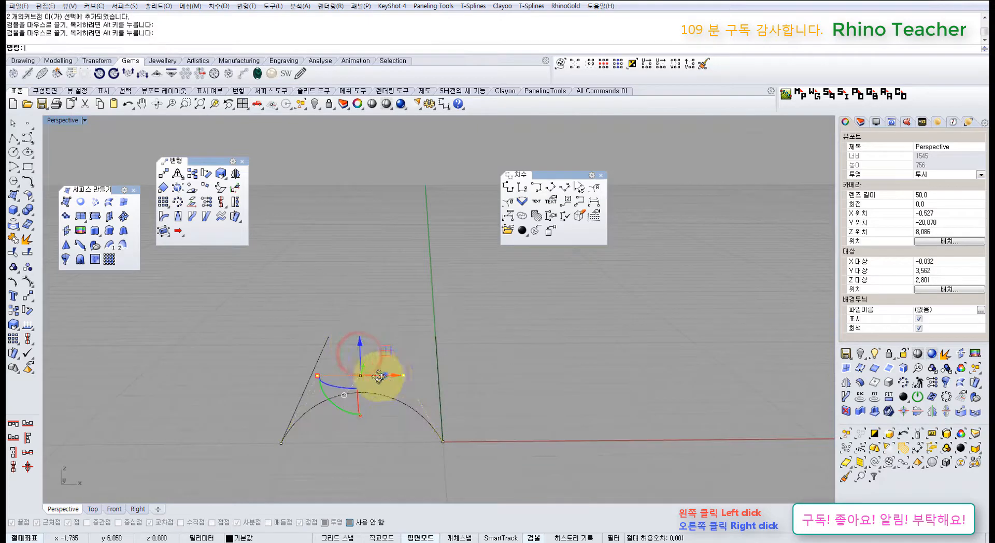
pyautogui.moveTo(373, 378); pyautogui.dragTo(398, 416, button='right')
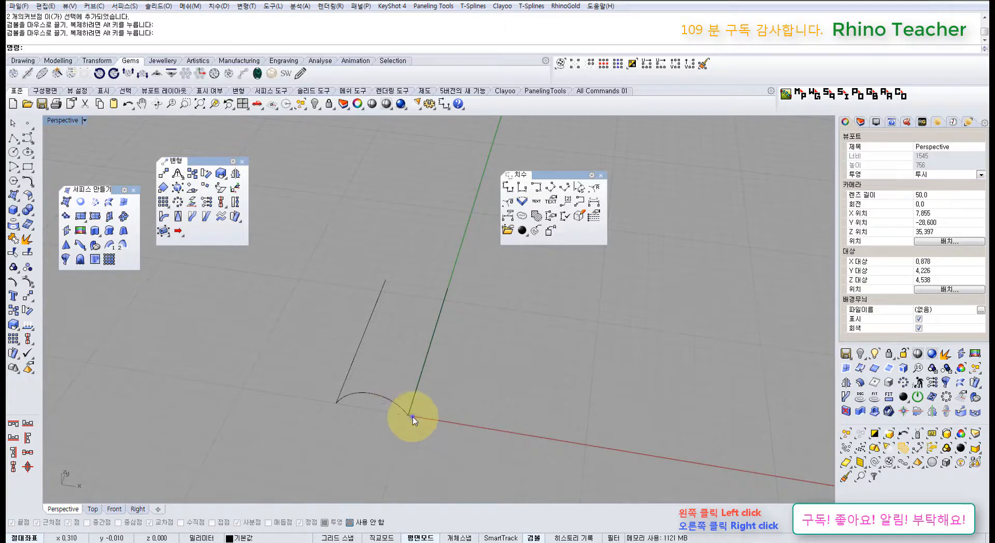
# Copy the arch together with the straight line on the Y axis to the positive X side.
pyautogui.moveTo(412, 417); pyautogui.dragTo(416, 393, button='right')
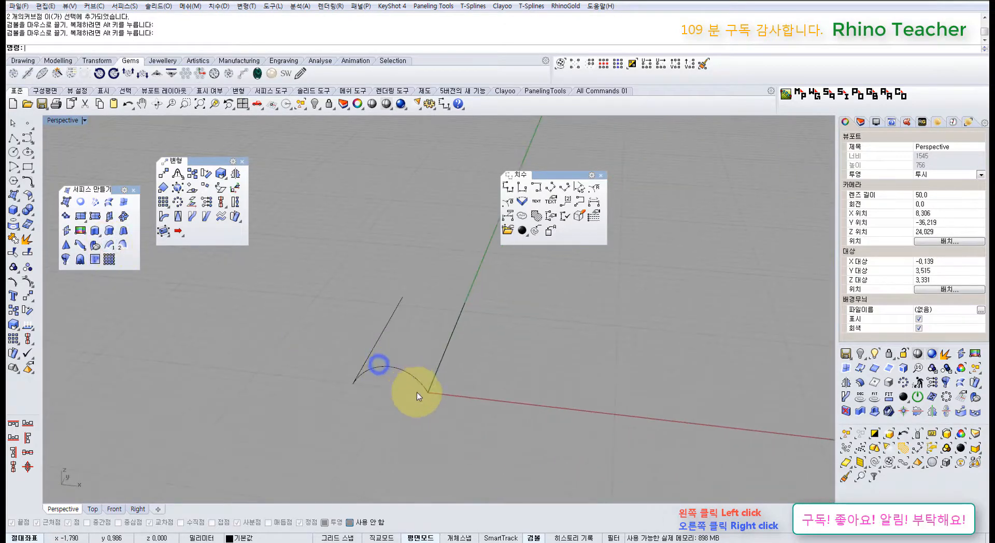
pyautogui.moveTo(469, 408); pyautogui.dragTo(411, 377)
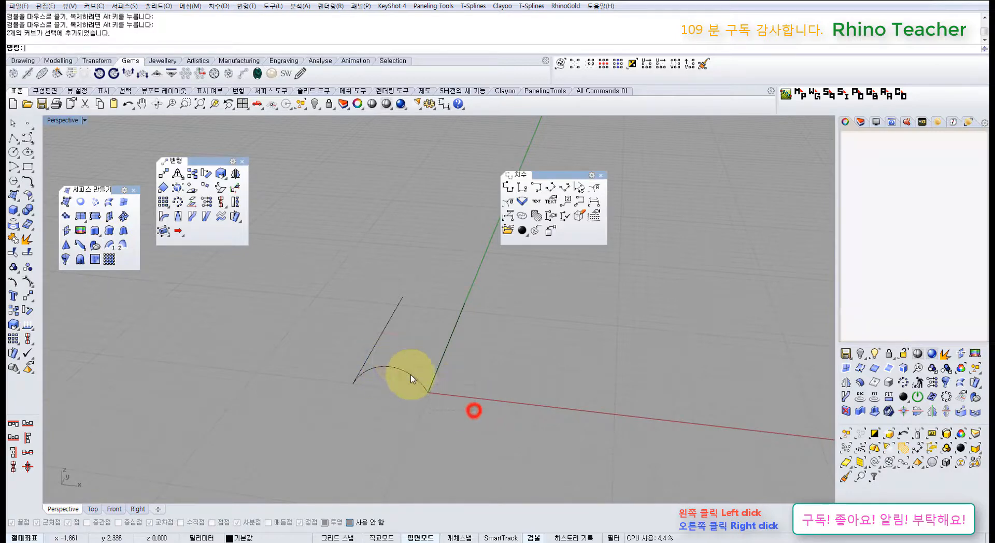
pyautogui.click(14, 310)
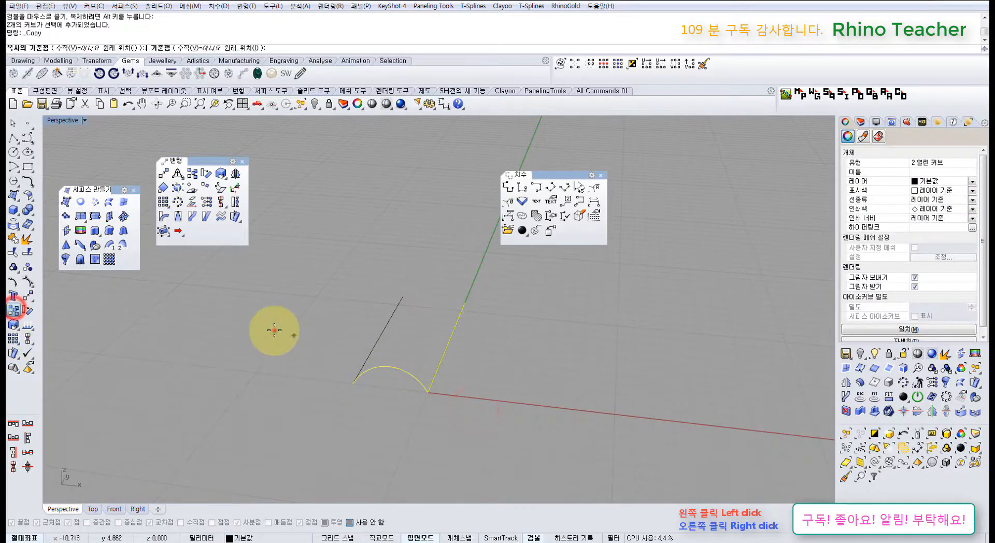
pyautogui.click(274, 330)
pyautogui.click(397, 355)
pyautogui.rightClick(451, 315)
pyautogui.click(553, 315)
# Move the copied arch about 2.2 mm along X so that it is centred on the end of the copied line.
pyautogui.moveTo(559, 352); pyautogui.dragTo(545, 393)
pyautogui.keyDown('shift'); pyautogui.moveTo(566, 384); pyautogui.dragTo(510, 404, button='right'); pyautogui.keyUp('shift')
pyautogui.moveTo(507, 417); pyautogui.dragTo(549, 426)
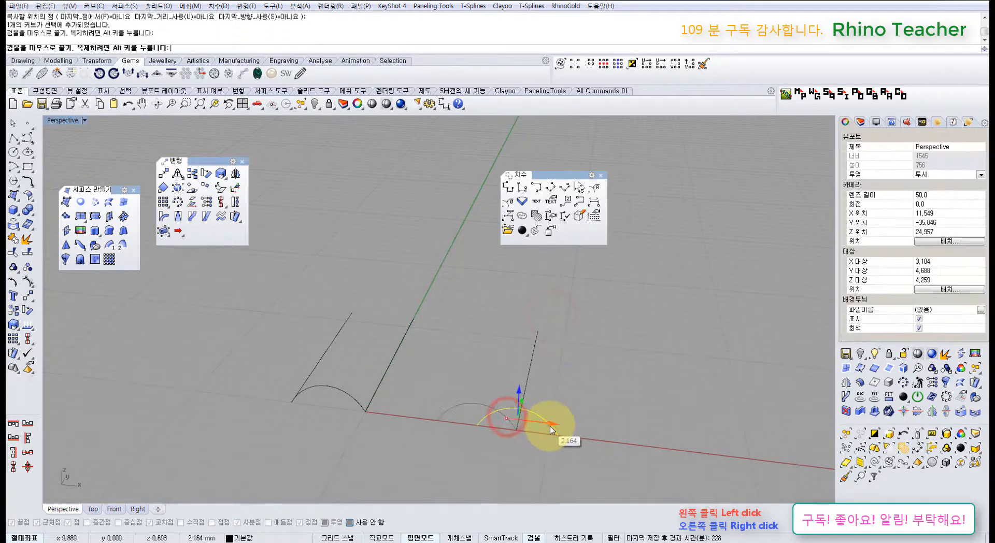
pyautogui.click(614, 385)
pyautogui.moveTo(540, 402); pyautogui.dragTo(519, 395, button='right')
pyautogui.moveTo(557, 387); pyautogui.dragTo(504, 383, button='right')
pyautogui.click(245, 413)
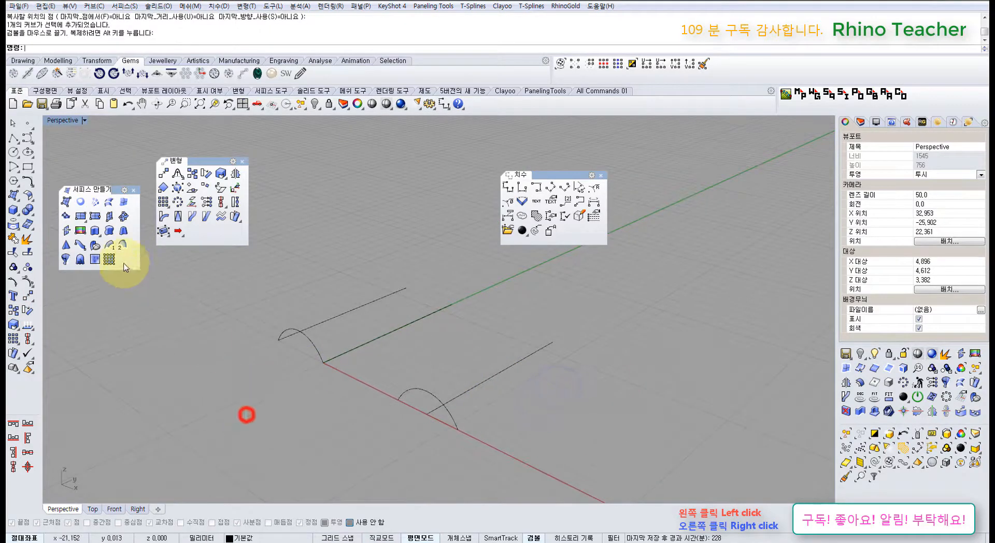
pyautogui.click(109, 245)
pyautogui.click(475, 389)
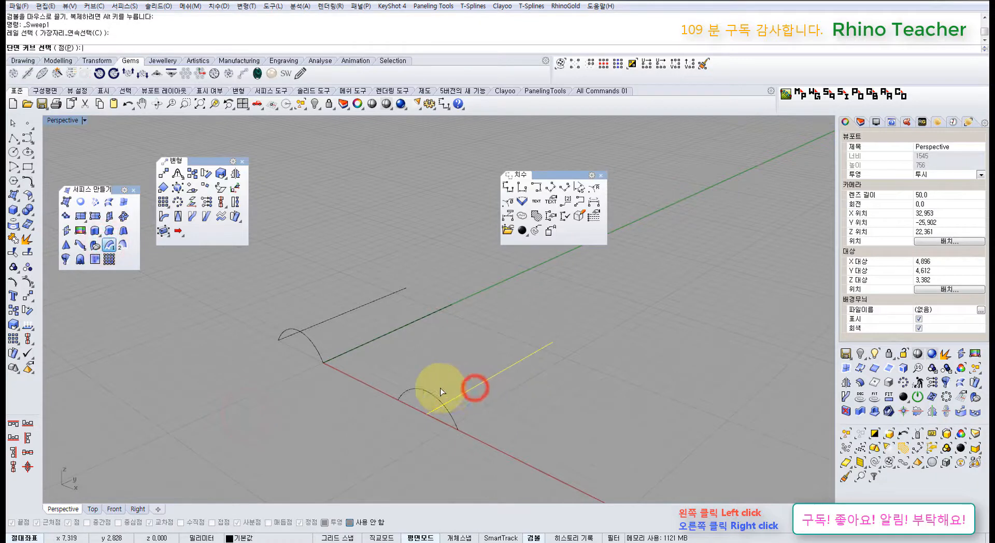
pyautogui.click(405, 396)
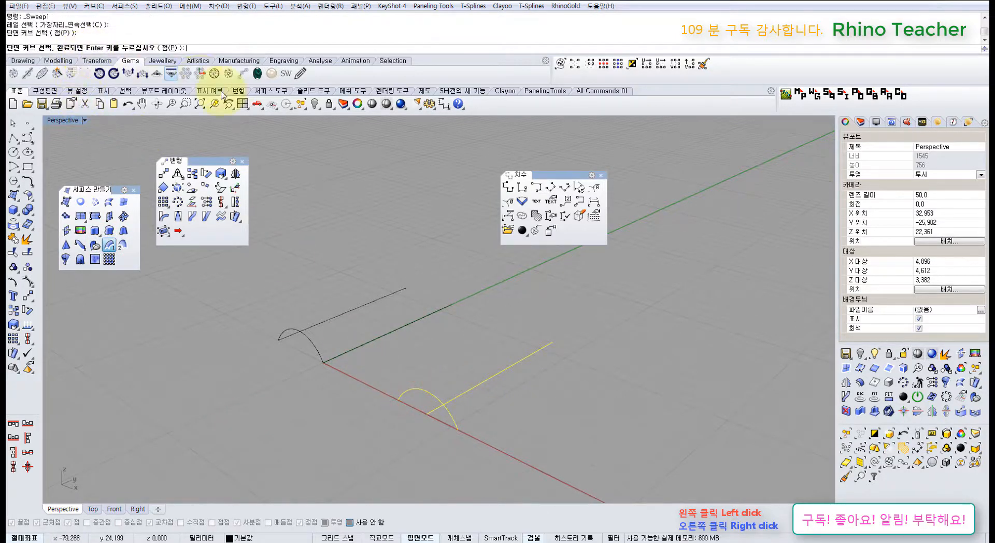
pyautogui.moveTo(442, 339); pyautogui.dragTo(459, 360, button='right')
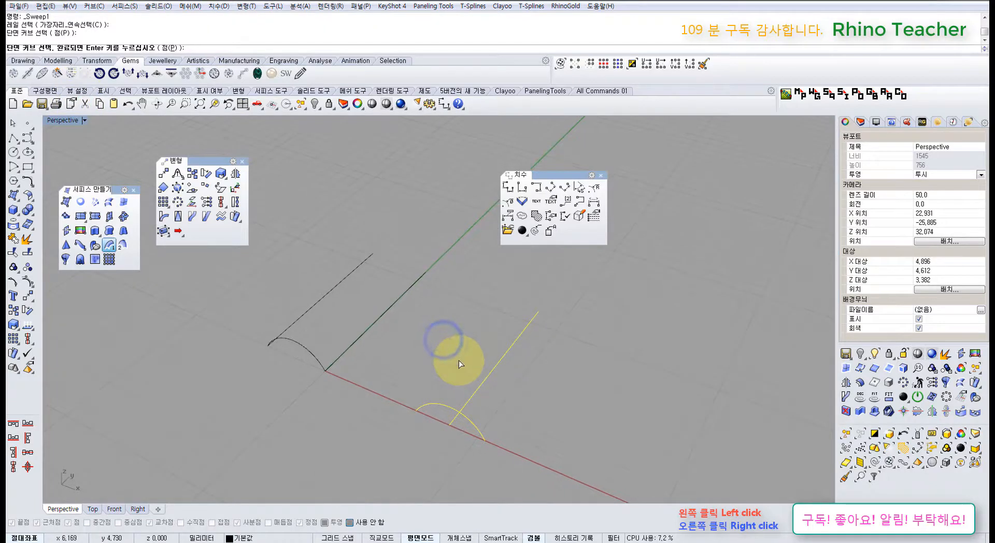
pyautogui.rightClick(459, 360)
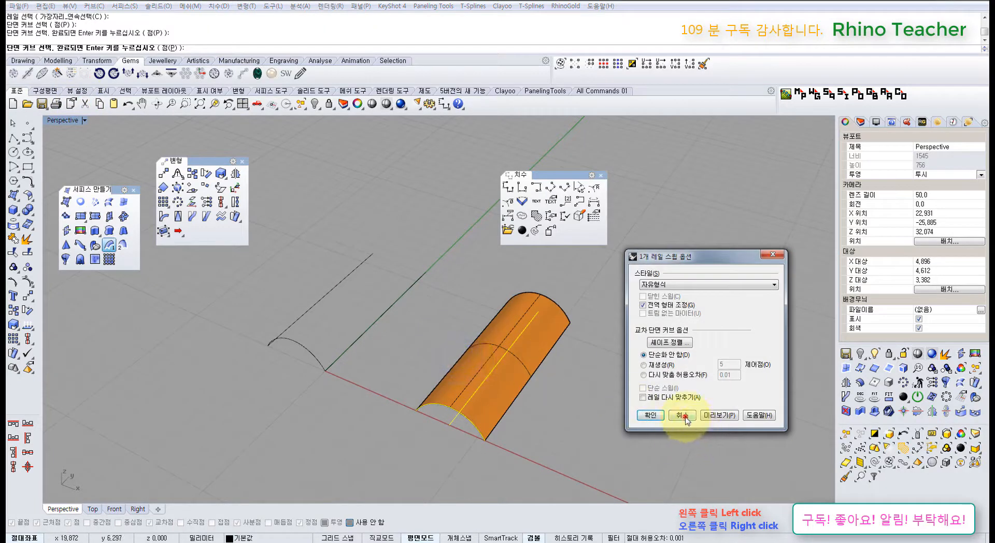
pyautogui.click(682, 416)
# Start a one-rail sweep of the copied arch along the copied line and preview it in the Roadlike Top style.
pyautogui.moveTo(480, 400); pyautogui.dragTo(195, 250, button='right')
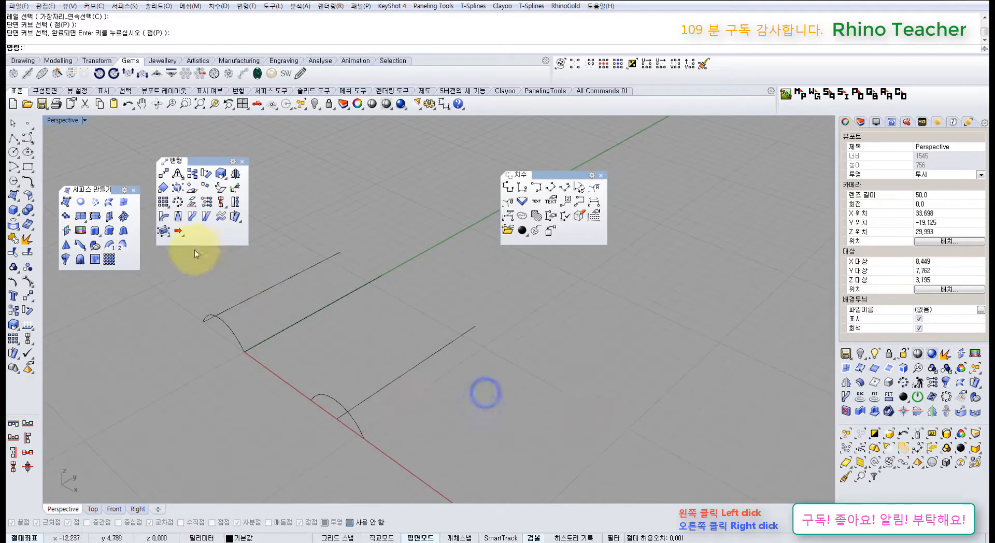
pyautogui.click(109, 246)
pyautogui.click(415, 393)
pyautogui.click(333, 391)
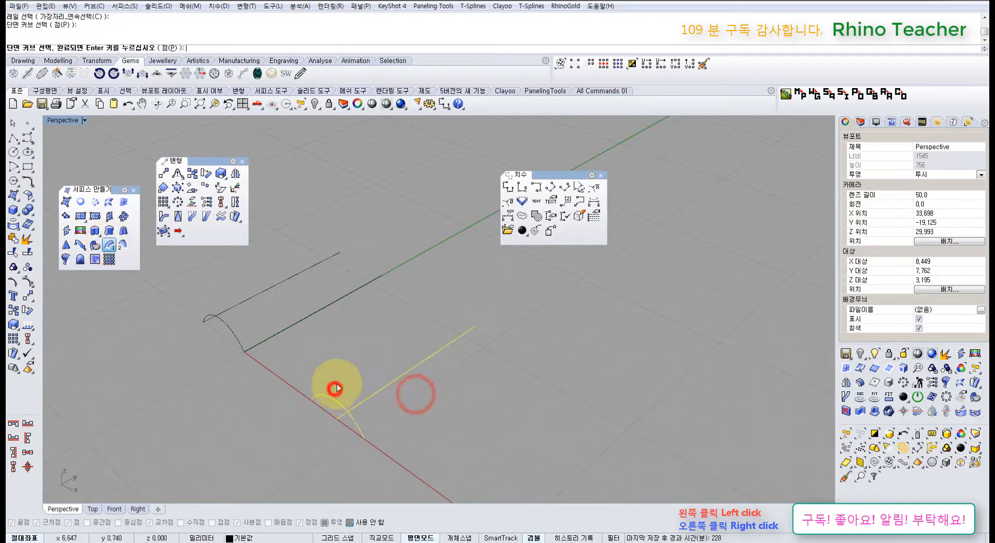
pyautogui.rightClick(340, 382)
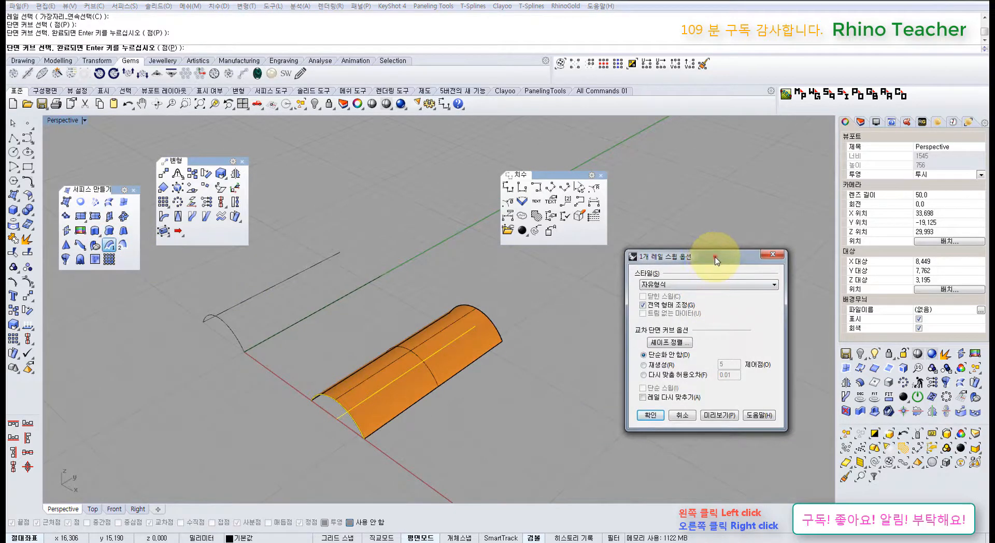
pyautogui.moveTo(716, 259); pyautogui.dragTo(638, 312)
pyautogui.click(590, 337)
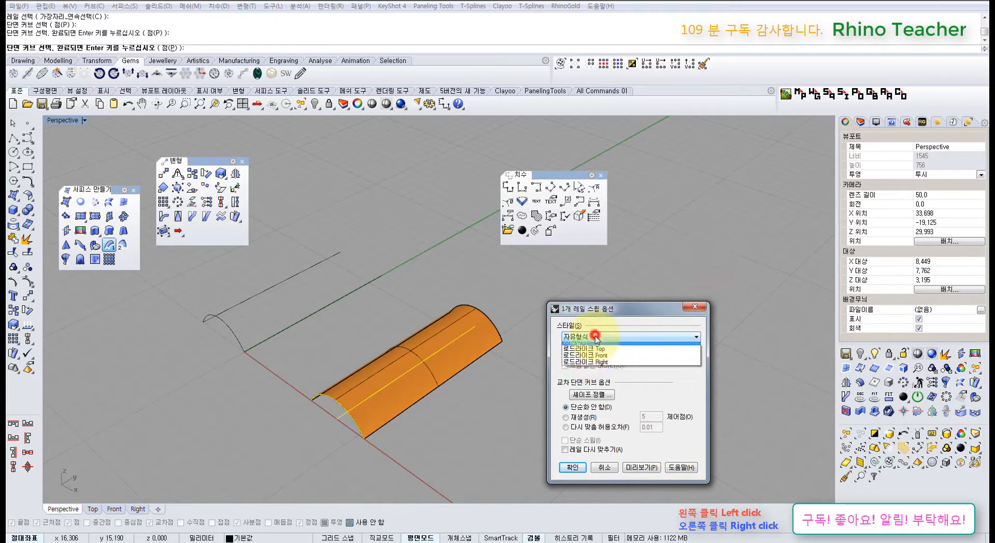
pyautogui.click(595, 347)
pyautogui.click(633, 468)
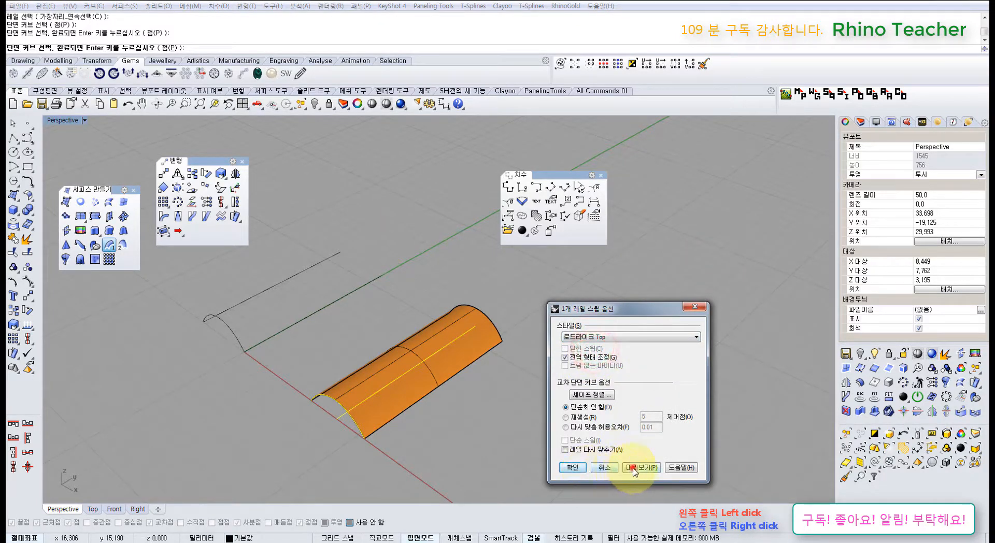
# Preview the one-rail sweep in the Roadlike Front style and in the Roadlike Right style.
pyautogui.click(635, 337)
pyautogui.click(614, 354)
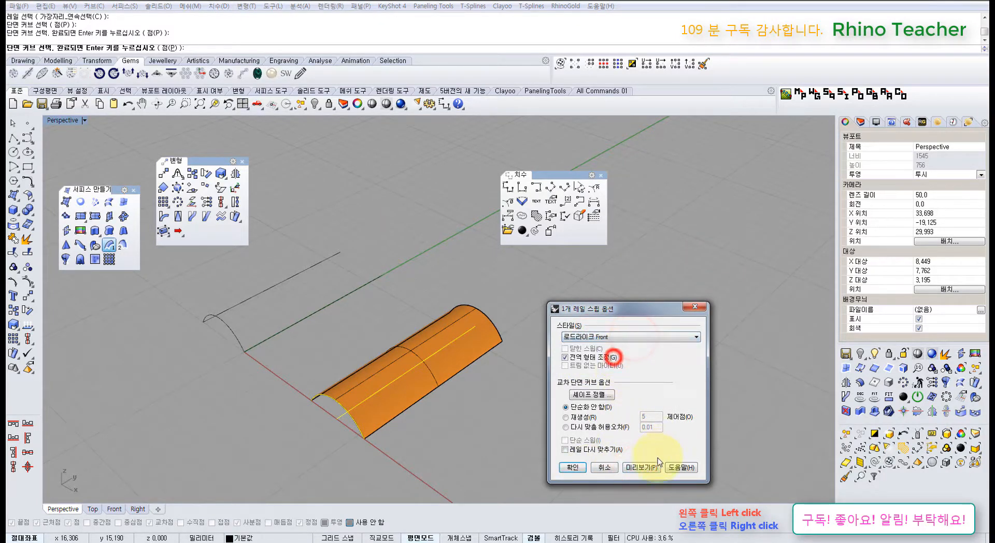
pyautogui.click(645, 467)
pyautogui.click(647, 336)
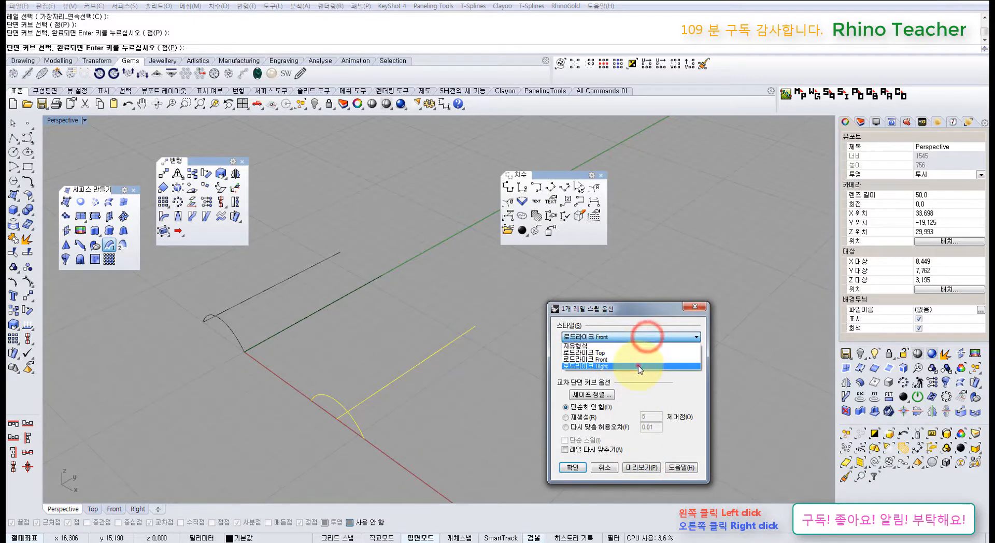
pyautogui.click(638, 363)
pyautogui.click(639, 468)
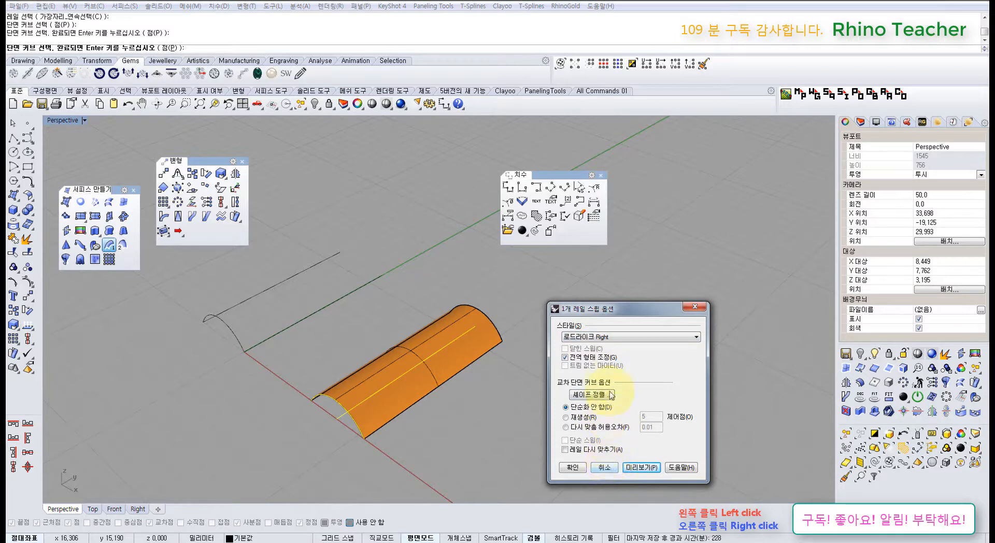
# Set the sweep style back to Freeform, preview it and create the swept surface.
pyautogui.click(605, 337)
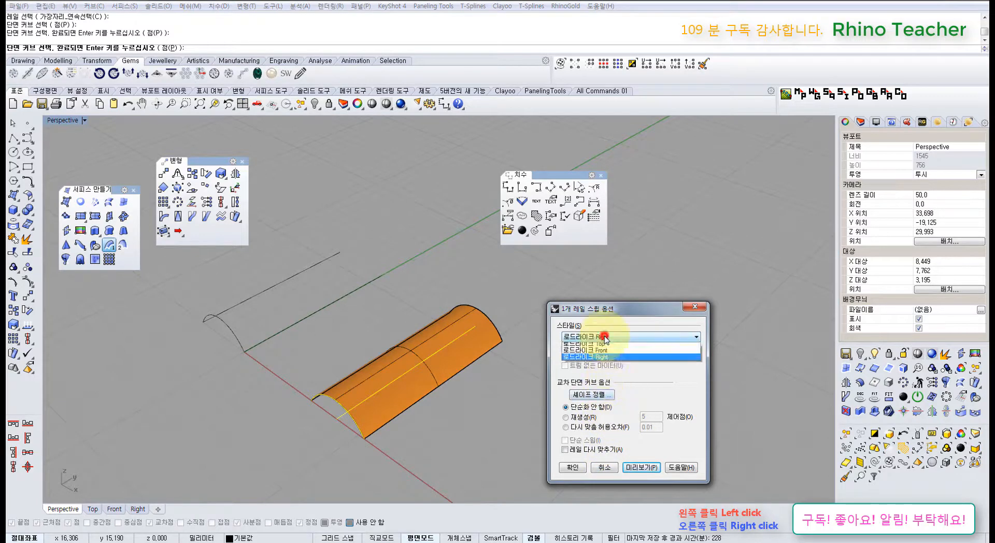
pyautogui.click(604, 344)
pyautogui.click(636, 468)
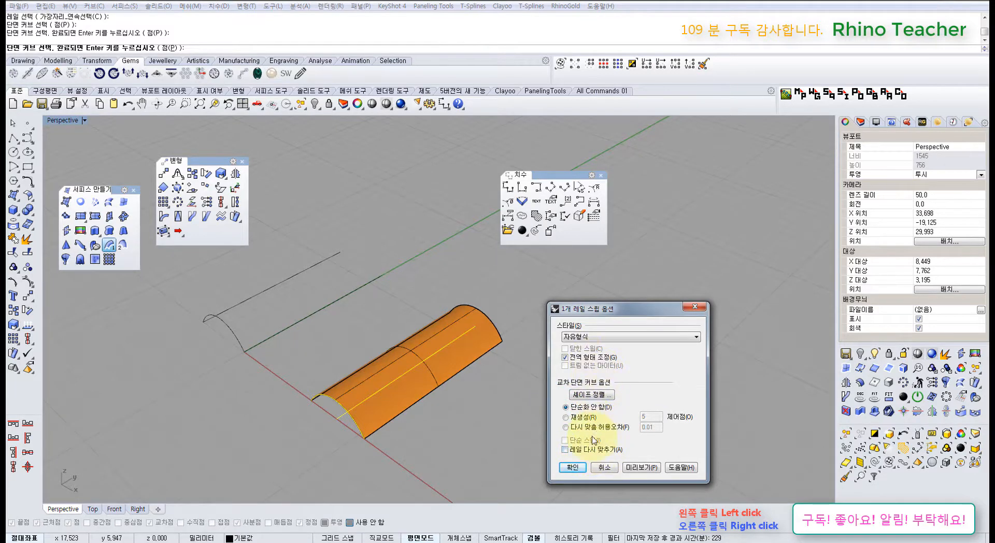
pyautogui.click(579, 468)
pyautogui.click(532, 456)
# Delete the swept surface, keeping its rail line and arch profile.
pyautogui.moveTo(439, 411); pyautogui.dragTo(448, 377, button='right')
pyautogui.scroll(2, 460, 390)
pyautogui.click(428, 376)
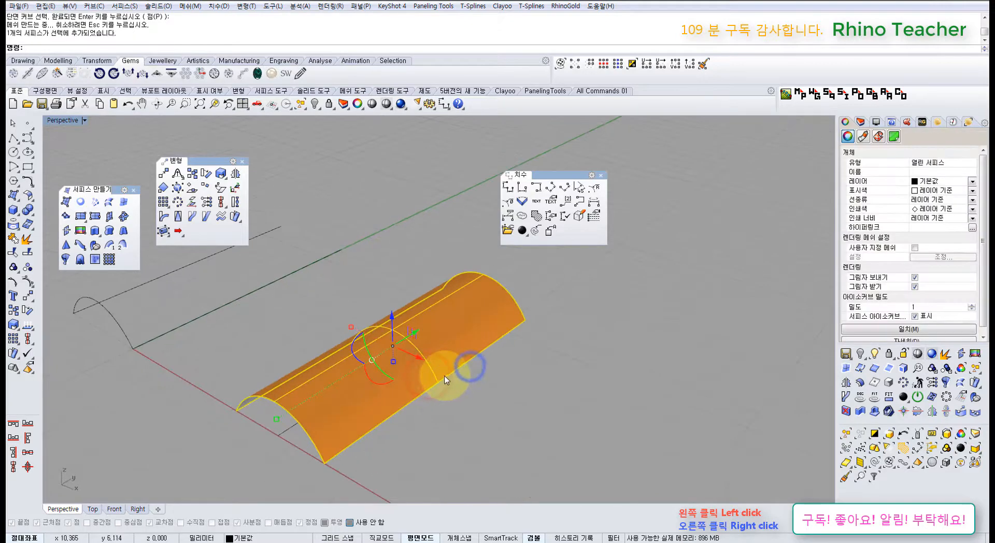
pyautogui.press('Delete')
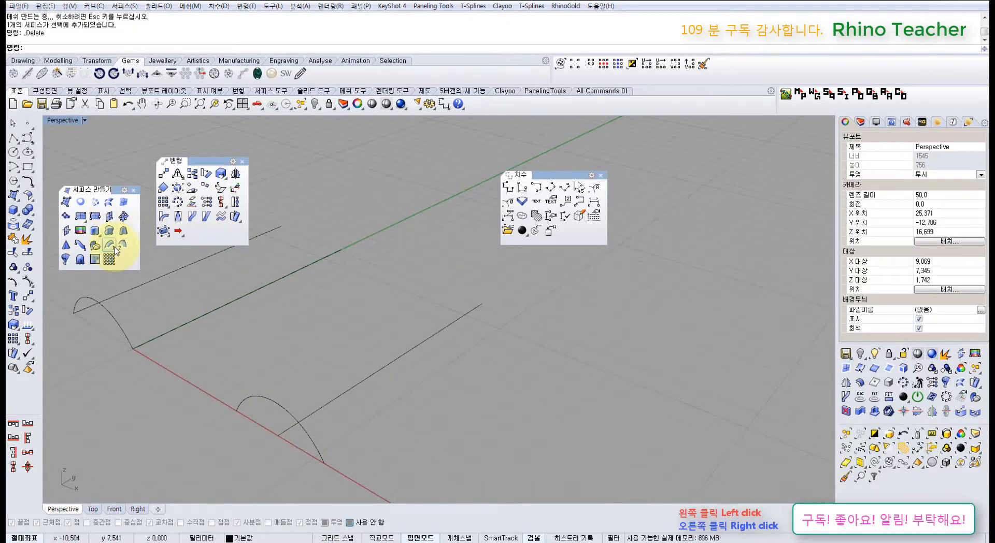
# Sweep the copied arch along the copied line in the Freeform style with history recording on.
pyautogui.click(113, 248)
pyautogui.click(407, 396)
pyautogui.click(266, 373)
pyautogui.rightClick(273, 361)
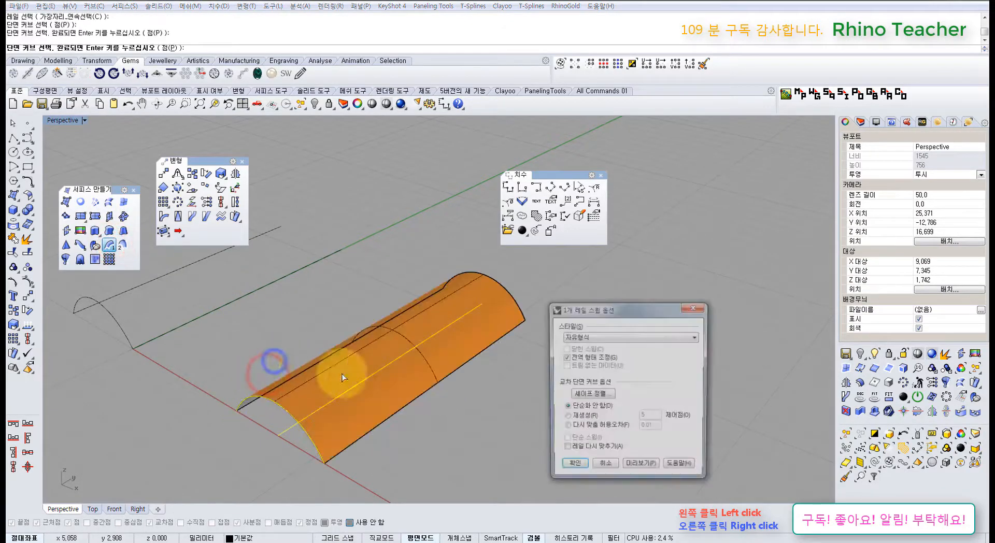
pyautogui.click(572, 467)
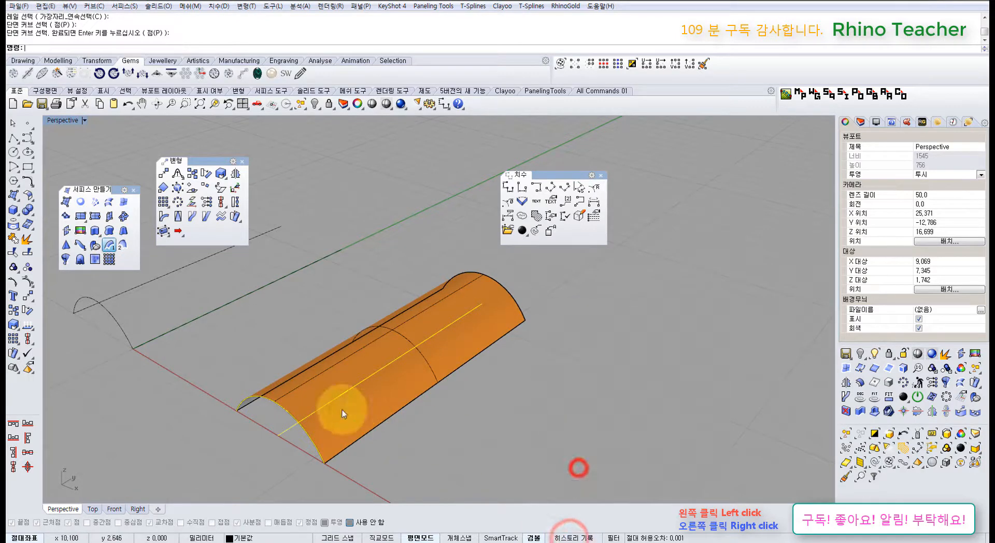
# Try moving the arch profile of the swept surface, and undo the move.
pyautogui.click(273, 403)
pyautogui.click(297, 430)
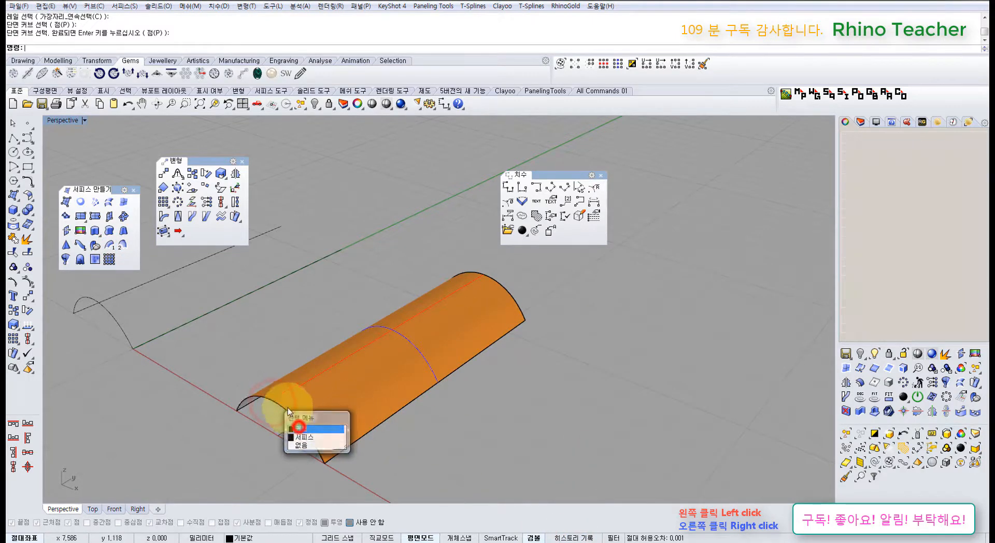
pyautogui.moveTo(274, 393); pyautogui.dragTo(270, 360)
pyautogui.hotkey('ctrl', 'z')
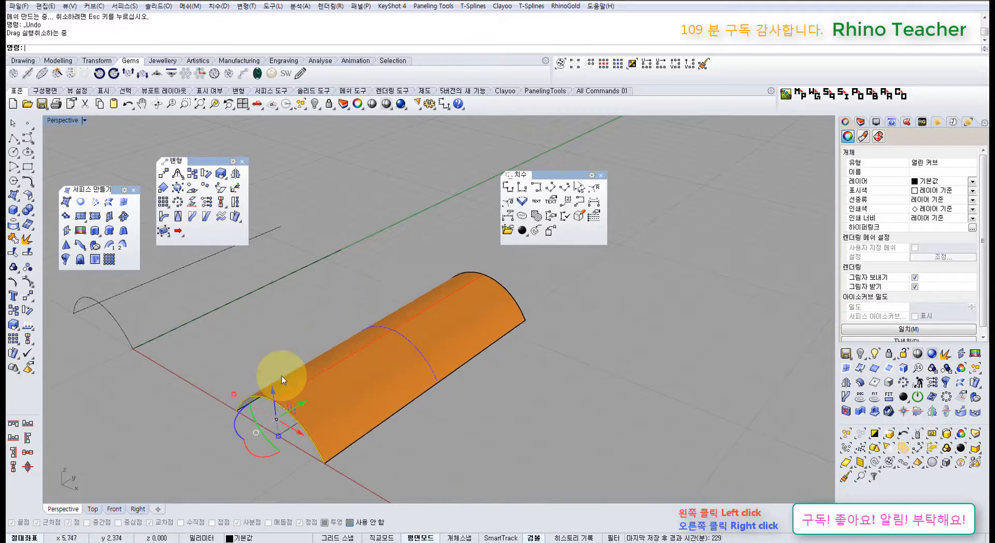
# Show the arch profile's control points, try dragging one of them upward along Z, and undo it.
pyautogui.moveTo(294, 396)
pyautogui.mouseDown(button='right')
pyautogui.moveTo(345, 383)
pyautogui.moveTo(311, 369)
pyautogui.mouseUp(button='right')
pyautogui.press('F10')
pyautogui.moveTo(316, 349)
pyautogui.mouseDown()
pyautogui.moveTo(320, 293)
pyautogui.moveTo(307, 280)
pyautogui.mouseUp()
pyautogui.moveTo(456, 326); pyautogui.dragTo(457, 349, button='right')
pyautogui.hotkey('ctrl', 'z')
# Try moving the sweep's rail line away from the surface along X, undo the move and hide the arch's control points.
pyautogui.moveTo(477, 396); pyautogui.dragTo(393, 399, button='right')
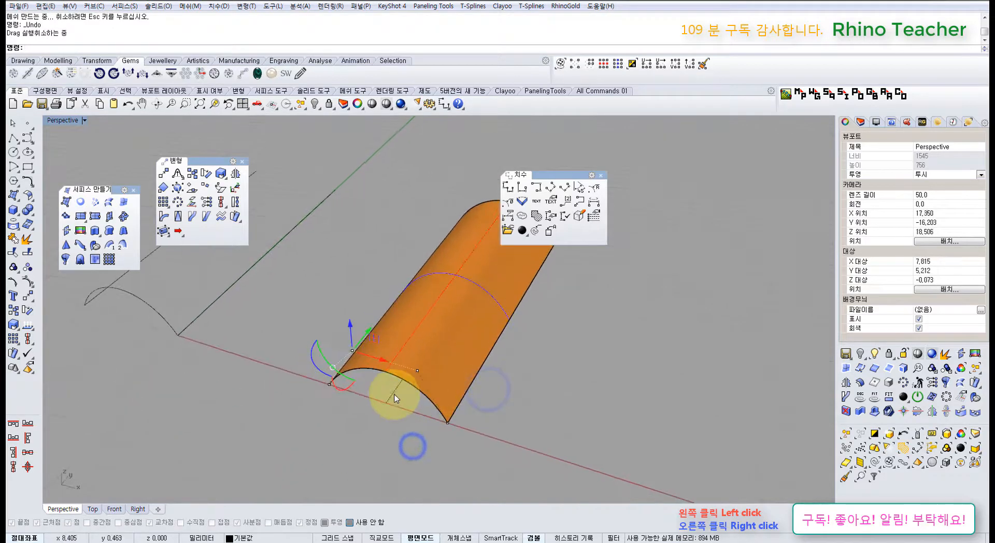
pyautogui.click(390, 392)
pyautogui.moveTo(477, 311); pyautogui.dragTo(581, 399)
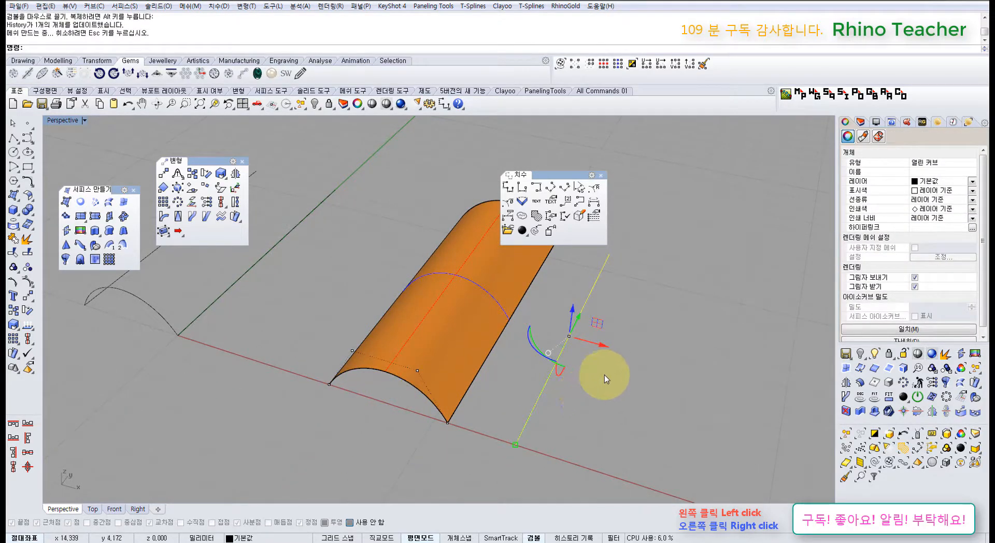
pyautogui.moveTo(638, 386); pyautogui.dragTo(576, 400, button='right')
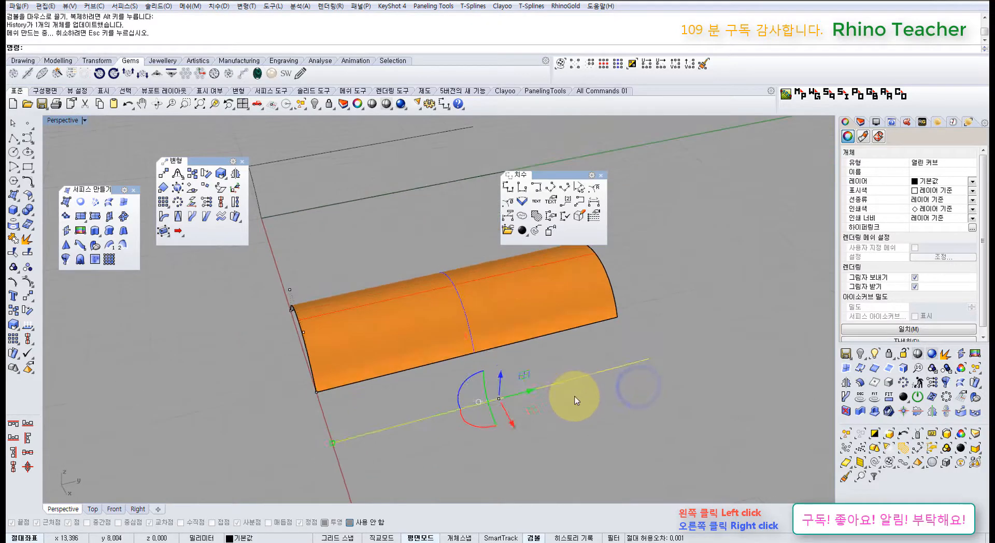
pyautogui.hotkey('ctrl', 'z')
pyautogui.moveTo(459, 412); pyautogui.dragTo(487, 404, button='right')
pyautogui.press('Escape')
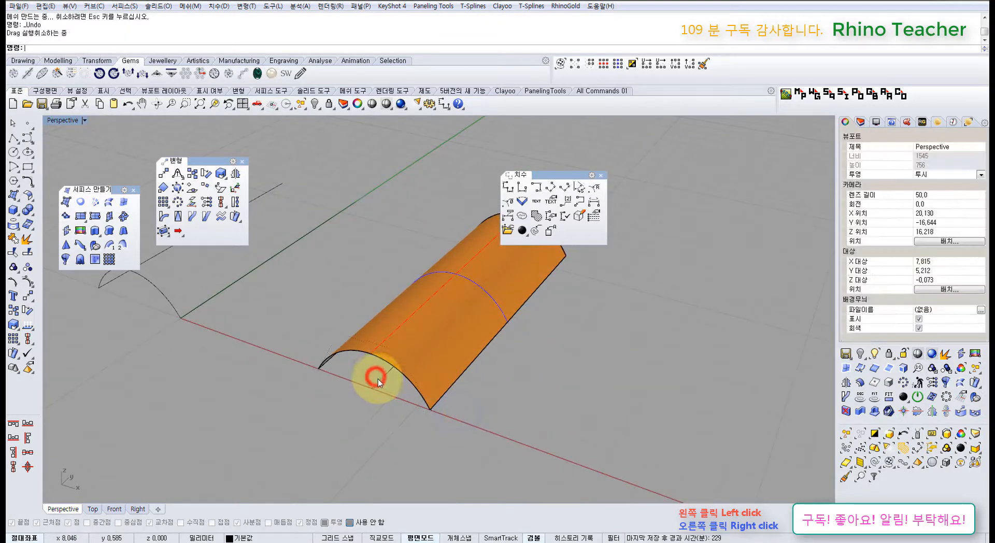
# Select the rail line inside the swept surface, try shifting it along positive X again, and undo the shift.
pyautogui.click(377, 378)
pyautogui.scroll(-5, 381, 381)
pyautogui.keyDown('shift'); pyautogui.moveTo(382, 381); pyautogui.dragTo(383, 412, button='right'); pyautogui.keyUp('shift')
pyautogui.moveTo(452, 383); pyautogui.dragTo(520, 418)
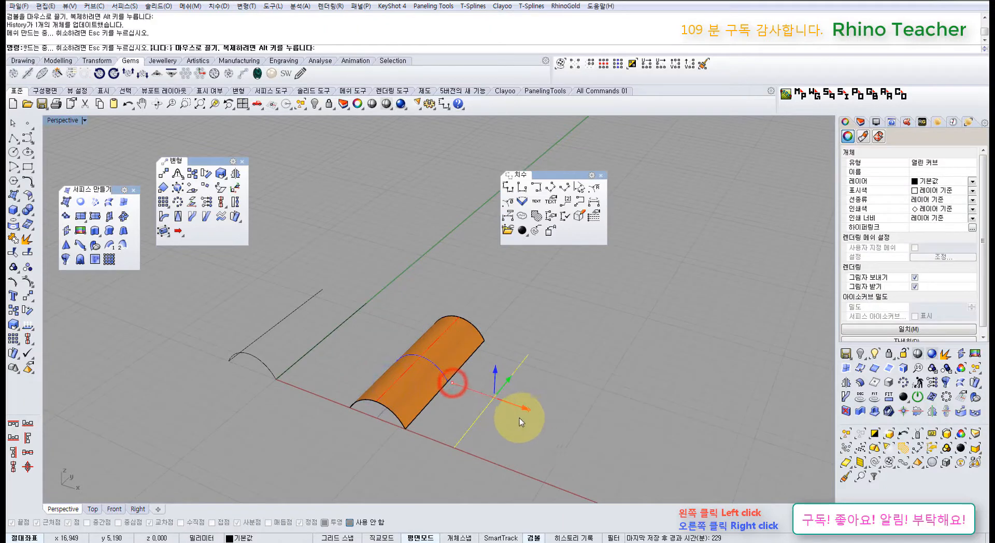
pyautogui.hotkey('ctrl', 'z')
# Change the degree of the sweep's rail line to 3.
pyautogui.moveTo(484, 372); pyautogui.dragTo(442, 391, button='right')
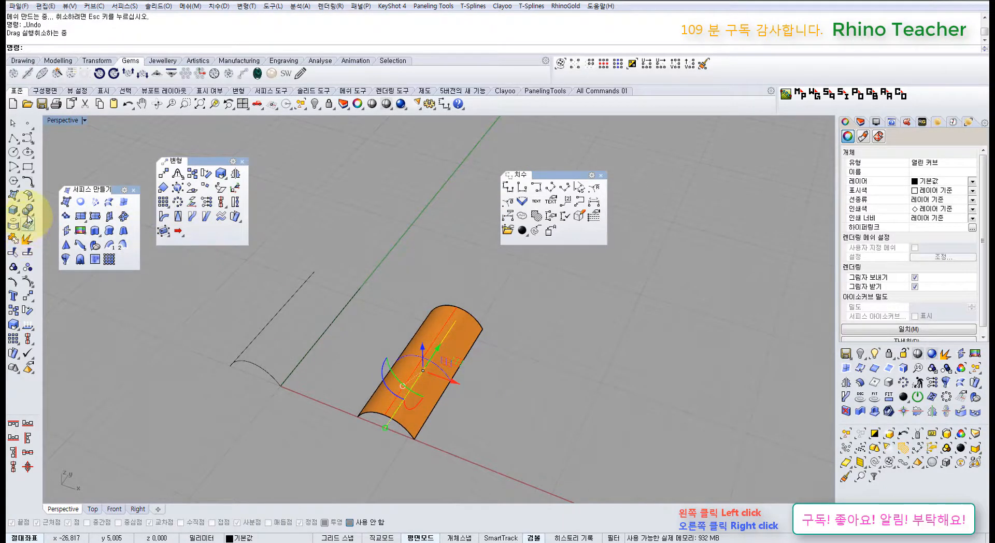
pyautogui.click(29, 187)
pyautogui.click(118, 215)
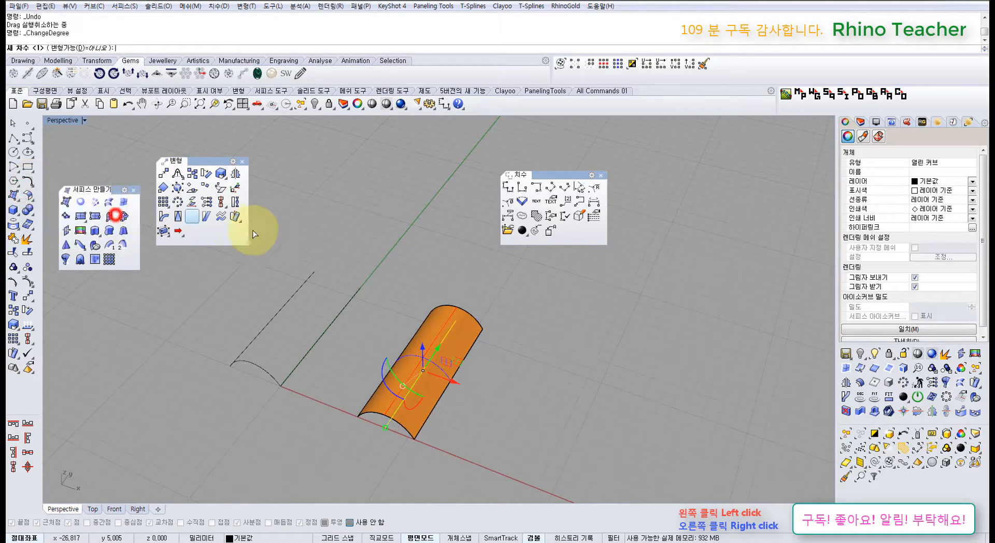
pyautogui.press('Return')
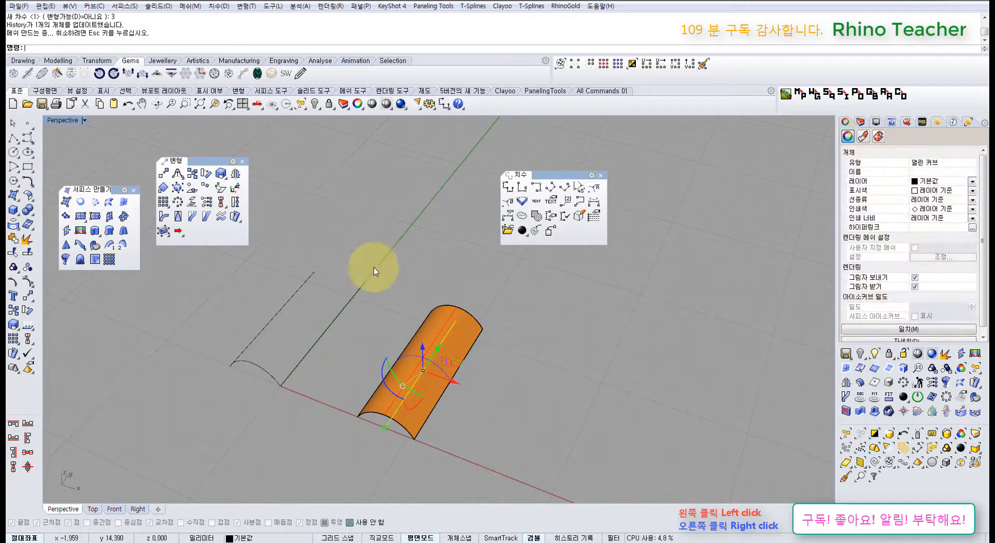
# Show the rail line's control points, try moving its far end point along X, and undo that move.
pyautogui.press('F10')
pyautogui.moveTo(490, 315); pyautogui.dragTo(524, 382, button='right')
pyautogui.click(476, 327)
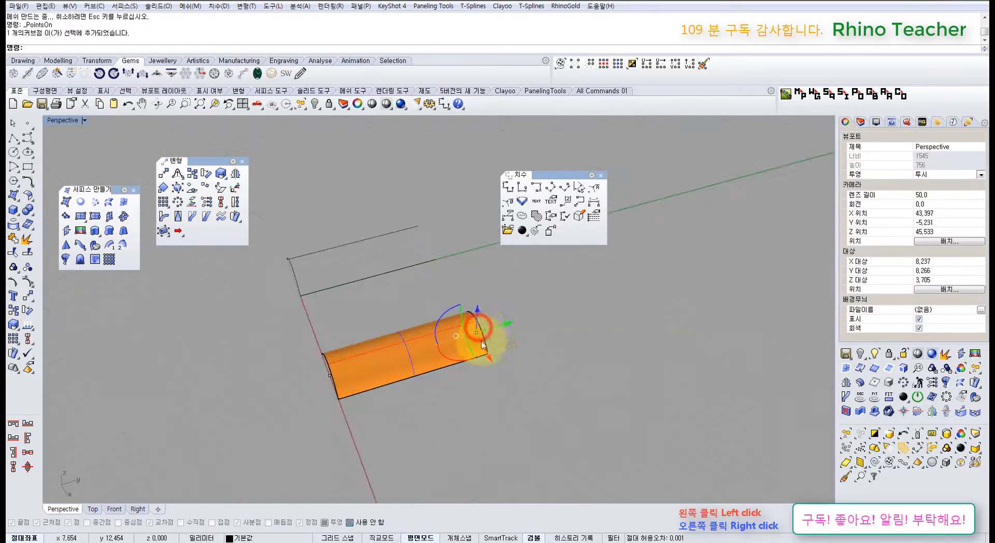
pyautogui.moveTo(490, 356); pyautogui.dragTo(502, 397)
pyautogui.moveTo(425, 386); pyautogui.dragTo(523, 373, button='right')
pyautogui.hotkey('ctrl', 'z')
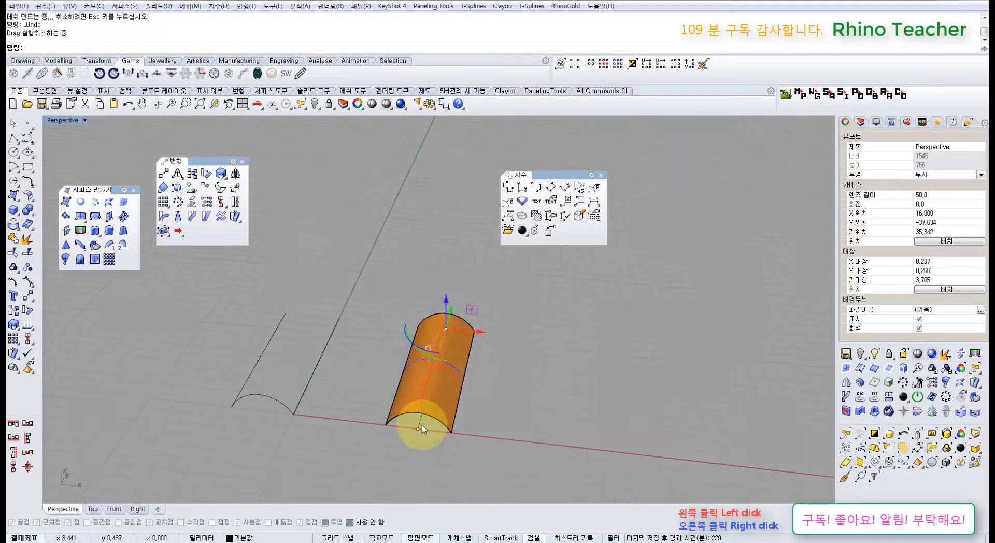
# Try moving the rail line inside the swept surface along positive X, and undo the move.
pyautogui.click(420, 424)
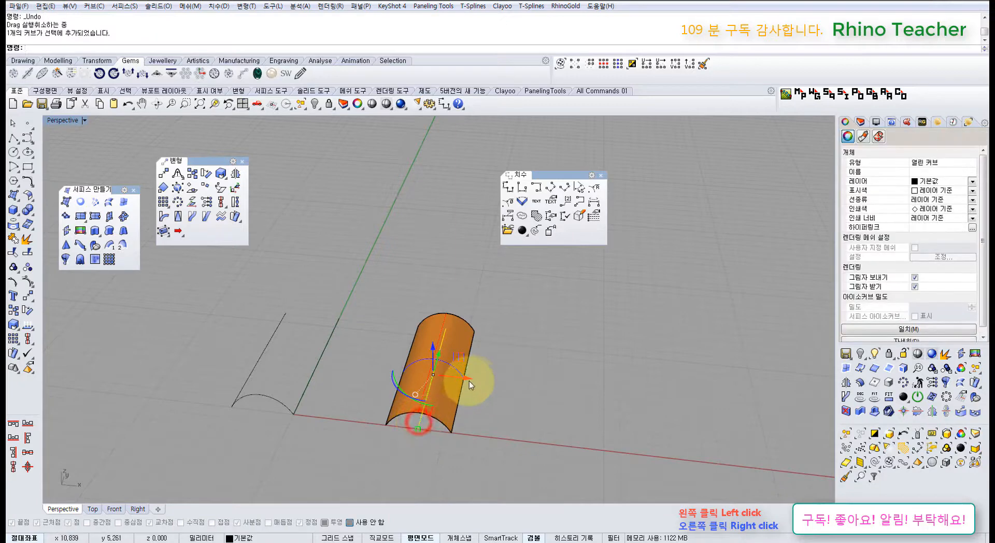
pyautogui.moveTo(469, 381); pyautogui.dragTo(588, 390)
pyautogui.moveTo(370, 391); pyautogui.dragTo(469, 443)
pyautogui.moveTo(488, 400); pyautogui.dragTo(394, 352, button='right')
pyautogui.hotkey('ctrl', 'z')
# Delete the swept surface while keeping its arch profile and rail line.
pyautogui.click(439, 401)
pyautogui.press('Delete')
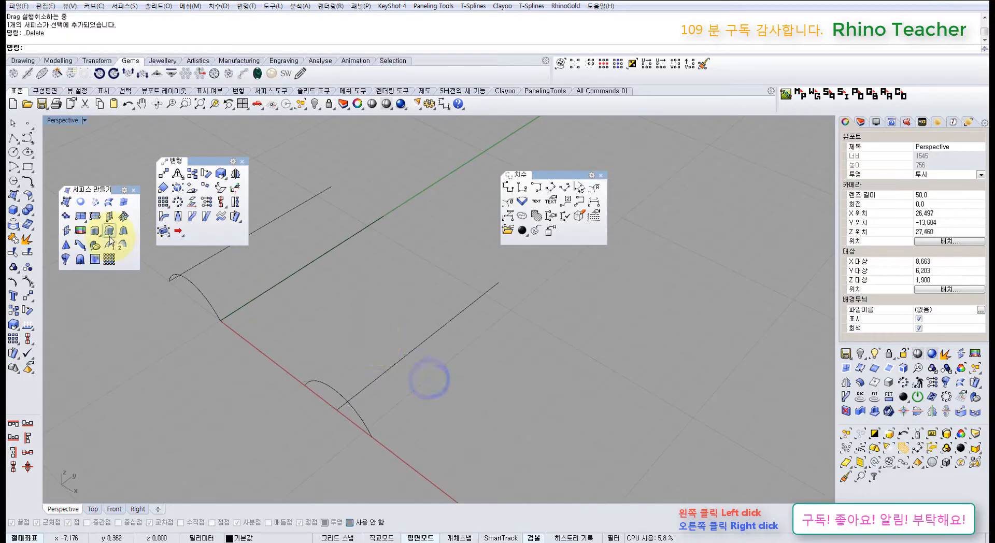
# Preview a one-rail sweep of the arch that tapers to a point at the rail's far end, and cancel it.
pyautogui.click(109, 247)
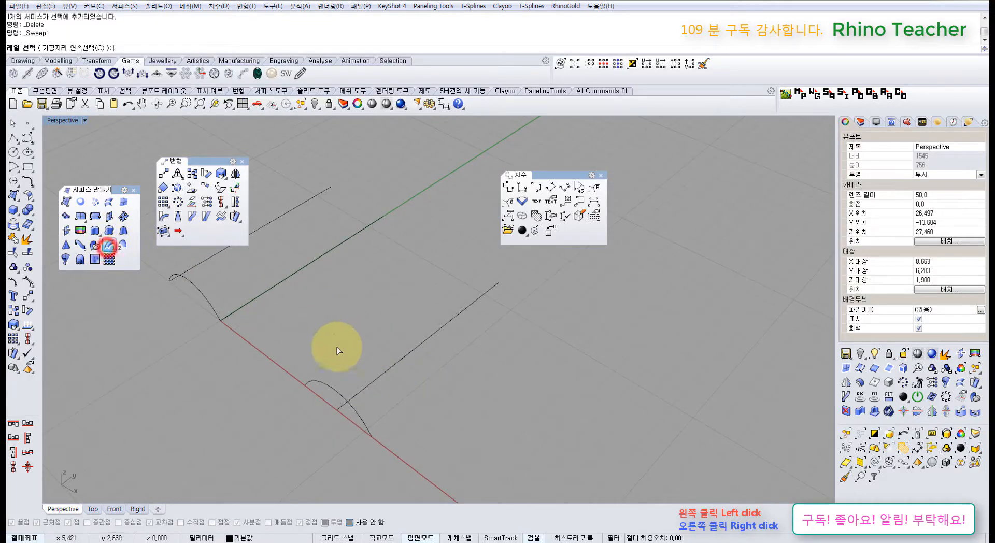
pyautogui.click(366, 384)
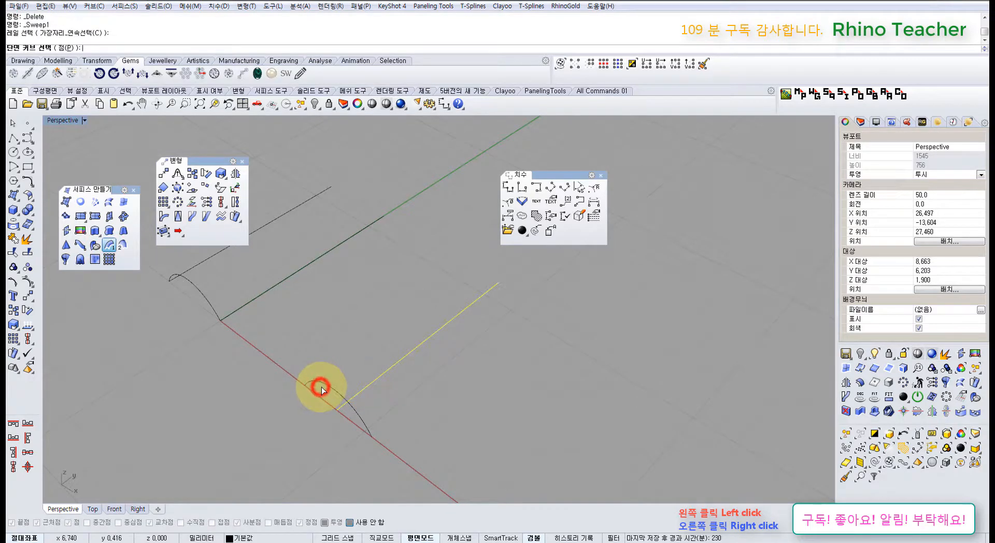
pyautogui.click(324, 381)
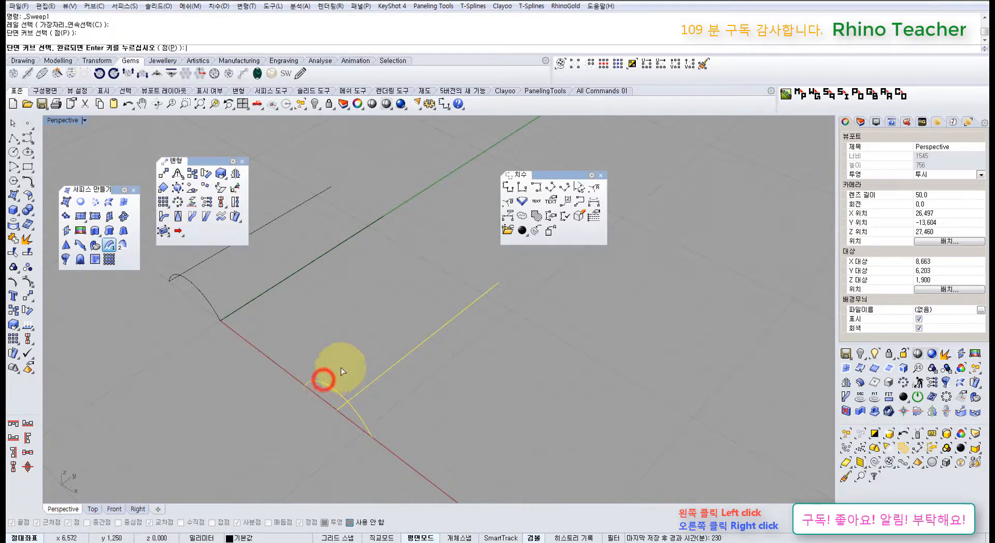
pyautogui.click(169, 48)
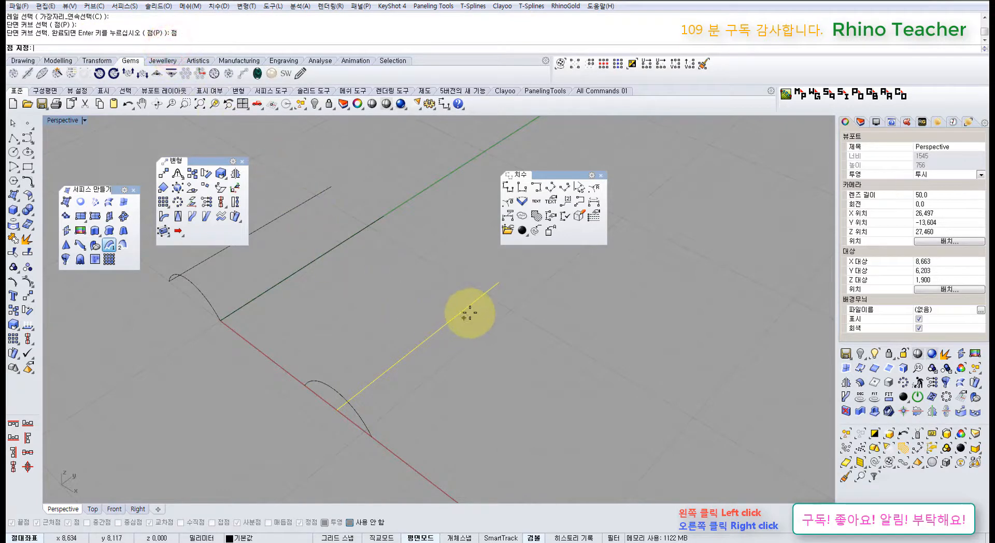
pyautogui.click(496, 285)
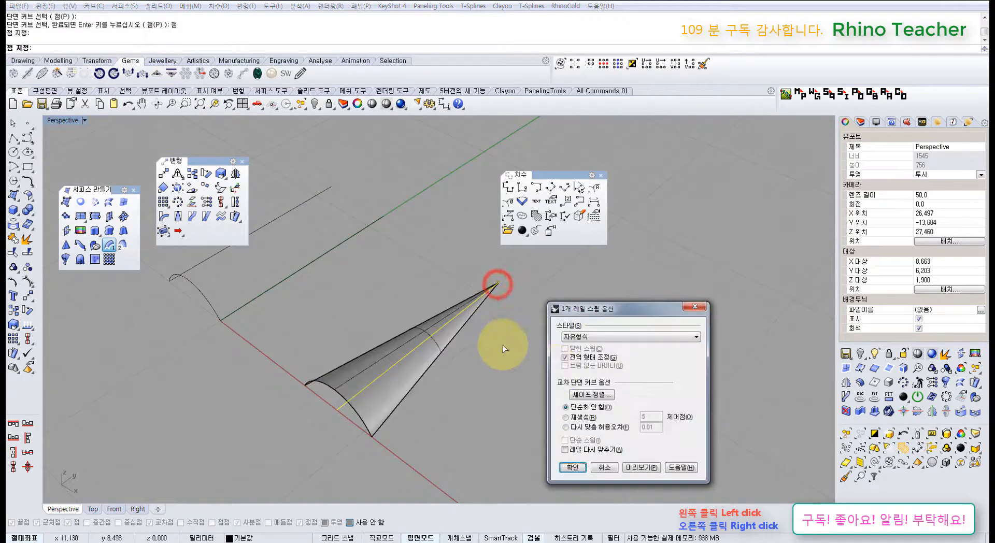
pyautogui.moveTo(488, 391); pyautogui.dragTo(510, 396, button='right')
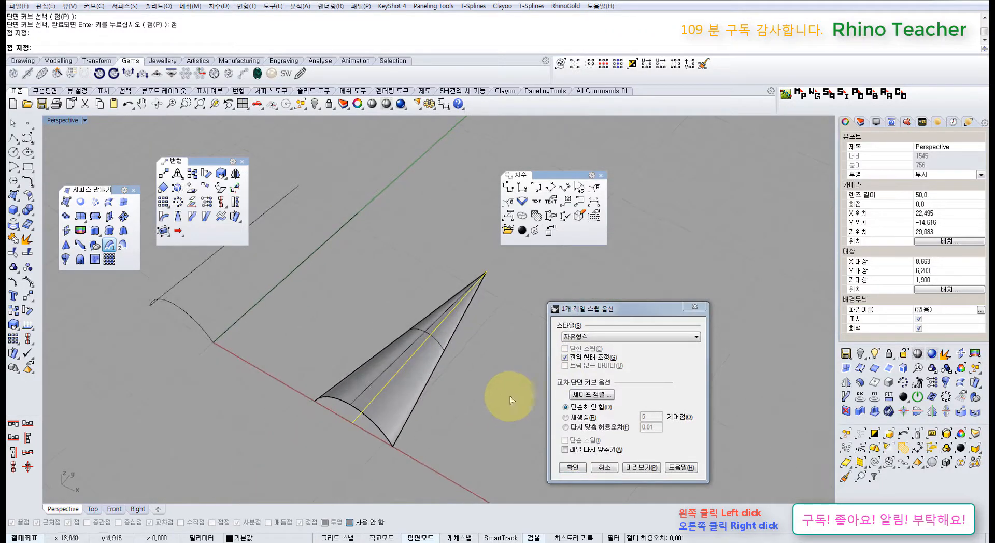
pyautogui.click(605, 468)
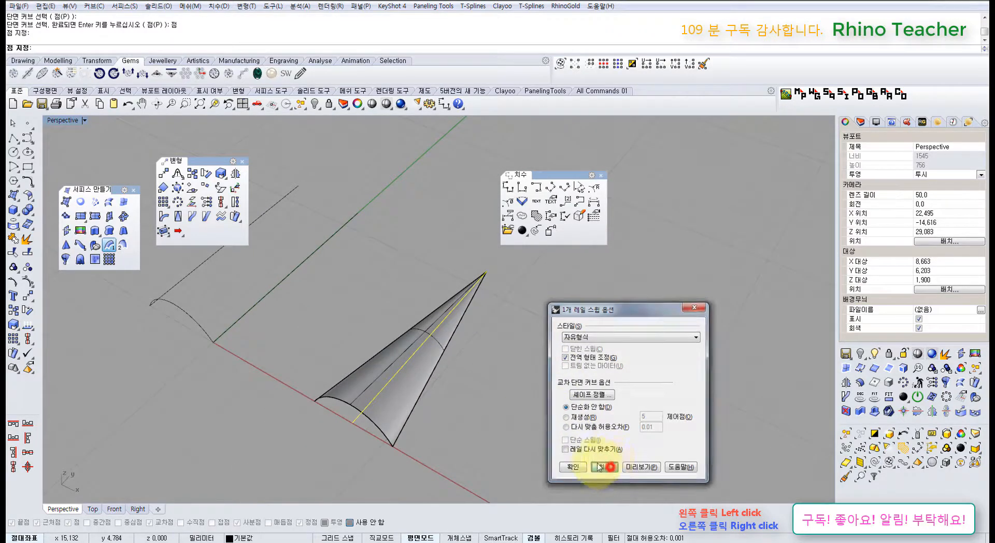
pyautogui.click(475, 415)
# Move the arch profile along positive Y to about the middle of the rail line.
pyautogui.click(333, 398)
pyautogui.keyDown('shift'); pyautogui.moveTo(359, 390); pyautogui.dragTo(345, 418, button='right'); pyautogui.keyUp('shift')
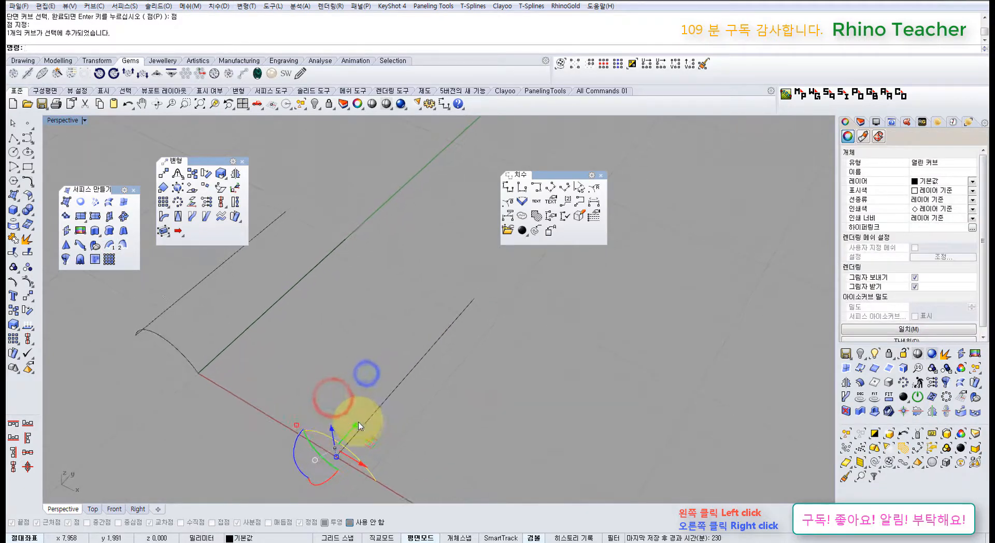
pyautogui.moveTo(357, 422); pyautogui.dragTo(437, 359)
pyautogui.click(516, 362)
pyautogui.moveTo(479, 376)
pyautogui.mouseDown(button='right')
pyautogui.moveTo(422, 361)
pyautogui.moveTo(493, 377)
pyautogui.mouseUp(button='right')
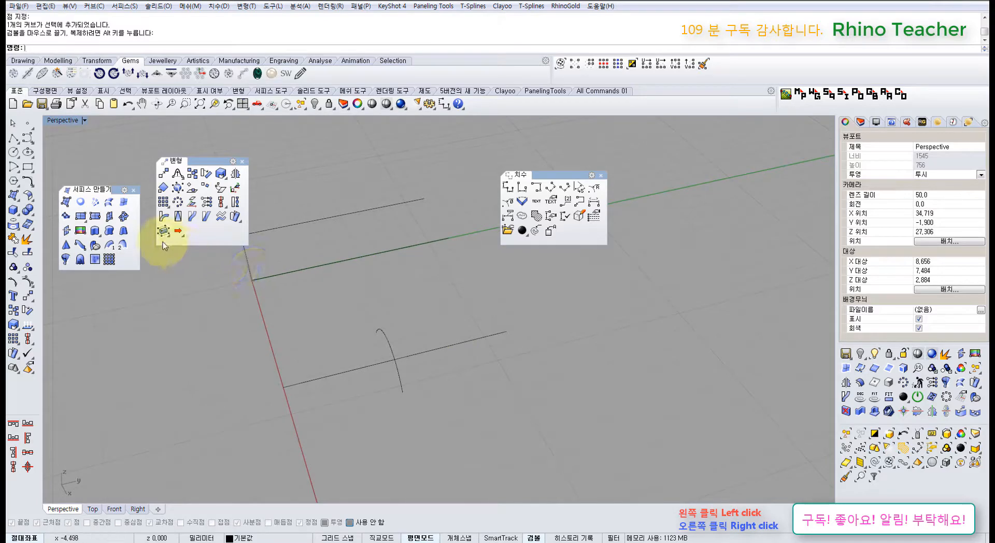
pyautogui.click(112, 250)
pyautogui.click(437, 347)
pyautogui.click(384, 338)
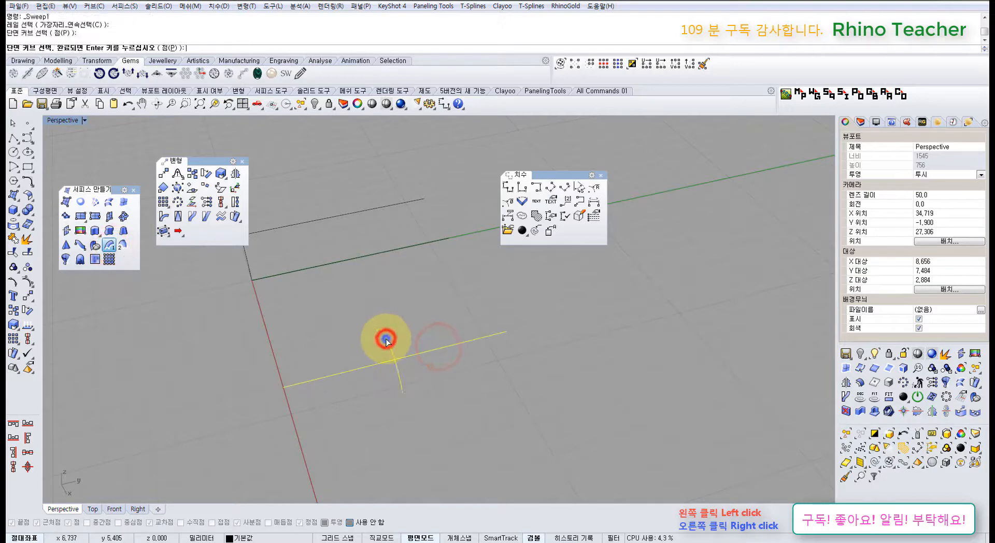
pyautogui.rightClick(384, 338)
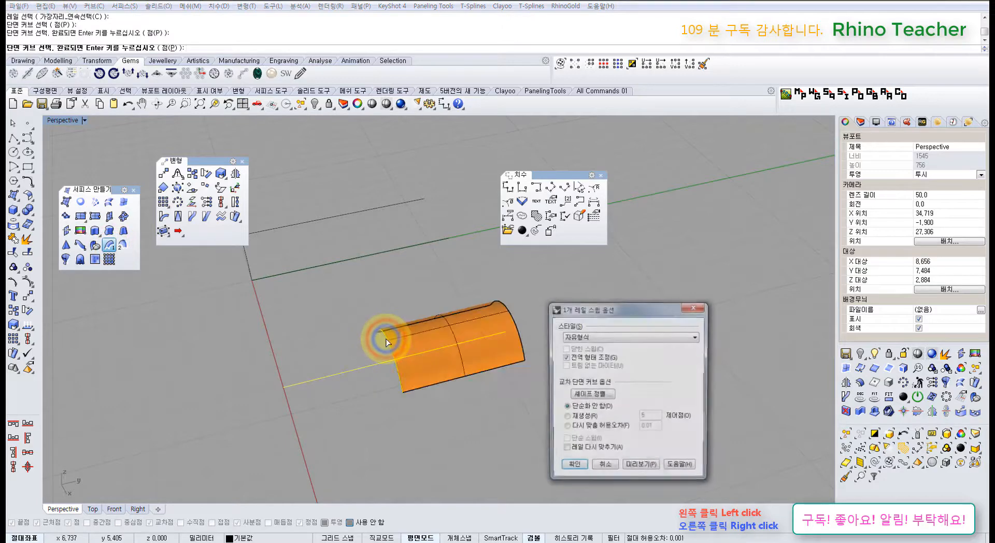
pyautogui.click(169, 47)
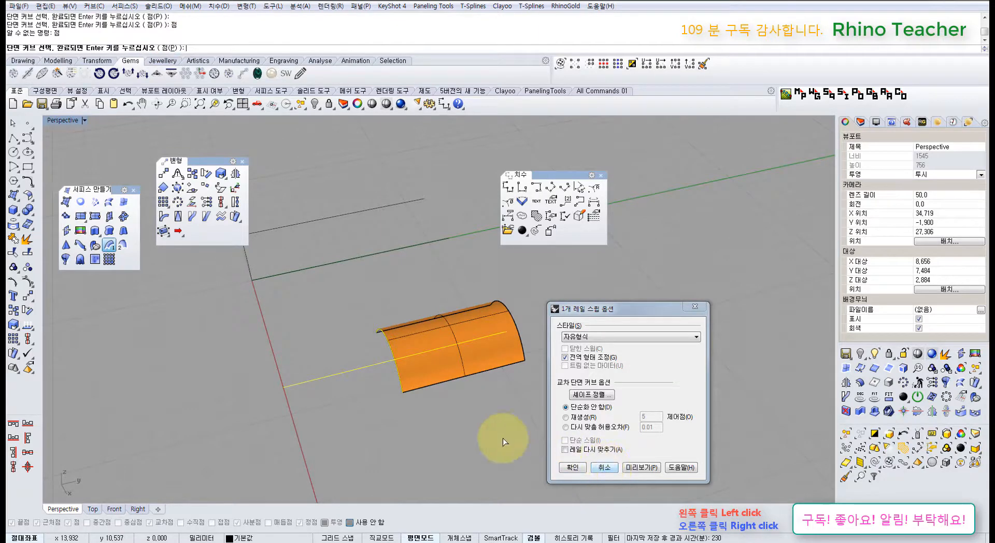
pyautogui.click(598, 467)
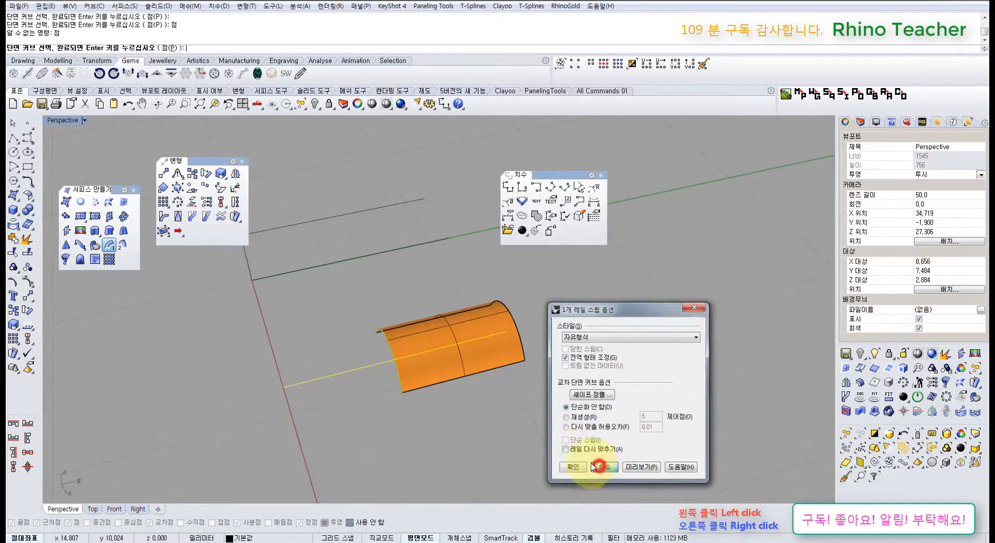
pyautogui.click(470, 423)
# Preview a one-rail sweep of the shifted arch to a point at the rail's near end on the X axis, and cancel it.
pyautogui.click(108, 242)
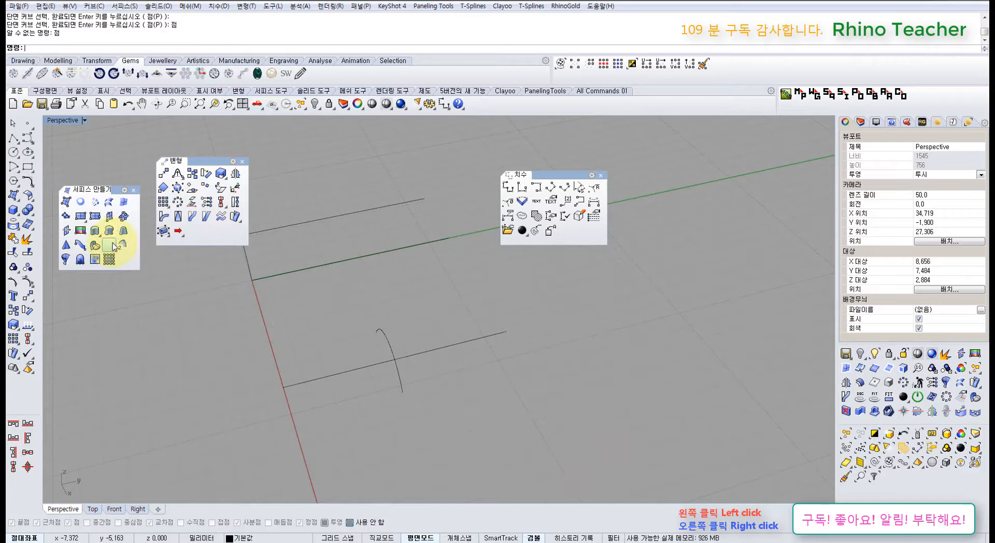
pyautogui.click(454, 349)
pyautogui.click(388, 343)
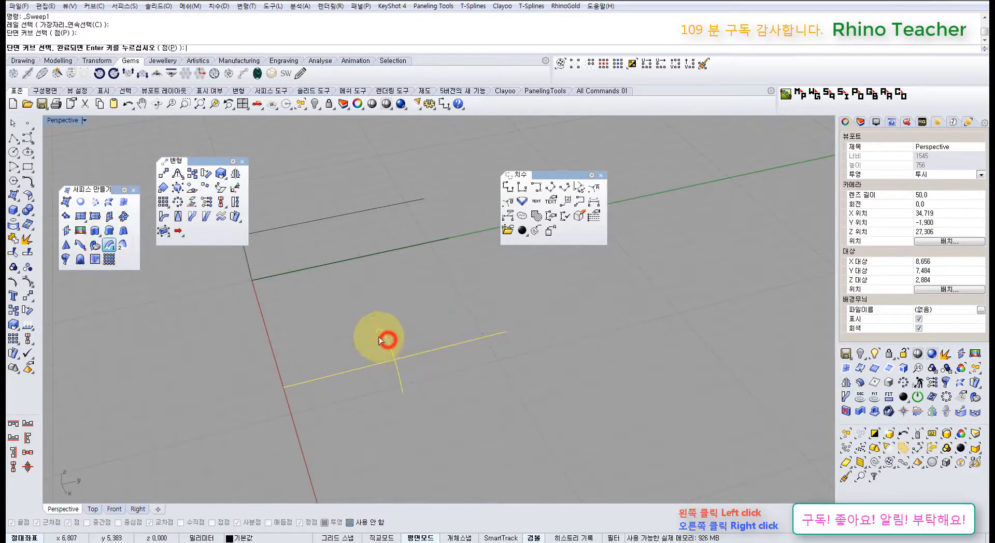
pyautogui.click(166, 48)
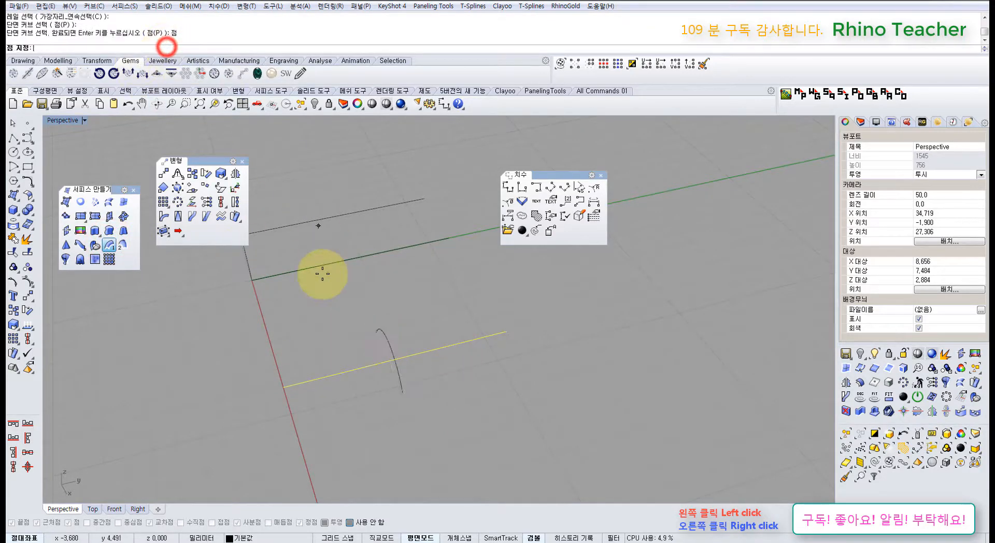
pyautogui.click(284, 386)
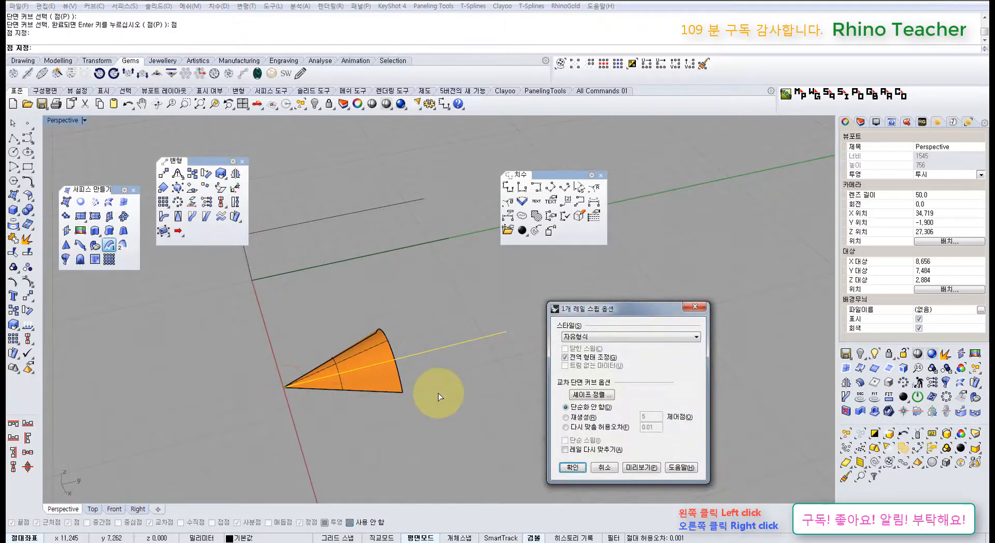
pyautogui.moveTo(437, 394); pyautogui.dragTo(446, 347, button='right')
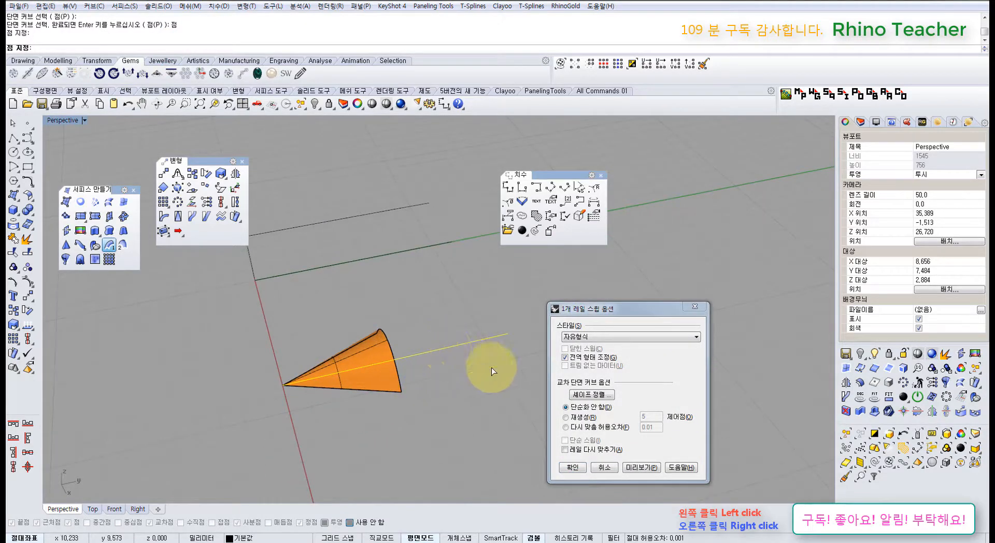
pyautogui.click(604, 467)
# Set up a one-rail sweep from a point at the rail's far end, through the arch, to a point at its near end.
pyautogui.moveTo(264, 311); pyautogui.dragTo(202, 232, button='right')
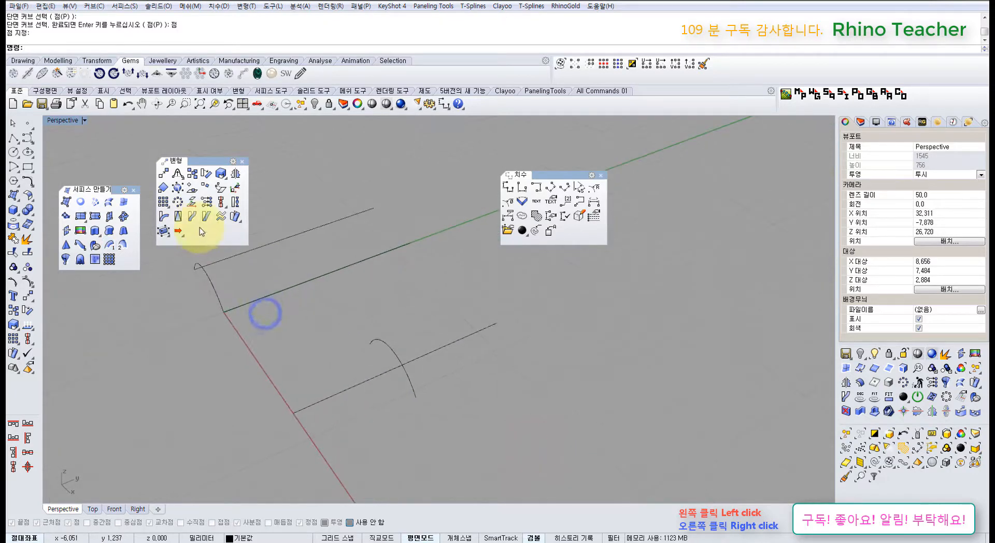
pyautogui.click(436, 348)
pyautogui.click(66, 49)
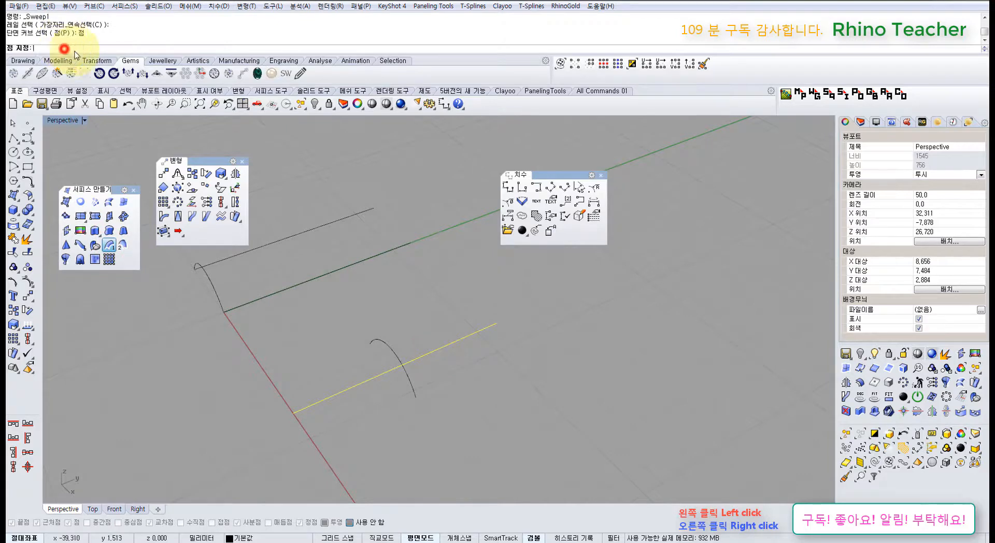
pyautogui.click(495, 323)
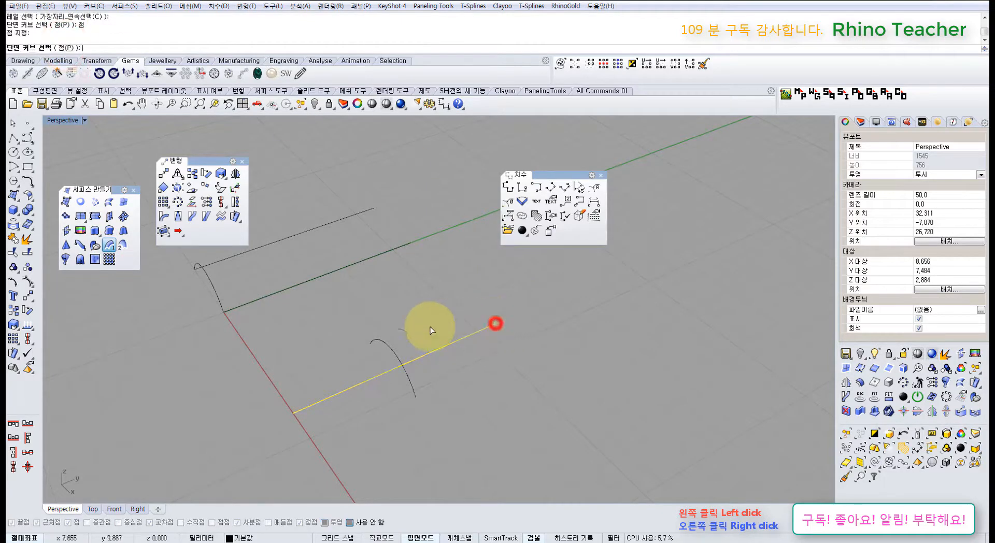
pyautogui.click(380, 348)
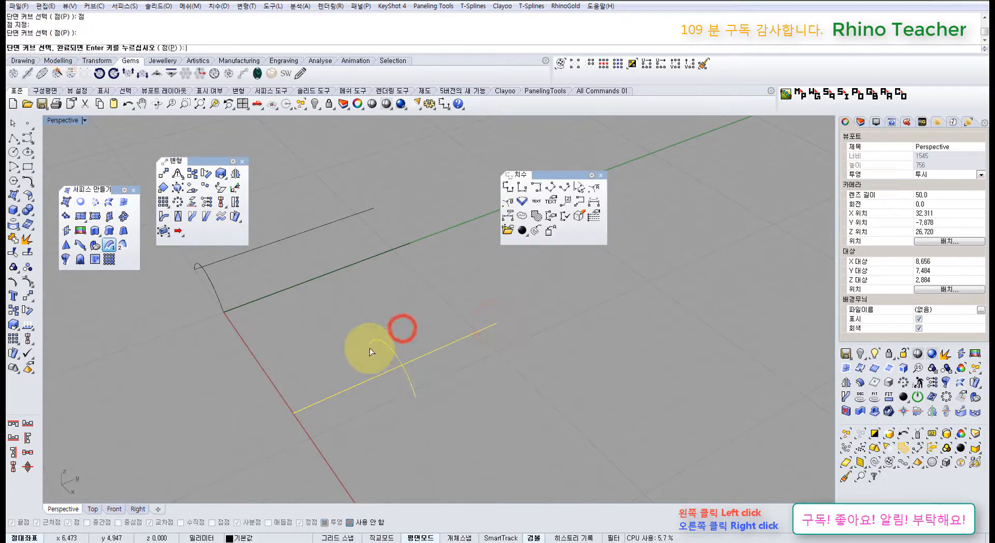
pyautogui.click(165, 48)
pyautogui.click(294, 412)
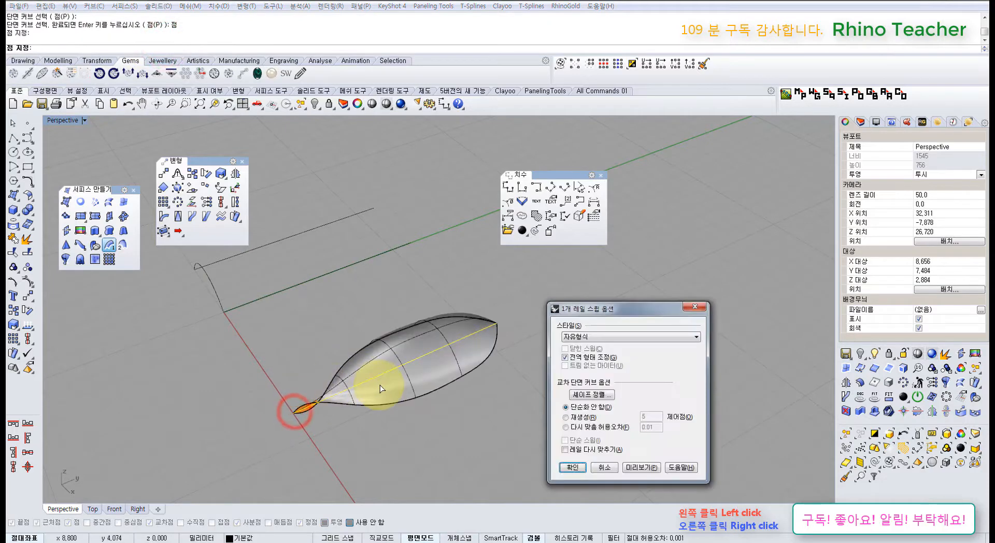
pyautogui.moveTo(380, 389); pyautogui.dragTo(401, 435, button='right')
pyautogui.scroll(6, 332, 411)
pyautogui.keyDown('shift'); pyautogui.moveTo(415, 402); pyautogui.dragTo(377, 335, button='right'); pyautogui.keyUp('shift')
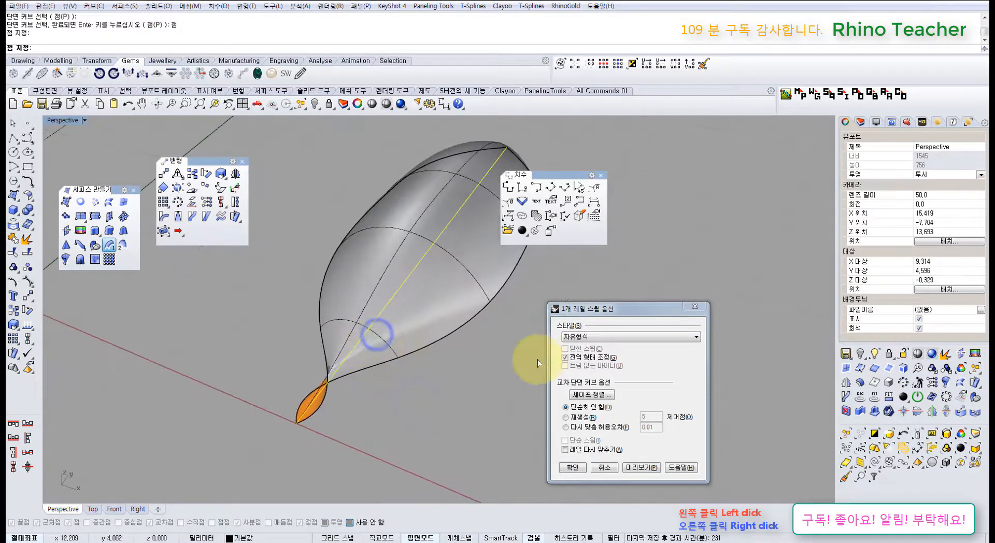
# Set the sweep style to Roadlike Top (로드라이크 Top) and preview the pointed surface.
pyautogui.click(598, 336)
pyautogui.click(595, 346)
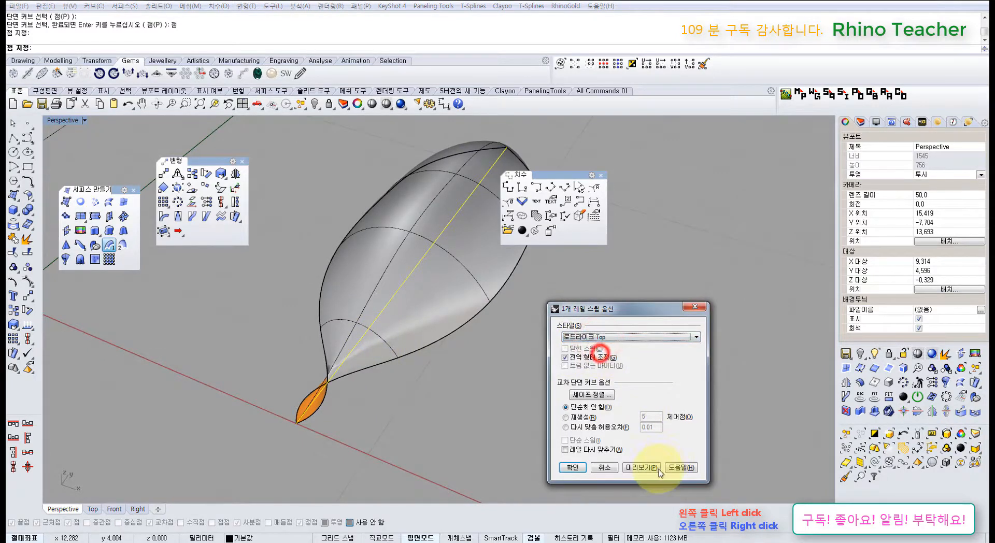
pyautogui.click(650, 468)
pyautogui.moveTo(482, 365); pyautogui.dragTo(477, 337, button='right')
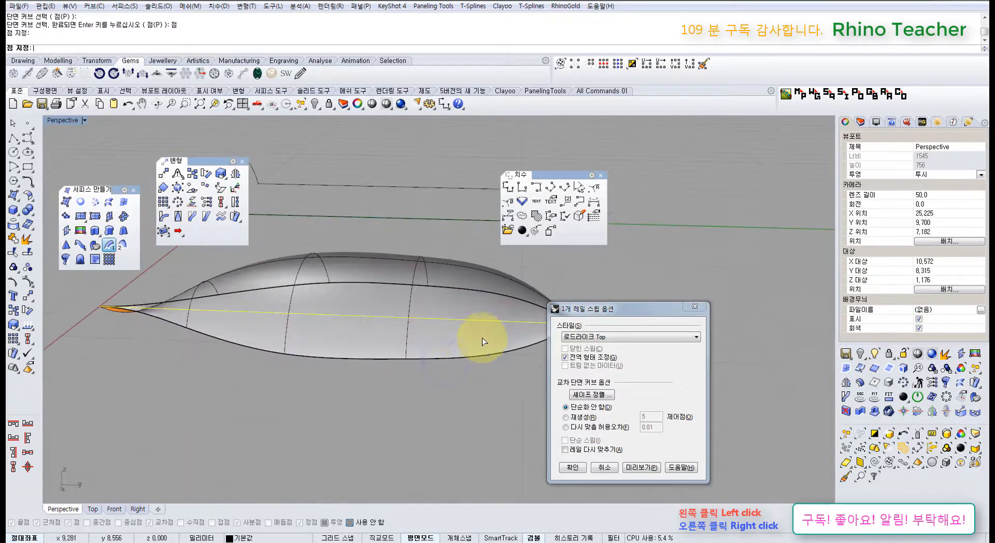
# Switch the sweep style to Roadlike Front (로드라이크 Front) and preview the result.
pyautogui.click(604, 337)
pyautogui.click(605, 359)
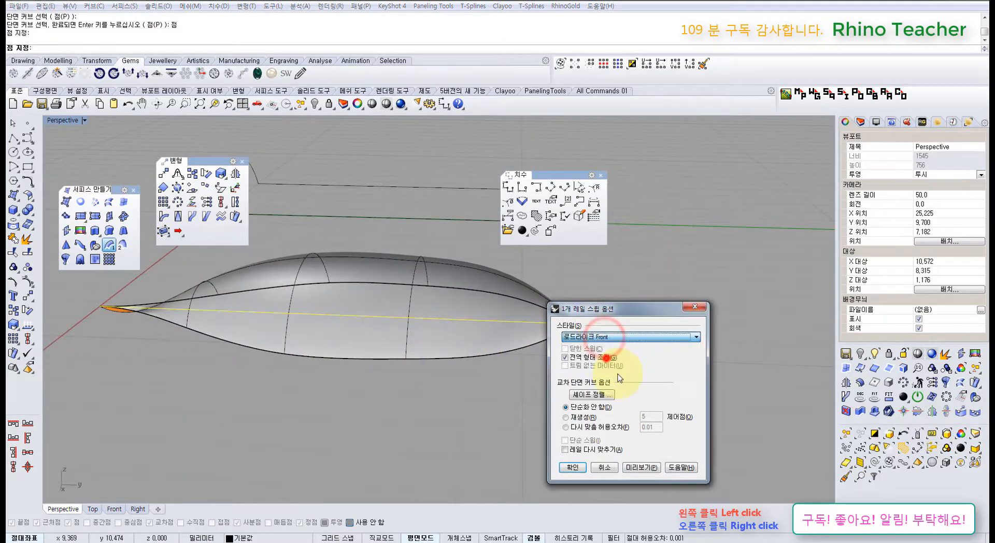
pyautogui.click(641, 467)
pyautogui.moveTo(445, 364); pyautogui.dragTo(538, 352, button='right')
# Return the sweep style to Freeform (자유형식), preview it and create the surface.
pyautogui.click(606, 337)
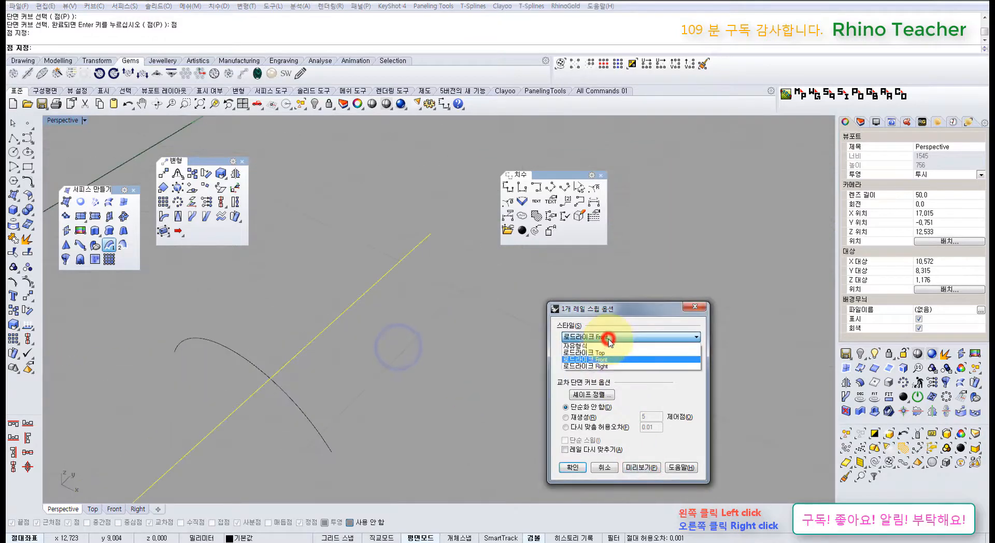
pyautogui.click(599, 348)
pyautogui.click(634, 468)
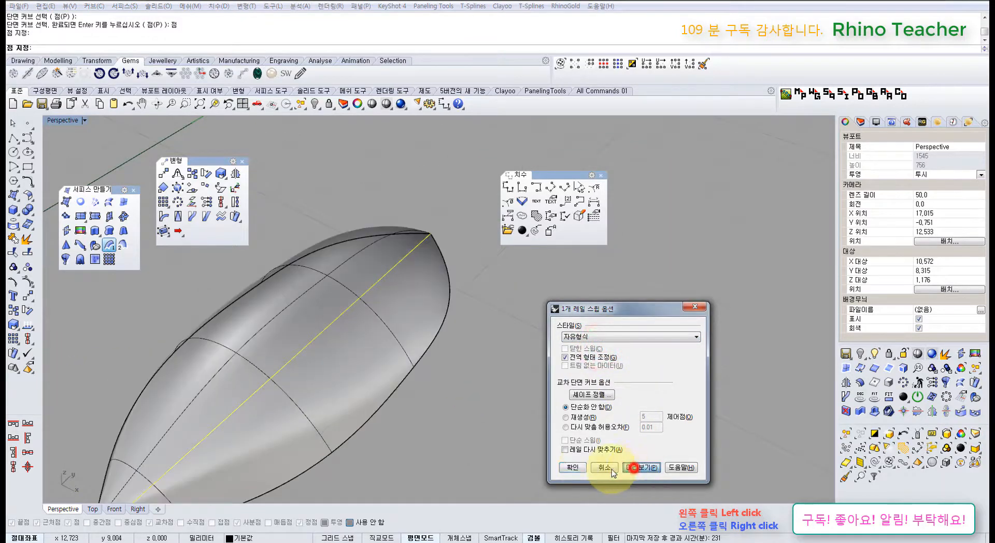
pyautogui.click(580, 468)
# Delete the pointed sweep surface from the arch and rail line.
pyautogui.moveTo(471, 422); pyautogui.dragTo(408, 362, button='right')
pyautogui.click(372, 372)
pyautogui.press('Delete')
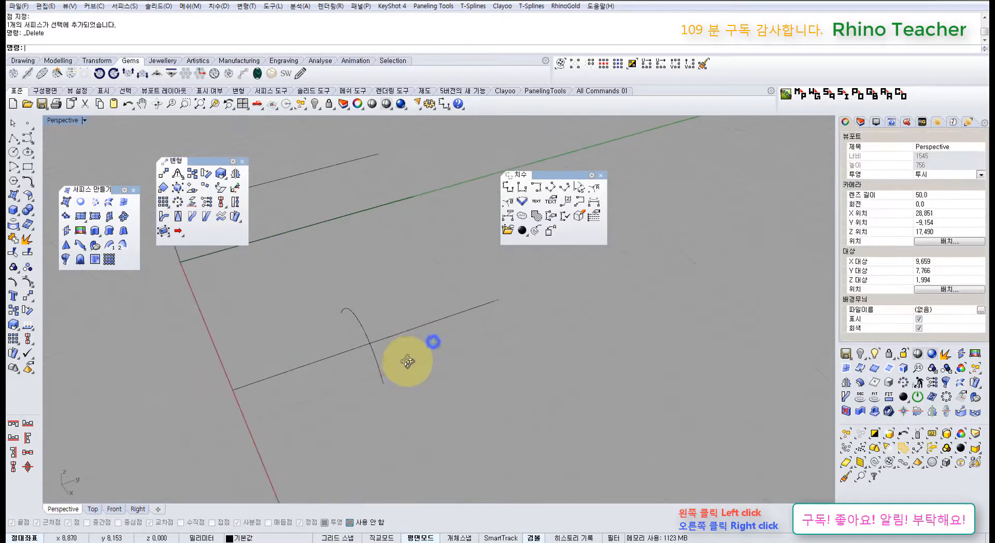
# Place point objects at both ends of the rail line that crosses the arch.
pyautogui.click(28, 123)
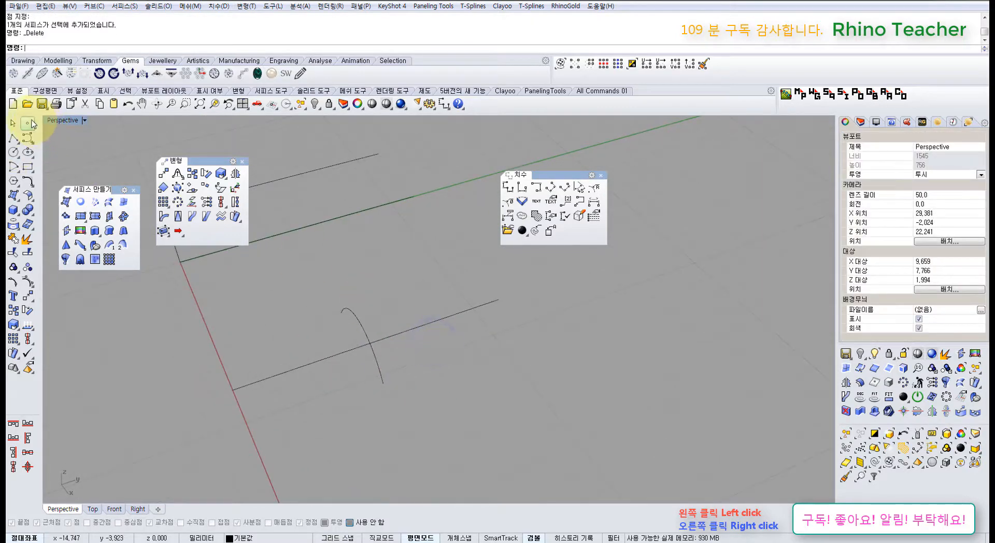
pyautogui.click(236, 386)
pyautogui.click(499, 300)
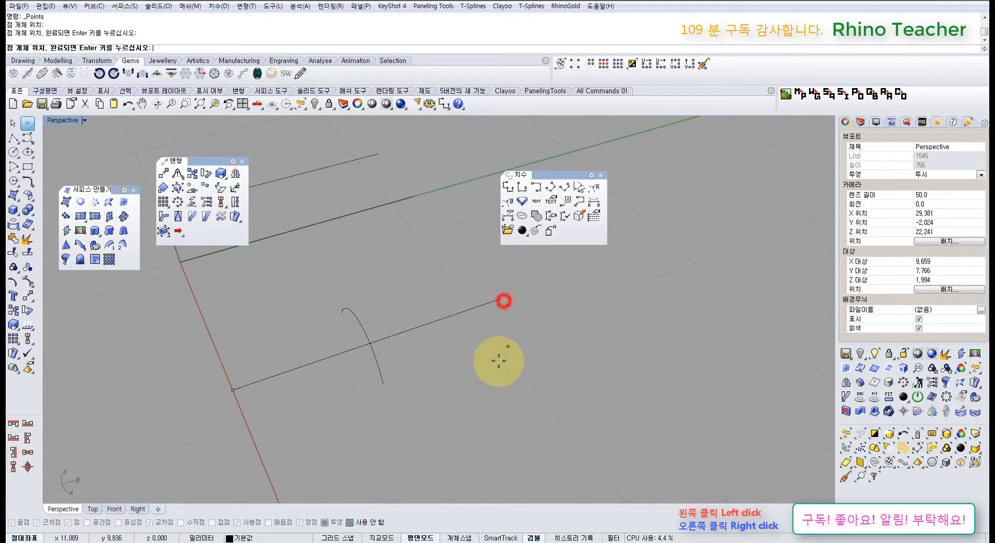
pyautogui.rightClick(431, 359)
# Try a one-rail sweep of the arch along the crossing line, including the point objects at both ends as sections.
pyautogui.click(108, 245)
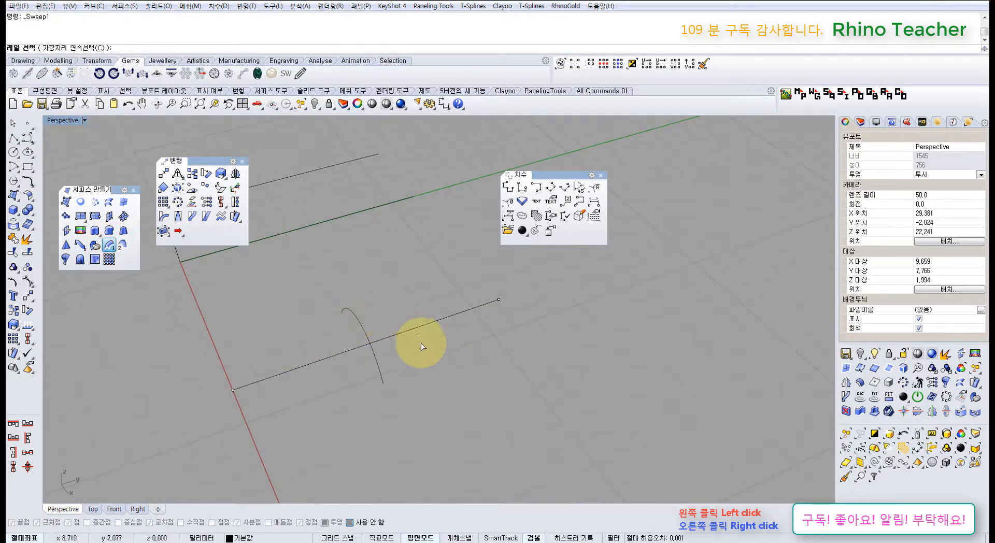
pyautogui.click(414, 329)
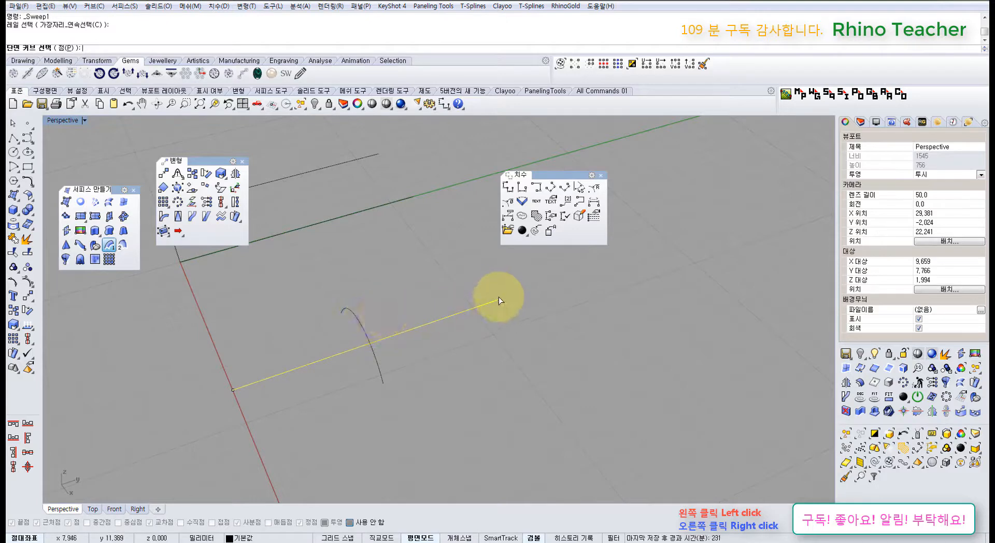
pyautogui.moveTo(515, 310); pyautogui.dragTo(507, 331)
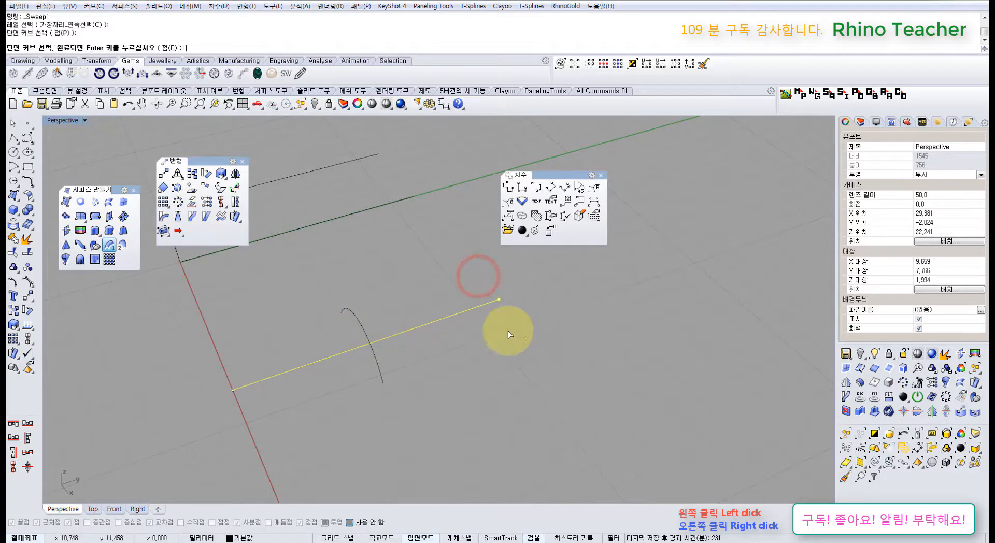
pyautogui.click(354, 312)
pyautogui.moveTo(217, 366); pyautogui.dragTo(263, 418)
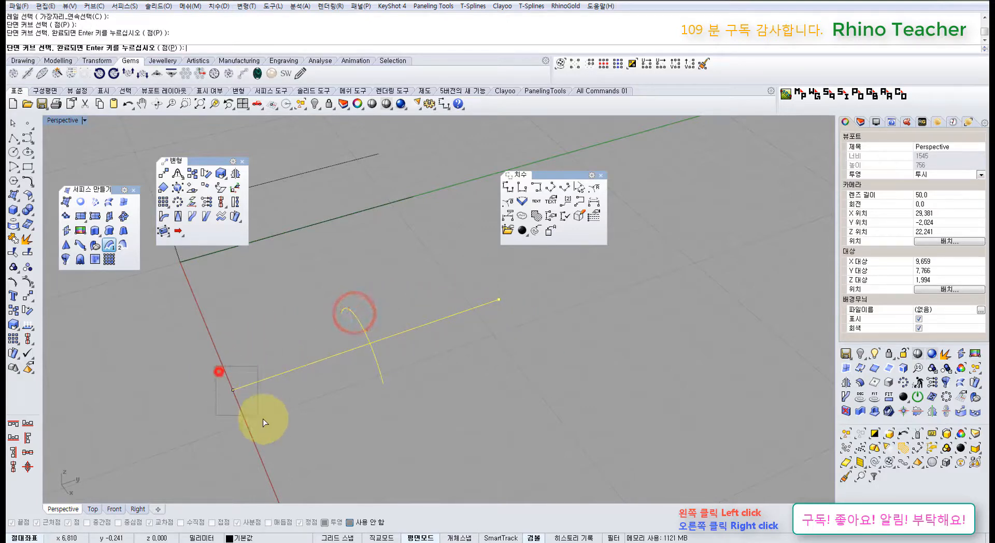
pyautogui.rightClick(287, 398)
pyautogui.moveTo(289, 367); pyautogui.dragTo(316, 357, button='right')
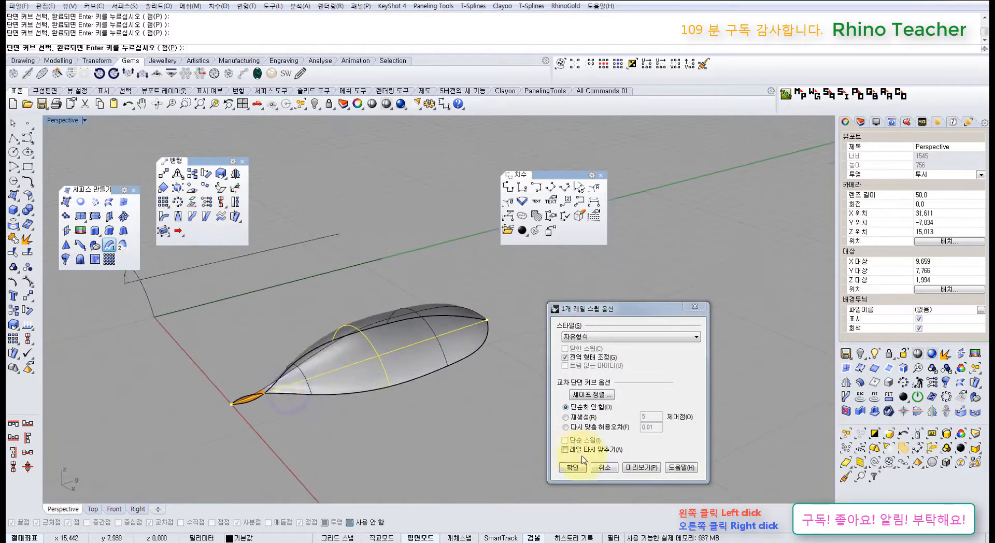
pyautogui.click(603, 467)
pyautogui.click(408, 415)
# Delete the point objects at both ends of the rail line that crosses the arch.
pyautogui.moveTo(367, 395)
pyautogui.mouseDown(button='right')
pyautogui.moveTo(293, 403)
pyautogui.moveTo(363, 407)
pyautogui.mouseUp(button='right')
pyautogui.keyDown('shift'); pyautogui.moveTo(308, 419); pyautogui.dragTo(261, 386, button='right'); pyautogui.keyUp('shift')
pyautogui.moveTo(202, 356); pyautogui.dragTo(267, 417)
pyautogui.moveTo(368, 373); pyautogui.dragTo(337, 382, button='right')
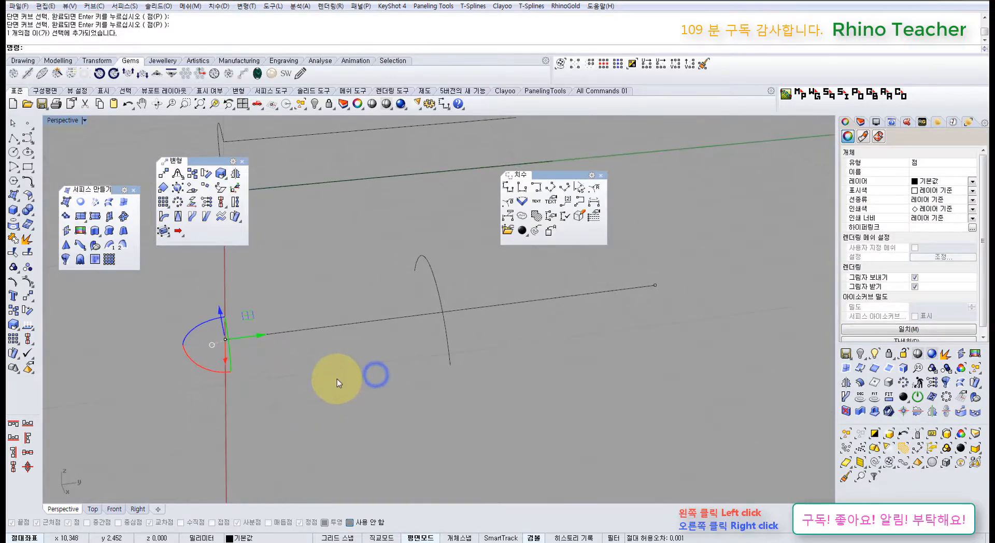
pyautogui.press('Delete')
pyautogui.scroll(-3, 501, 346)
pyautogui.keyDown('shift'); pyautogui.moveTo(512, 337); pyautogui.dragTo(396, 371, button='right'); pyautogui.keyUp('shift')
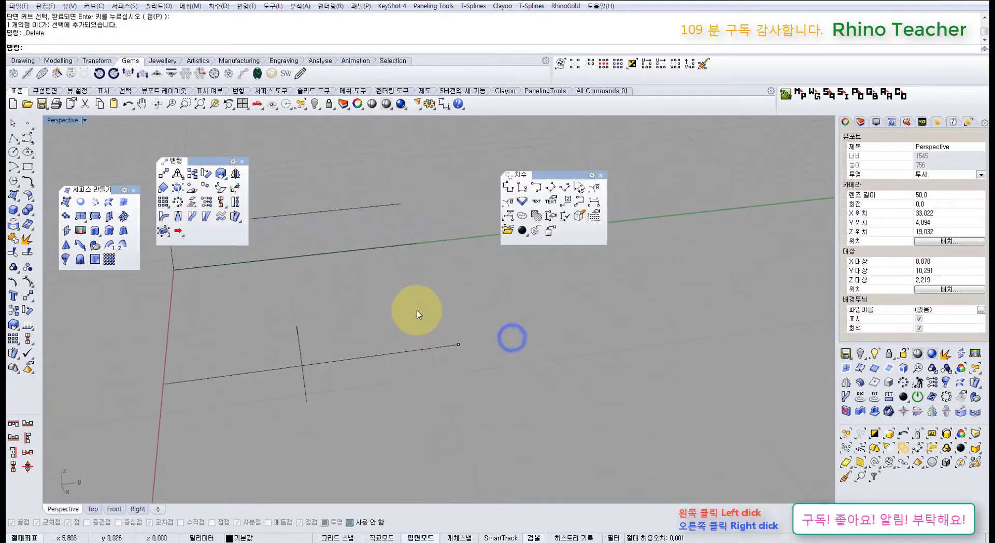
pyautogui.moveTo(418, 311); pyautogui.dragTo(492, 367)
pyautogui.moveTo(398, 368); pyautogui.dragTo(472, 374, button='right')
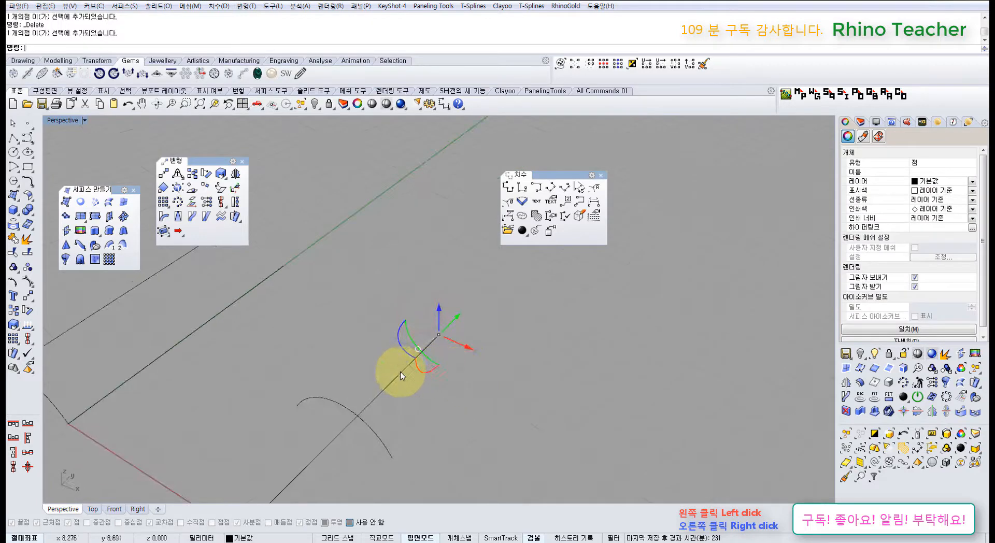
pyautogui.press('Delete')
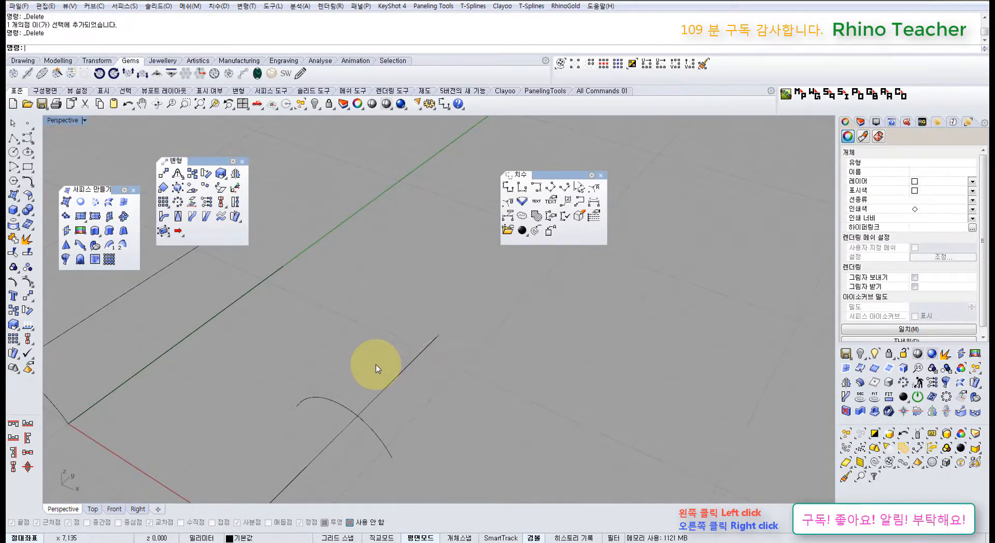
# Sweep the arch along the rail line crossing it with the Freeform (자유형식) style and create the surface.
pyautogui.moveTo(375, 365); pyautogui.dragTo(395, 377, button='right')
pyautogui.click(109, 246)
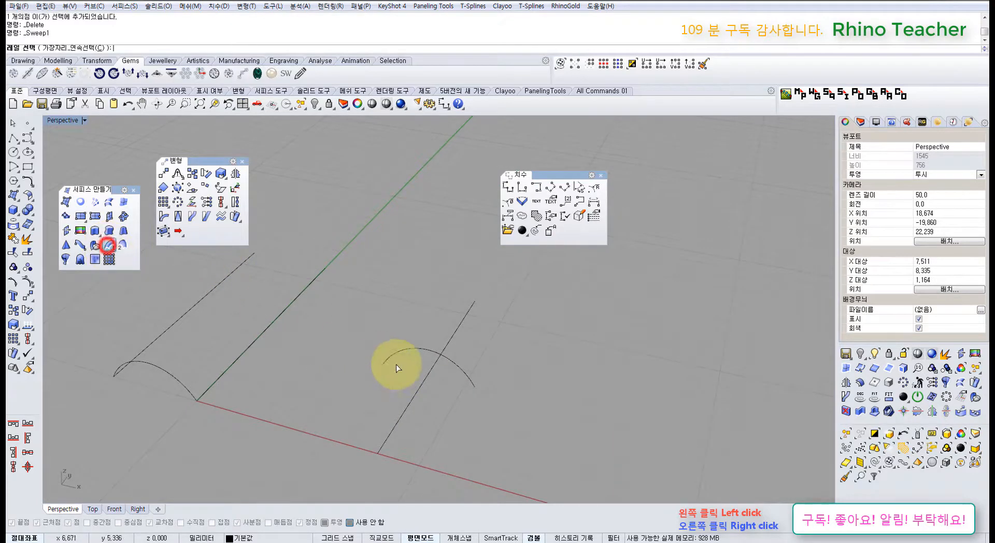
pyautogui.click(414, 393)
pyautogui.click(415, 347)
pyautogui.rightClick(415, 344)
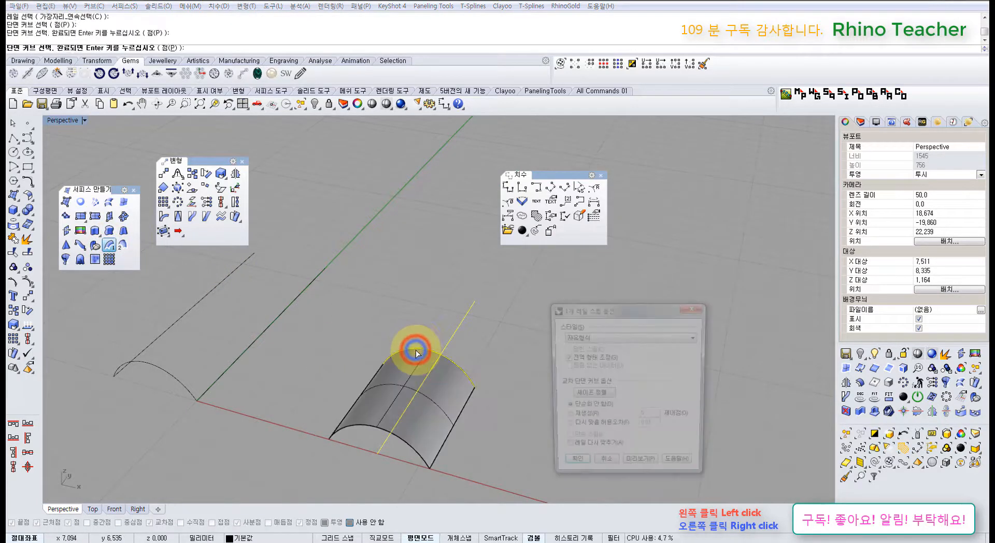
pyautogui.moveTo(492, 412); pyautogui.dragTo(404, 412, button='right')
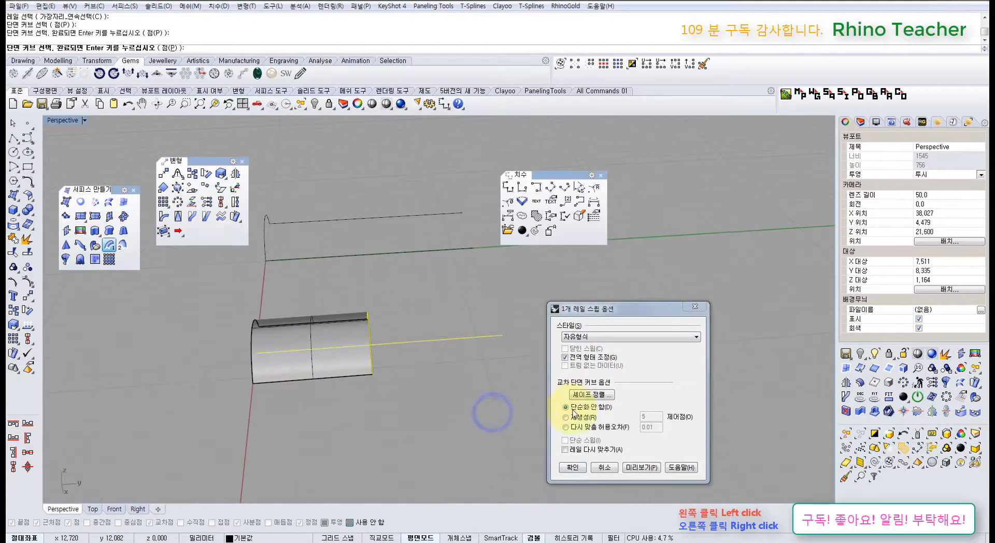
pyautogui.click(574, 467)
pyautogui.click(488, 451)
# Mirror the swept surface across its end edge at the arch to add a copy on the other side.
pyautogui.click(333, 360)
pyautogui.middleClick(333, 360)
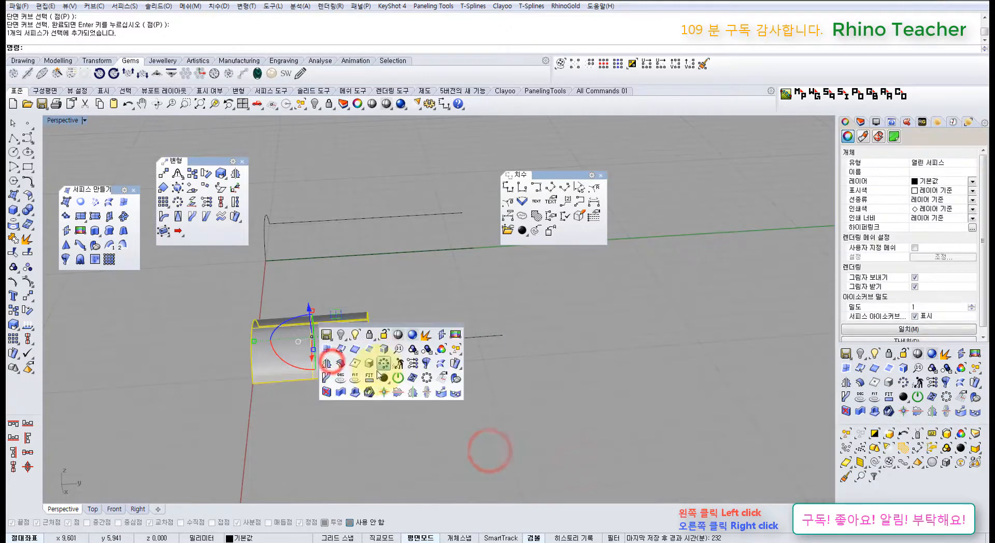
pyautogui.click(327, 362)
pyautogui.click(375, 360)
pyautogui.click(388, 442)
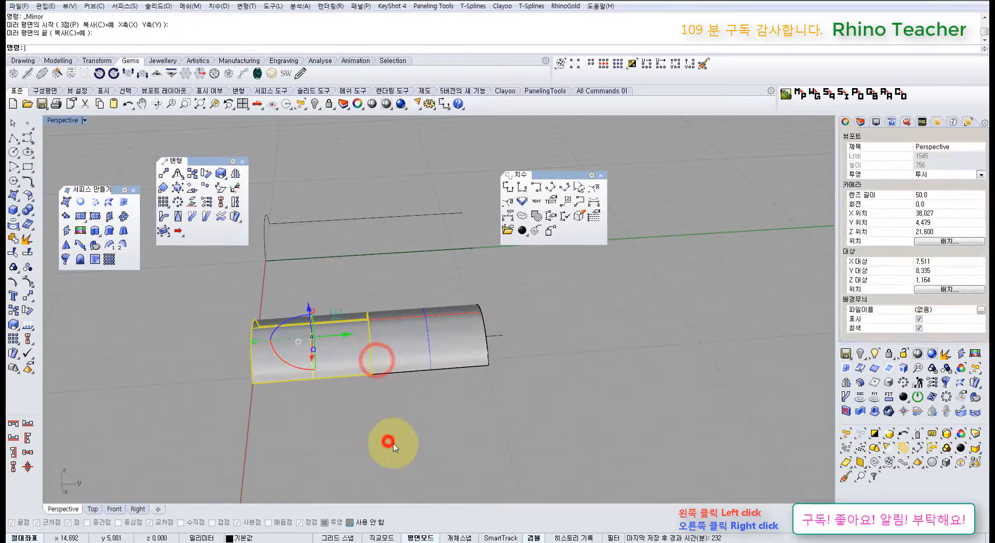
# Delete both the swept surface and its mirrored copy, keeping the arch and rail line.
pyautogui.click(435, 439)
pyautogui.click(409, 358)
pyautogui.click(372, 418)
pyautogui.click(331, 353)
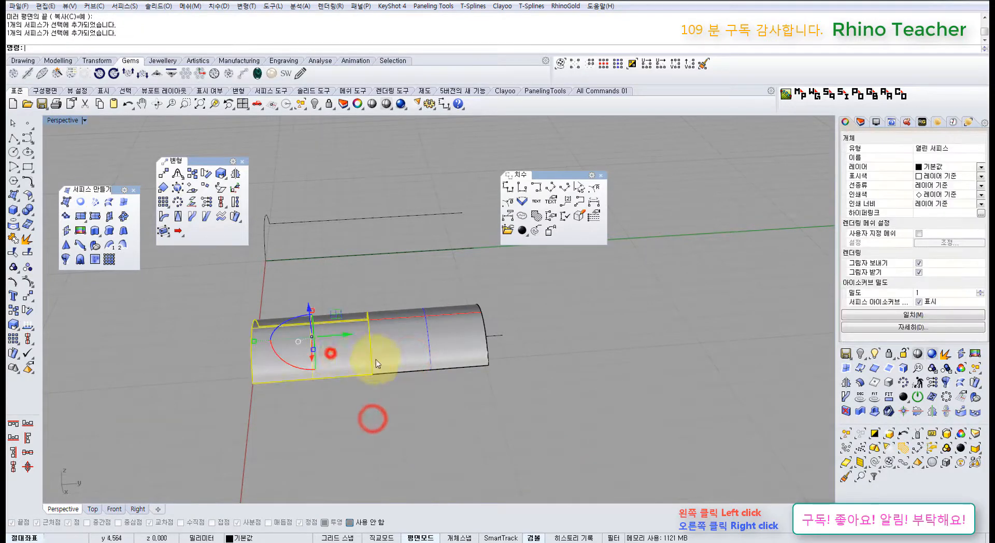
pyautogui.keyDown('shift'); pyautogui.click(407, 361); pyautogui.keyUp('shift')
pyautogui.moveTo(398, 383); pyautogui.dragTo(475, 393, button='right')
pyautogui.press('Delete')
pyautogui.moveTo(483, 399); pyautogui.dragTo(355, 318)
pyautogui.moveTo(352, 364); pyautogui.dragTo(402, 378, button='right')
pyautogui.click(313, 382)
# Start a two-rail sweep using the two parallel straight lines as rails and the arch joining their ends as section.
pyautogui.moveTo(285, 387); pyautogui.dragTo(367, 382, button='right')
pyautogui.moveTo(338, 355); pyautogui.dragTo(335, 364, button='right')
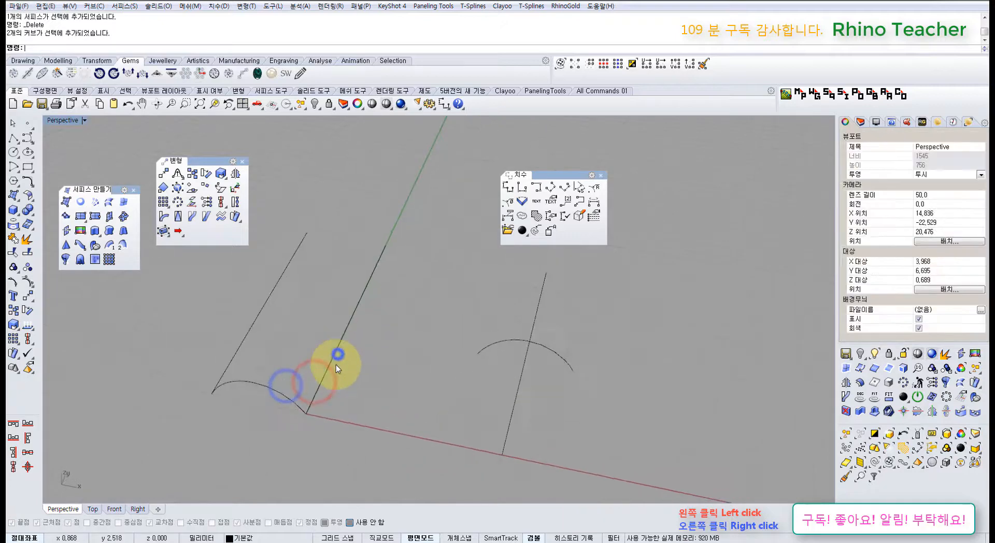
pyautogui.click(123, 246)
pyautogui.click(238, 351)
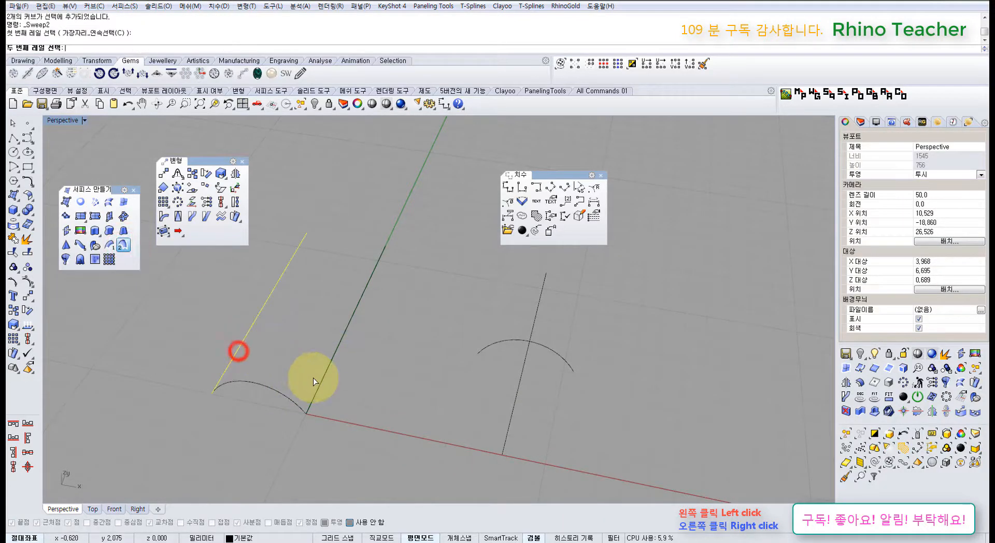
pyautogui.click(318, 382)
pyautogui.click(266, 386)
pyautogui.rightClick(297, 367)
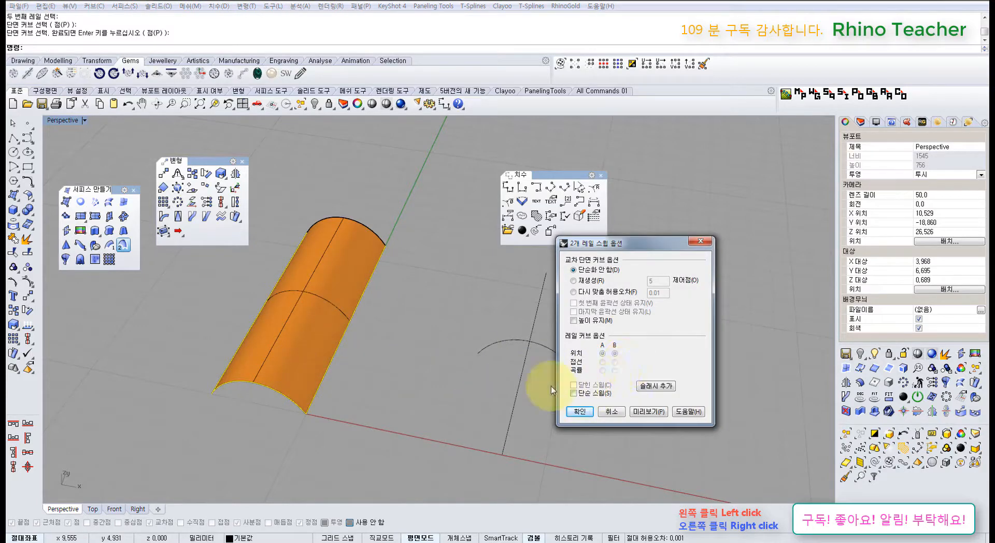
# Preview the two-rail sweep with Simple Sweep (단순 스윕) enabled, and cancel it without creating a surface.
pyautogui.moveTo(404, 368); pyautogui.dragTo(568, 382, button='right')
pyautogui.click(573, 393)
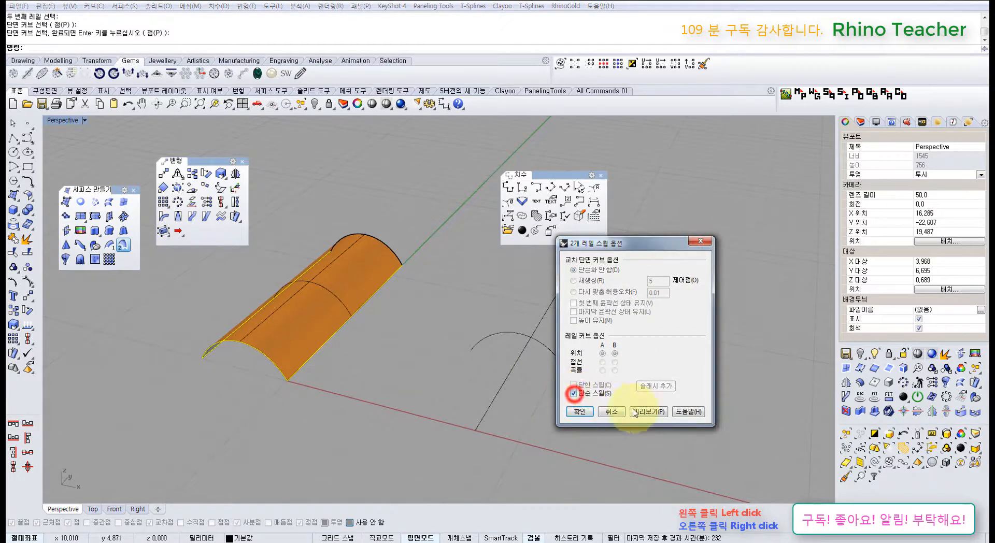
pyautogui.click(640, 412)
pyautogui.moveTo(464, 286); pyautogui.dragTo(506, 329, button='right')
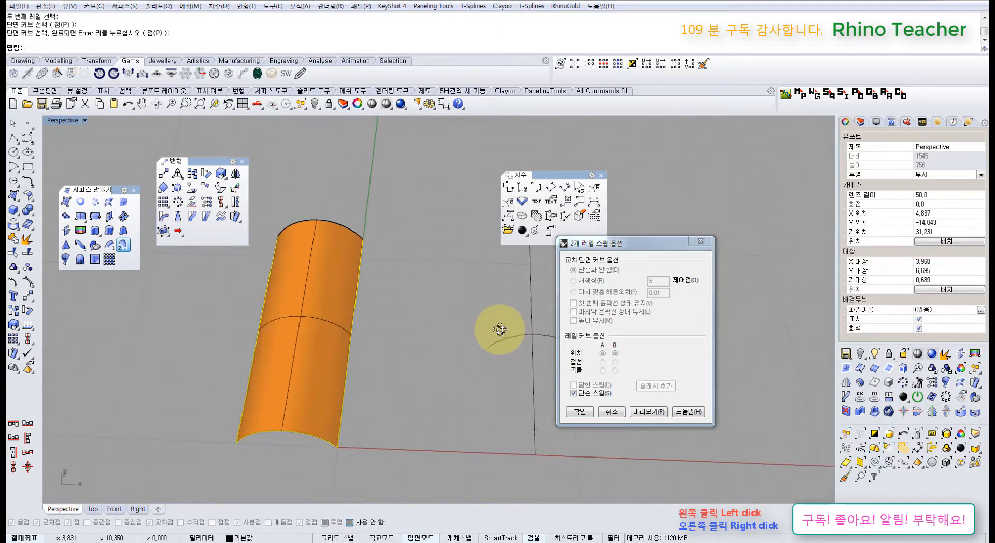
pyautogui.click(608, 412)
# Select the two straight rail lines and change their degree to 3.
pyautogui.moveTo(395, 382); pyautogui.dragTo(195, 311)
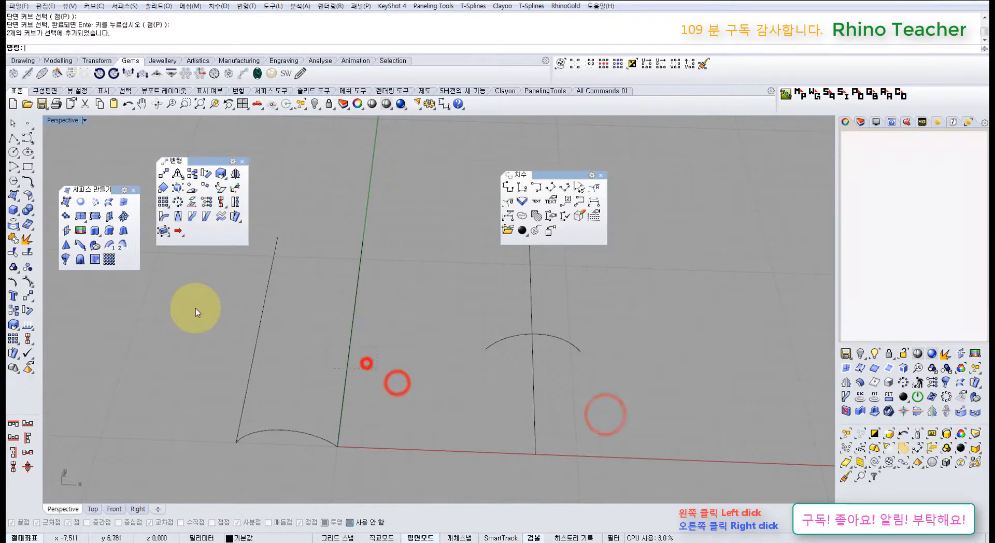
pyautogui.click(28, 182)
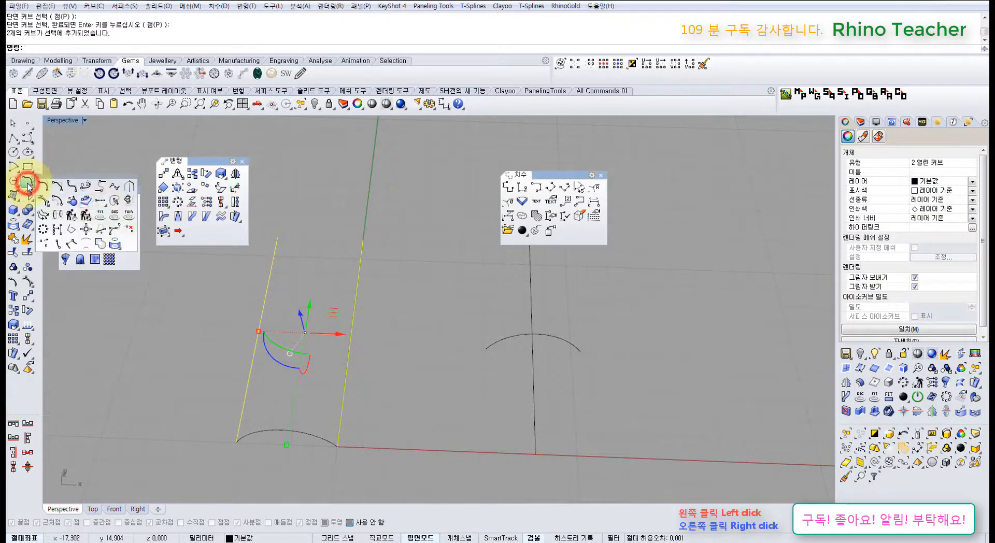
pyautogui.click(115, 214)
pyautogui.write('3')
pyautogui.press('Return')
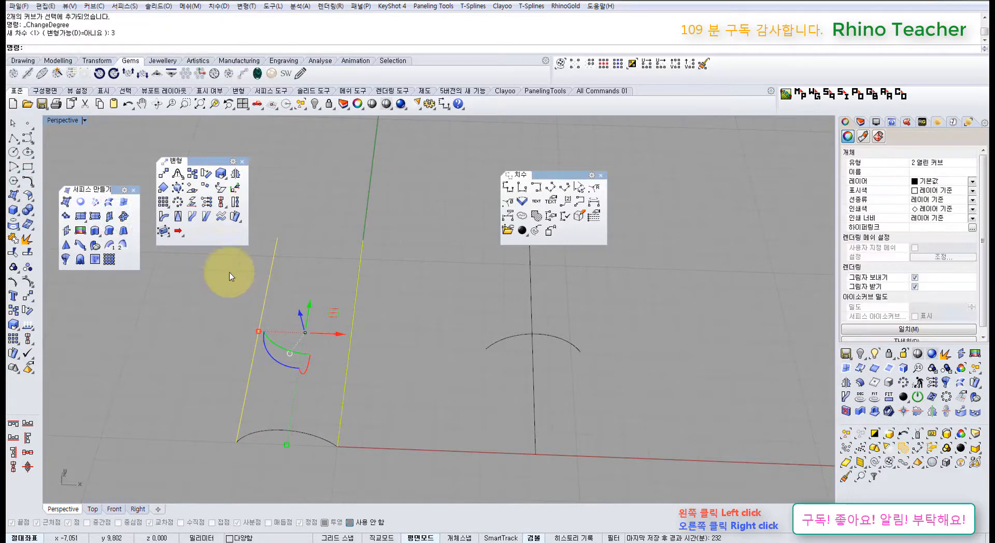
# Show the control points of both rails, move their inner points toward positive X to bow the curves, and hide the points.
pyautogui.press('F10')
pyautogui.click(224, 275)
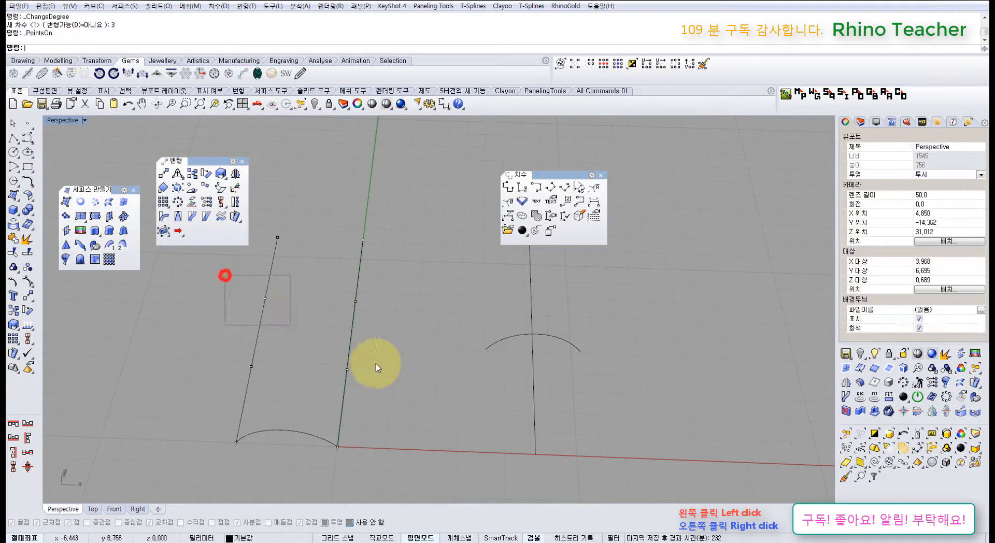
pyautogui.moveTo(376, 364); pyautogui.dragTo(395, 373)
pyautogui.moveTo(343, 334); pyautogui.dragTo(423, 347)
pyautogui.press('F11')
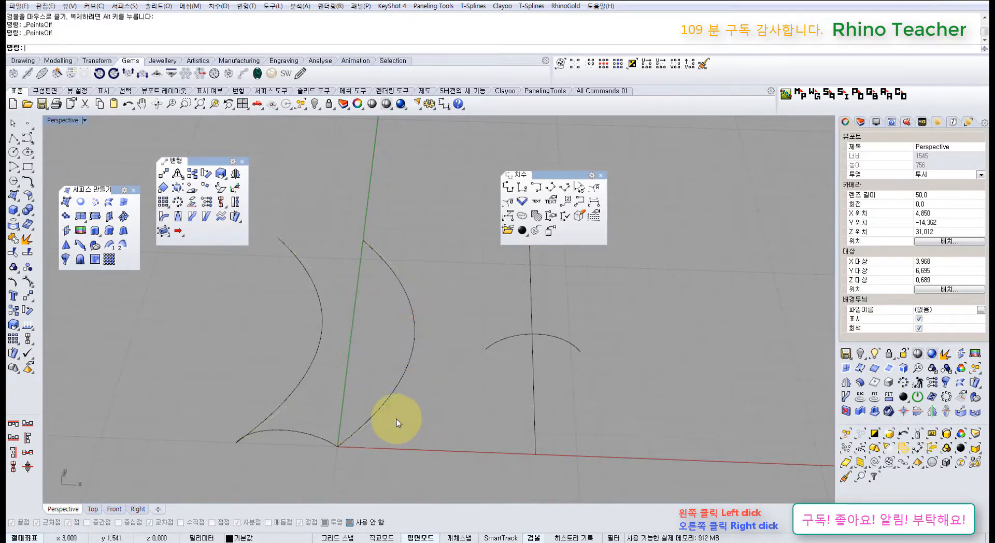
pyautogui.moveTo(396, 418); pyautogui.dragTo(248, 308, button='right')
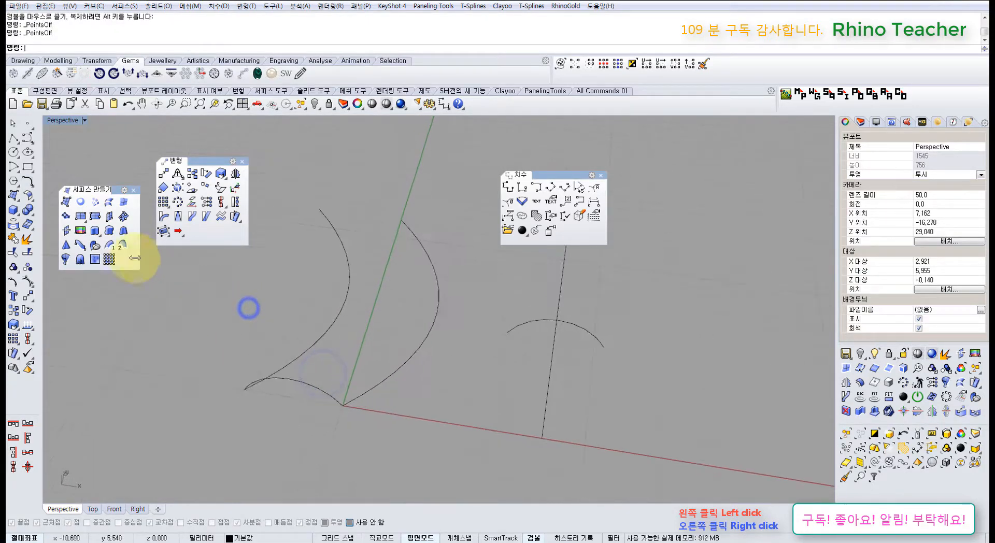
# Sweep a surface along the two curved rails with the arc as cross section, using the simple sweep option.
pyautogui.click(123, 245)
pyautogui.click(324, 330)
pyautogui.click(400, 365)
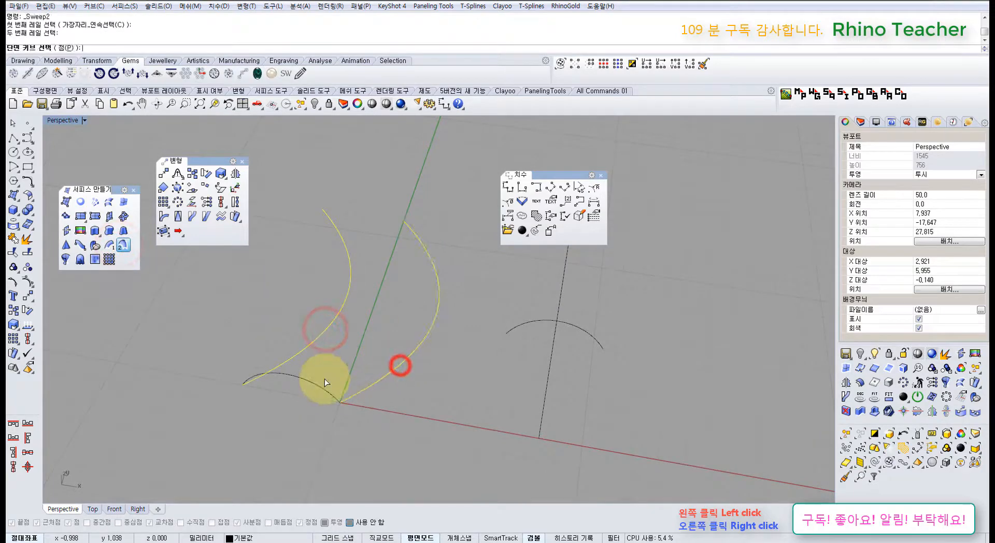
pyautogui.click(318, 385)
pyautogui.rightClick(366, 365)
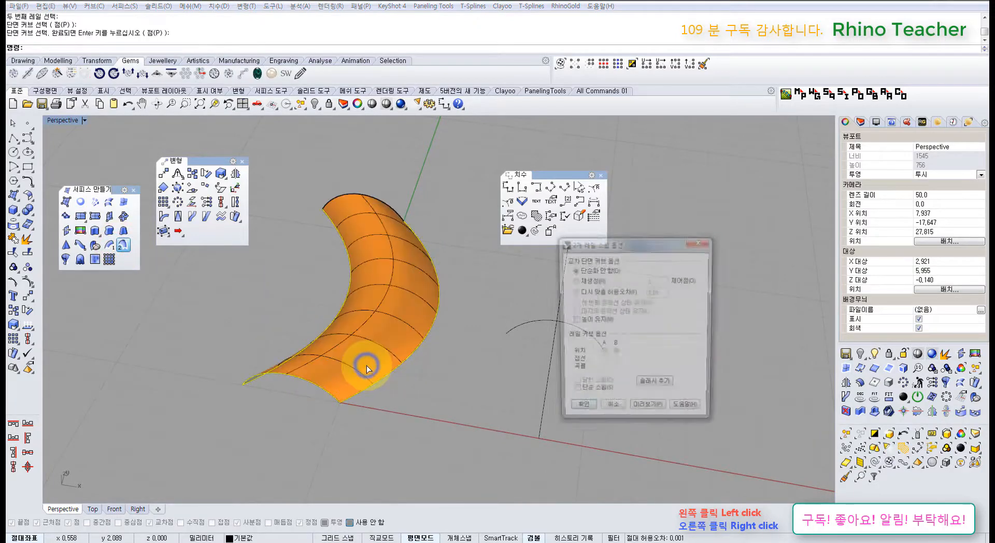
pyautogui.moveTo(401, 271); pyautogui.dragTo(410, 297, button='right')
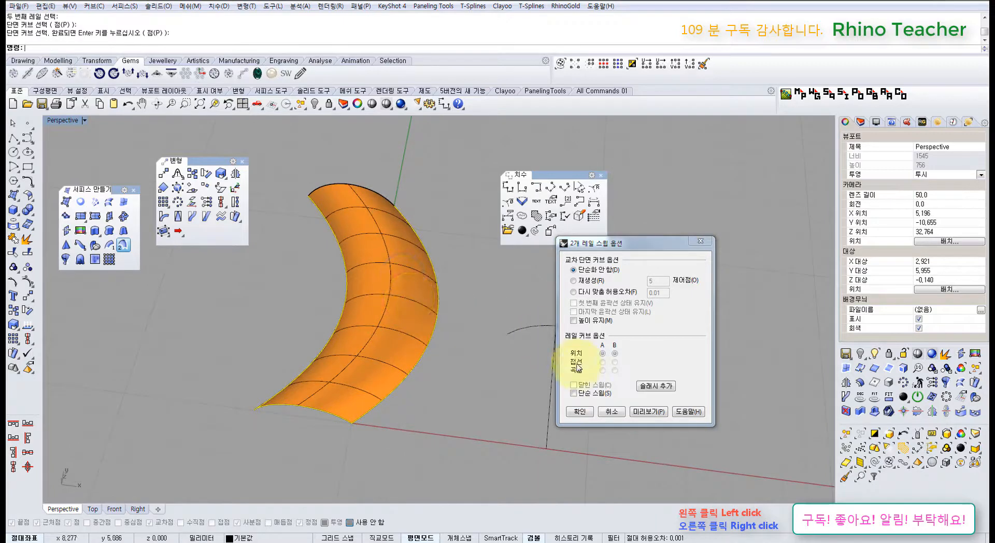
pyautogui.click(576, 394)
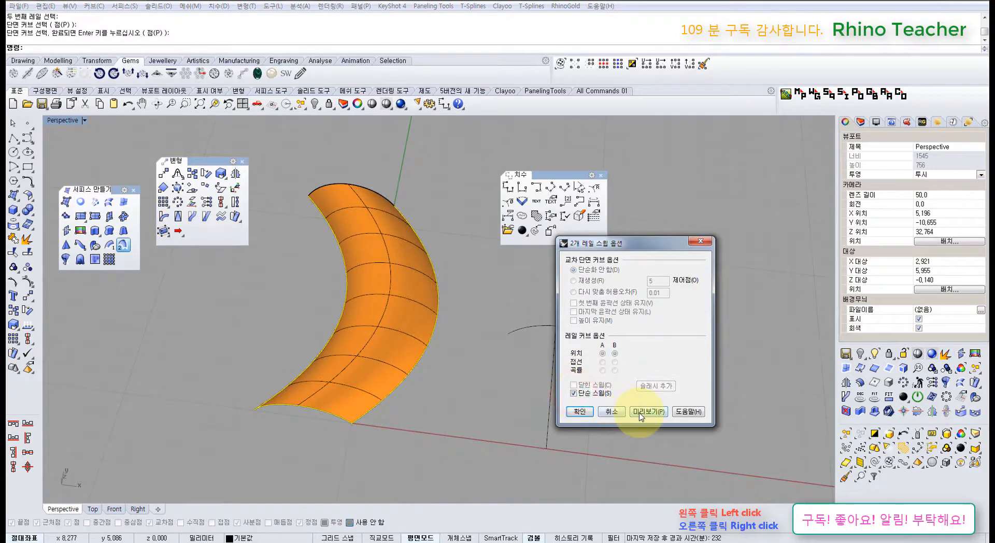
pyautogui.click(586, 413)
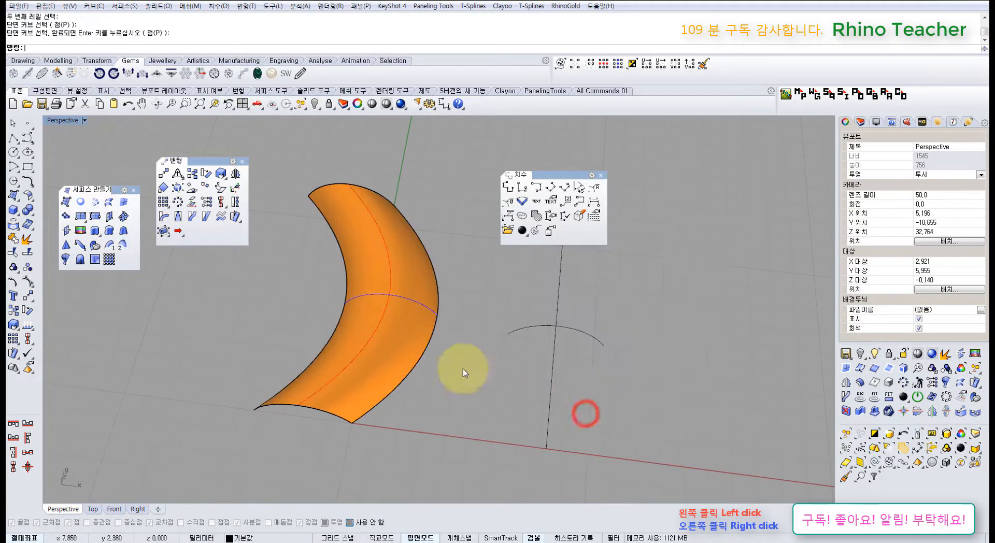
# Move the swept surface aside to compare its control points with those of the source curves, and delete it.
pyautogui.moveTo(391, 322); pyautogui.dragTo(238, 300)
pyautogui.moveTo(471, 306); pyautogui.dragTo(326, 291)
pyautogui.press('F10')
pyautogui.moveTo(300, 328); pyautogui.dragTo(400, 354, button='right')
pyautogui.click(356, 322)
pyautogui.press('F10')
pyautogui.press('Escape')
pyautogui.click(373, 345)
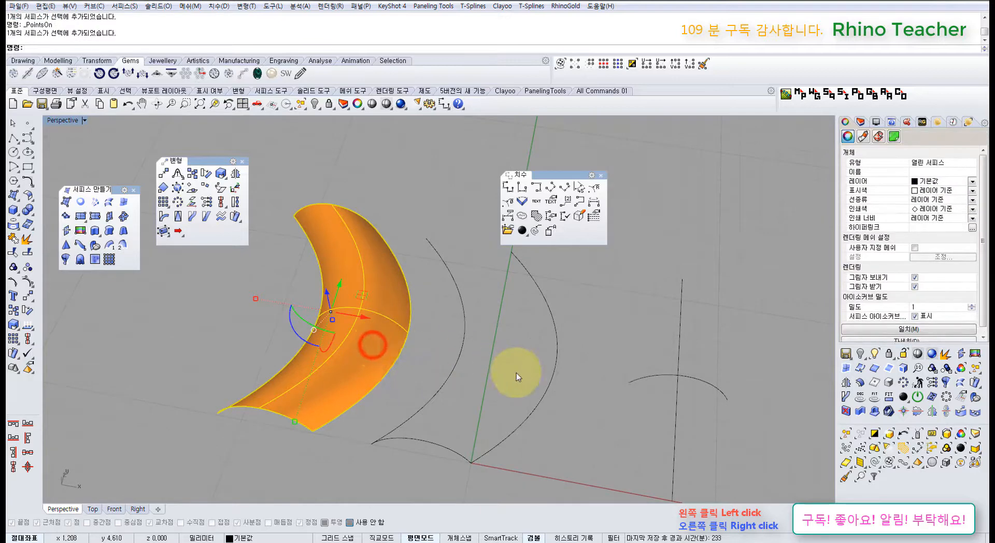
pyautogui.press('Delete')
# Rebuild the outer rail curve that starts at the origin with 5 control points and degree 3.
pyautogui.moveTo(604, 413); pyautogui.dragTo(521, 350)
pyautogui.keyDown('shift'); pyautogui.moveTo(556, 351); pyautogui.dragTo(348, 327, button='right'); pyautogui.keyUp('shift')
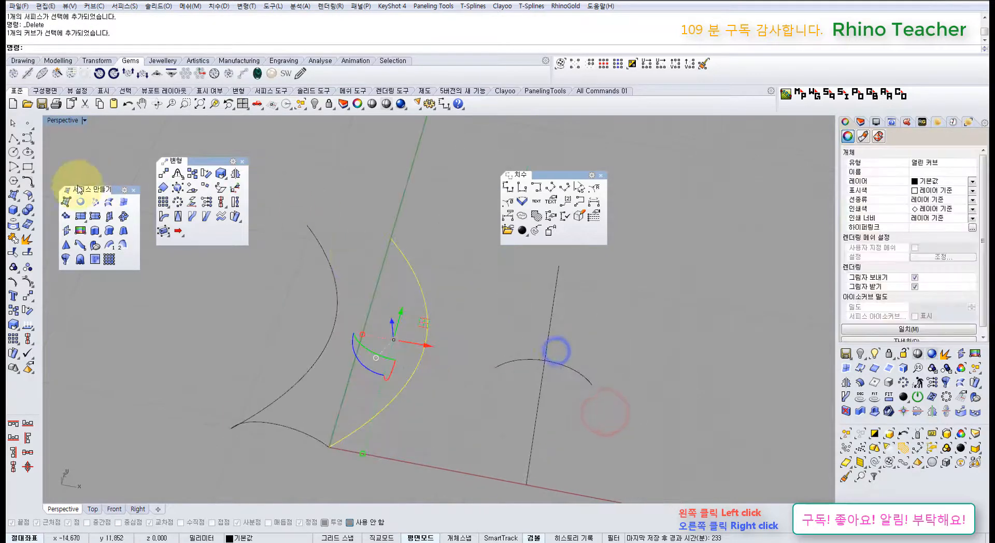
pyautogui.click(30, 183)
pyautogui.click(73, 215)
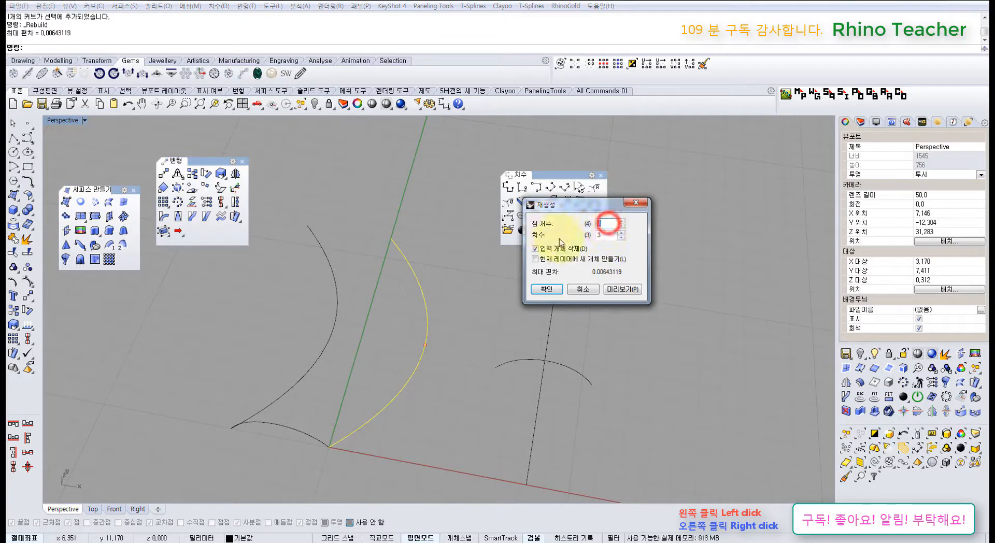
pyautogui.click(547, 288)
pyautogui.click(455, 367)
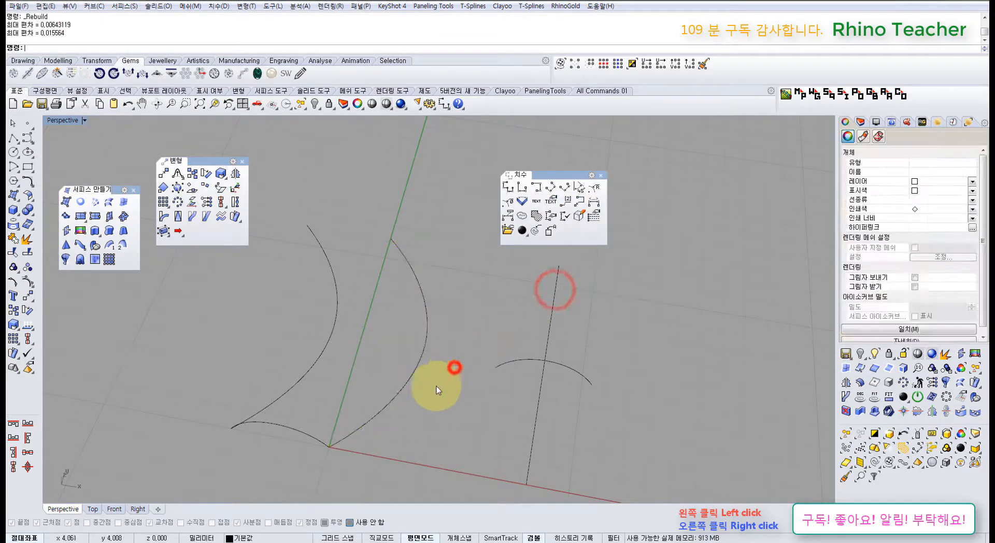
pyautogui.moveTo(437, 390); pyautogui.dragTo(466, 316, button='right')
pyautogui.click(381, 299)
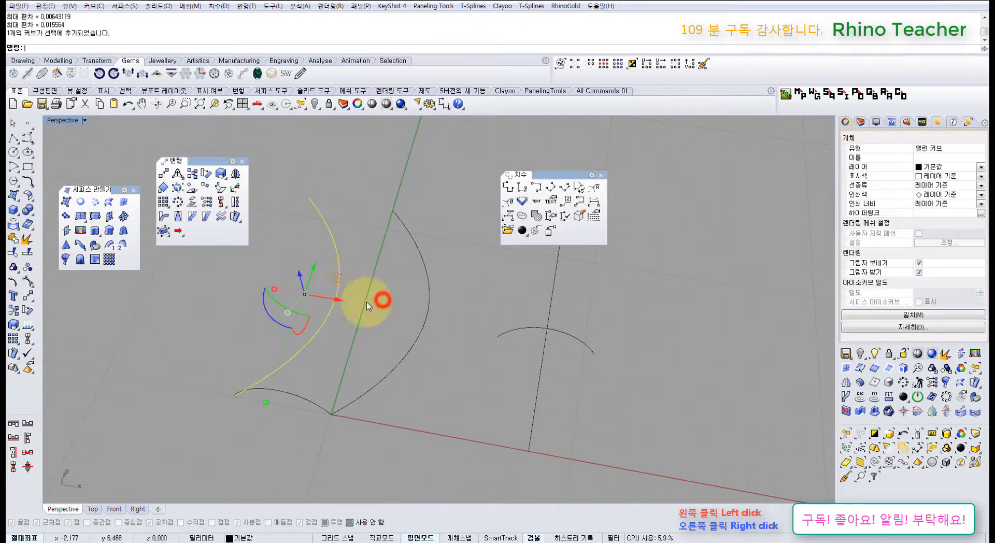
pyautogui.click(405, 318)
pyautogui.moveTo(355, 241); pyautogui.dragTo(305, 270)
pyautogui.moveTo(439, 344); pyautogui.dragTo(363, 322)
pyautogui.click(241, 317)
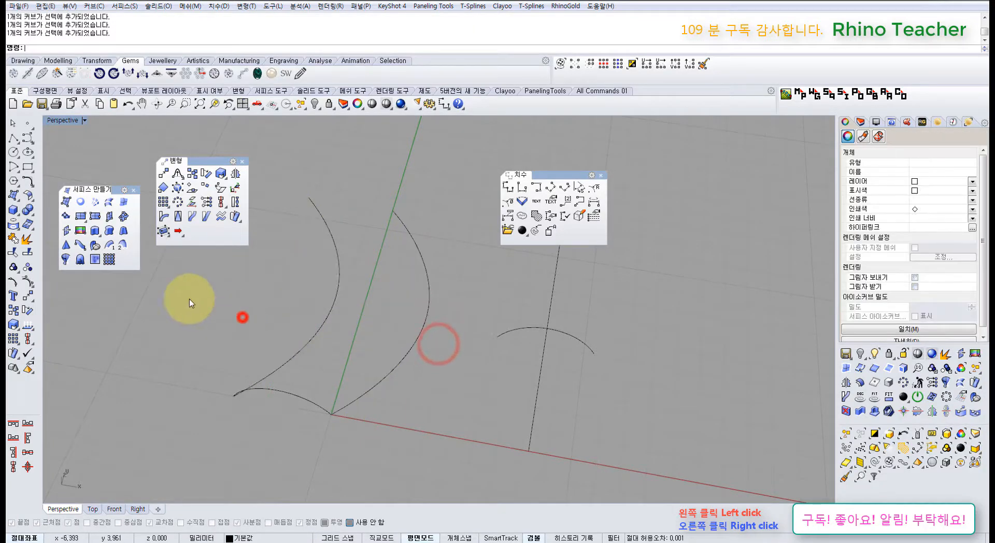
# Try a two-rail sweep of the arc along the rebuilt outer rail and the original inner rail, and cancel it.
pyautogui.click(122, 245)
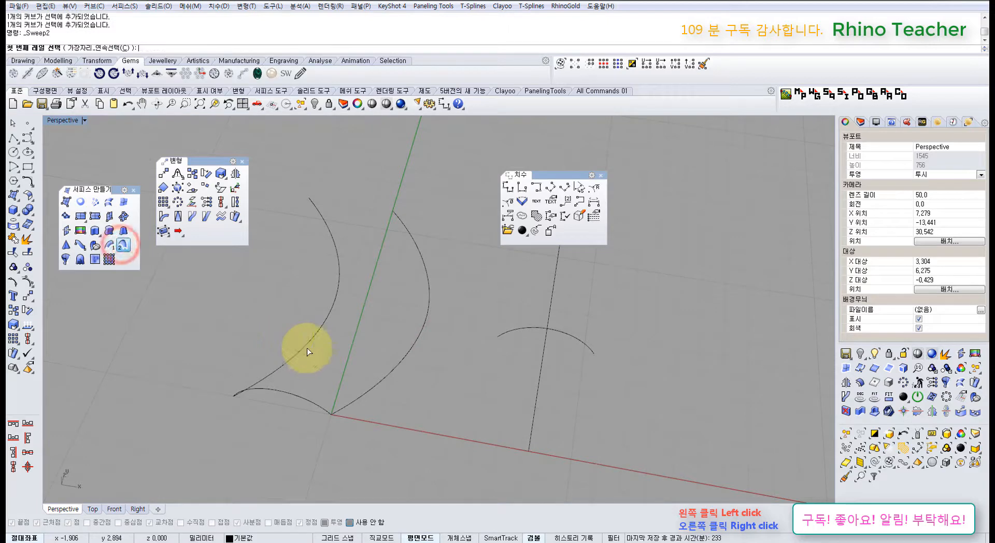
pyautogui.click(306, 347)
pyautogui.click(382, 382)
pyautogui.click(322, 405)
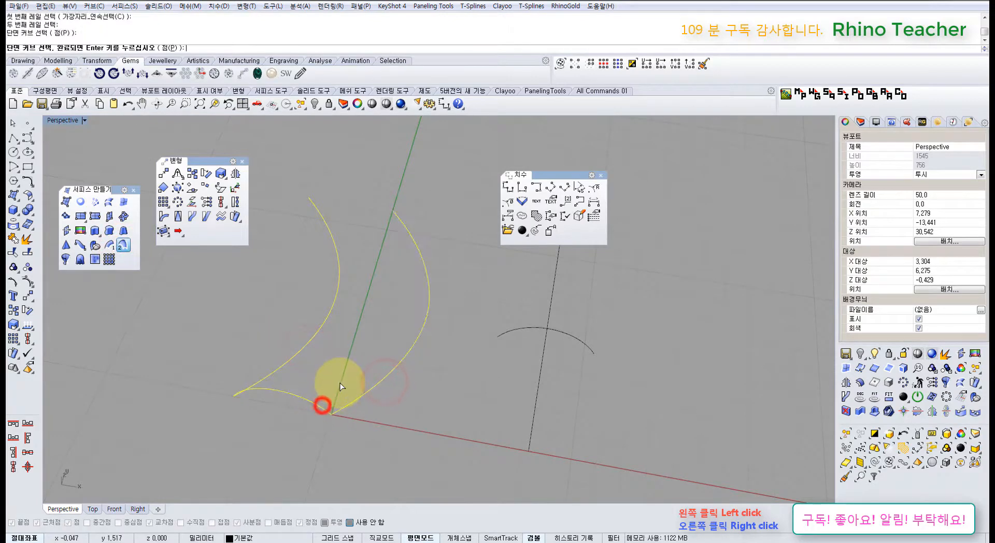
pyautogui.rightClick(337, 382)
pyautogui.moveTo(662, 250); pyautogui.dragTo(513, 311)
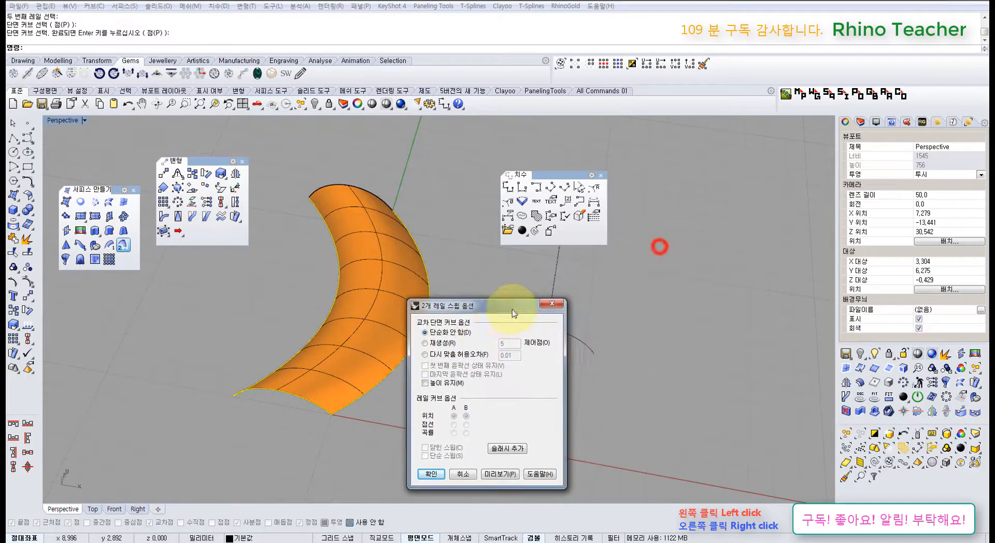
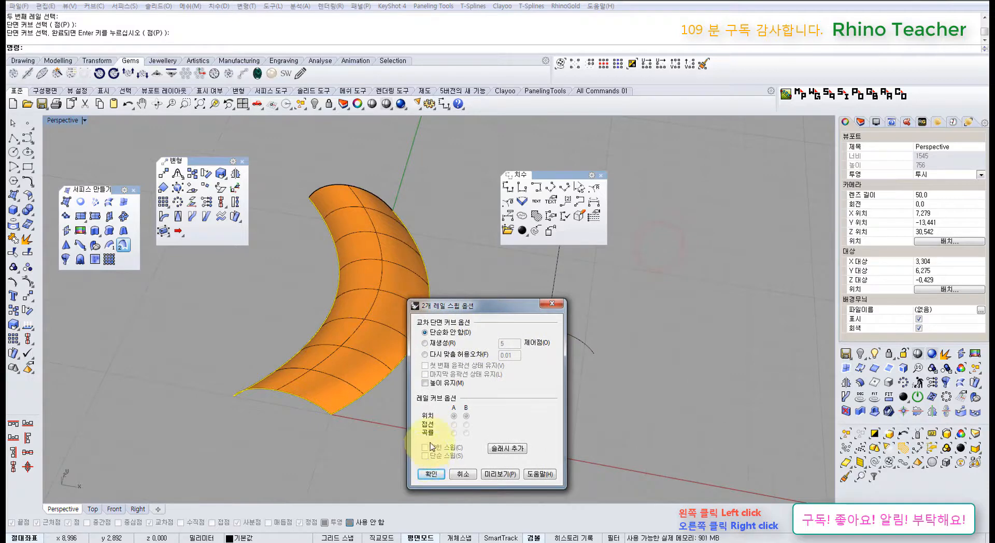
pyautogui.click(463, 475)
# Display the control points of both rail curves to compare their number, and hide them again.
pyautogui.click(398, 394)
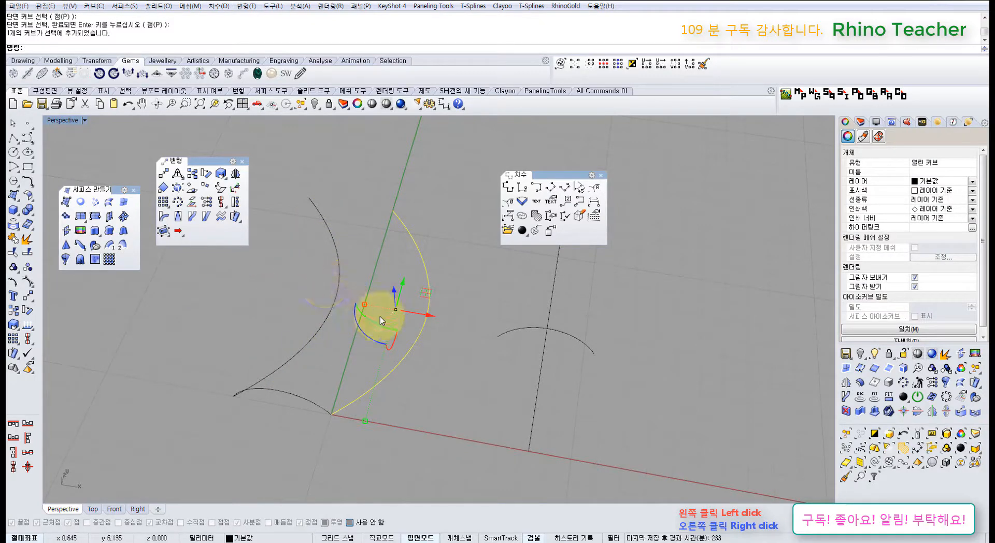
pyautogui.click(334, 329)
pyautogui.press('F10')
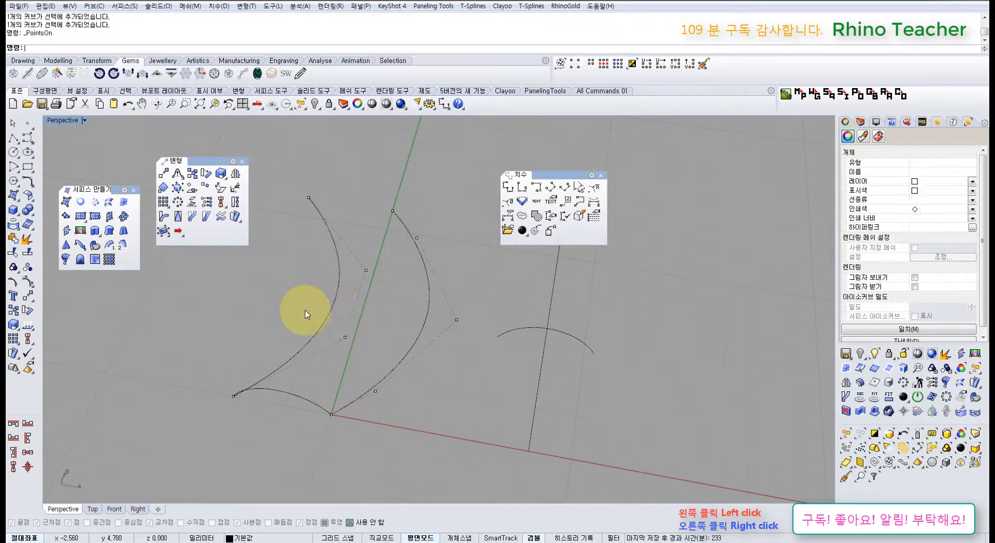
pyautogui.press('Escape')
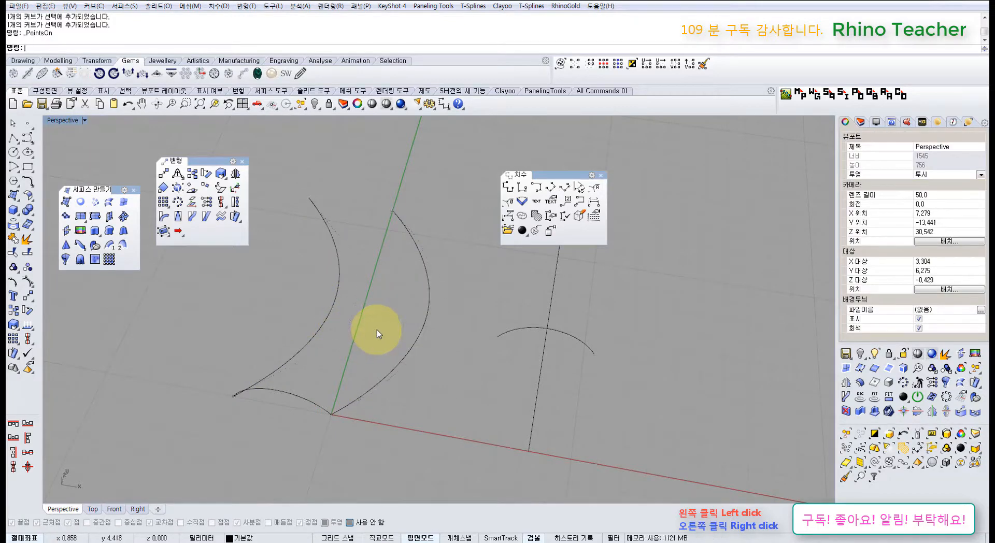
# Rebuild the inner rail curve with 5 control points and degree 3 to match the outer rail.
pyautogui.moveTo(371, 327); pyautogui.dragTo(294, 291)
pyautogui.moveTo(339, 296); pyautogui.dragTo(351, 300, button='right')
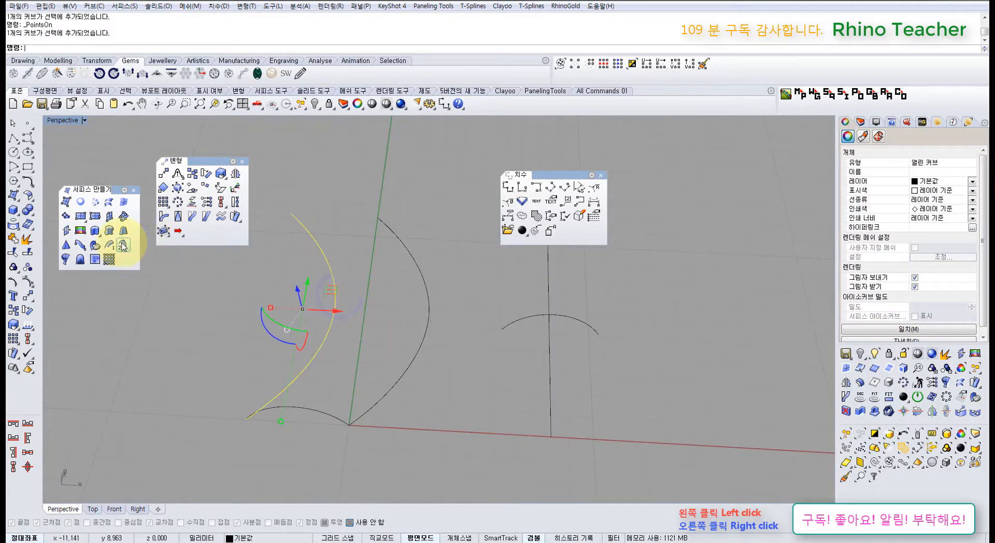
pyautogui.click(29, 182)
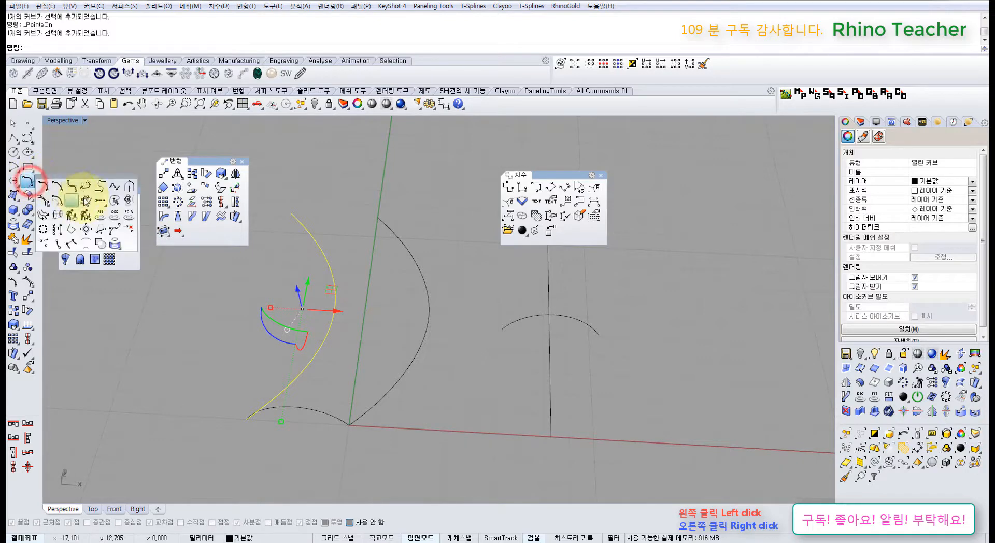
pyautogui.click(75, 217)
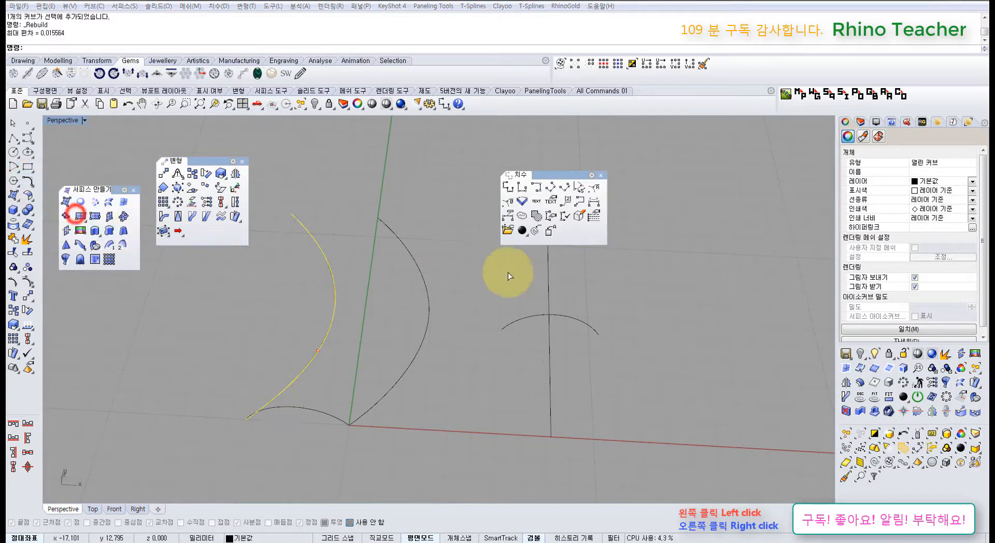
pyautogui.click(549, 288)
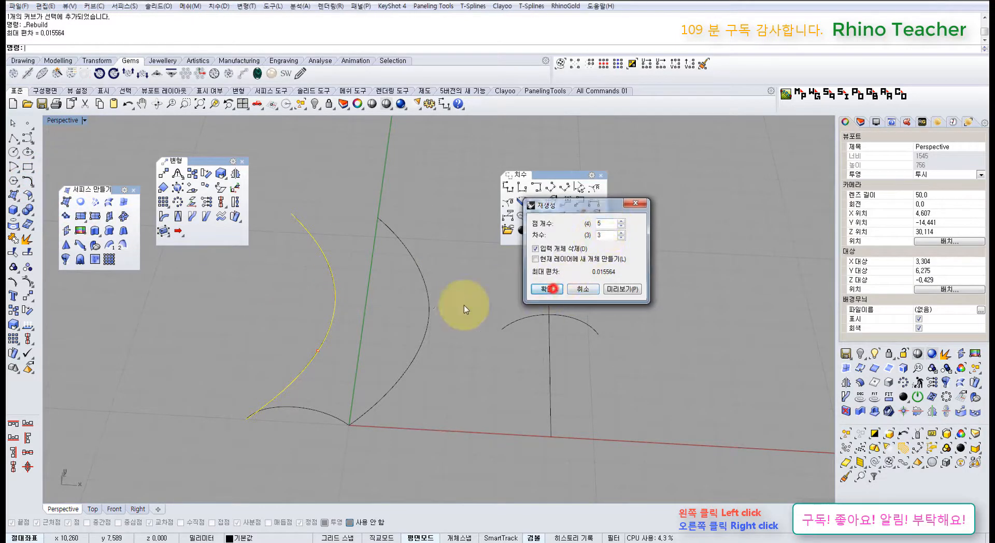
# Check the control point layout of the two rebuilt rails side by side.
pyautogui.moveTo(457, 360); pyautogui.dragTo(327, 311)
pyautogui.press('F10')
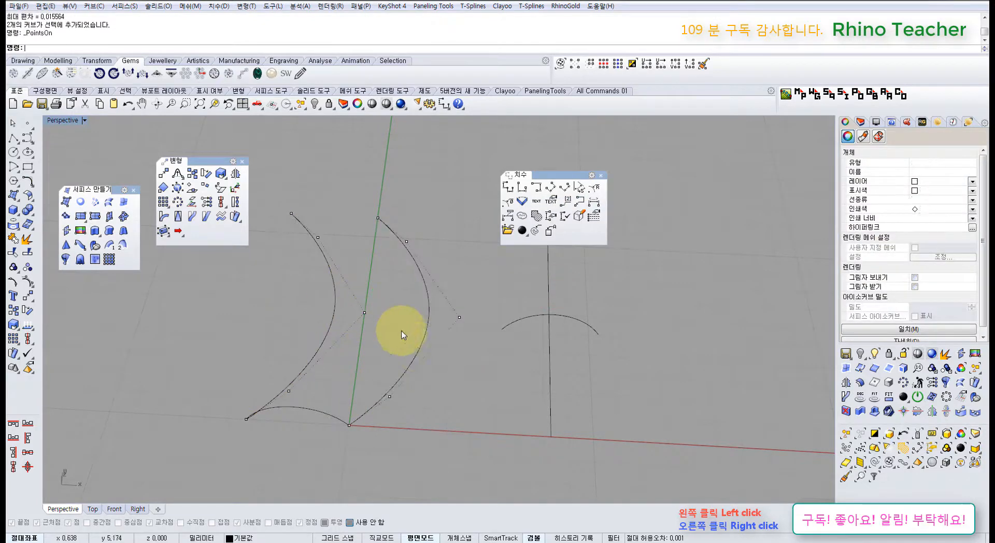
pyautogui.moveTo(344, 356); pyautogui.dragTo(300, 336, button='right')
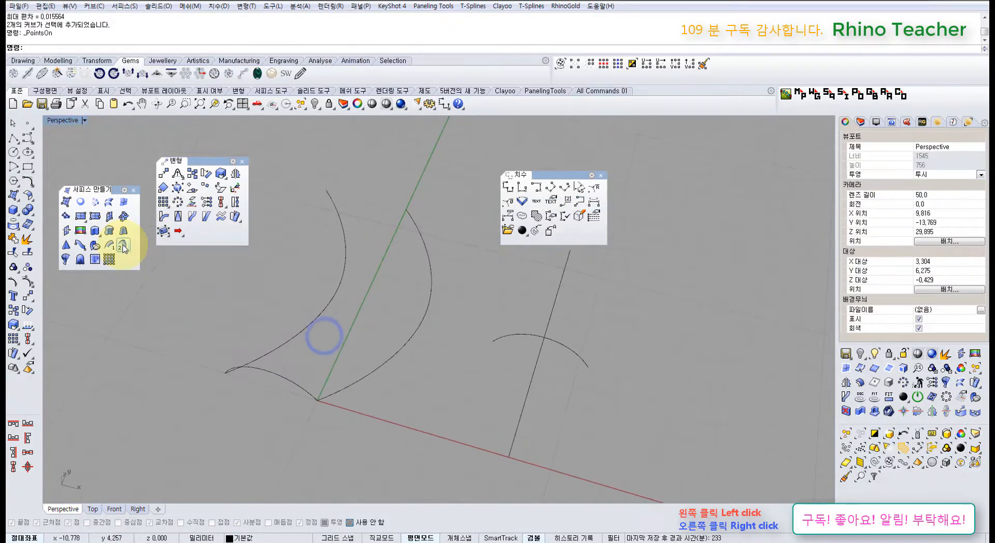
# Sweep the arc along the two rebuilt rails with the simple sweep option and preview it before accepting.
pyautogui.click(123, 244)
pyautogui.click(307, 323)
pyautogui.click(373, 366)
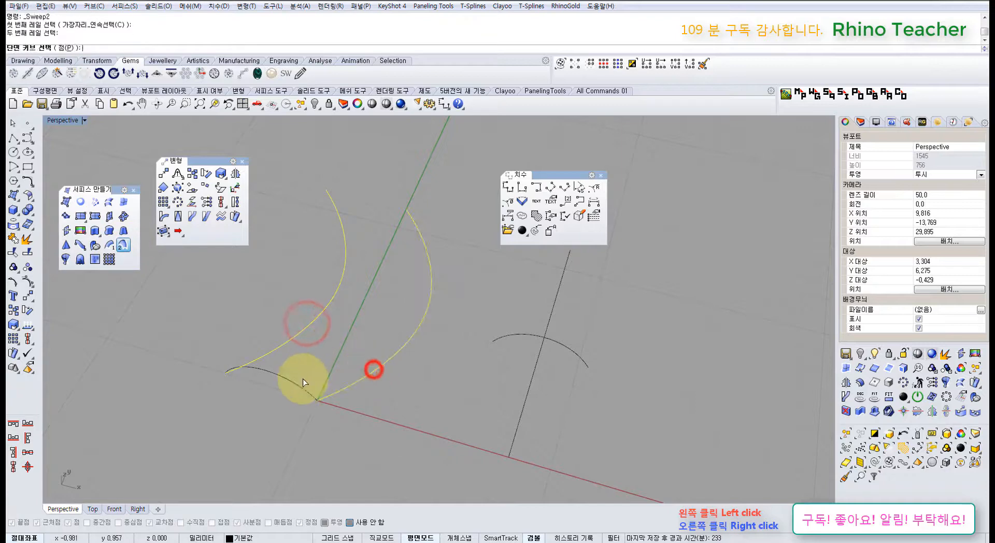
pyautogui.click(297, 383)
pyautogui.rightClick(334, 347)
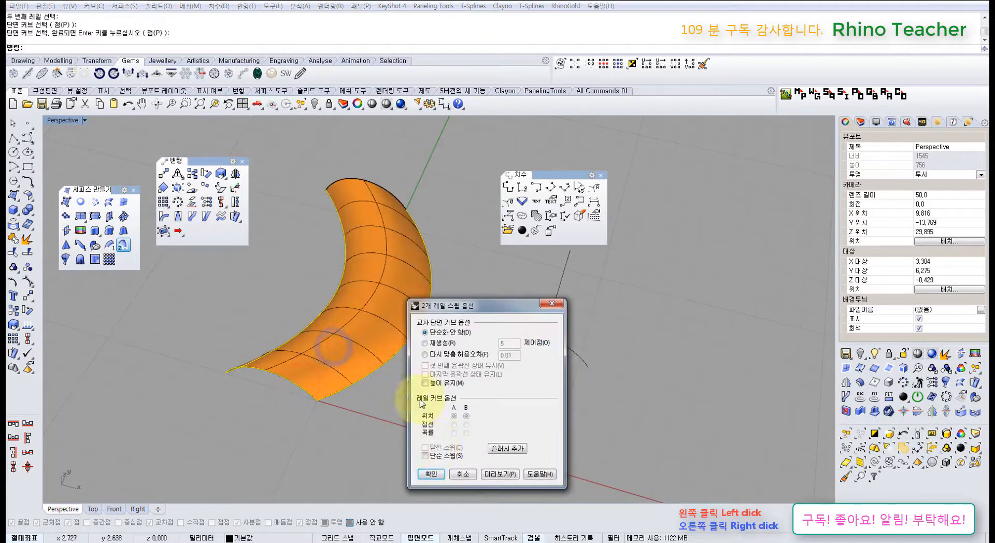
pyautogui.click(425, 456)
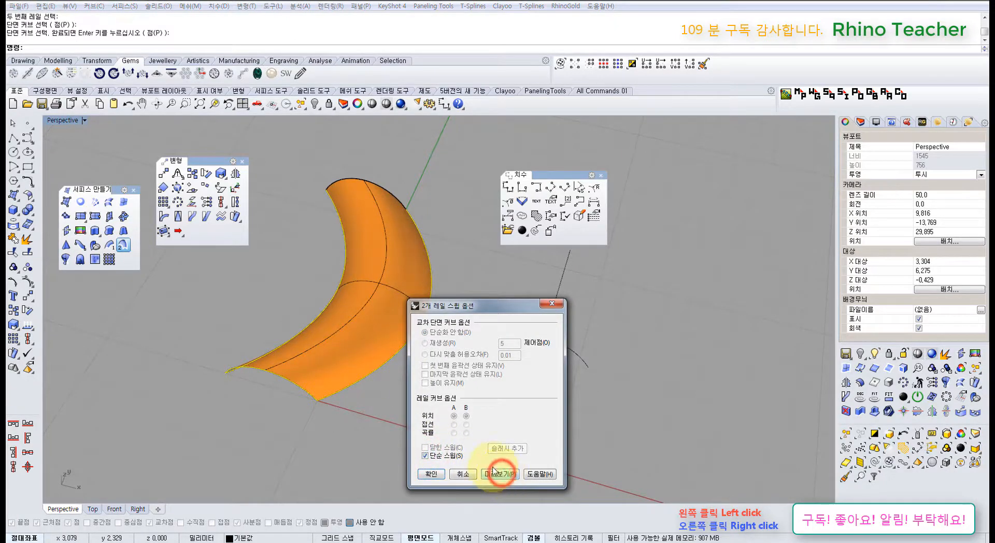
pyautogui.moveTo(334, 402)
pyautogui.mouseDown(button='right')
pyautogui.moveTo(344, 311)
pyautogui.moveTo(339, 387)
pyautogui.mouseUp(button='right')
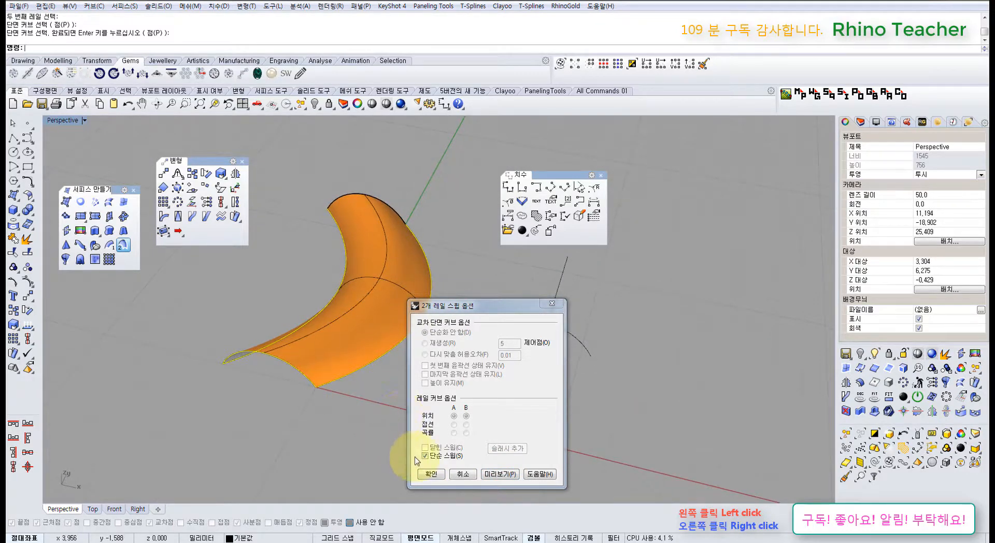
pyautogui.click(435, 475)
# Move the new swept surface away from its curves and examine its control point rows.
pyautogui.moveTo(365, 315); pyautogui.dragTo(214, 286)
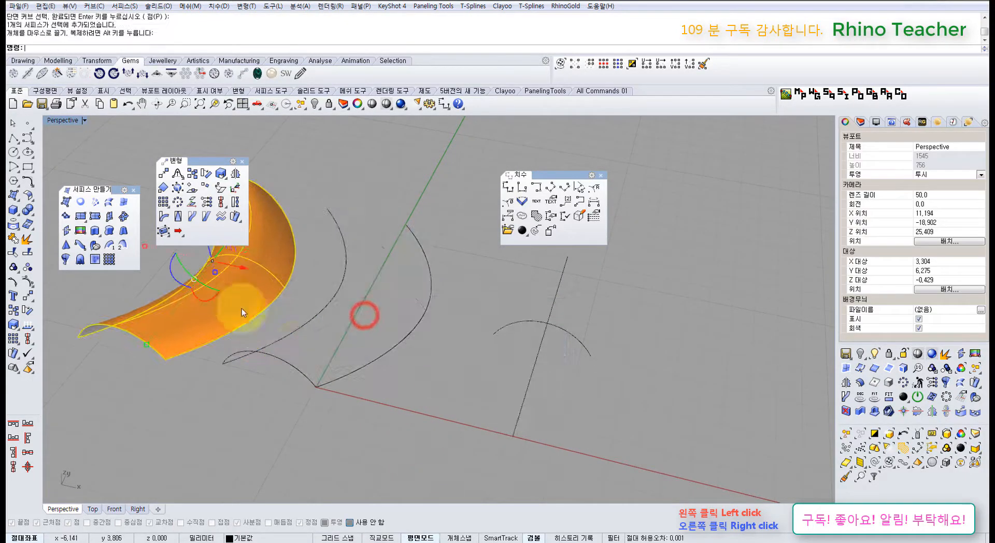
pyautogui.press('F10')
pyautogui.moveTo(337, 345); pyautogui.dragTo(304, 422, button='right')
pyautogui.moveTo(317, 438); pyautogui.dragTo(421, 422)
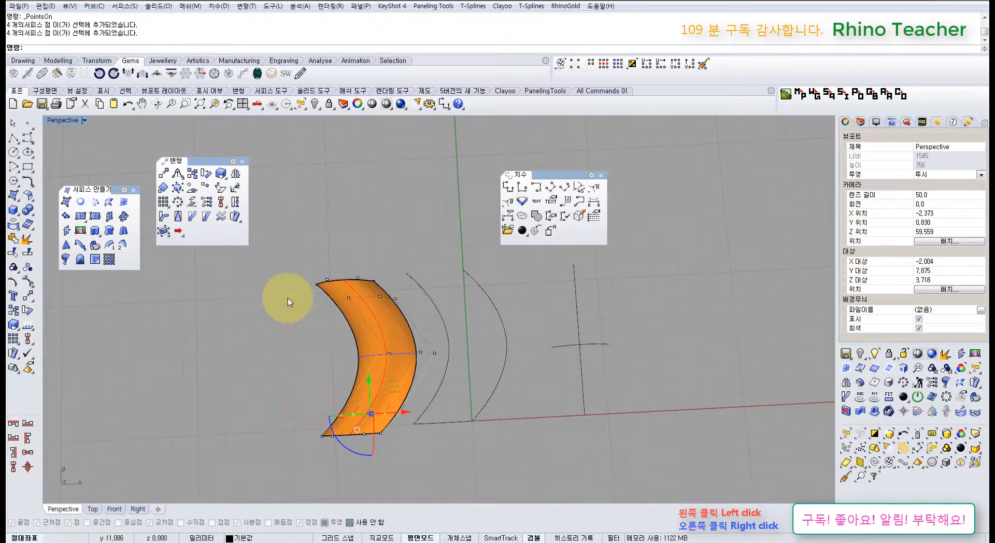
pyautogui.click(303, 356)
pyautogui.moveTo(367, 377); pyautogui.dragTo(369, 350, button='right')
pyautogui.press('Escape')
# Delete the swept surface, keeping the rail and cross-section curves.
pyautogui.click(378, 375)
pyautogui.moveTo(399, 404); pyautogui.dragTo(414, 371, button='right')
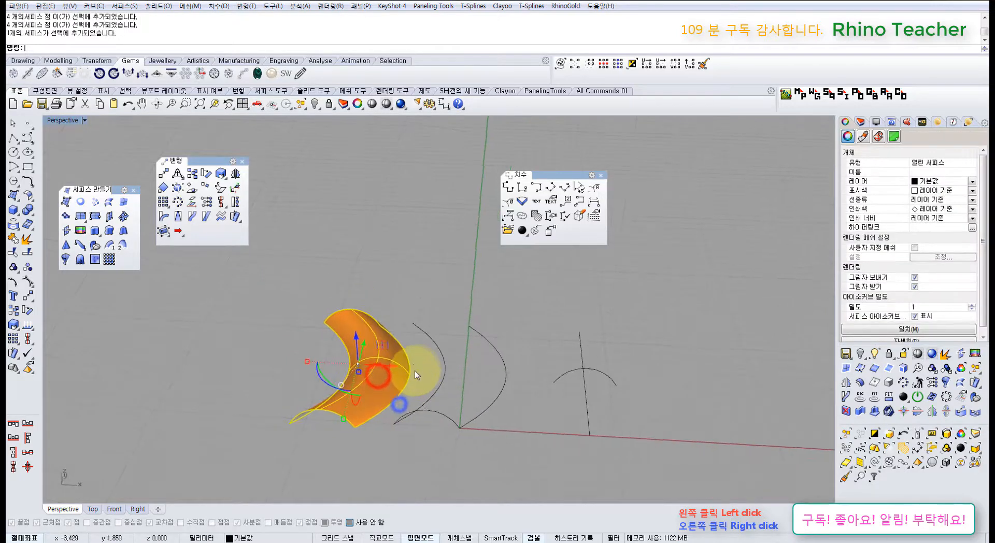
pyautogui.press('Delete')
# In the Front view, mirror a copy of the cross-section arc downward across the horizontal line through its endpoints.
pyautogui.moveTo(426, 408); pyautogui.dragTo(462, 379, button='right')
pyautogui.click(454, 397)
pyautogui.hotkey('ctrl', 'F2')
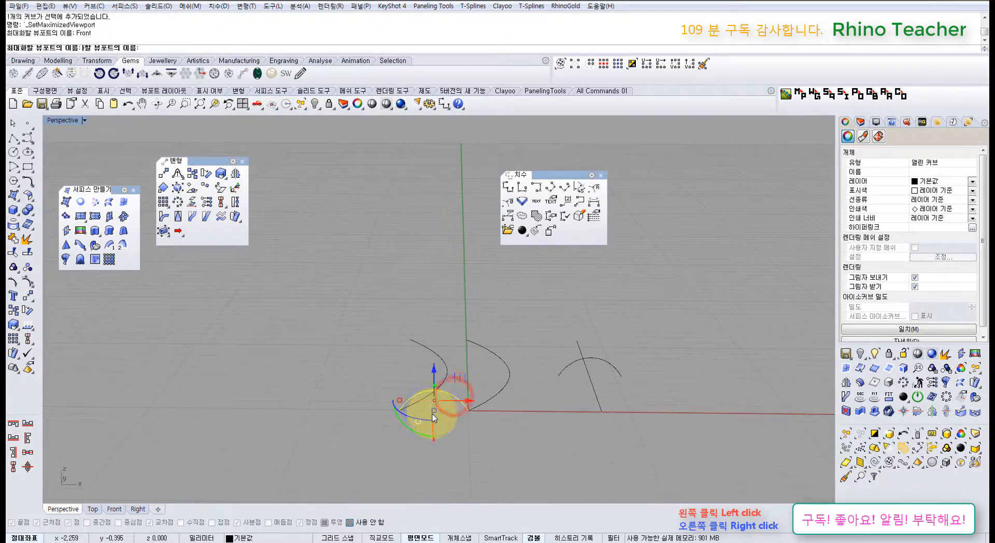
pyautogui.moveTo(351, 412); pyautogui.dragTo(456, 407, button='right')
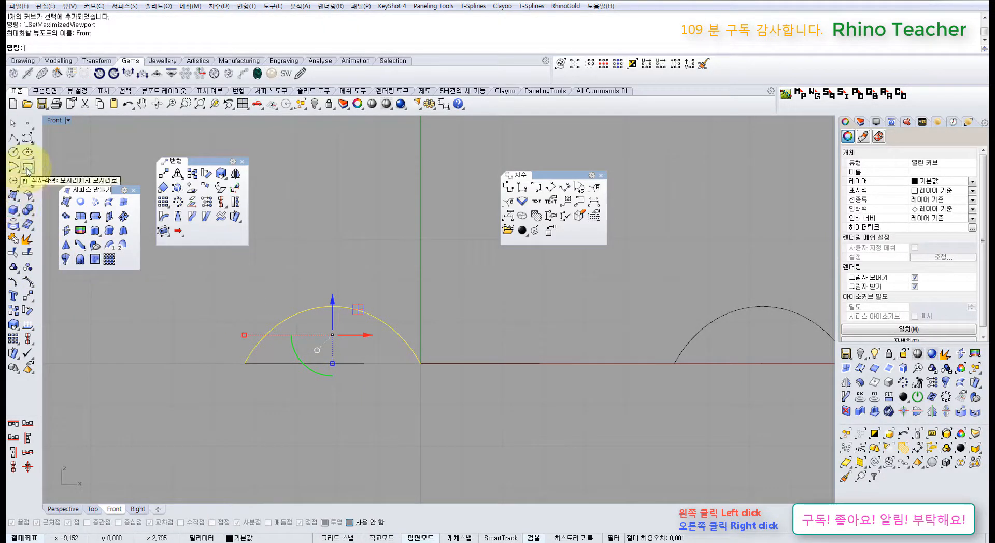
pyautogui.scroll(2, 230, 315)
pyautogui.middleClick(231, 316)
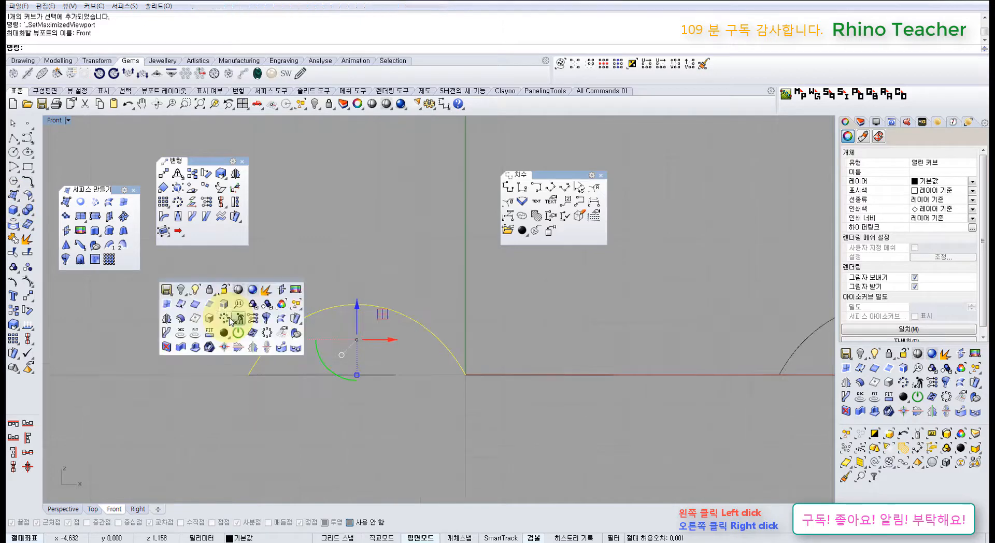
pyautogui.click(166, 317)
pyautogui.click(249, 375)
pyautogui.click(495, 412)
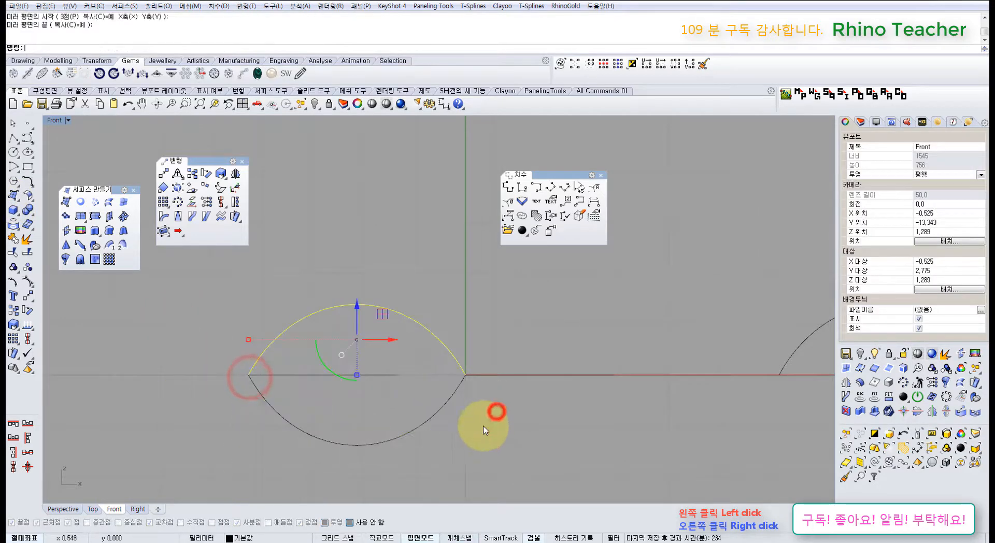
# Join the arc and its mirrored copy into one closed cross section and switch to the Perspective view.
pyautogui.keyDown('shift'); pyautogui.moveTo(446, 442); pyautogui.dragTo(415, 418); pyautogui.keyUp('shift')
pyautogui.hotkey('ctrl', 'j')
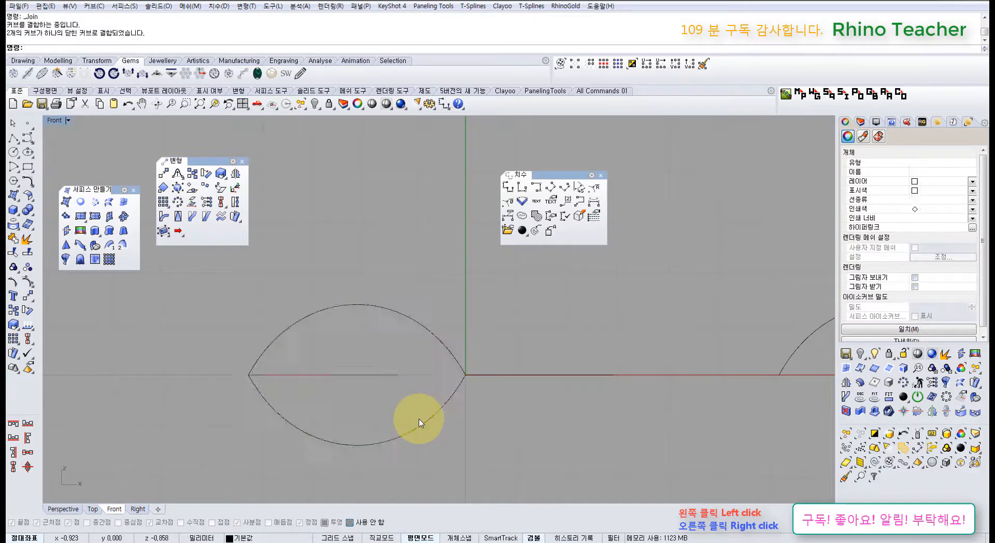
pyautogui.click(418, 419)
pyautogui.hotkey('ctrl', 'F4')
pyautogui.moveTo(440, 344); pyautogui.dragTo(355, 388, button='right')
pyautogui.click(348, 388)
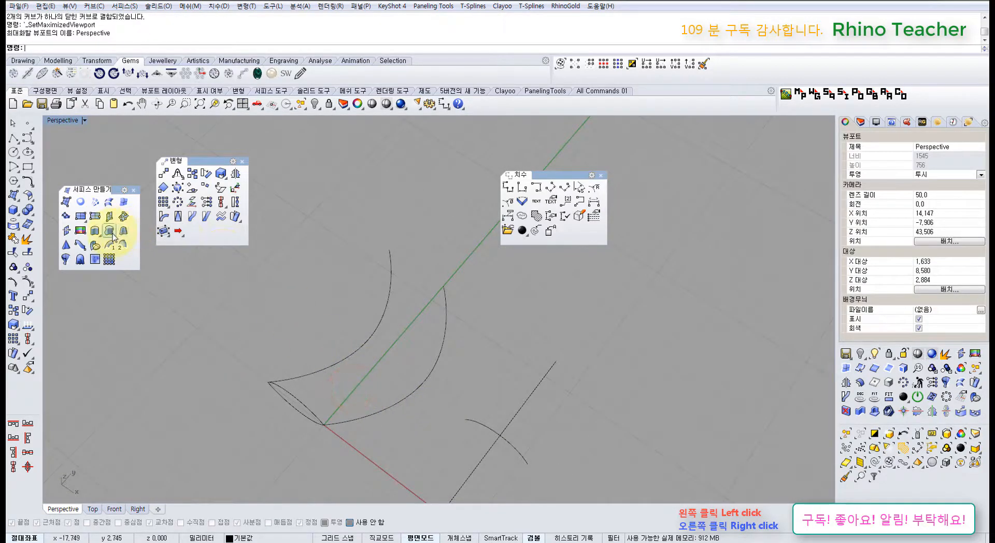
# Try a two-rail sweep of the closed lens-shaped section along both rails and check its options before cancelling.
pyautogui.click(296, 397)
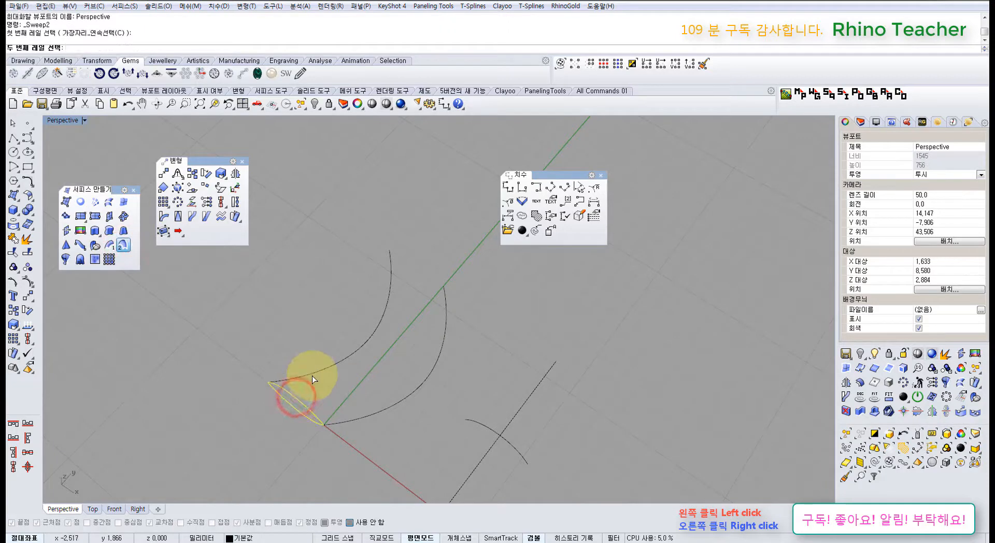
pyautogui.rightClick(311, 375)
pyautogui.click(311, 375)
pyautogui.click(360, 415)
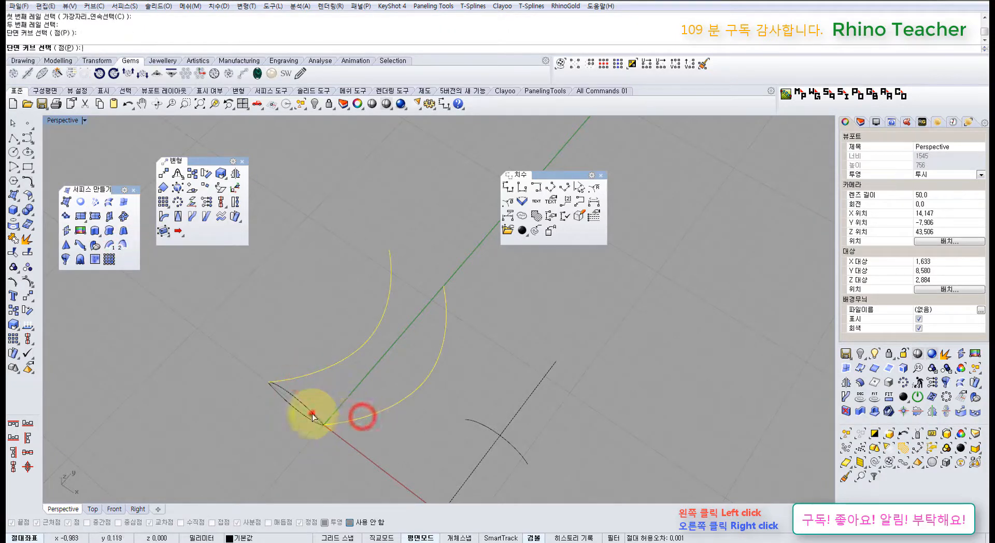
pyautogui.click(312, 413)
pyautogui.rightClick(347, 396)
pyautogui.rightClick(347, 396)
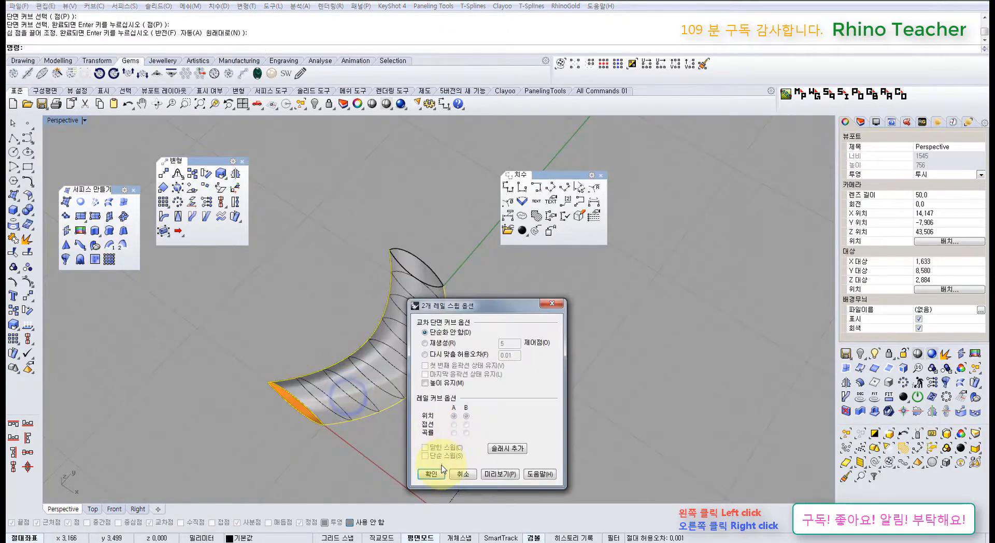
pyautogui.click(463, 473)
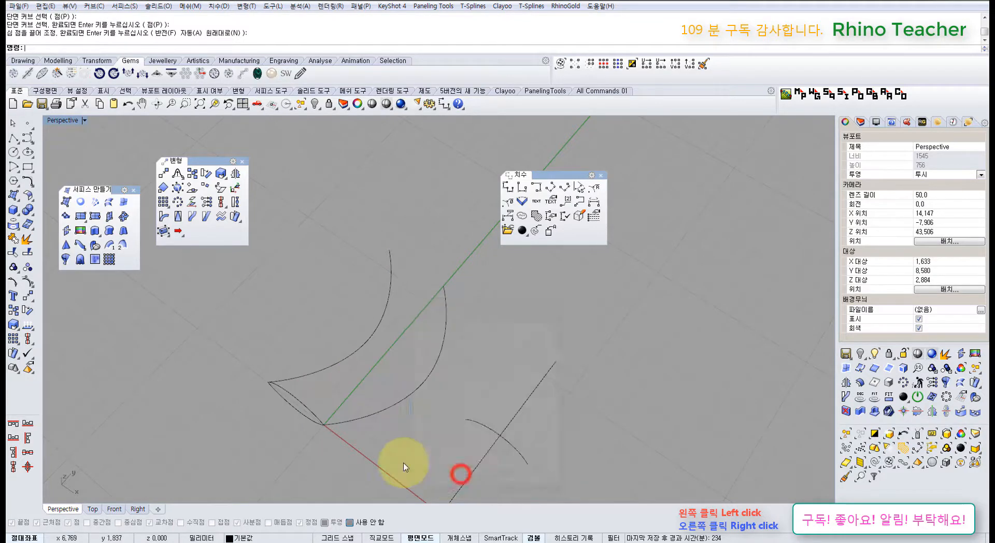
# Replace the closed lens-shaped section with a vertical two-point circle whose diameter spans the near endpoints of the two rails.
pyautogui.click(321, 409)
pyautogui.press('Delete')
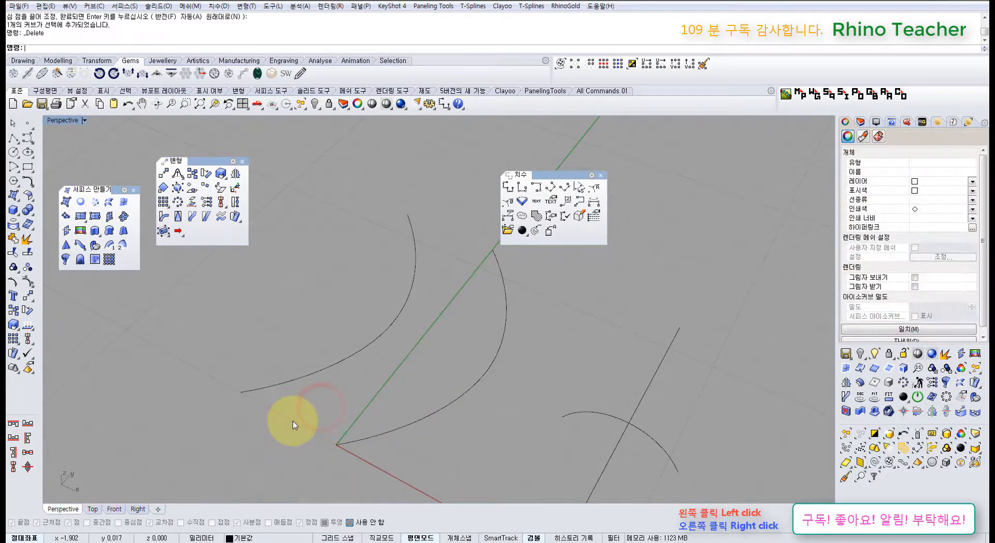
pyautogui.click(16, 153)
pyautogui.moveTo(55, 153); pyautogui.dragTo(126, 294)
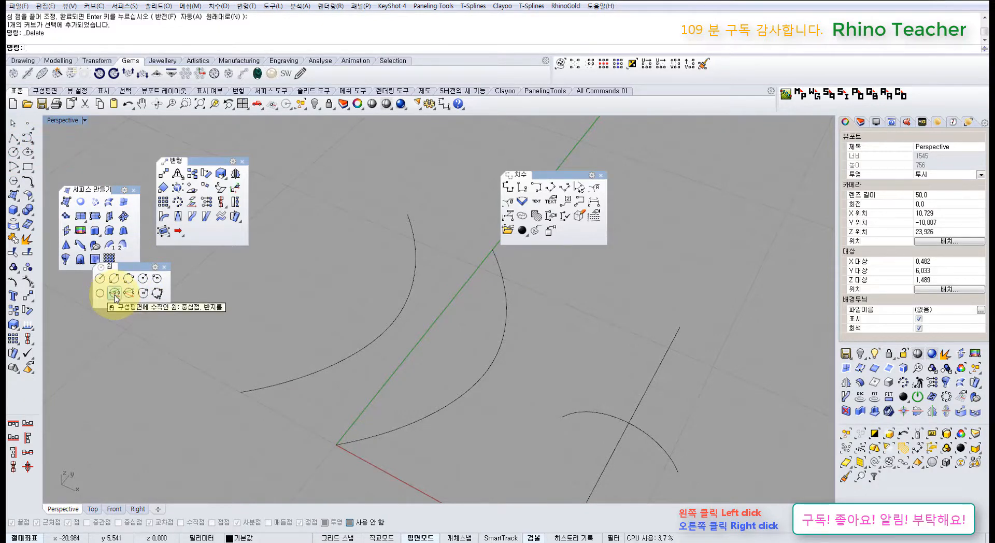
pyautogui.click(115, 294)
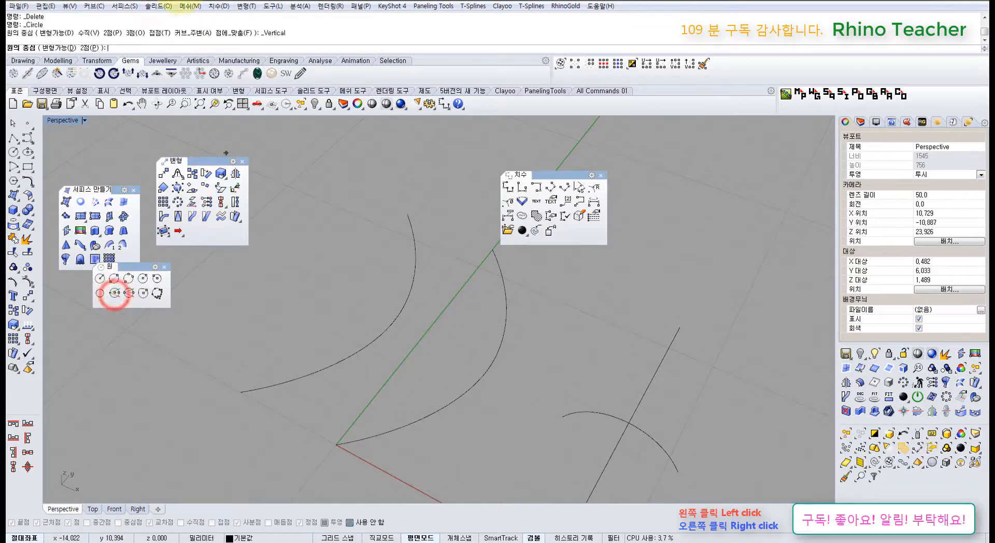
pyautogui.click(89, 48)
pyautogui.click(241, 392)
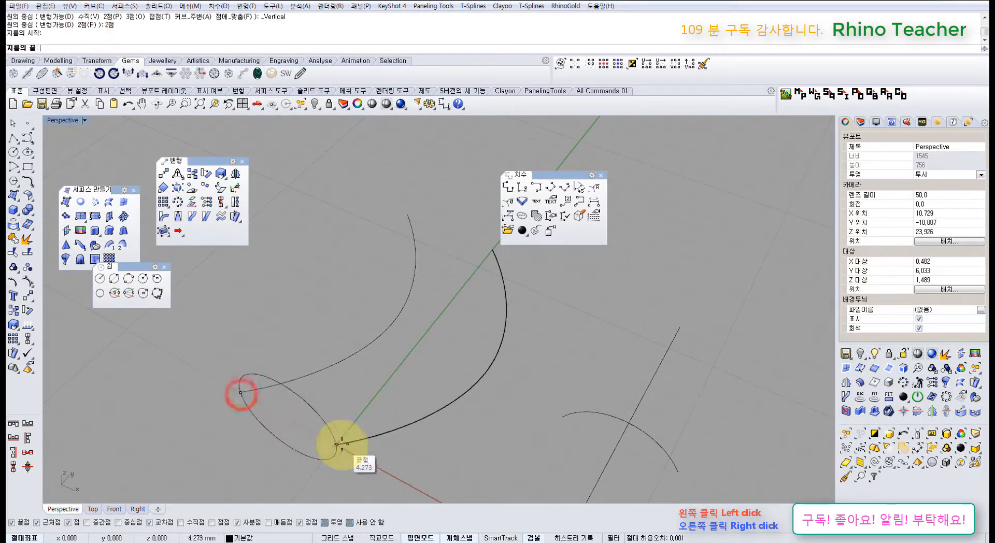
pyautogui.click(340, 444)
pyautogui.moveTo(335, 411); pyautogui.dragTo(342, 311, button='right')
pyautogui.click(329, 294)
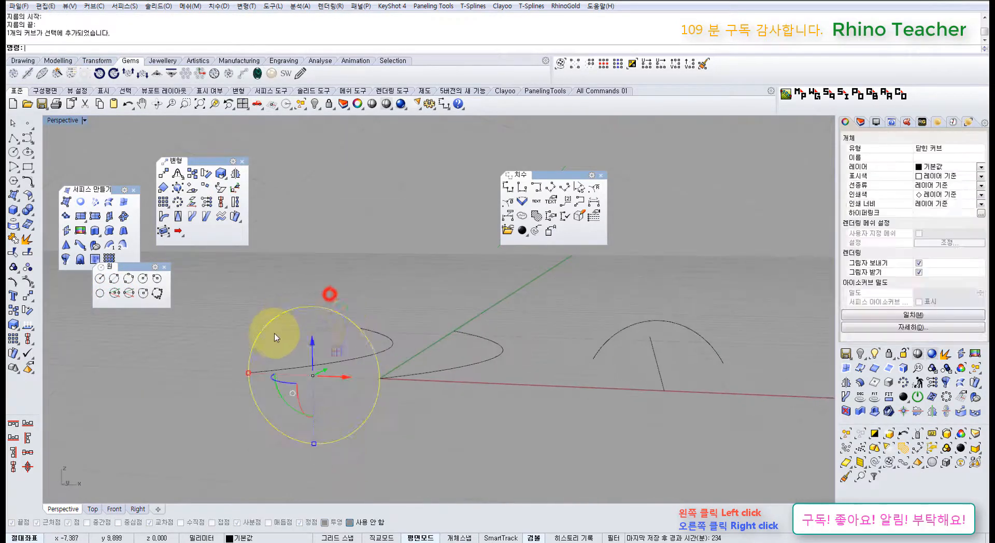
pyautogui.moveTo(437, 312); pyautogui.dragTo(381, 370, button='right')
pyautogui.click(397, 340)
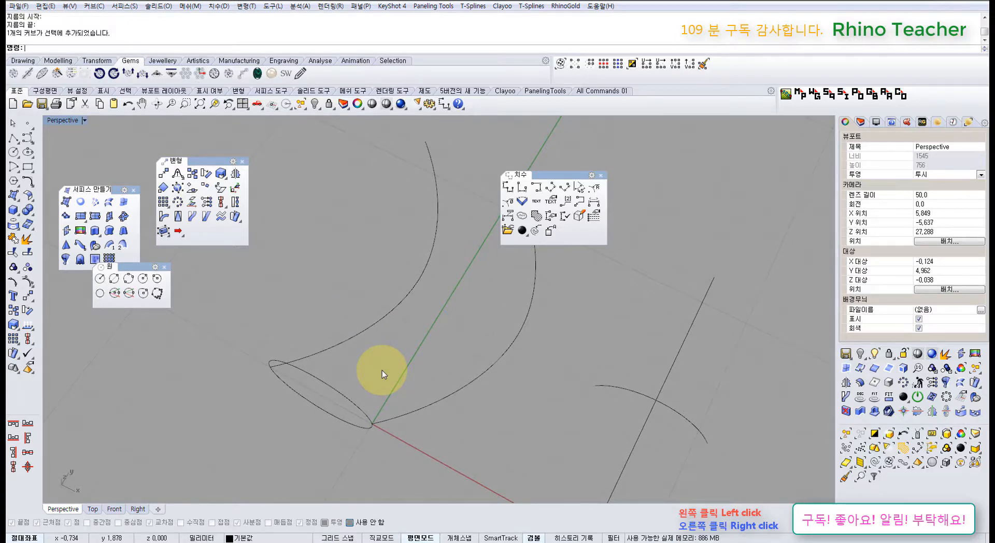
# Try a two-rail sweep of the vertical circle along both rails and check its options before cancelling.
pyautogui.moveTo(378, 370); pyautogui.dragTo(111, 289, button='right')
pyautogui.moveTo(263, 295); pyautogui.dragTo(297, 282, button='right')
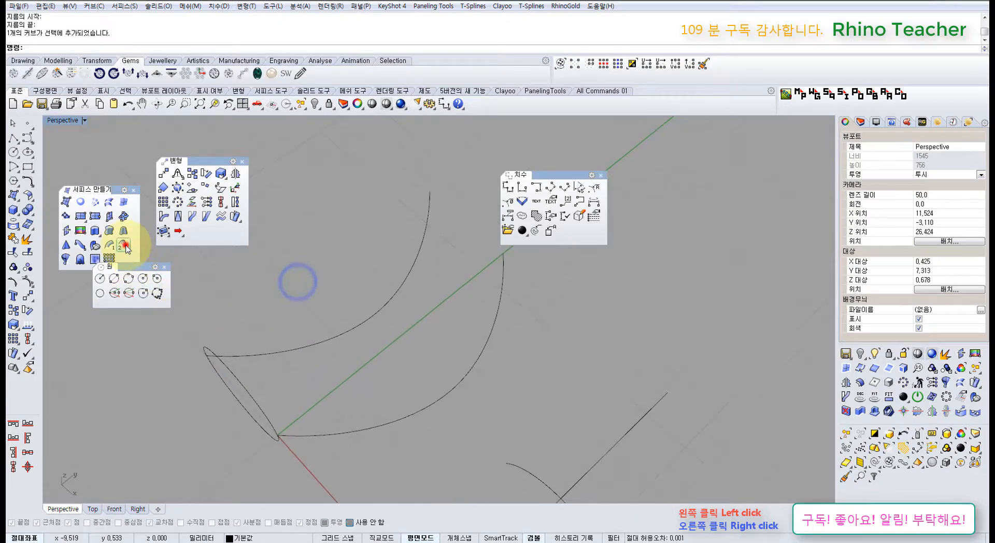
pyautogui.click(123, 244)
pyautogui.click(291, 350)
pyautogui.click(366, 438)
pyautogui.moveTo(280, 413); pyautogui.dragTo(325, 406, button='right')
pyautogui.click(601, 175)
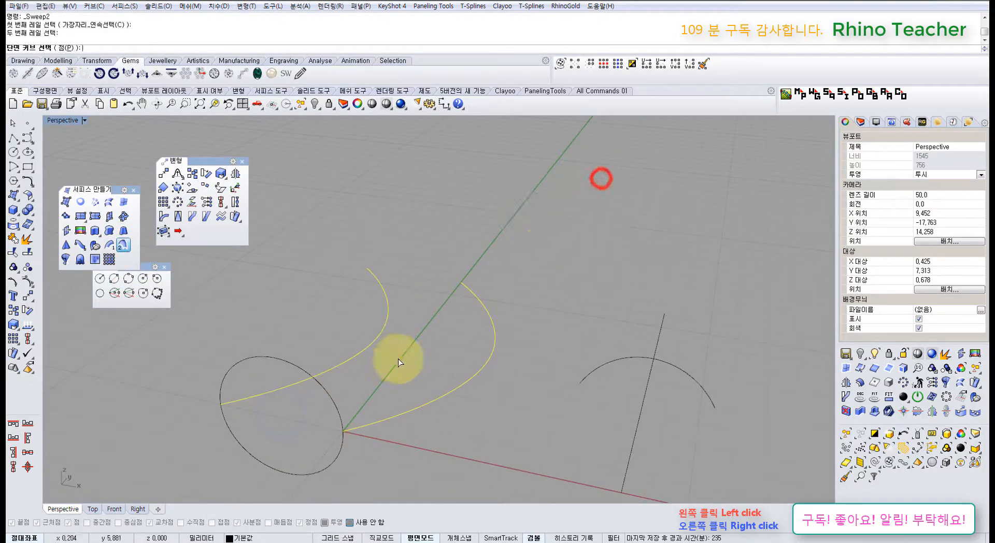
pyautogui.moveTo(371, 380); pyautogui.dragTo(397, 366, button='right')
pyautogui.click(394, 369)
pyautogui.rightClick(398, 365)
pyautogui.rightClick(398, 365)
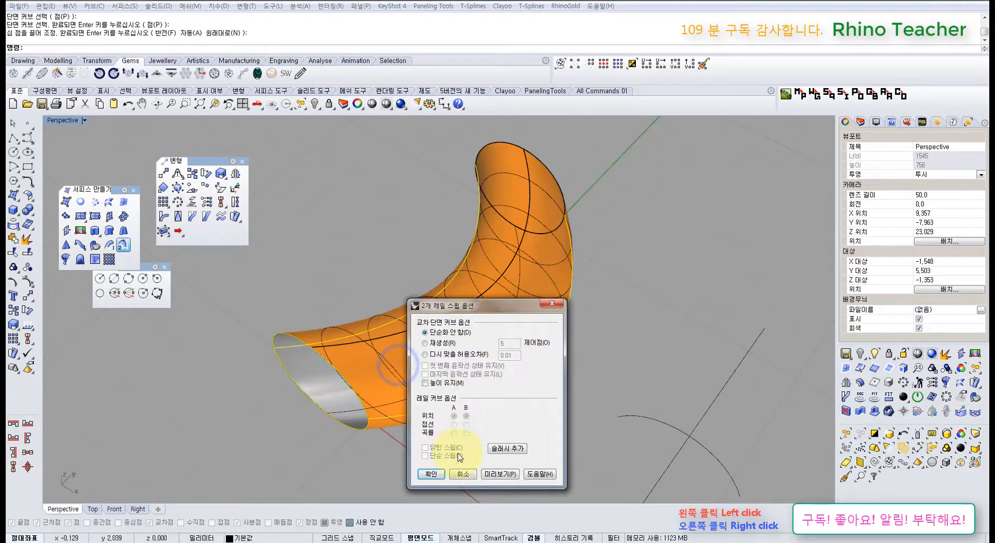
pyautogui.click(459, 473)
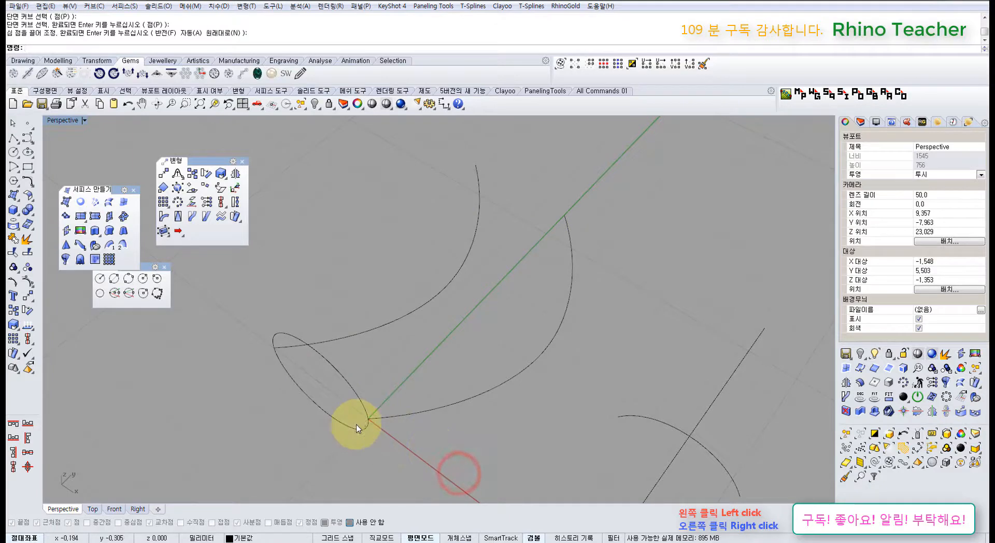
# Undo the circle, joining and mirroring to return to the single arc section, and delete the restored swept surface.
pyautogui.click(337, 421)
pyautogui.hotkey('ctrl', 'z')
pyautogui.hotkey('ctrl', 'z')
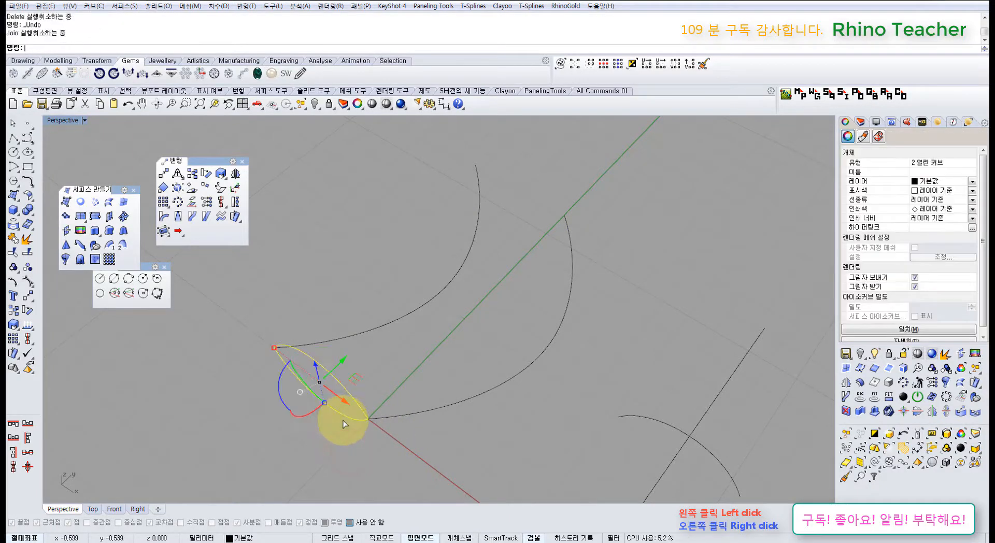
pyautogui.hotkey('ctrl', 'z')
pyautogui.moveTo(315, 347); pyautogui.dragTo(294, 401, button='right')
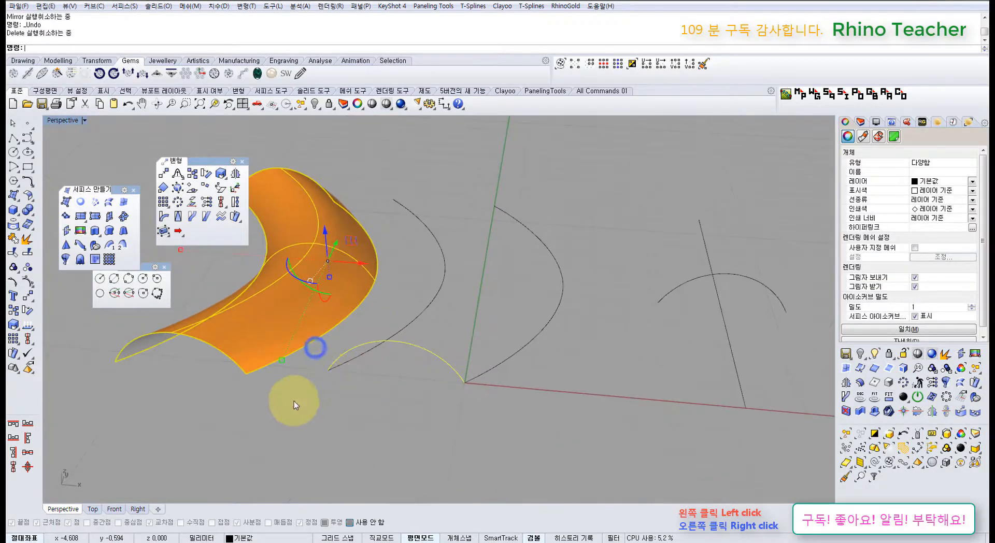
pyautogui.click(293, 401)
pyautogui.click(236, 327)
pyautogui.press('Delete')
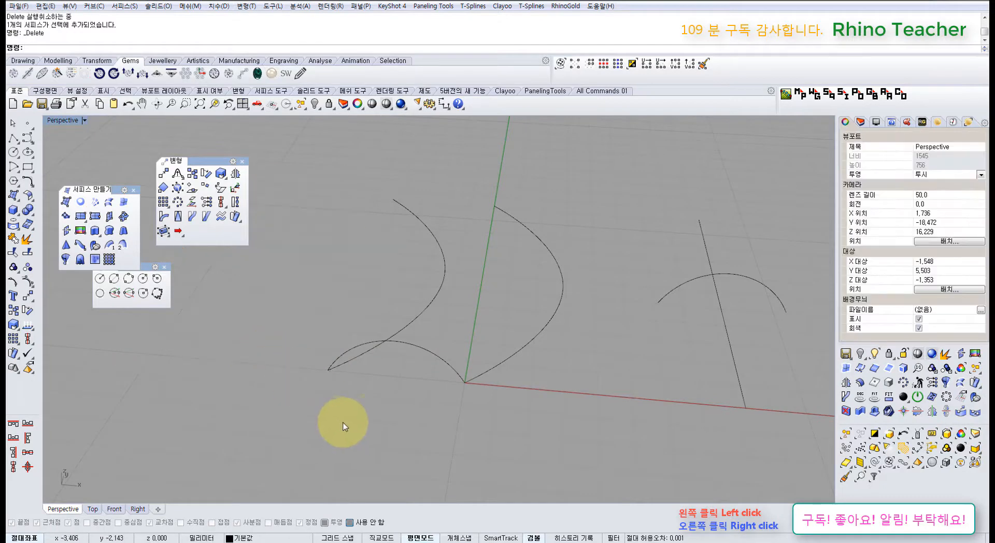
# Delete the arc cross section between the near endpoints of the two rails.
pyautogui.click(432, 365)
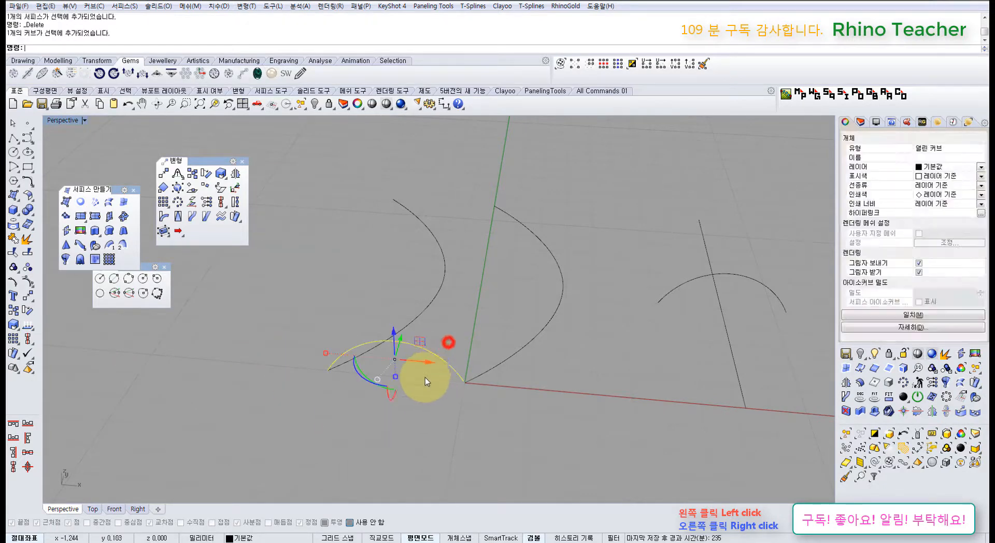
pyautogui.moveTo(425, 377)
pyautogui.mouseDown(button='right')
pyautogui.moveTo(421, 409)
pyautogui.moveTo(424, 376)
pyautogui.mouseUp(button='right')
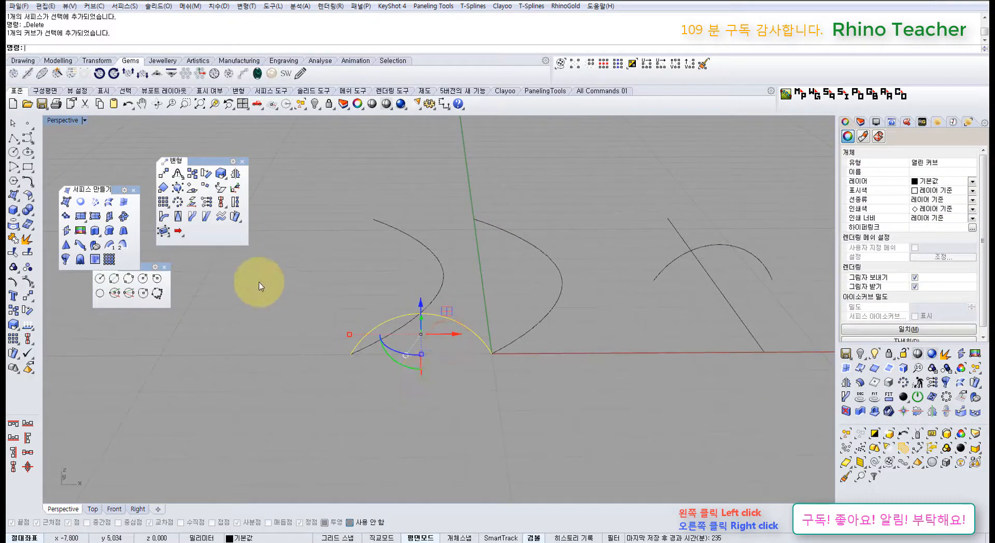
pyautogui.click(29, 180)
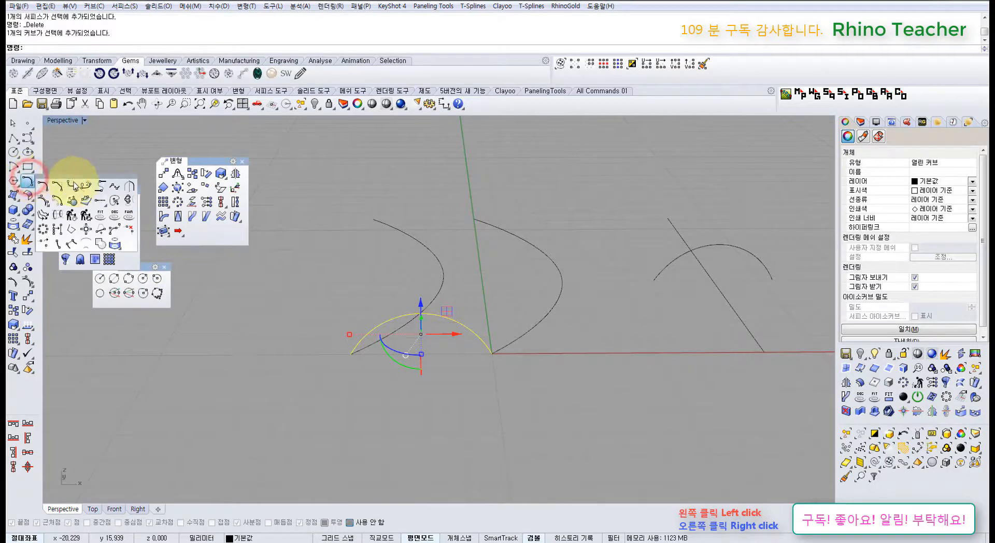
pyautogui.click(480, 296)
pyautogui.moveTo(474, 312); pyautogui.dragTo(450, 341)
pyautogui.moveTo(449, 340); pyautogui.dragTo(438, 367, button='right')
pyautogui.press('Delete')
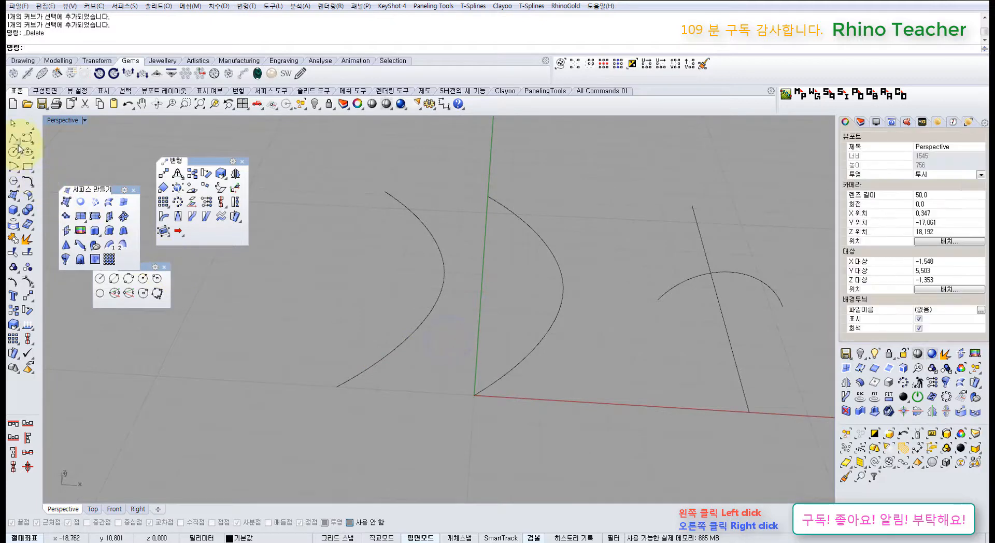
# Draw a three-point polyline between the near endpoints of the two rails, with a vertex roughly midway.
pyautogui.click(14, 138)
pyautogui.click(336, 386)
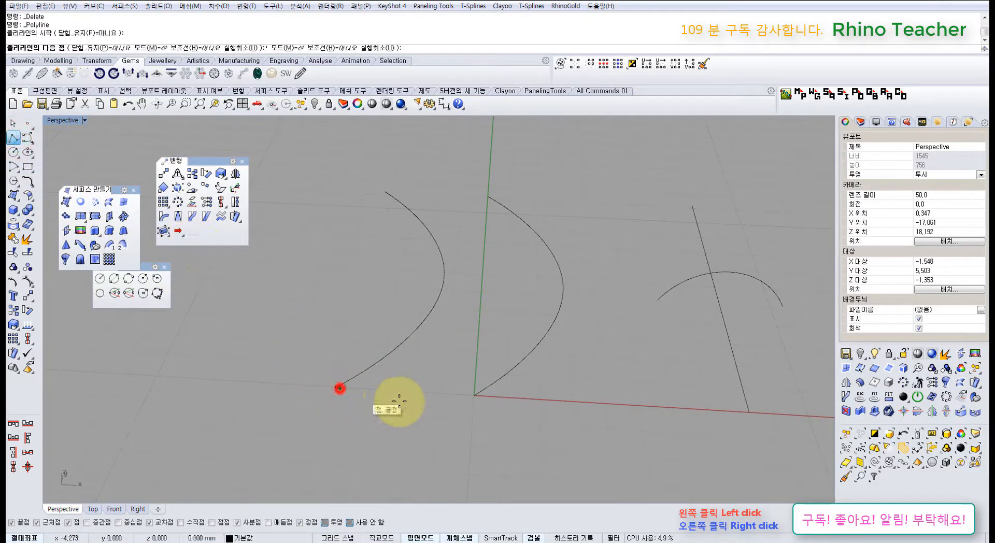
pyautogui.click(395, 390)
pyautogui.click(473, 395)
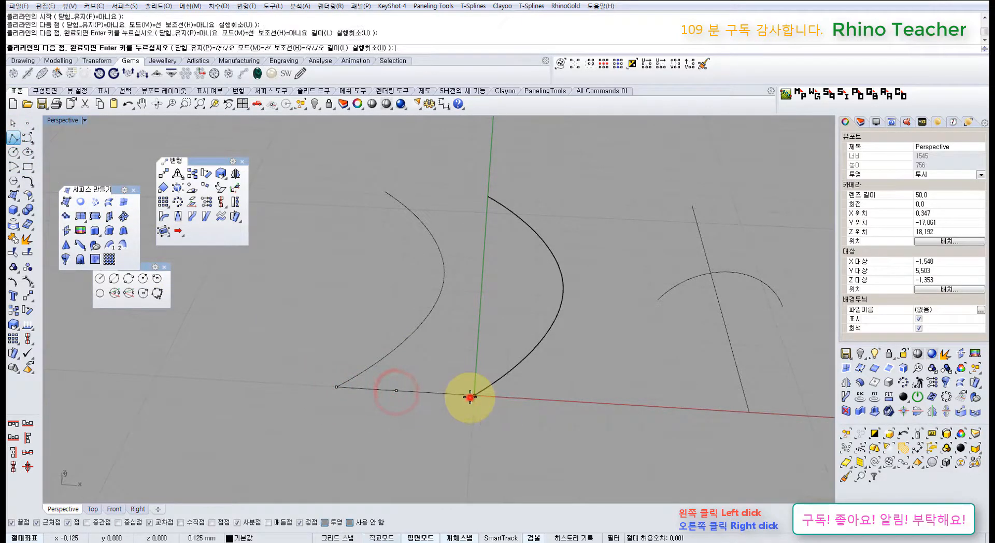
pyautogui.rightClick(469, 396)
# Show the polyline's control points and raise its middle point vertically to form a peaked cross section.
pyautogui.click(455, 382)
pyautogui.press('F10')
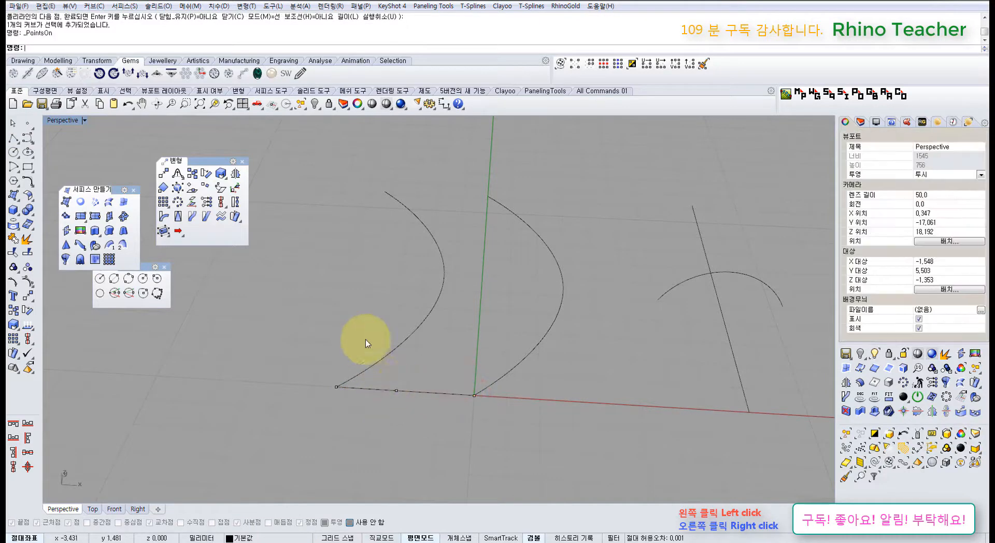
pyautogui.click(397, 388)
pyautogui.moveTo(426, 357); pyautogui.dragTo(401, 351, button='right')
pyautogui.click(369, 379)
pyautogui.click(416, 355)
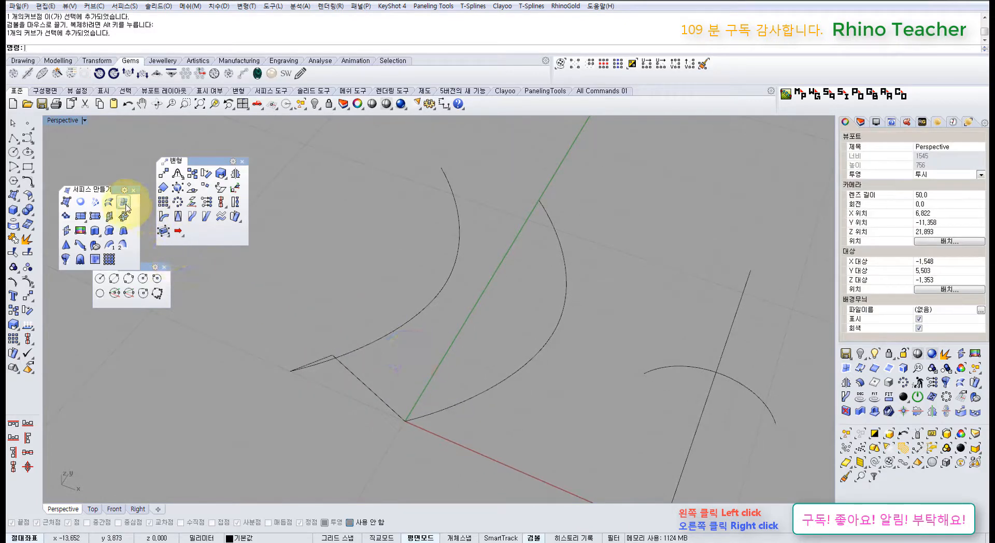
# Try sweeping the peaked polyline along both rails with the simple sweep option, inspecting the preview before cancelling.
pyautogui.click(117, 245)
pyautogui.click(364, 346)
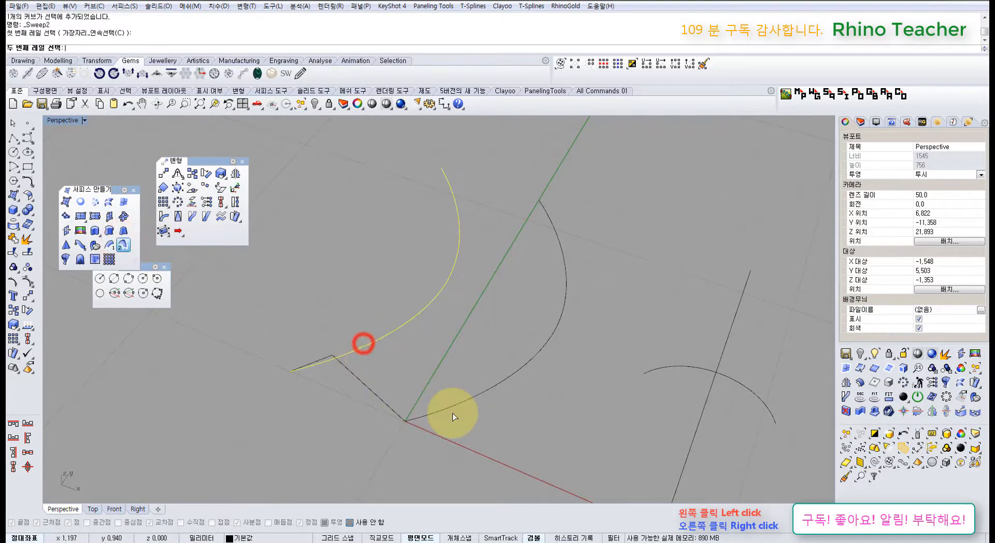
pyautogui.click(445, 410)
pyautogui.click(392, 412)
pyautogui.rightClick(392, 412)
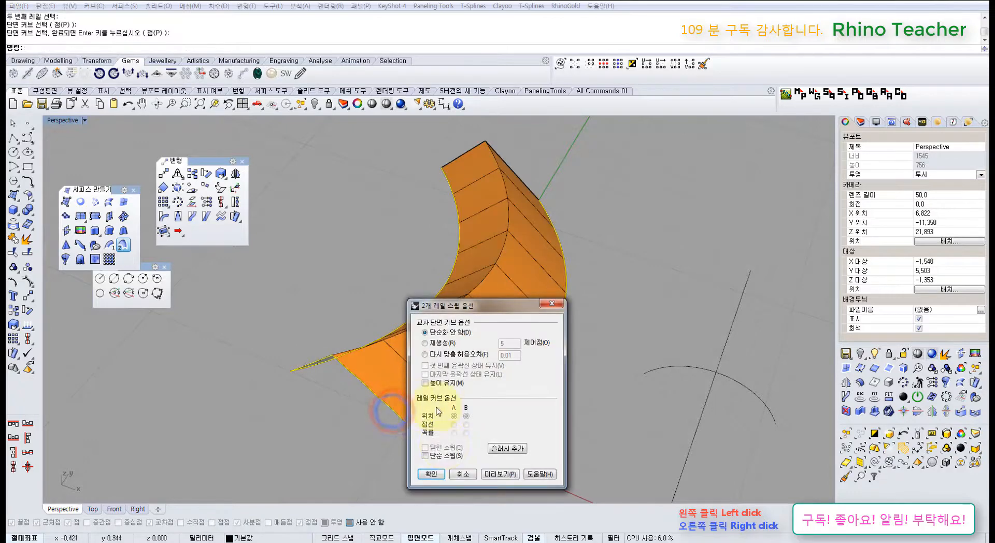
pyautogui.click(499, 473)
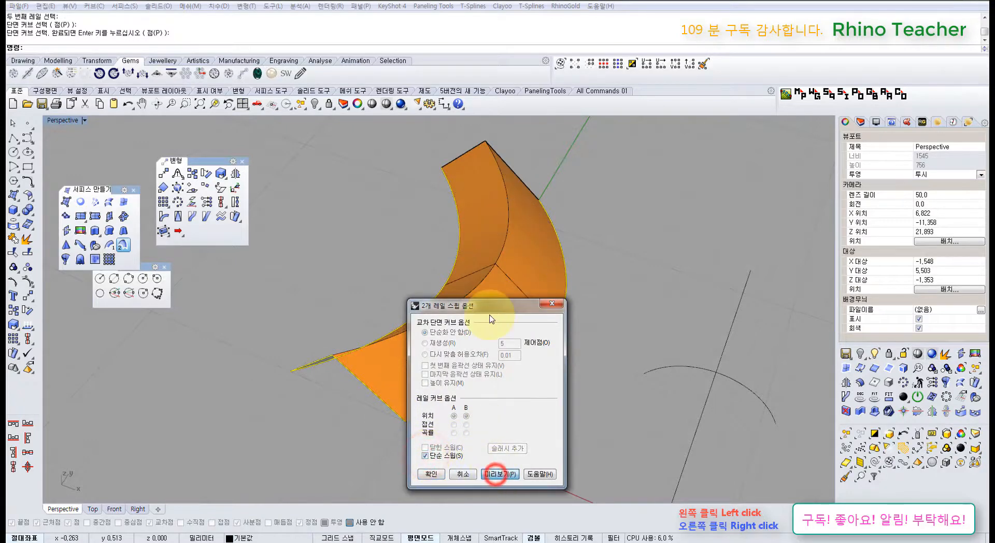
pyautogui.moveTo(499, 304); pyautogui.dragTo(665, 319)
pyautogui.moveTo(449, 358); pyautogui.dragTo(444, 378, button='right')
pyautogui.click(628, 489)
# Highlight the two rails and the peaked polyline section in turn to compare the sweep's input curves.
pyautogui.click(450, 342)
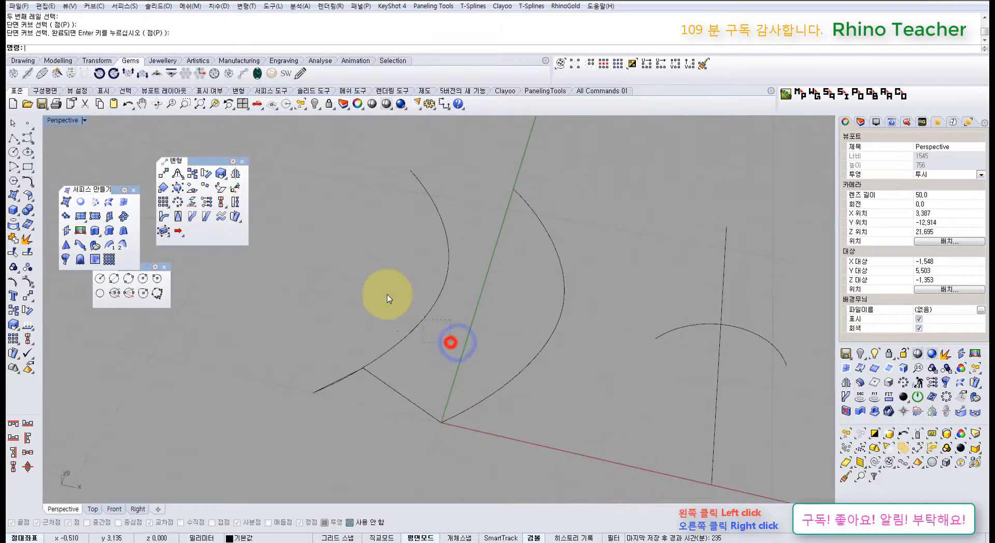
pyautogui.moveTo(556, 358); pyautogui.dragTo(416, 241)
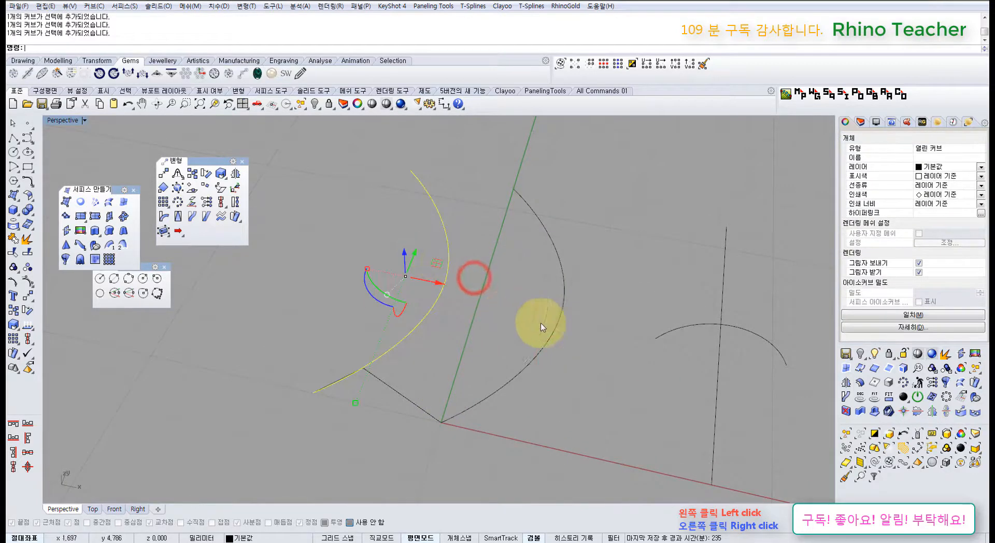
pyautogui.moveTo(573, 325); pyautogui.dragTo(393, 248)
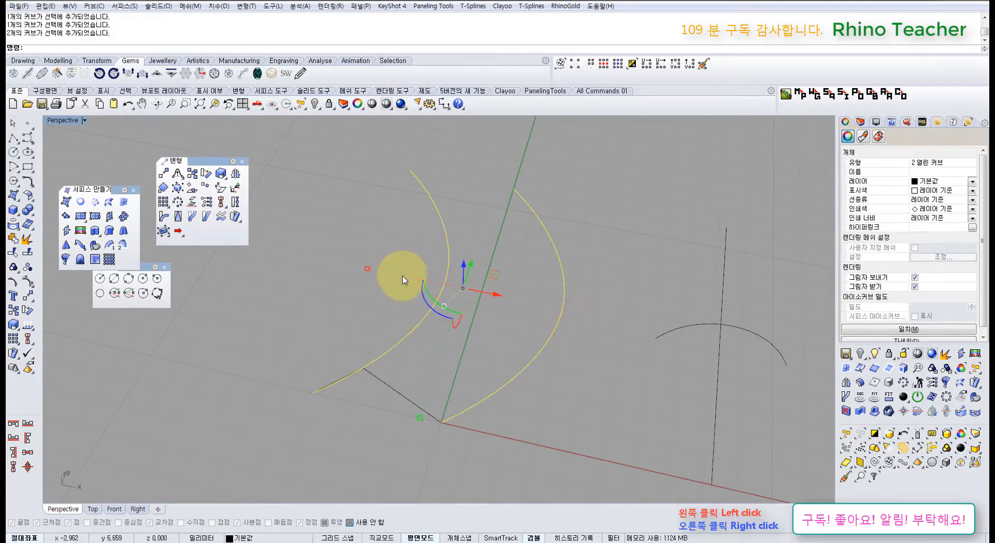
pyautogui.click(337, 303)
pyautogui.moveTo(412, 377); pyautogui.dragTo(384, 413)
pyautogui.moveTo(383, 412); pyautogui.dragTo(402, 384, button='right')
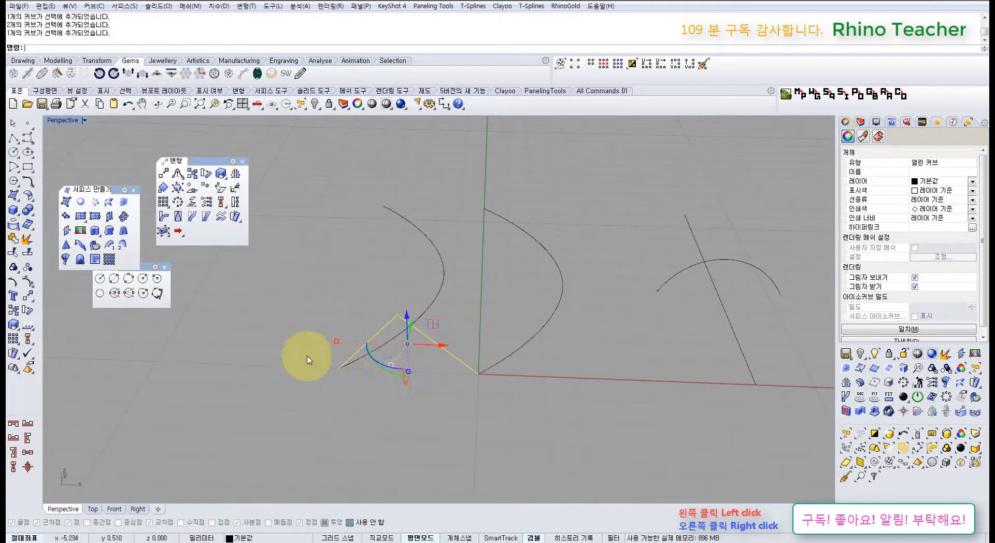
pyautogui.moveTo(407, 338); pyautogui.dragTo(300, 292, button='right')
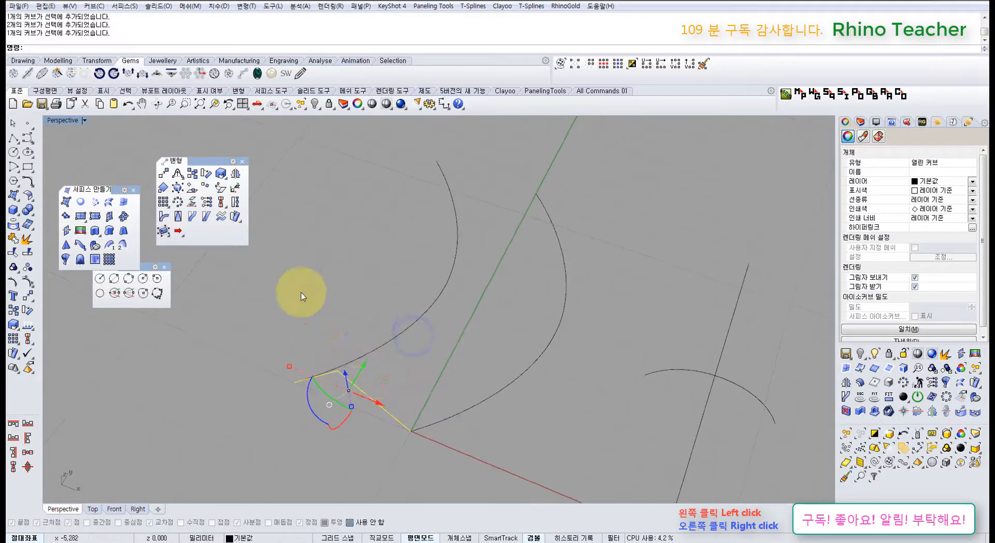
# Sweep the peaked polyline along the two curved rails, leaving the cross section unsimplified and the simple sweep option off.
pyautogui.click(303, 296)
pyautogui.moveTo(349, 387)
pyautogui.mouseDown(button='right')
pyautogui.moveTo(363, 386)
pyautogui.moveTo(281, 272)
pyautogui.mouseUp(button='right')
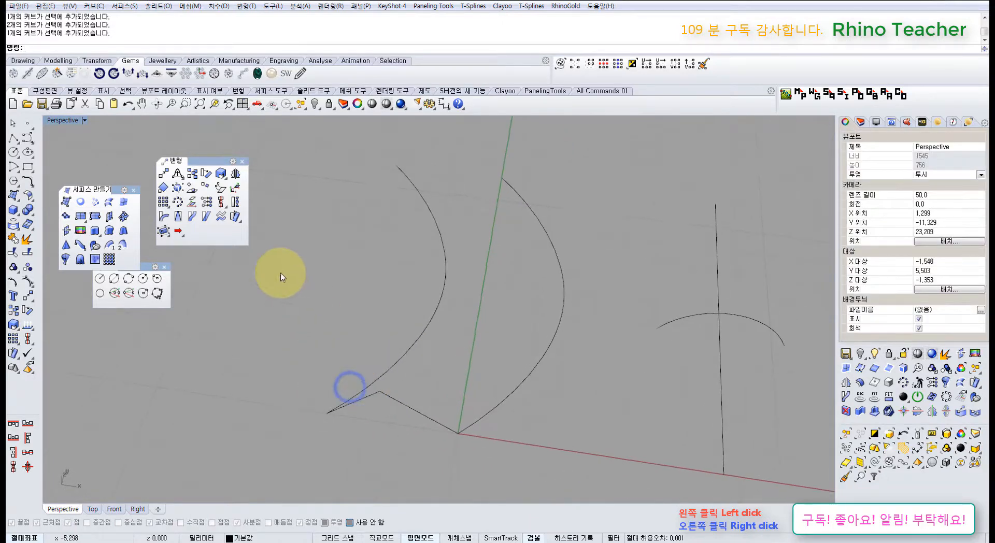
pyautogui.click(400, 358)
pyautogui.click(501, 405)
pyautogui.click(445, 429)
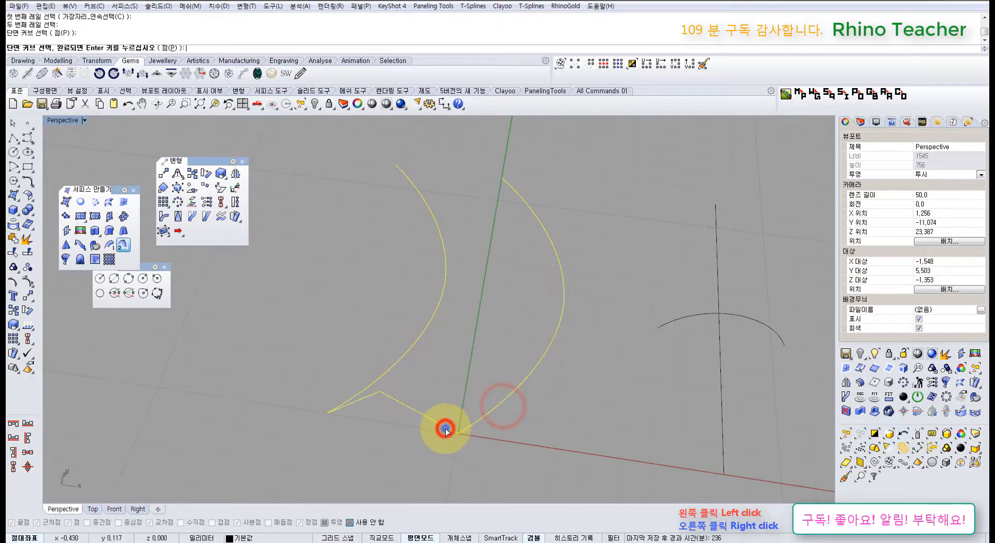
pyautogui.rightClick(444, 429)
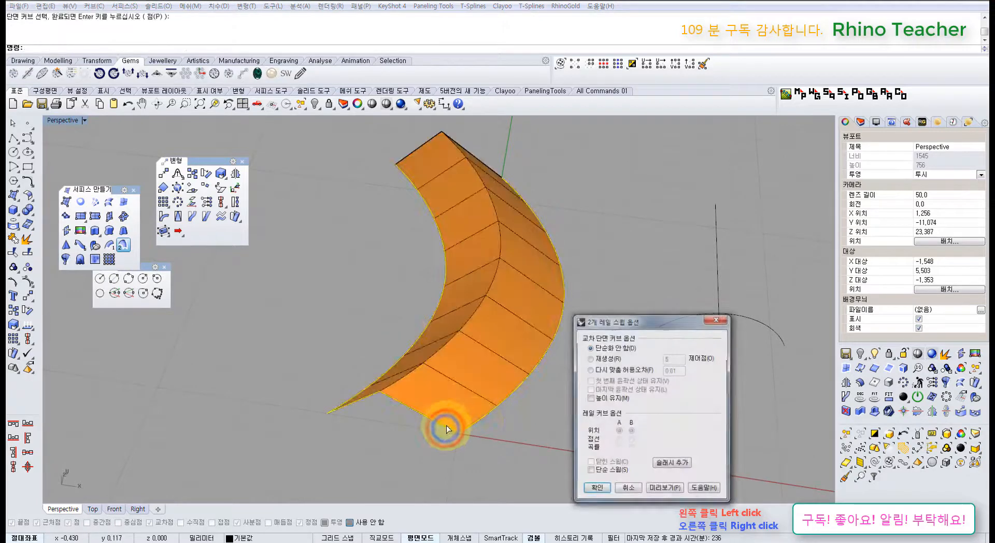
pyautogui.click(596, 488)
# Move the swept polysurface clear of its rails and explode it into separate surfaces.
pyautogui.click(493, 354)
pyautogui.scroll(-4, 501, 352)
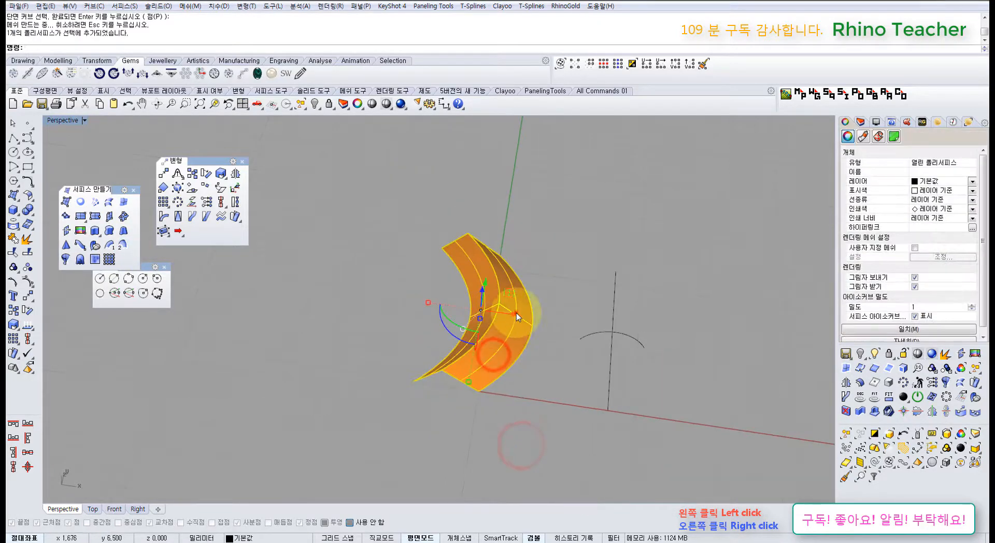
pyautogui.moveTo(516, 312); pyautogui.dragTo(380, 311)
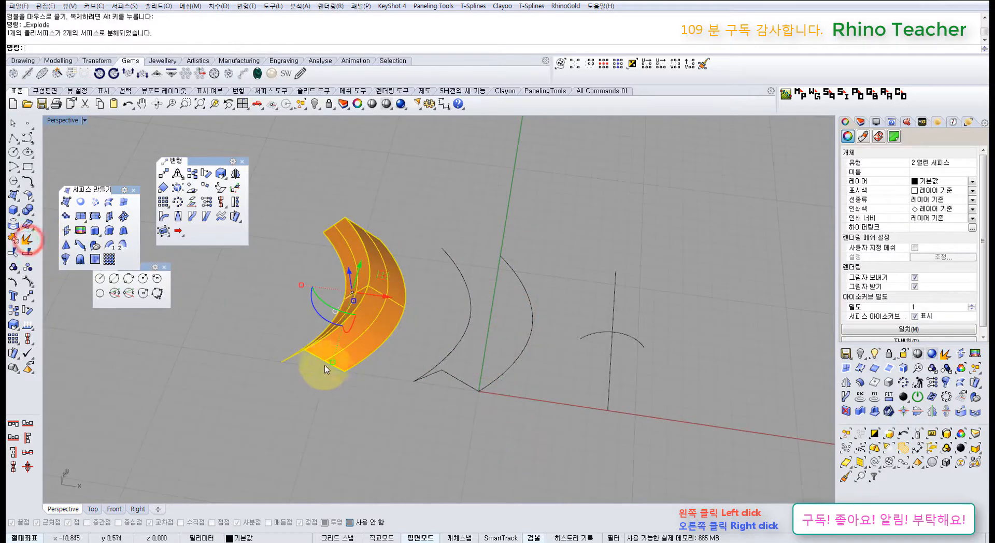
# Show the exploded surfaces' control points, try adjusting them, and undo the changes.
pyautogui.press('F10')
pyautogui.moveTo(444, 316); pyautogui.dragTo(444, 327)
pyautogui.moveTo(437, 326); pyautogui.dragTo(395, 251, button='right')
pyautogui.moveTo(394, 250); pyautogui.dragTo(395, 197)
pyautogui.moveTo(397, 291); pyautogui.dragTo(455, 340, button='right')
pyautogui.hotkey('ctrl', 'z')
pyautogui.hotkey('ctrl', 'z')
# Delete the swept surface pieces, keeping the rails and the peaked polyline.
pyautogui.moveTo(373, 393); pyautogui.dragTo(272, 312)
pyautogui.moveTo(419, 353); pyautogui.dragTo(473, 366, button='right')
pyautogui.press('Delete')
# Highlight the two rails together and examine their shape and open far ends from several angles.
pyautogui.scroll(4, 427, 370)
pyautogui.scroll(7, 456, 332)
pyautogui.click(508, 354)
pyautogui.scroll(-3, 511, 355)
pyautogui.moveTo(570, 352); pyautogui.dragTo(487, 326)
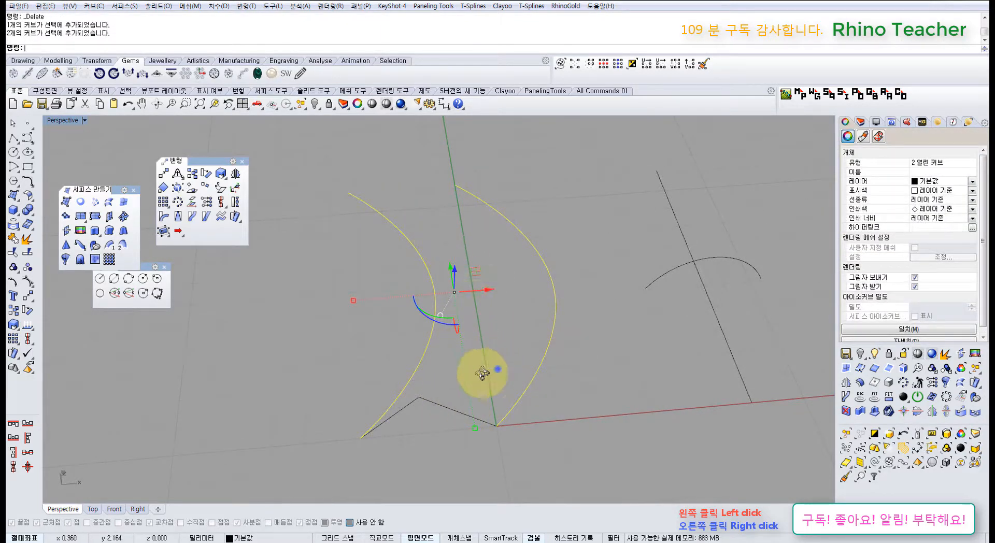
pyautogui.moveTo(482, 373); pyautogui.dragTo(397, 401, button='right')
pyautogui.click(397, 400)
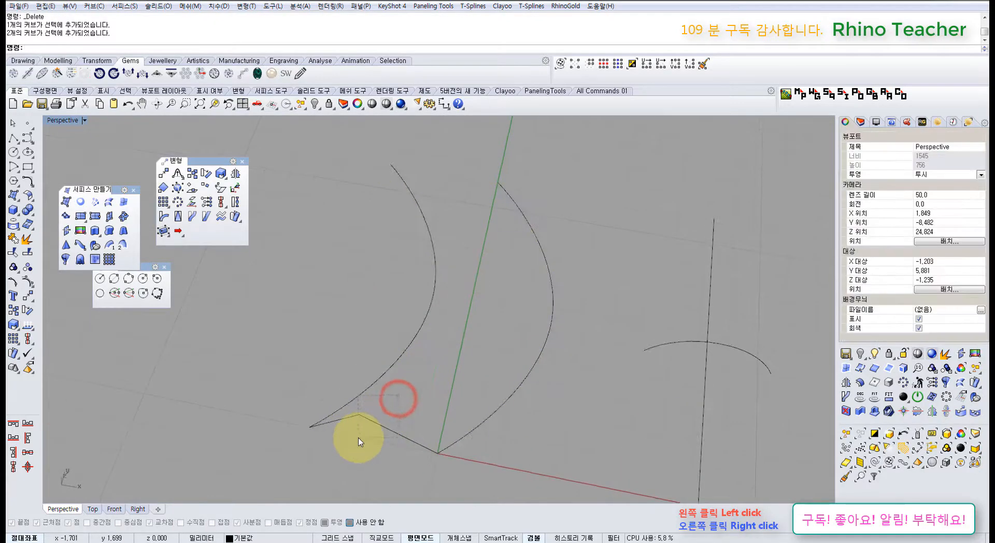
pyautogui.moveTo(398, 396); pyautogui.dragTo(359, 438)
pyautogui.moveTo(407, 400); pyautogui.dragTo(453, 377, button='right')
pyautogui.moveTo(456, 364); pyautogui.dragTo(448, 391)
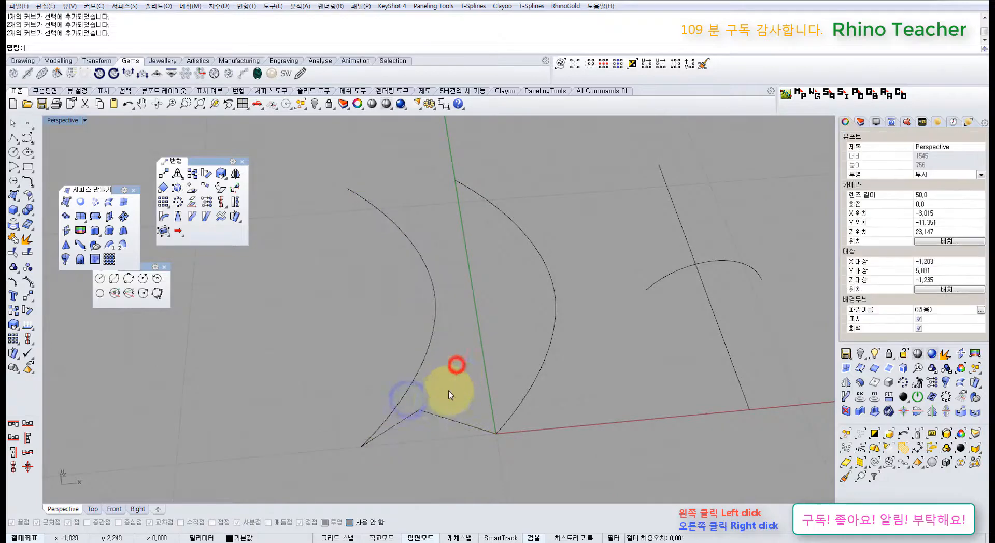
pyautogui.moveTo(465, 419); pyautogui.dragTo(470, 397, button='right')
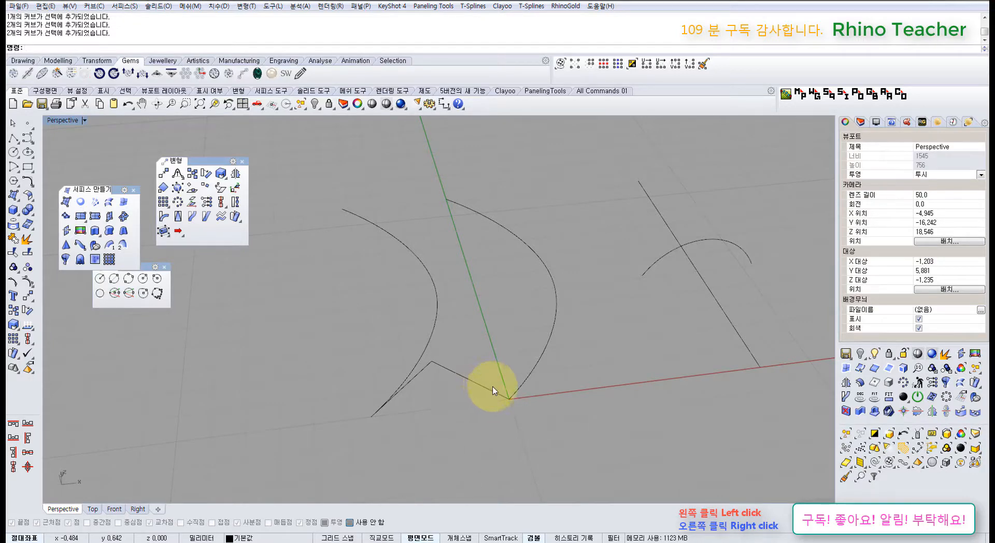
pyautogui.moveTo(490, 388); pyautogui.dragTo(459, 406, button='right')
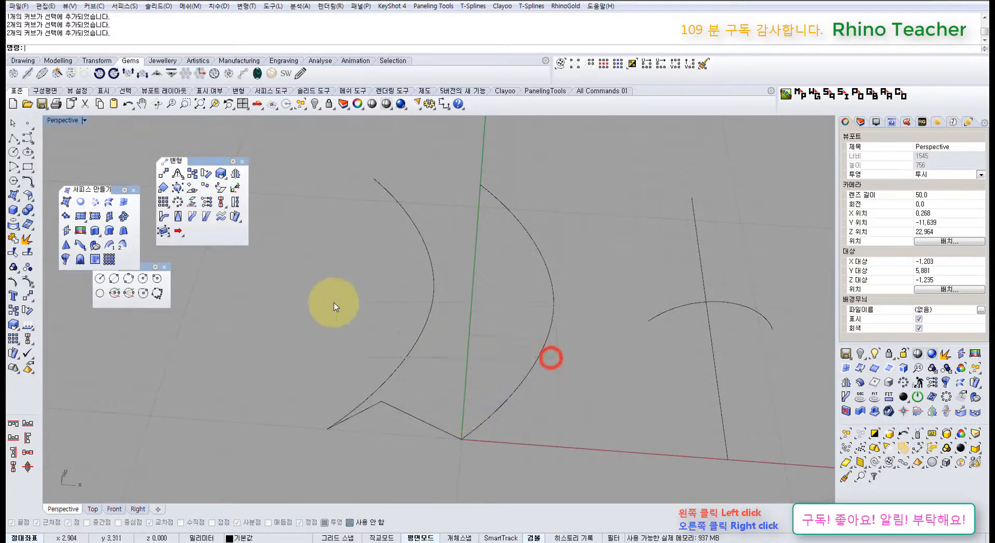
# Highlight the pair of rails and the peaked polyline separately to compare the rails with their cross section.
pyautogui.moveTo(334, 303); pyautogui.dragTo(332, 301)
pyautogui.click(573, 382)
pyautogui.moveTo(432, 434); pyautogui.dragTo(471, 420, button='right')
pyautogui.moveTo(505, 335); pyautogui.dragTo(482, 391)
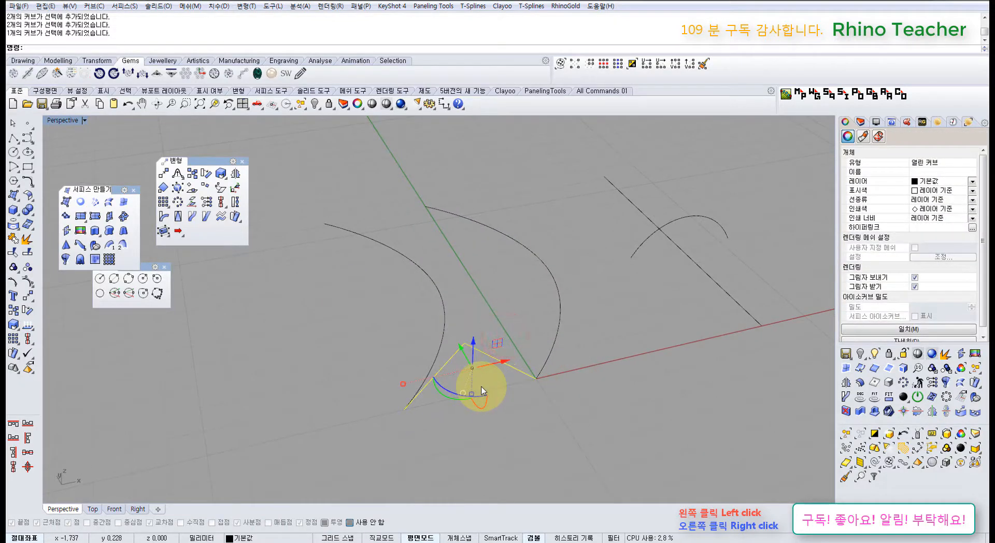
pyautogui.moveTo(482, 391); pyautogui.dragTo(462, 373, button='right')
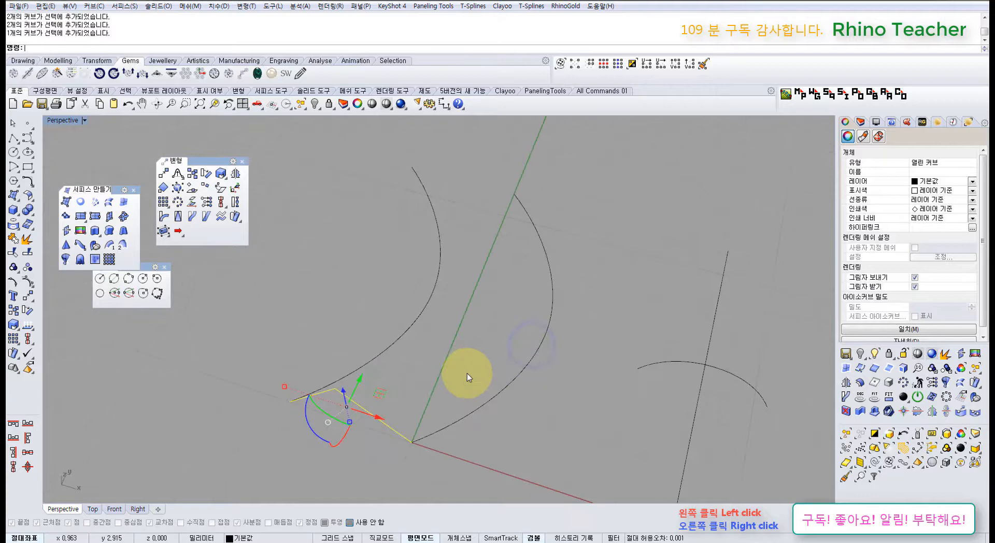
# Try a two-rail sweep of the peaked polyline using the Point option for an end section at the rails' far end.
pyautogui.click(325, 305)
pyautogui.click(372, 356)
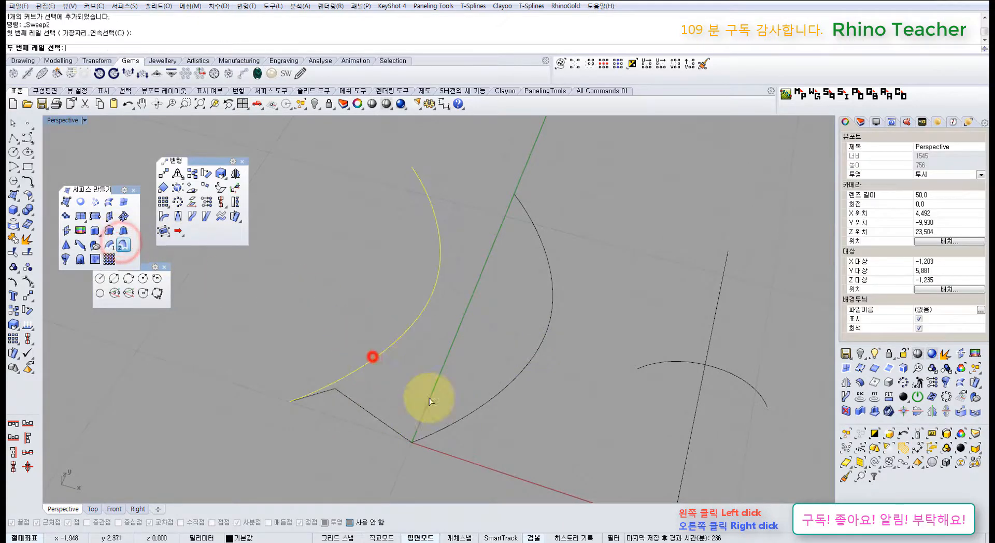
pyautogui.click(452, 423)
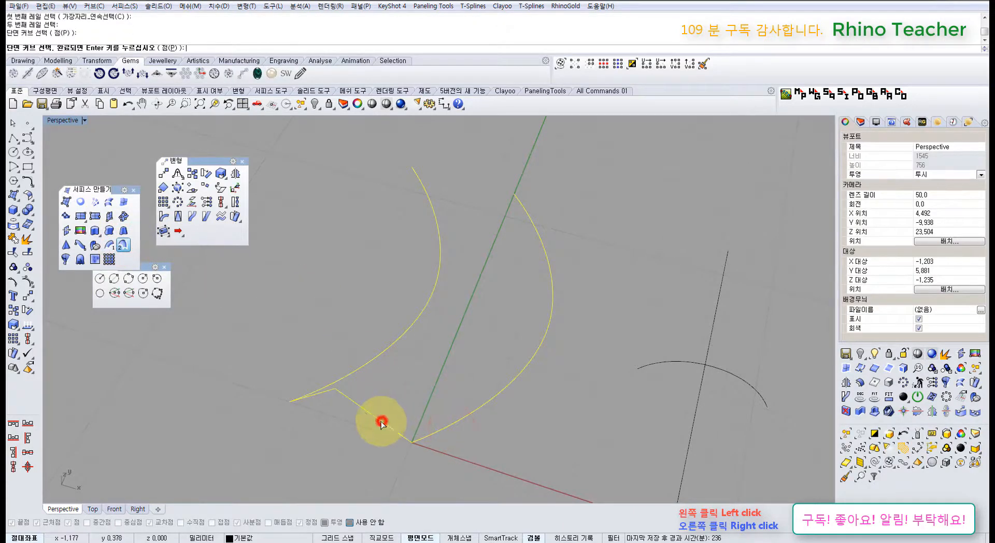
pyautogui.moveTo(410, 311)
pyautogui.mouseDown(button='right')
pyautogui.moveTo(382, 295)
pyautogui.moveTo(402, 296)
pyautogui.mouseUp(button='right')
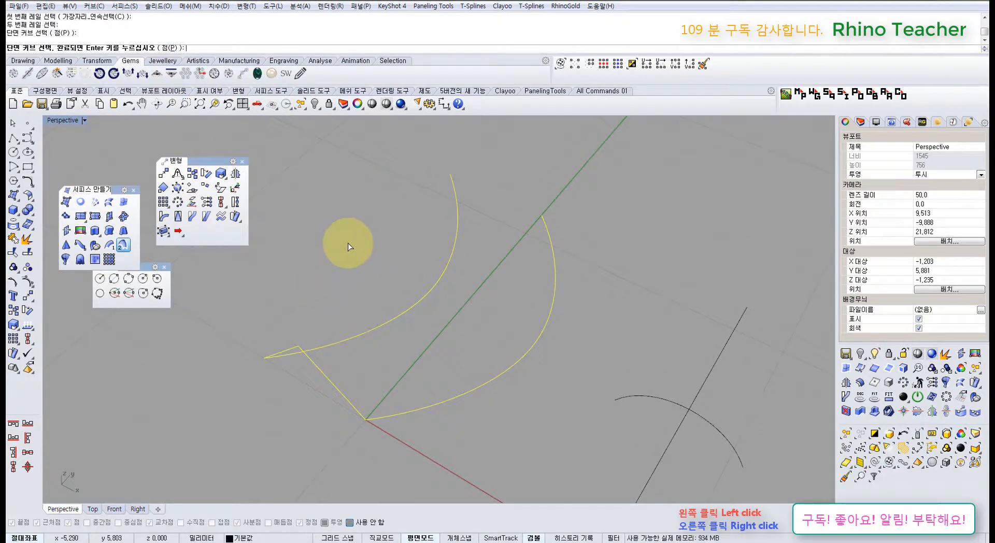
pyautogui.click(167, 47)
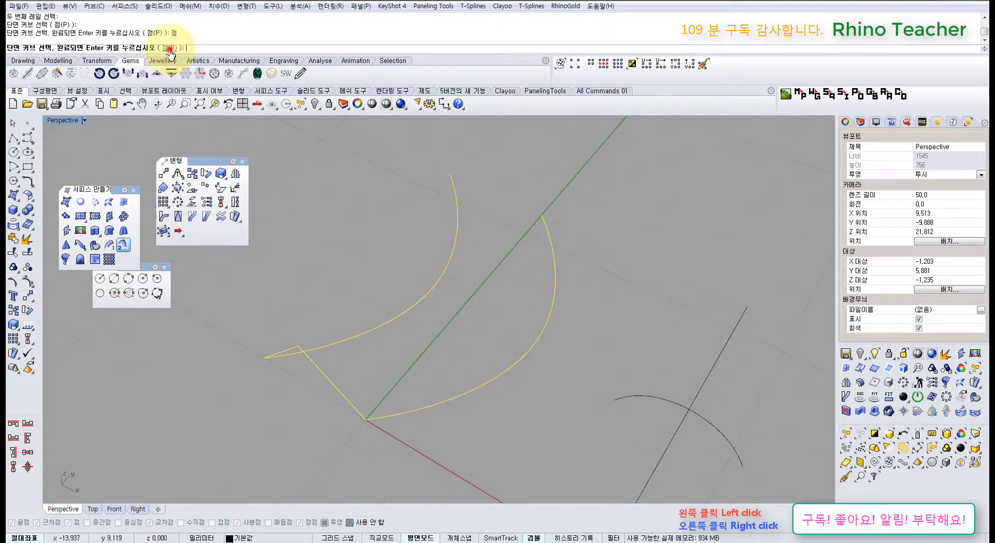
pyautogui.click(446, 171)
pyautogui.moveTo(467, 359); pyautogui.dragTo(539, 422, button='right')
pyautogui.click(627, 489)
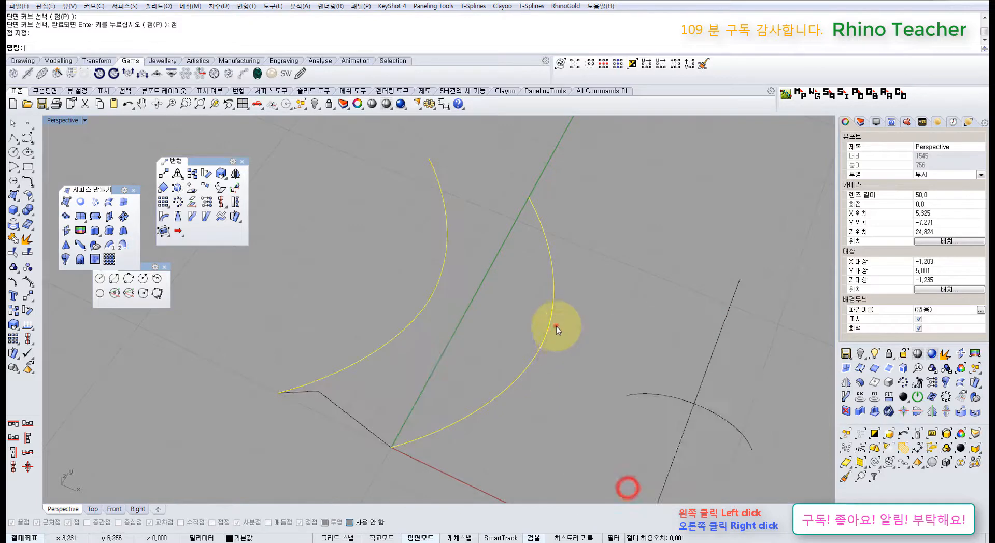
# Show the control points of both rails in the Top view.
pyautogui.click(552, 325)
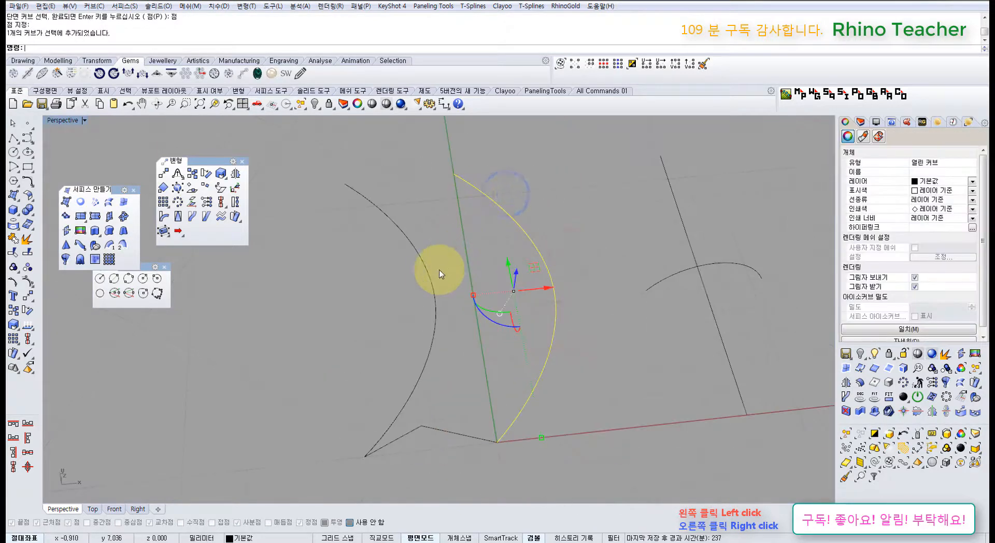
pyautogui.hotkey('ctrl', 'F1')
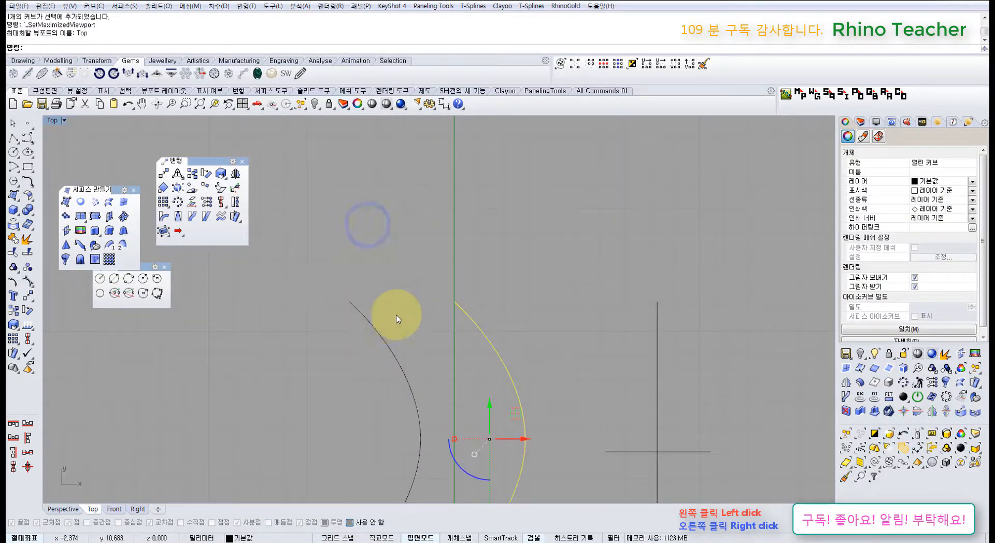
pyautogui.moveTo(390, 307); pyautogui.dragTo(346, 328)
pyautogui.press('F10')
pyautogui.moveTo(332, 287); pyautogui.dragTo(366, 313)
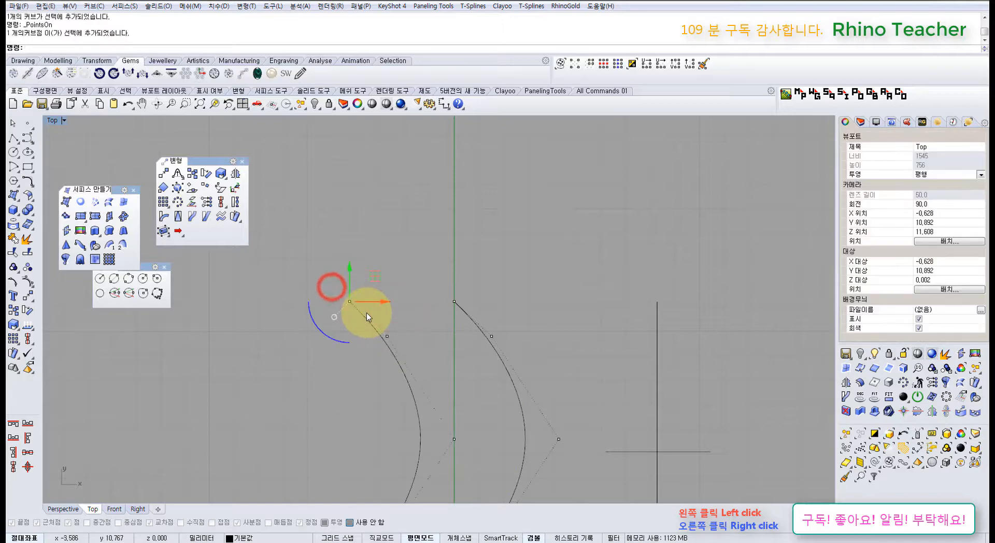
pyautogui.write('m')
pyautogui.press('Return')
pyautogui.click(366, 311)
pyautogui.click(348, 301)
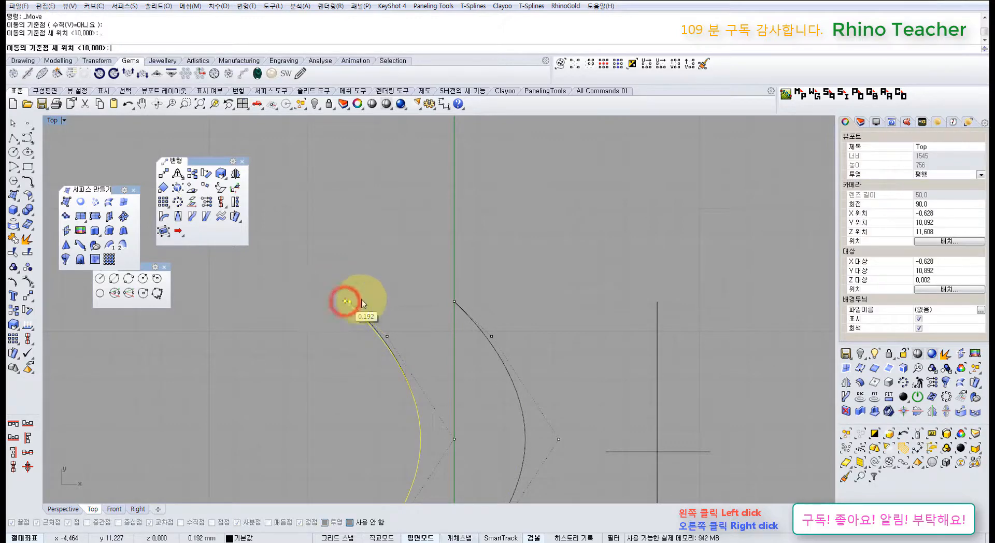
# Move the far end point of the rail starting at the origin onto the other rail's far endpoint, and inspect the joined ends.
pyautogui.moveTo(418, 269); pyautogui.dragTo(463, 311)
pyautogui.press('Return')
pyautogui.click(454, 301)
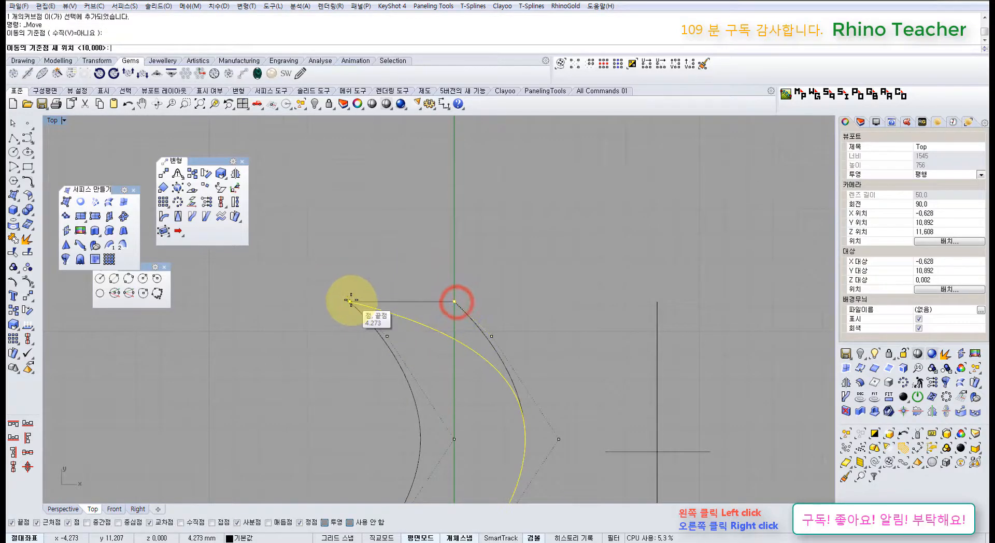
pyautogui.click(350, 301)
pyautogui.click(409, 263)
pyautogui.moveTo(429, 316); pyautogui.dragTo(405, 228, button='right')
pyautogui.moveTo(447, 230); pyautogui.dragTo(460, 250)
pyautogui.hotkey('ctrl', 'F4')
pyautogui.hotkey('ctrl', 'F3')
pyautogui.moveTo(494, 336); pyautogui.dragTo(412, 361, button='right')
pyautogui.hotkey('ctrl', 'F4')
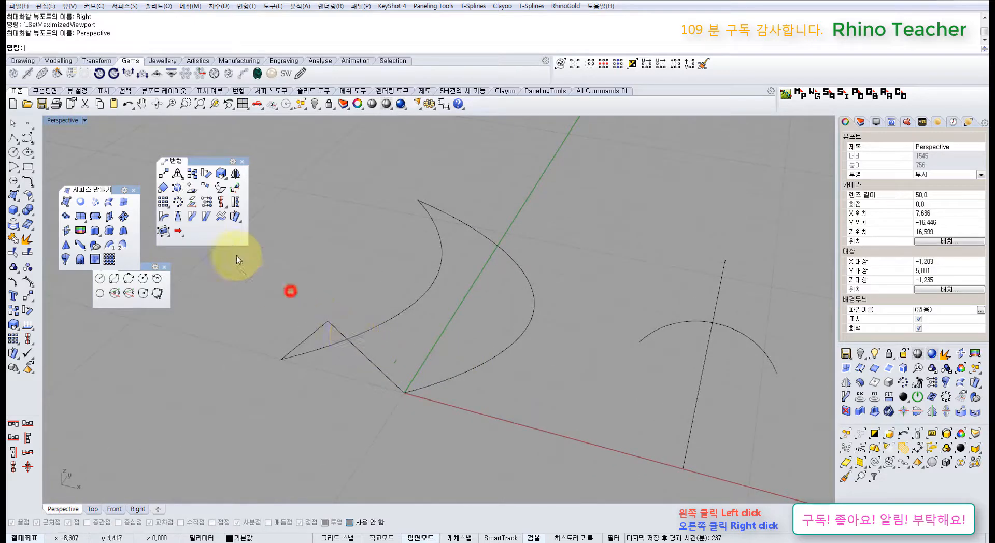
# Sweep the peaked polyline along the two converging rails with simple sweep enabled, checking the preview before accepting.
pyautogui.click(125, 241)
pyautogui.click(425, 387)
pyautogui.click(376, 325)
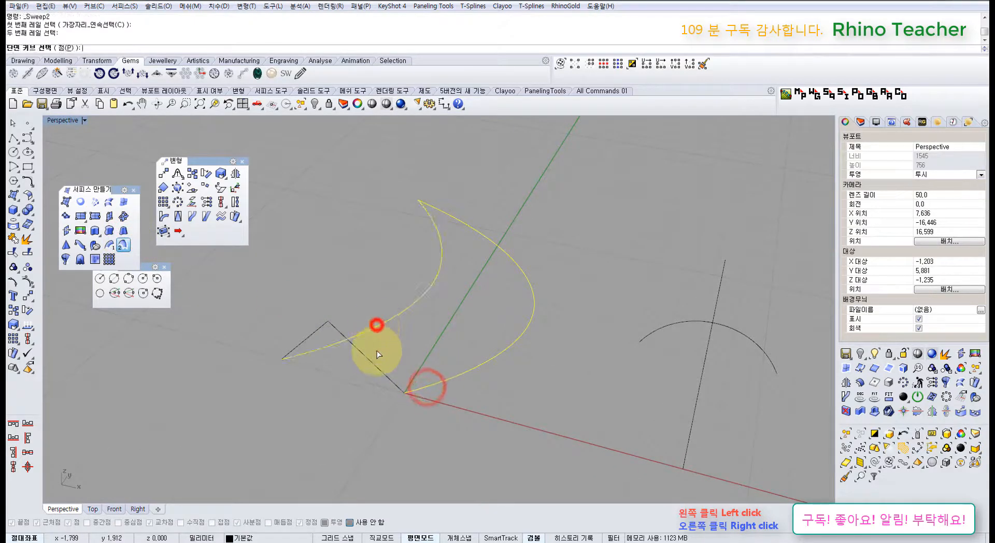
pyautogui.click(372, 365)
pyautogui.rightClick(384, 350)
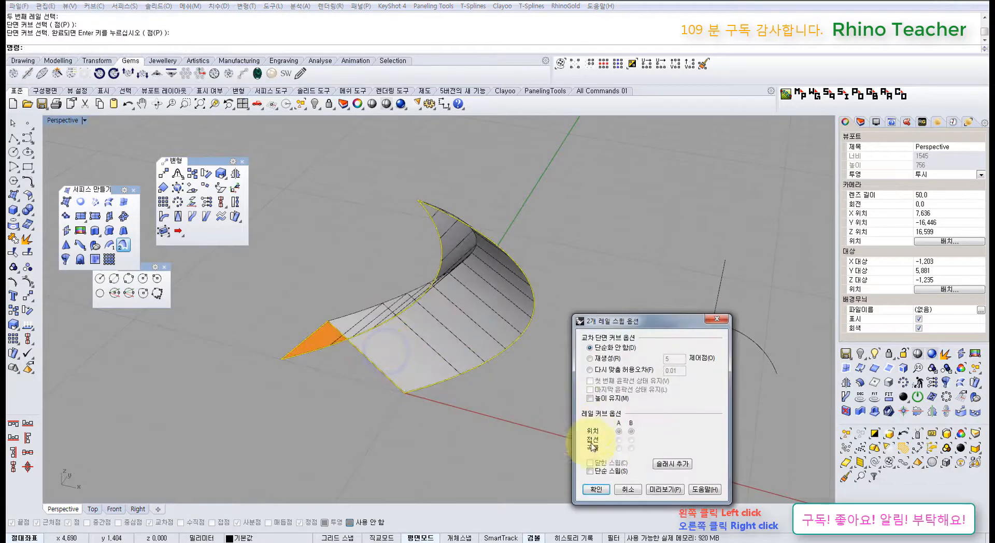
pyautogui.click(590, 471)
pyautogui.click(660, 488)
pyautogui.moveTo(478, 333); pyautogui.dragTo(487, 363, button='right')
pyautogui.click(596, 489)
# Delete the simple sweep surface built on the converging rails.
pyautogui.moveTo(525, 333); pyautogui.dragTo(431, 375, button='right')
pyautogui.click(498, 353)
pyautogui.press('Delete')
# Delete the peaked polyline section and the separate arc crossing the straight line.
pyautogui.moveTo(368, 358)
pyautogui.mouseDown(button='right')
pyautogui.moveTo(381, 374)
pyautogui.moveTo(366, 368)
pyautogui.mouseUp(button='right')
pyautogui.scroll(4, 348, 362)
pyautogui.moveTo(345, 377); pyautogui.dragTo(452, 421)
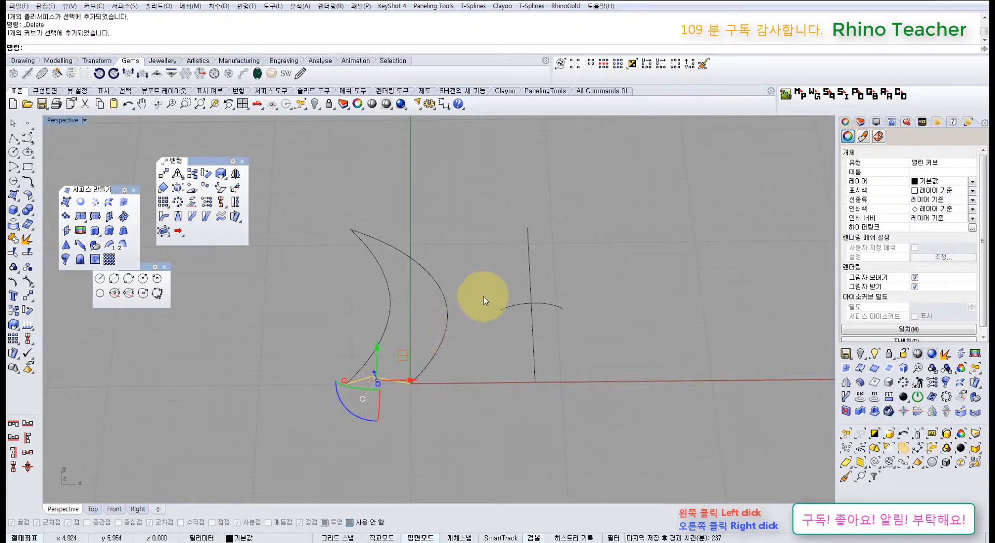
pyautogui.keyDown('shift'); pyautogui.moveTo(491, 285); pyautogui.dragTo(596, 338); pyautogui.keyUp('shift')
pyautogui.press('Delete')
pyautogui.moveTo(441, 343); pyautogui.dragTo(433, 314, button='right')
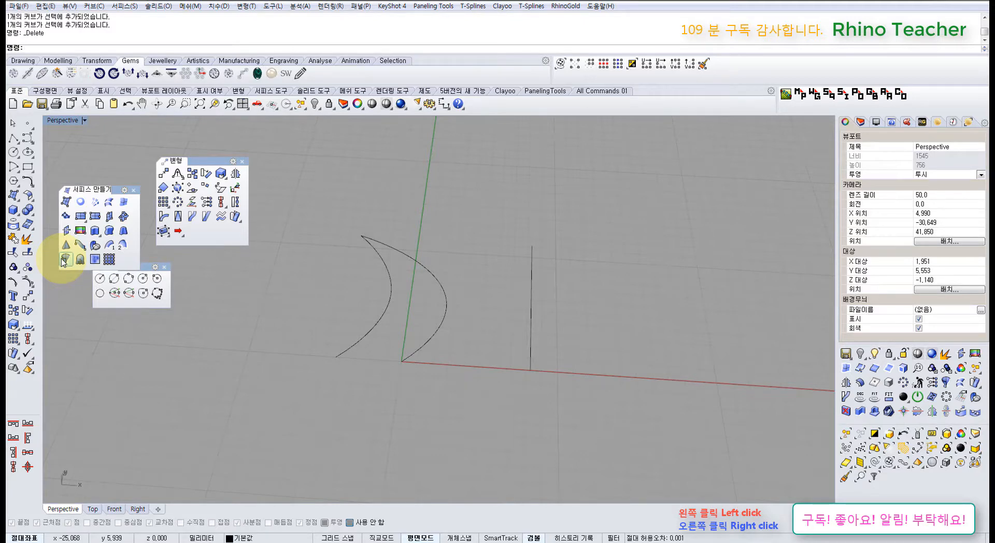
# Delete the two remaining rails and the straight line to empty the model.
pyautogui.moveTo(457, 357); pyautogui.dragTo(456, 355, button='right')
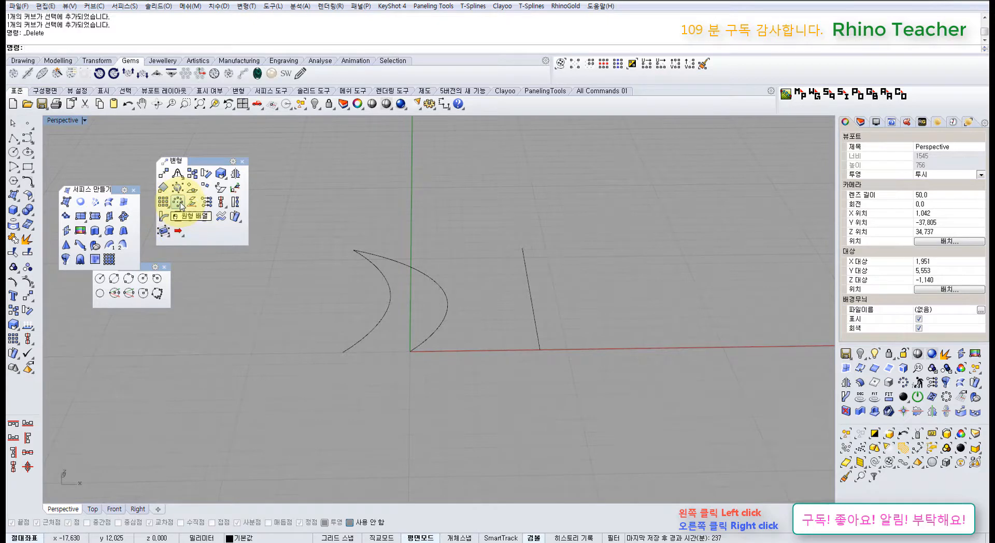
pyautogui.click(28, 311)
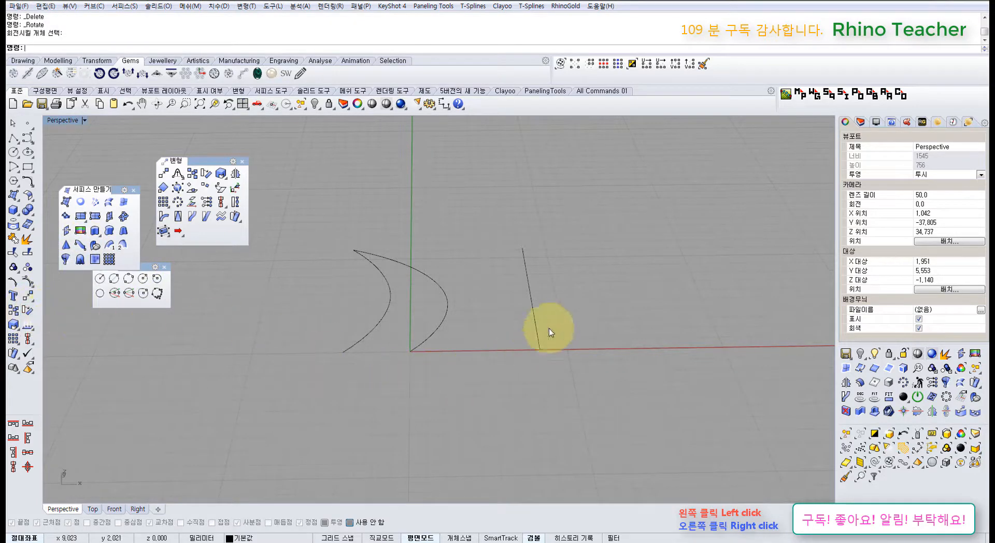
pyautogui.moveTo(557, 359); pyautogui.dragTo(343, 263)
pyautogui.moveTo(423, 341); pyautogui.dragTo(422, 333, button='right')
pyautogui.press('Delete')
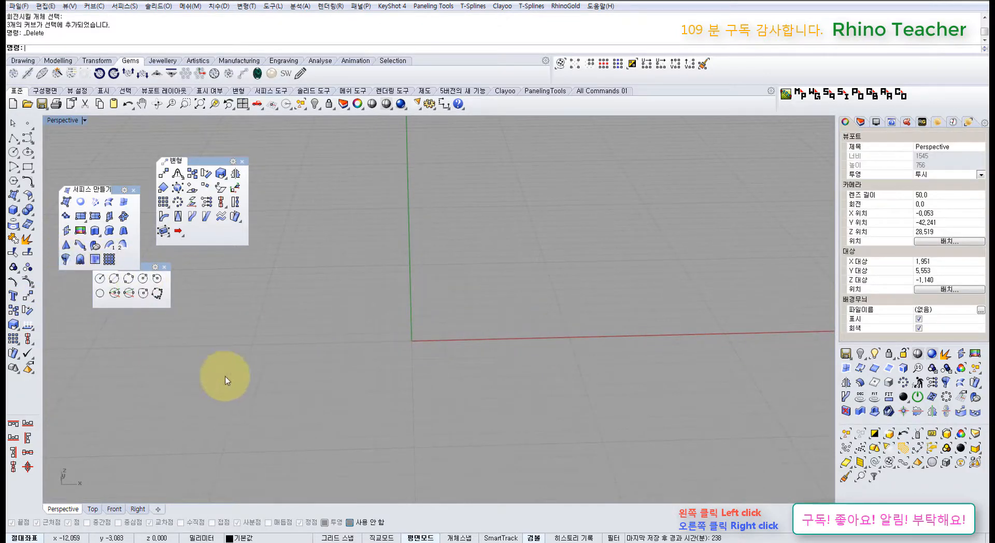
# Draw an S-shaped degree 3 control-point curve with six points in the Front view, curving down toward the vertical axis.
pyautogui.hotkey('ctrl', 'F2')
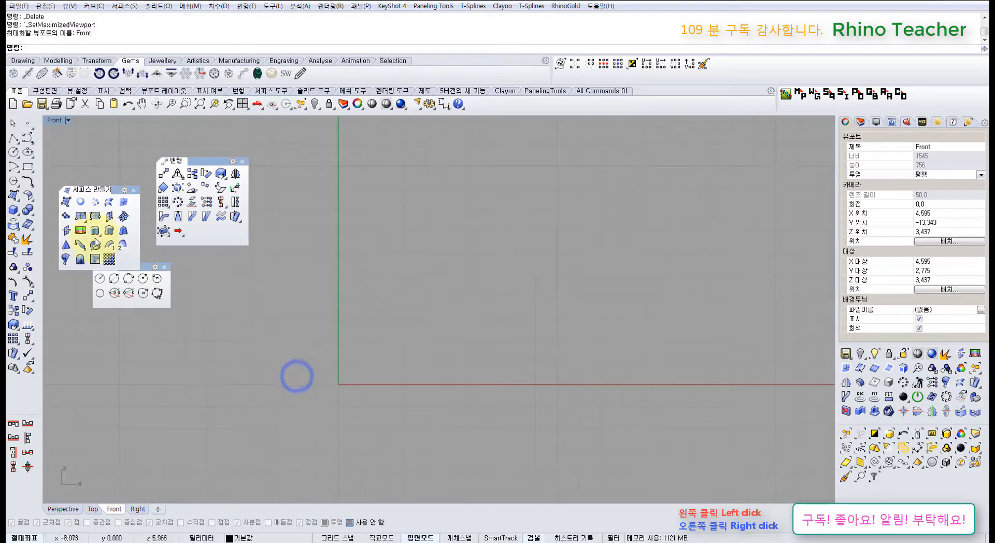
pyautogui.click(404, 171)
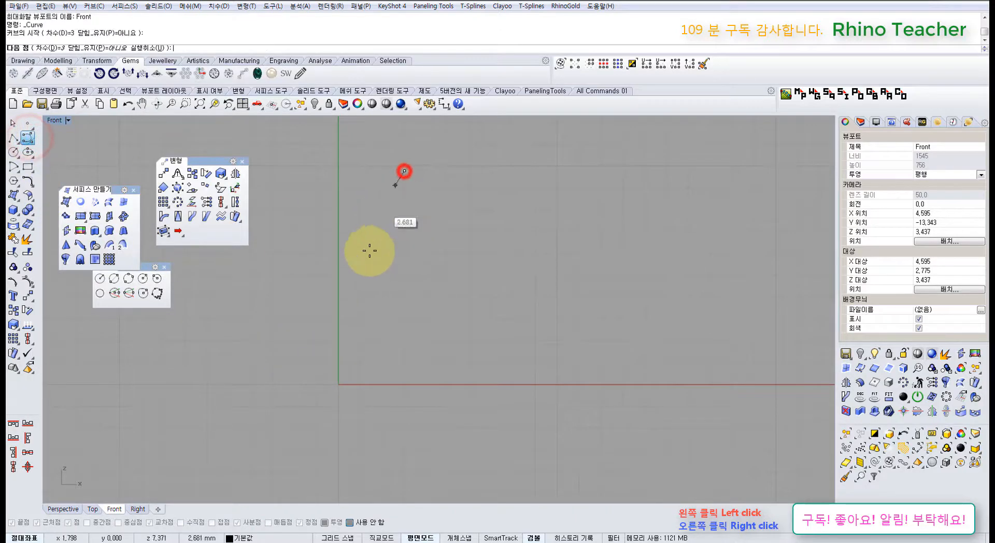
pyautogui.click(376, 269)
pyautogui.click(461, 338)
pyautogui.click(474, 430)
pyautogui.click(426, 456)
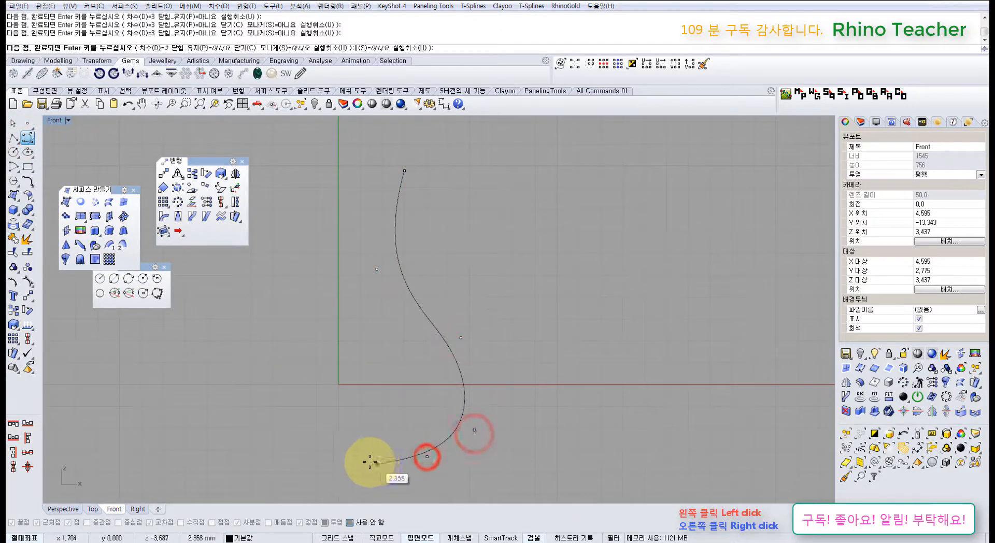
pyautogui.keyDown('shift'); pyautogui.click(342, 461); pyautogui.keyUp('shift')
pyautogui.rightClick(342, 461)
# Finish the S-shaped profile curve with its lower end next to the vertical axis.
pyautogui.click(386, 409)
pyautogui.scroll(-6, 408, 401)
pyautogui.moveTo(418, 387); pyautogui.dragTo(442, 369, button='right')
# Revolve the profile curve a full 360 degrees around the vertical axis starting at the origin (0).
pyautogui.moveTo(501, 415); pyautogui.dragTo(396, 334)
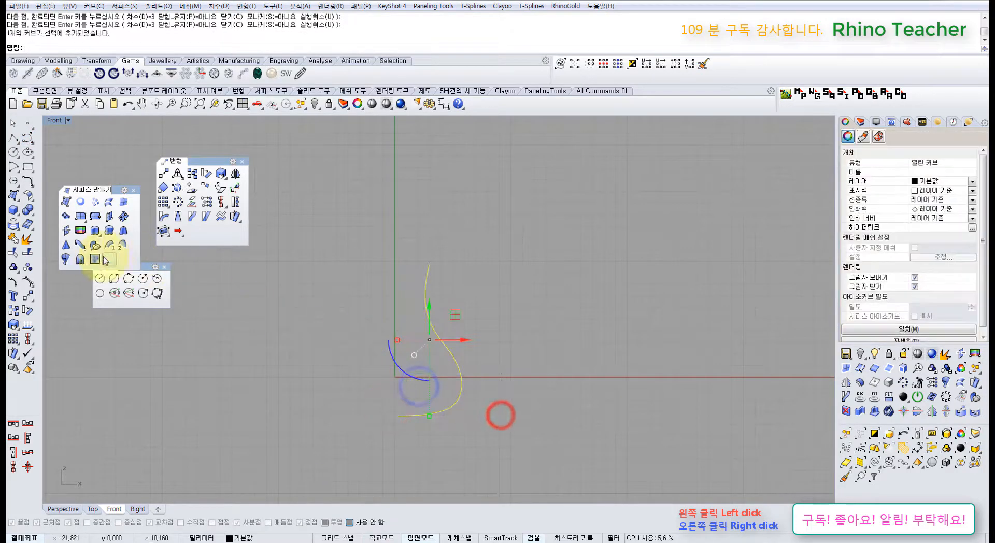
pyautogui.click(65, 259)
pyautogui.write('0')
pyautogui.press('Return')
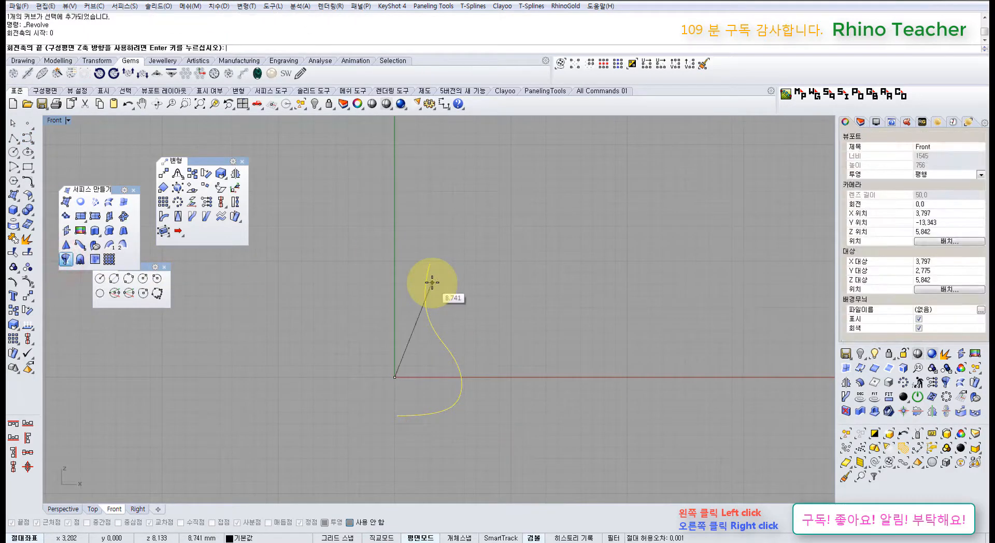
pyautogui.click(405, 212)
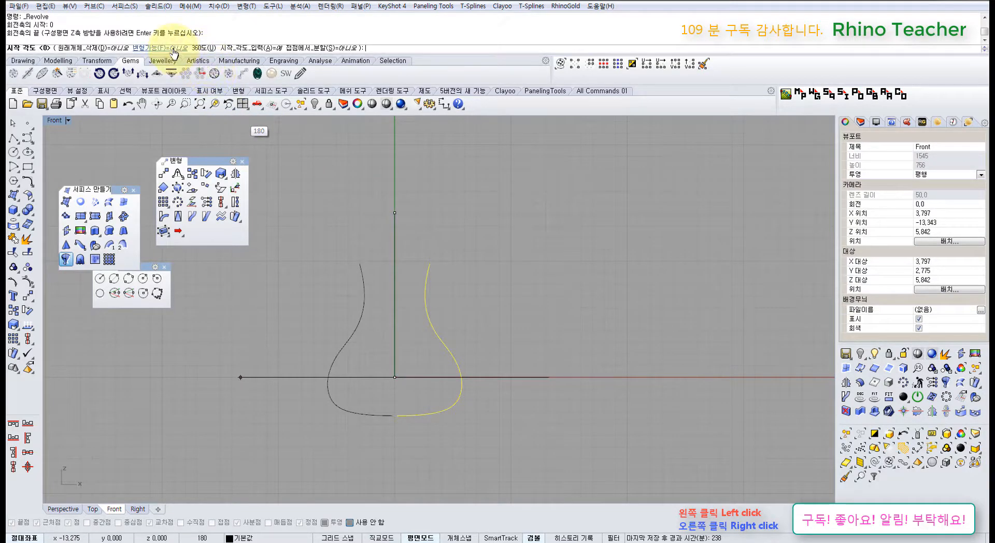
pyautogui.click(202, 48)
# Move the revolved vase surface along negative X, clear of its profile curve.
pyautogui.hotkey('ctrl', 'F4')
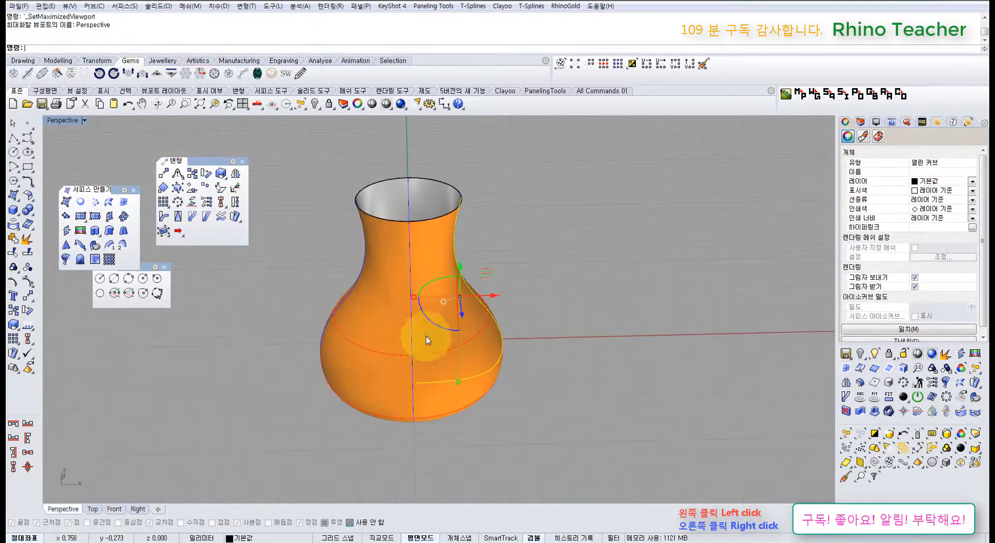
pyautogui.moveTo(423, 313); pyautogui.dragTo(438, 346, button='right')
pyautogui.click(533, 300)
pyautogui.scroll(-7, 525, 306)
pyautogui.click(438, 349)
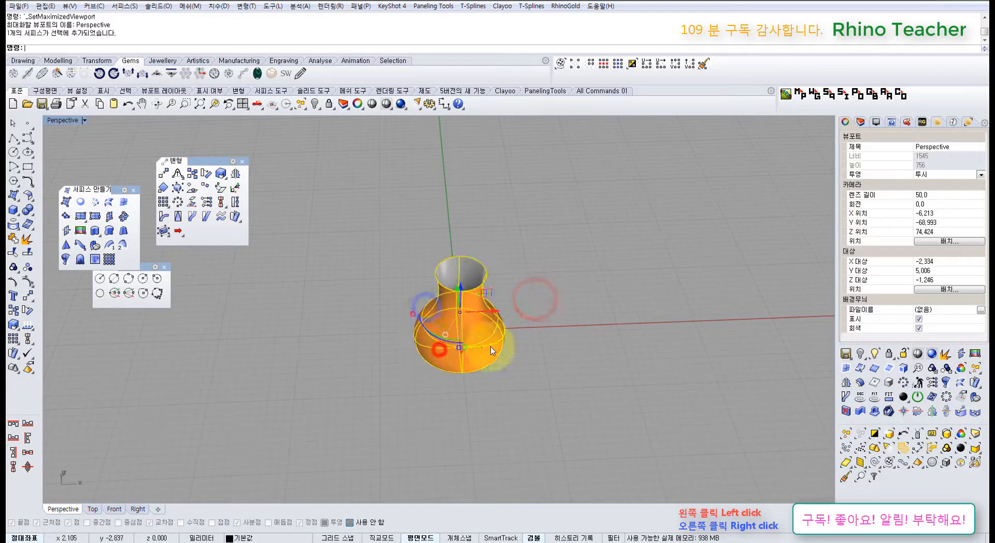
pyautogui.moveTo(498, 314); pyautogui.dragTo(356, 320)
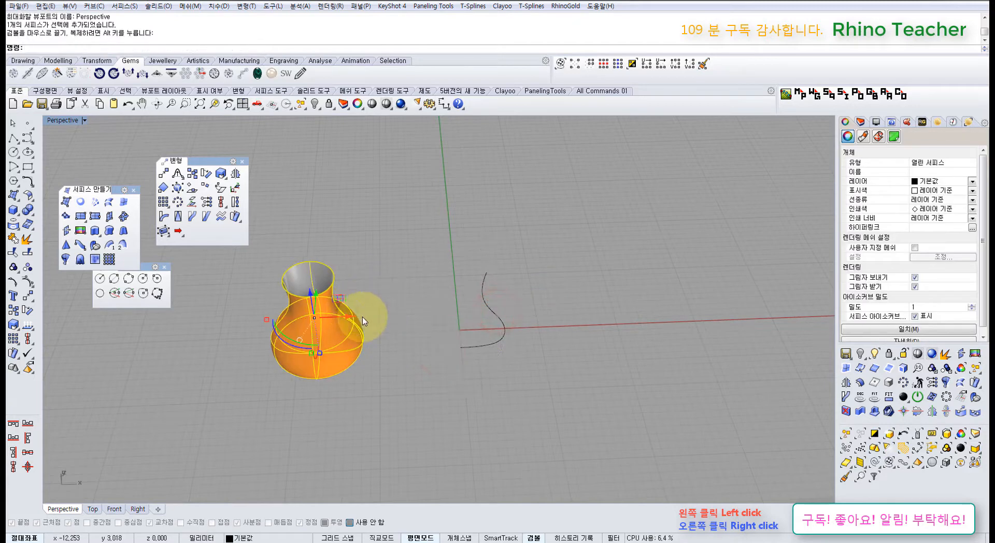
# Show the vase's control points and, in the Top view, pull two outer points along positive X to form a pointed teardrop.
pyautogui.press('F10')
pyautogui.moveTo(374, 347); pyautogui.dragTo(413, 366, button='right')
pyautogui.hotkey('ctrl', 'F1')
pyautogui.scroll(-4, 409, 369)
pyautogui.moveTo(275, 408); pyautogui.dragTo(359, 362, button='right')
pyautogui.scroll(6, 362, 360)
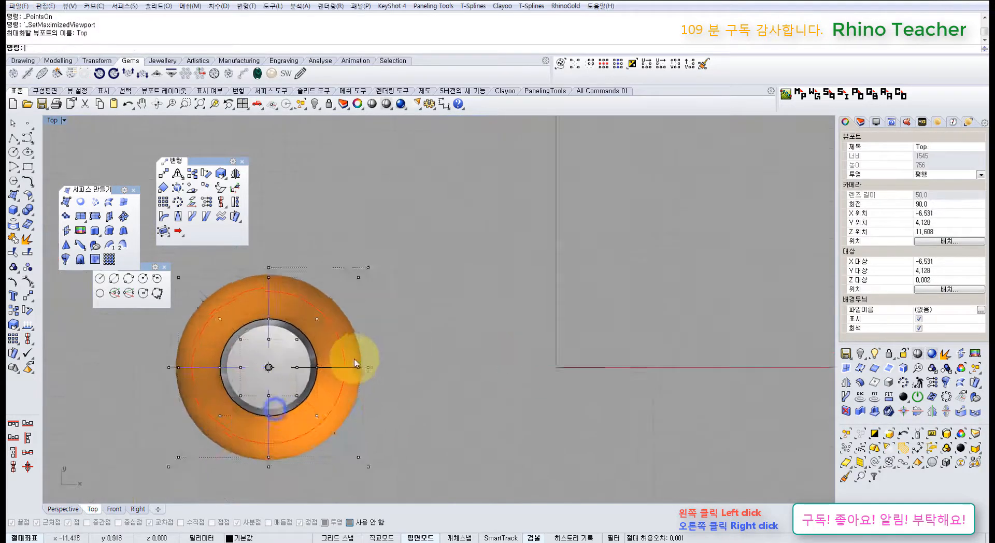
pyautogui.moveTo(337, 350); pyautogui.dragTo(386, 392)
pyautogui.moveTo(390, 387); pyautogui.dragTo(432, 359, button='right')
pyautogui.moveTo(434, 349); pyautogui.dragTo(543, 349)
pyautogui.scroll(-2, 510, 367)
pyautogui.moveTo(490, 382); pyautogui.dragTo(459, 395, button='right')
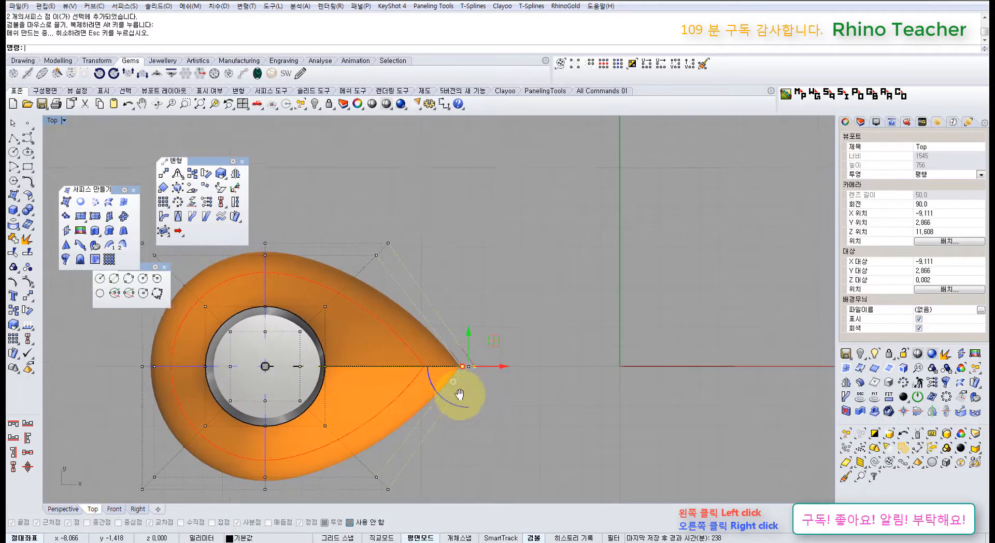
# Start a Revolve of the profile curve in the Front view, with its axis running vertically from the origin.
pyautogui.hotkey('ctrl', 'F4')
pyautogui.moveTo(399, 391); pyautogui.dragTo(388, 294, button='right')
pyautogui.moveTo(523, 357); pyautogui.dragTo(423, 356, button='right')
pyautogui.moveTo(597, 375); pyautogui.dragTo(500, 307)
pyautogui.hotkey('ctrl', 'F2')
pyautogui.scroll(-10, 461, 344)
pyautogui.moveTo(436, 352); pyautogui.dragTo(428, 339, button='right')
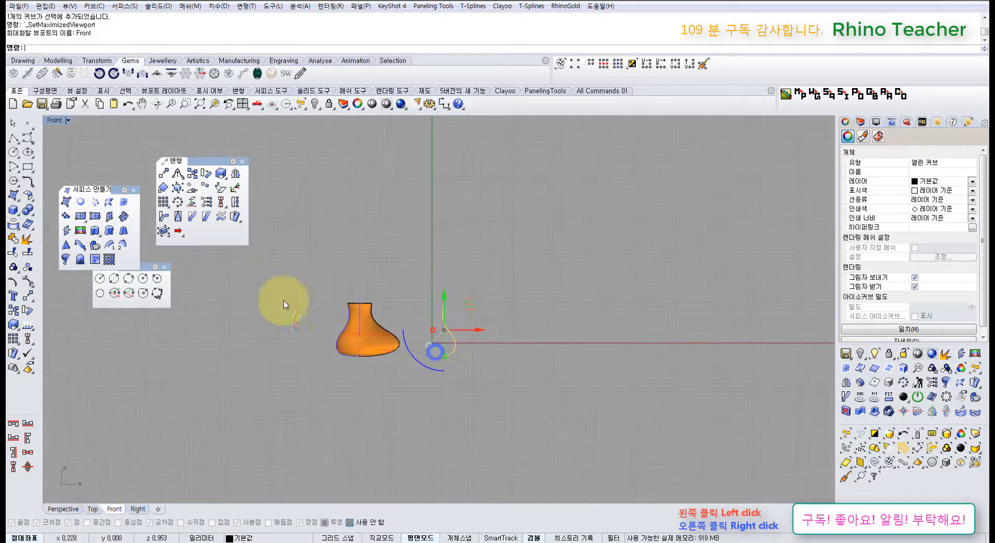
pyautogui.click(63, 259)
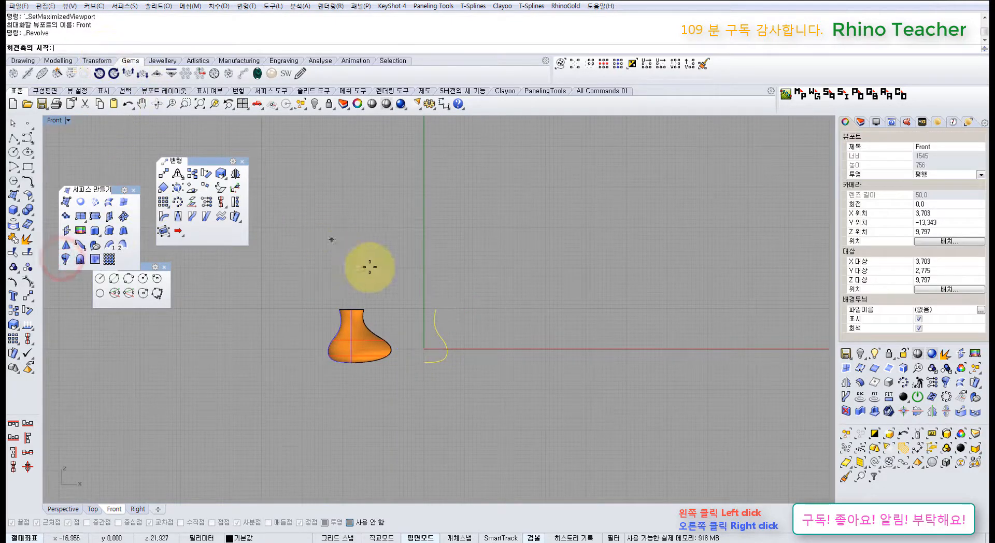
pyautogui.click(434, 268)
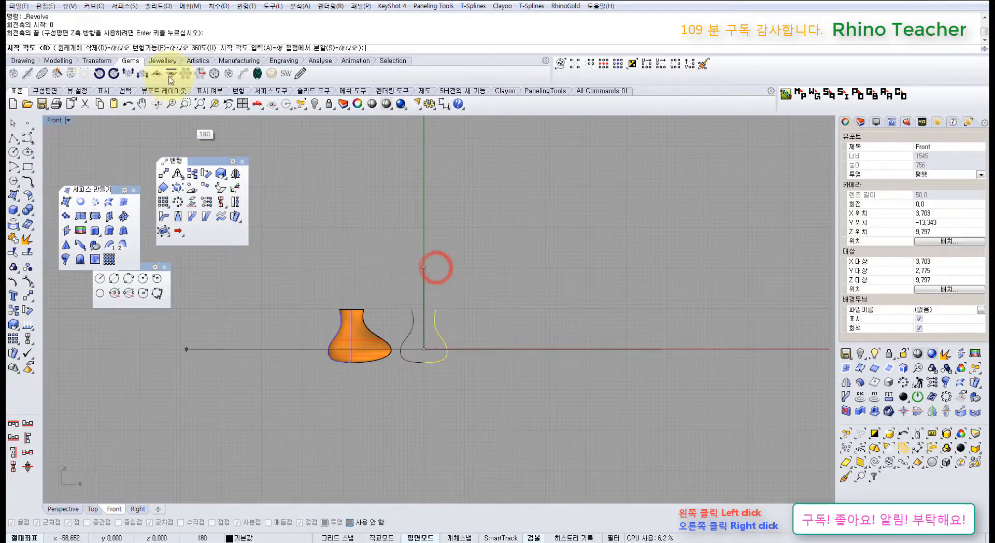
# Make the revolve deformable with a point count of 8 and complete it as a full 360-degree surface.
pyautogui.click(167, 49)
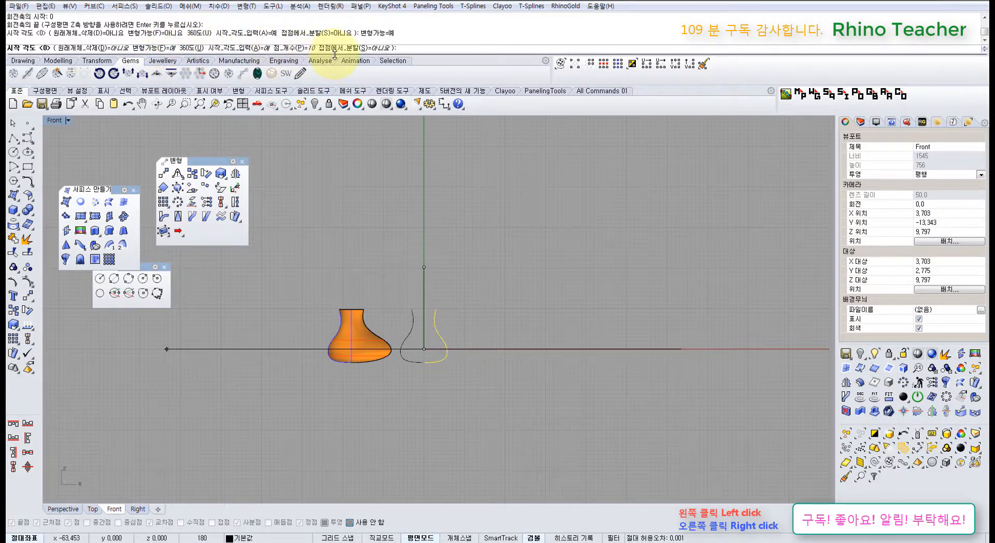
pyautogui.click(296, 48)
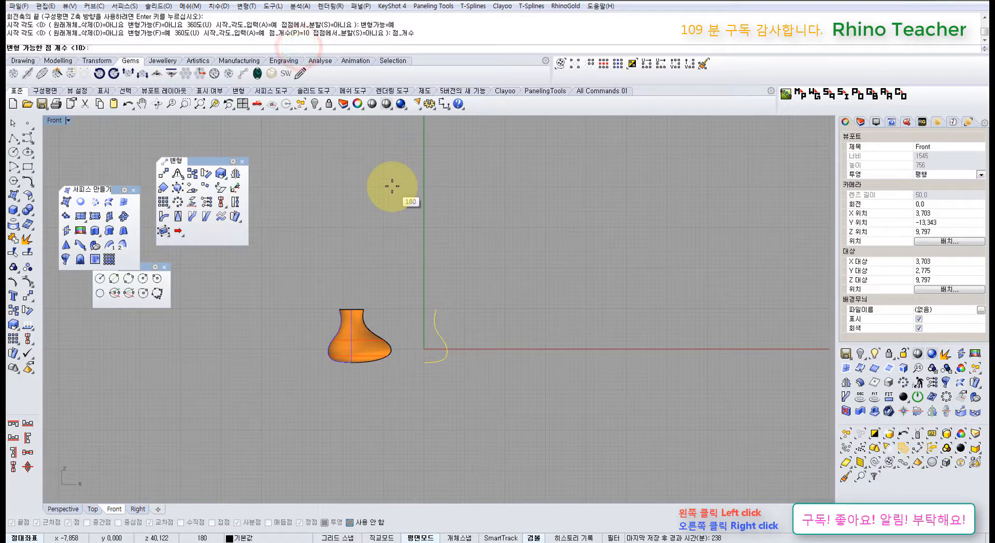
pyautogui.write('8')
pyautogui.press('Return')
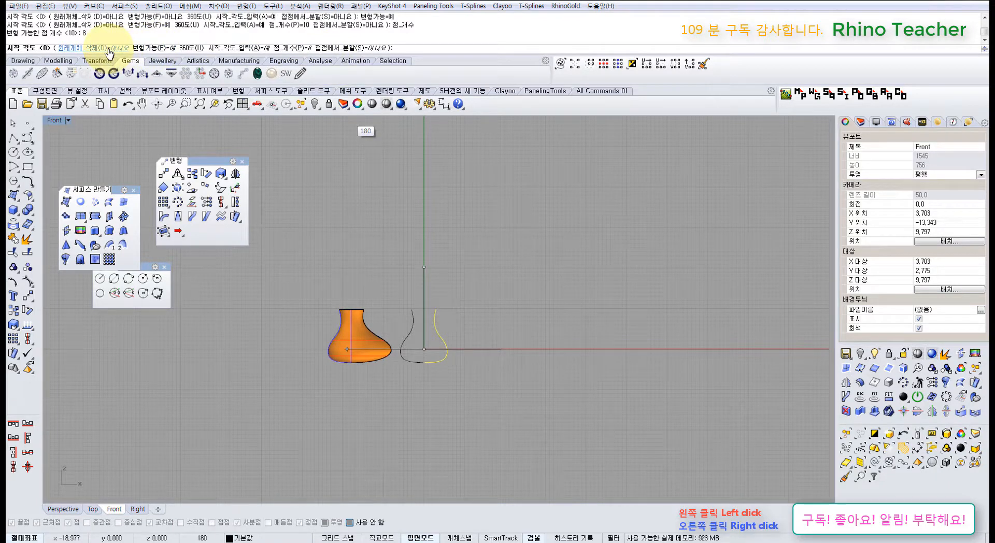
pyautogui.click(355, 225)
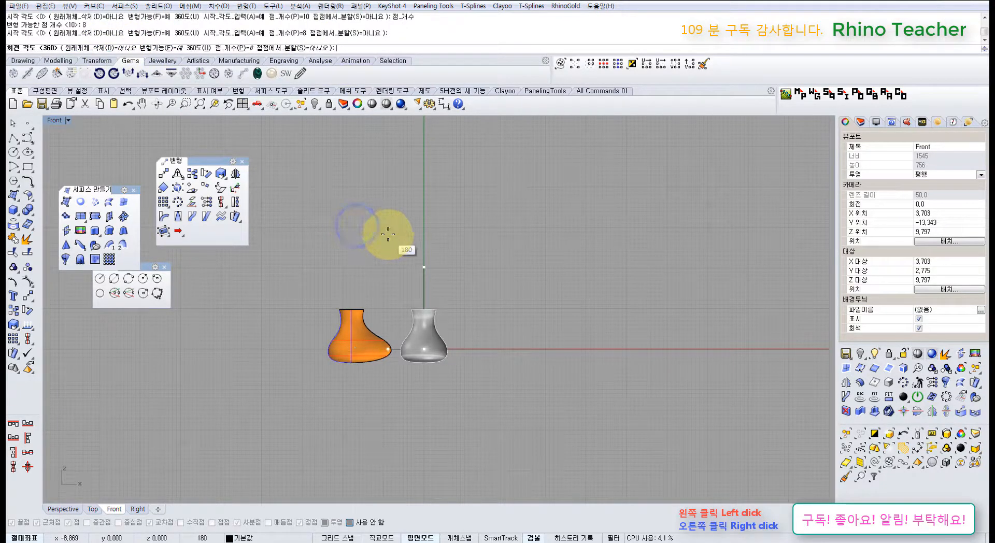
pyautogui.click(197, 49)
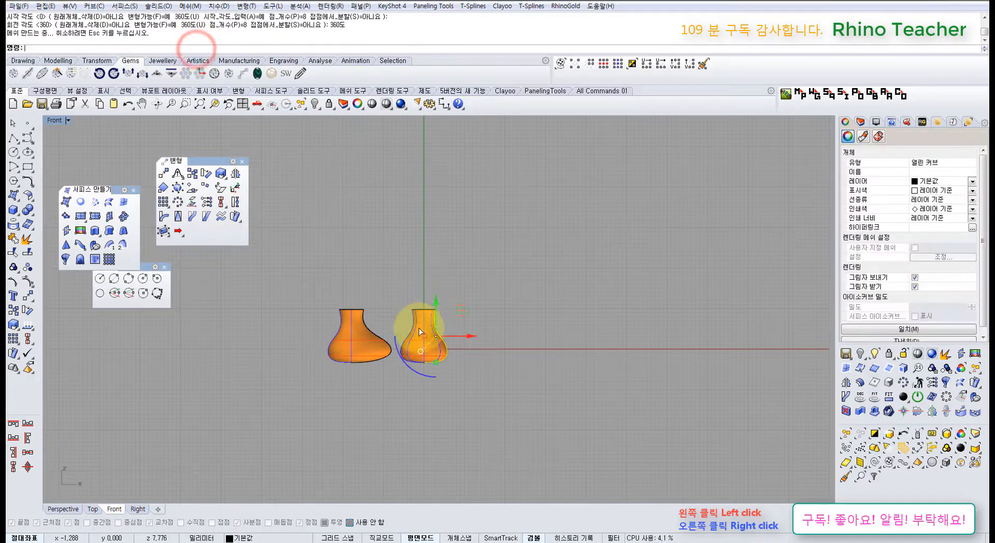
# Examine the new deformable vase in the Perspective view with its control points shown.
pyautogui.hotkey('ctrl', 'F4')
pyautogui.moveTo(400, 285); pyautogui.dragTo(392, 383, button='right')
pyautogui.click(384, 268)
pyautogui.moveTo(426, 318); pyautogui.dragTo(414, 259, button='right')
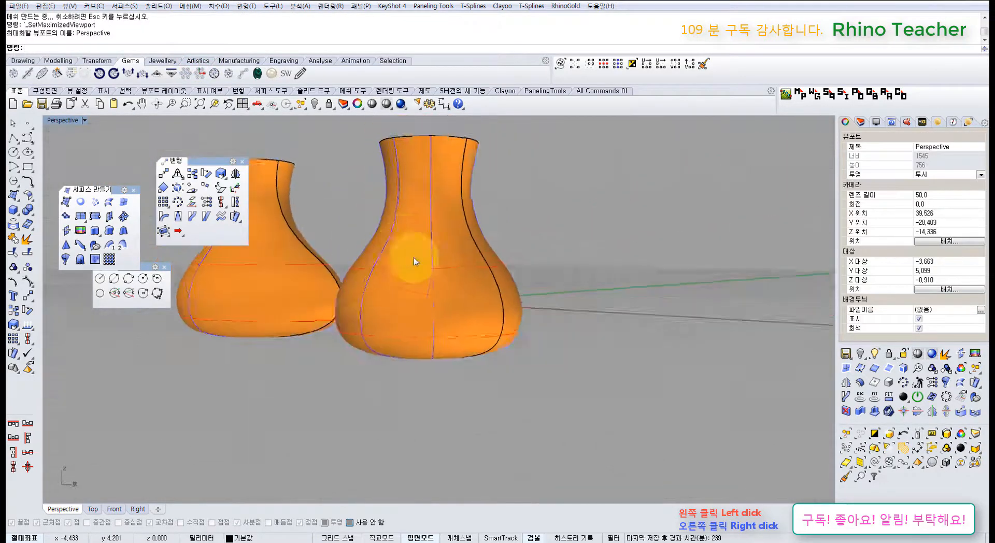
pyautogui.click(420, 287)
pyautogui.moveTo(425, 294); pyautogui.dragTo(492, 406, button='right')
pyautogui.press('F10')
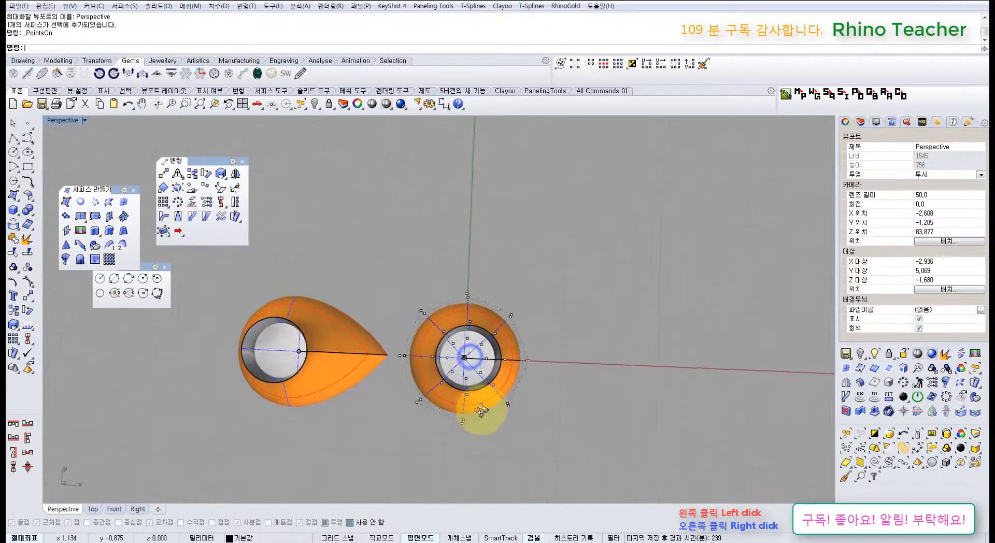
# Move the deformable vase off the profile curve to a spot behind the teardrop-shaped vase.
pyautogui.moveTo(480, 402); pyautogui.dragTo(333, 238)
pyautogui.click(434, 249)
pyautogui.moveTo(440, 358); pyautogui.dragTo(461, 228, button='right')
# Start another Revolve of the profile curve about the vertical axis through the origin in the Front view.
pyautogui.moveTo(544, 361); pyautogui.dragTo(464, 291)
pyautogui.moveTo(436, 317)
pyautogui.mouseDown(button='right')
pyautogui.moveTo(448, 291)
pyautogui.moveTo(444, 304)
pyautogui.mouseUp(button='right')
pyautogui.hotkey('ctrl', 'F2')
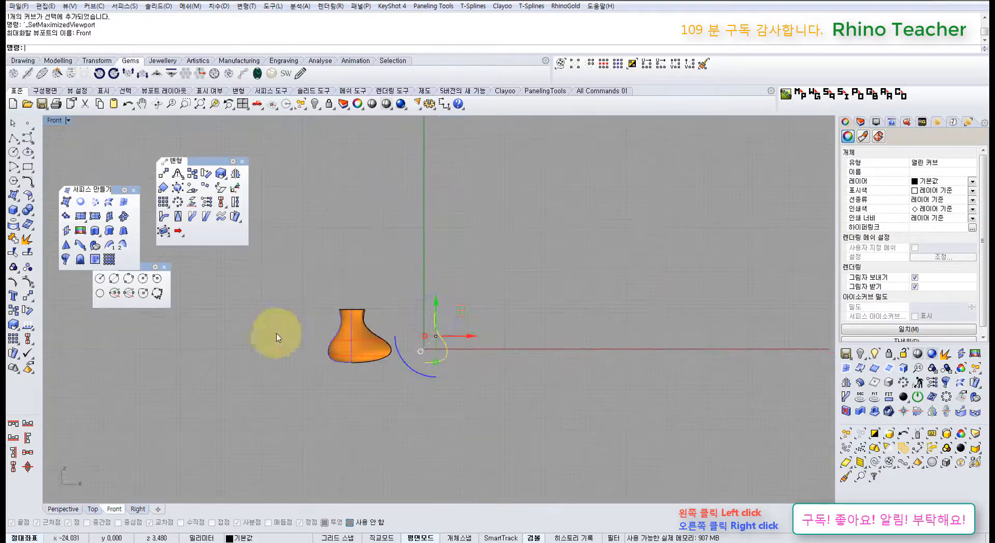
pyautogui.click(67, 259)
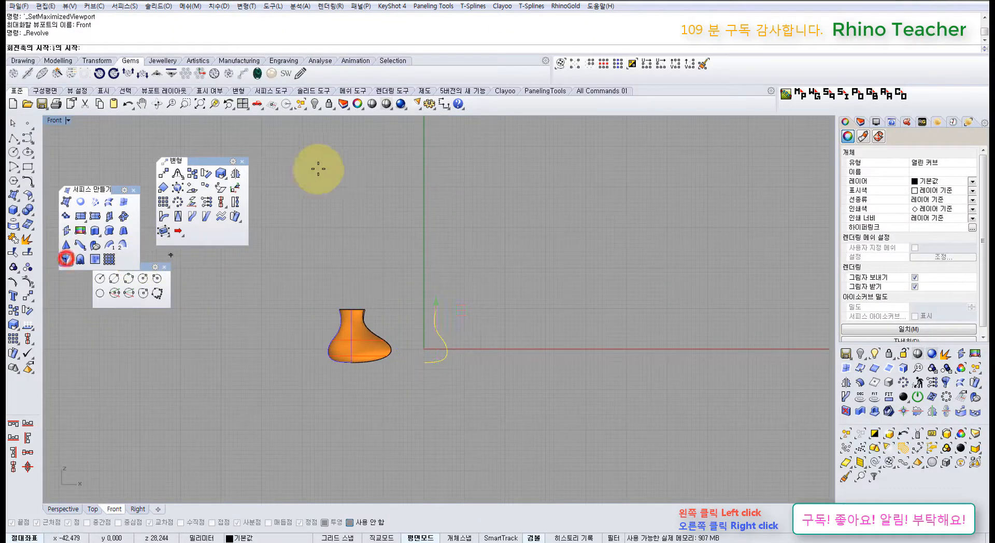
pyautogui.click(409, 230)
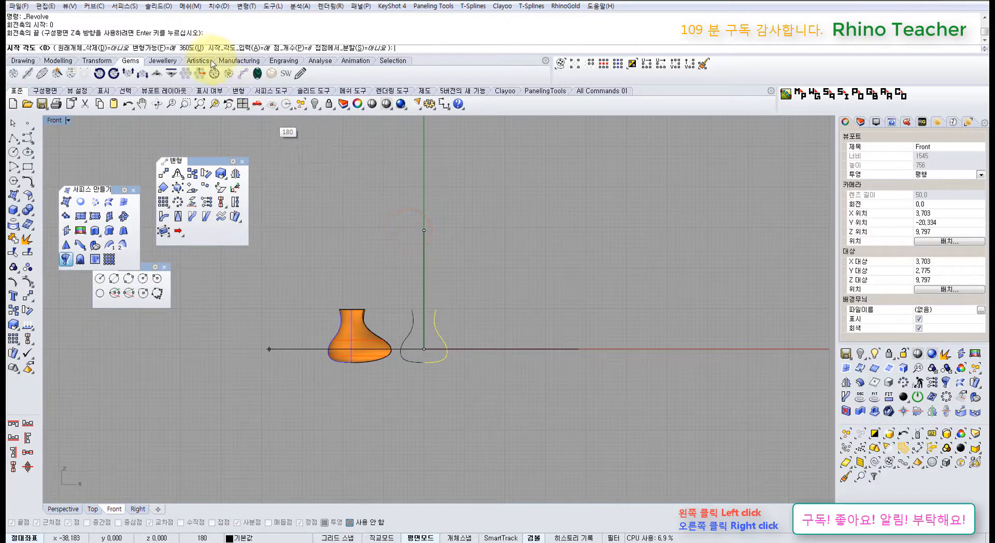
# Revolve the curve only partway, starting on the X axis and picking the end direction with a <90 angle constraint.
pyautogui.hotkey('ctrl', 'F4')
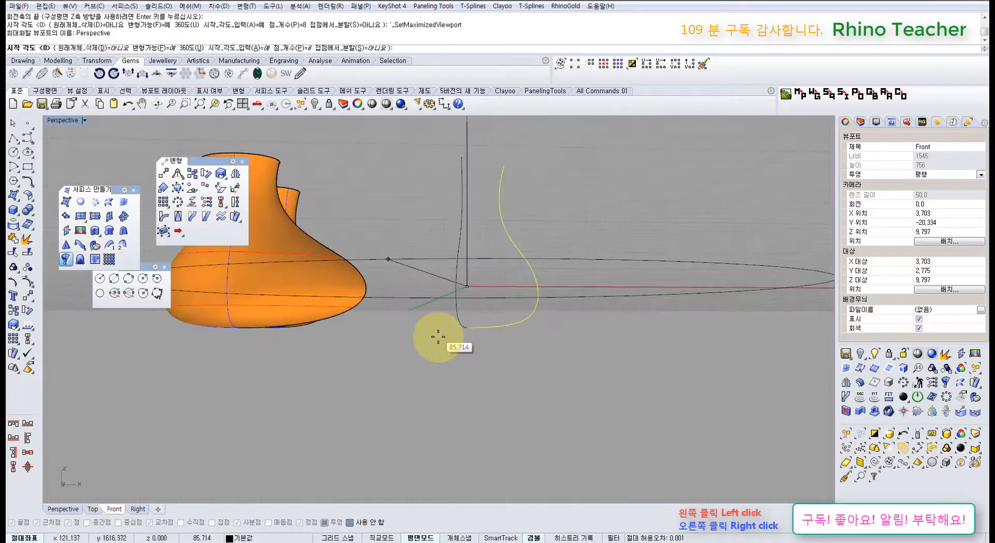
pyautogui.moveTo(438, 339); pyautogui.dragTo(474, 413, button='right')
pyautogui.scroll(-6, 491, 409)
pyautogui.scroll(4, 516, 398)
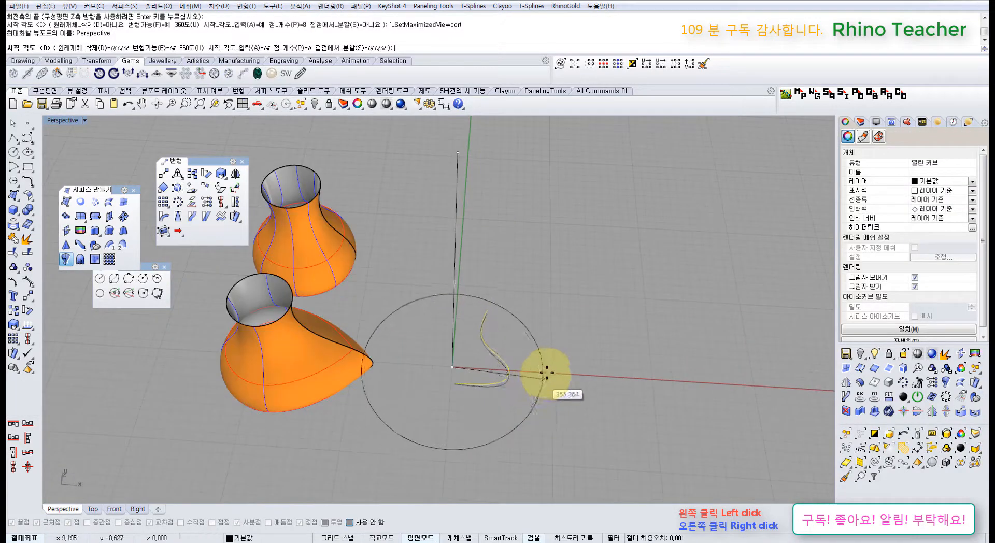
pyautogui.click(590, 375)
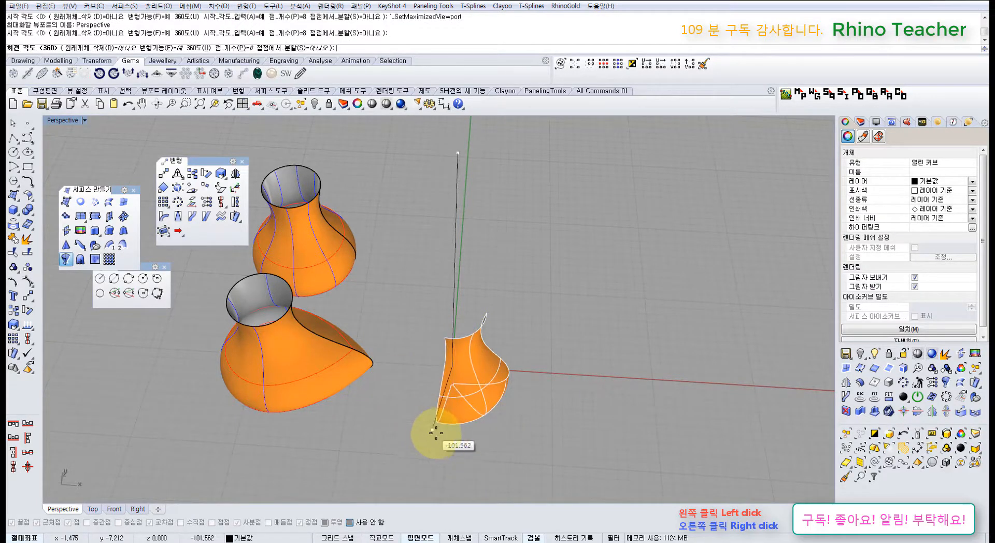
pyautogui.moveTo(435, 433); pyautogui.dragTo(457, 462, button='right')
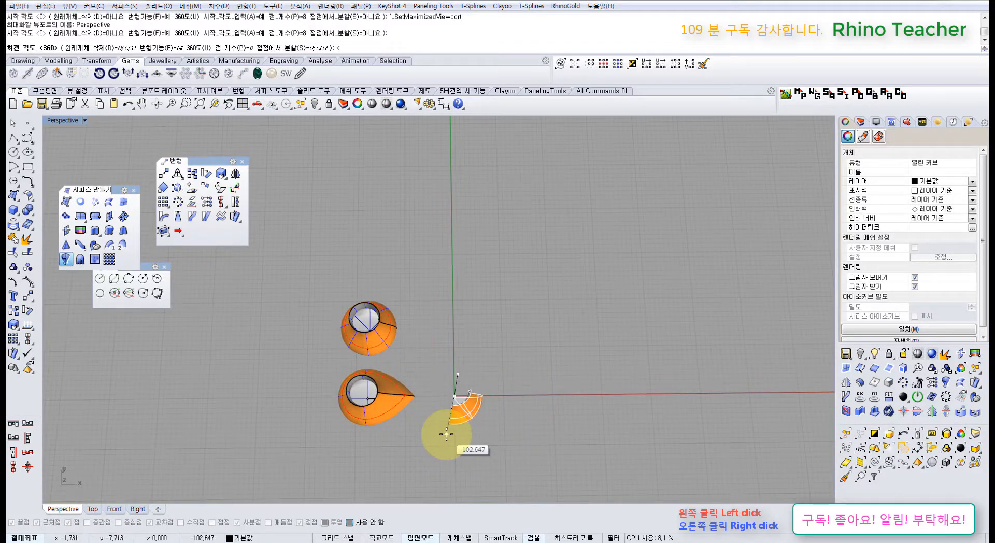
pyautogui.press('Return')
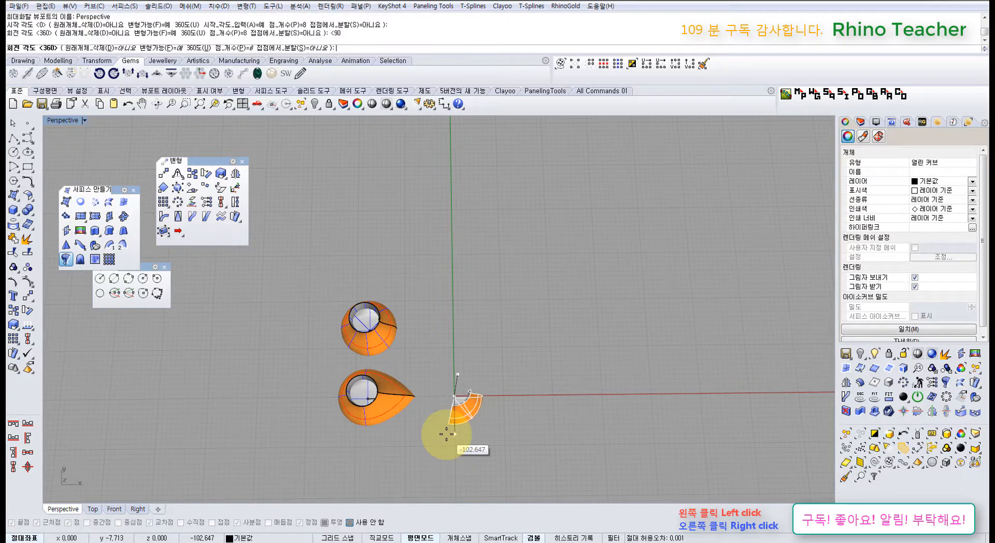
pyautogui.click(453, 474)
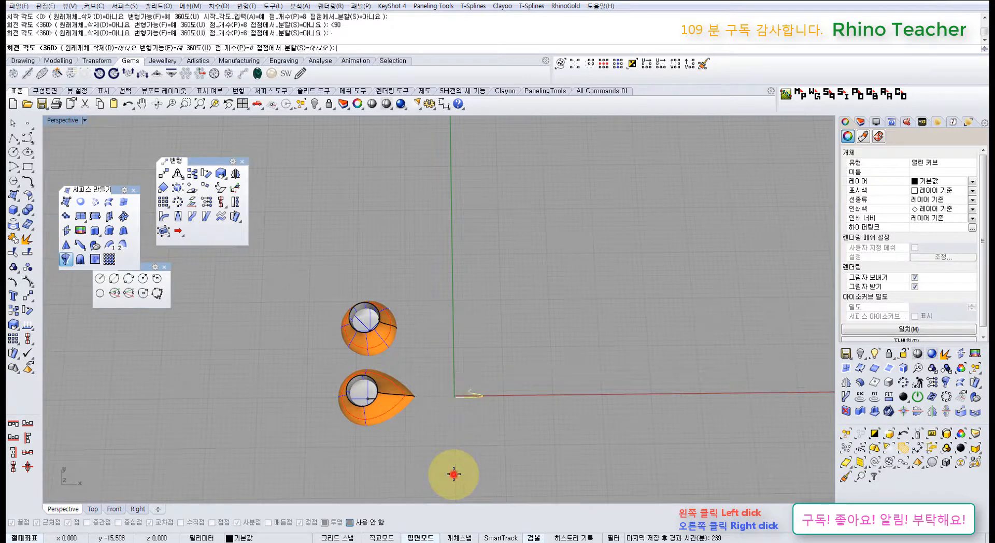
# Delete the partially revolved surface, keeping the profile curve.
pyautogui.moveTo(524, 430)
pyautogui.mouseDown(button='right')
pyautogui.moveTo(426, 388)
pyautogui.moveTo(381, 401)
pyautogui.moveTo(366, 288)
pyautogui.moveTo(401, 274)
pyautogui.moveTo(451, 406)
pyautogui.moveTo(468, 334)
pyautogui.mouseUp(button='right')
pyautogui.click(468, 334)
pyautogui.moveTo(473, 395); pyautogui.dragTo(473, 318, button='right')
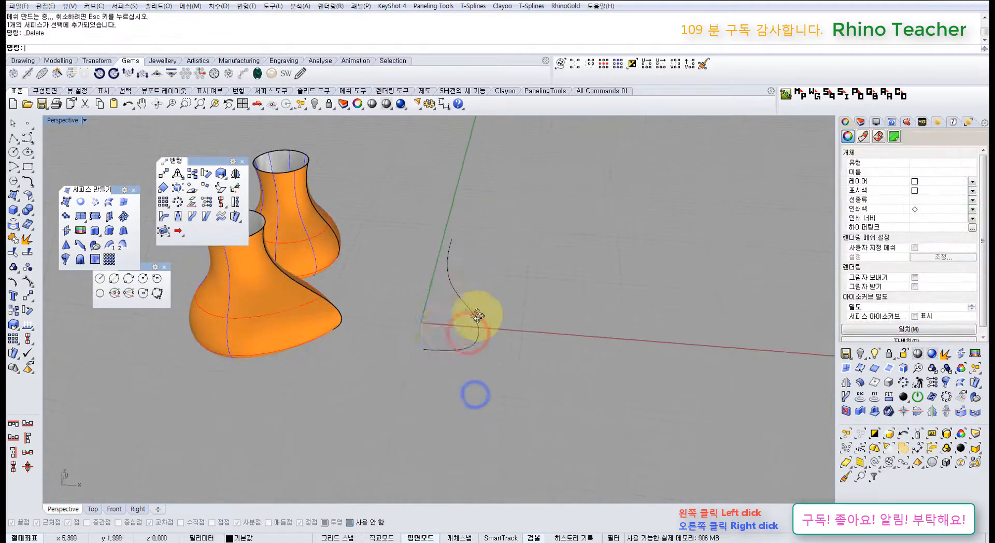
pyautogui.press('Delete')
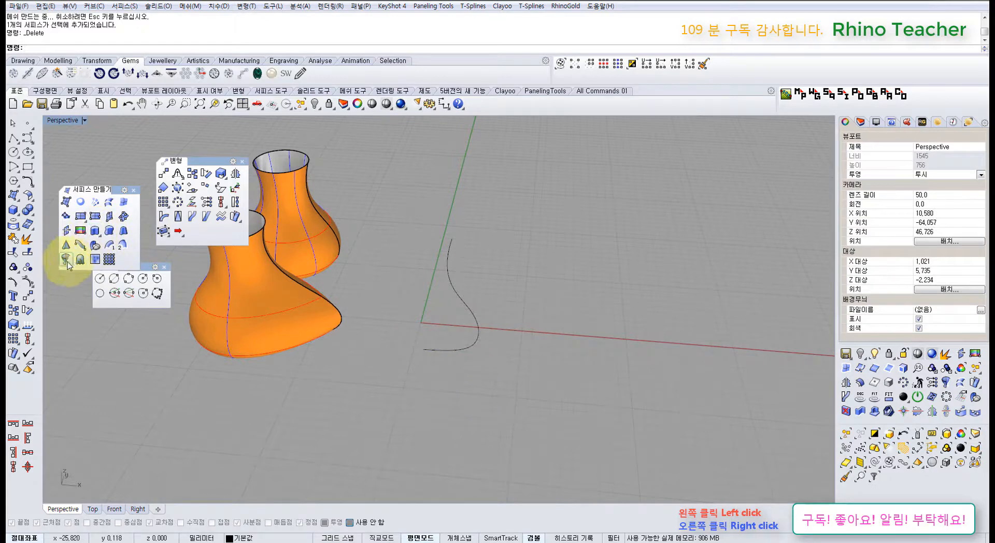
# Revolve the profile curve again about the vertical axis through the origin, accepting the default start and revolution angles.
pyautogui.click(66, 259)
pyautogui.moveTo(418, 382); pyautogui.dragTo(428, 336, button='right')
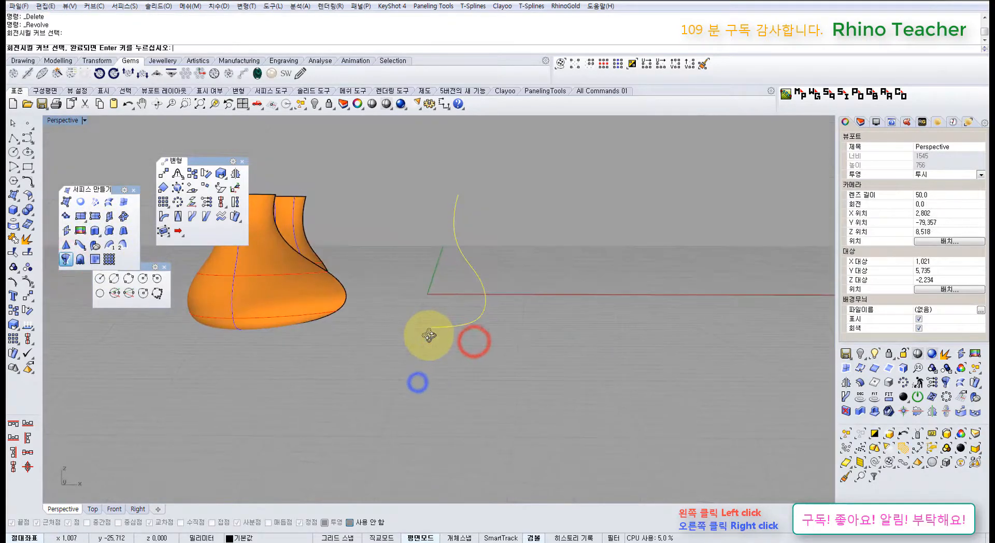
pyautogui.hotkey('ctrl', 'F2')
pyautogui.moveTo(344, 345); pyautogui.dragTo(316, 312, button='right')
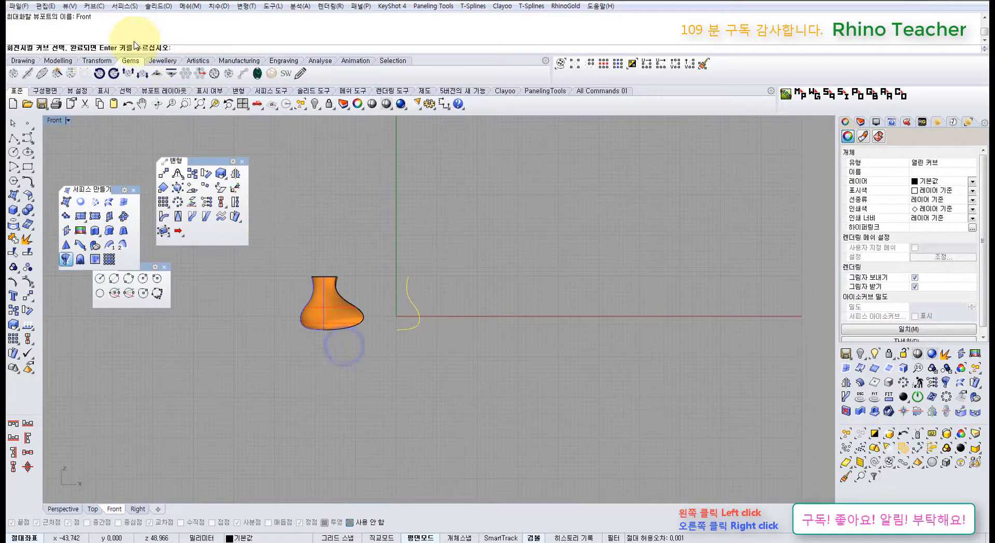
pyautogui.scroll(4, 400, 322)
pyautogui.rightClick(401, 320)
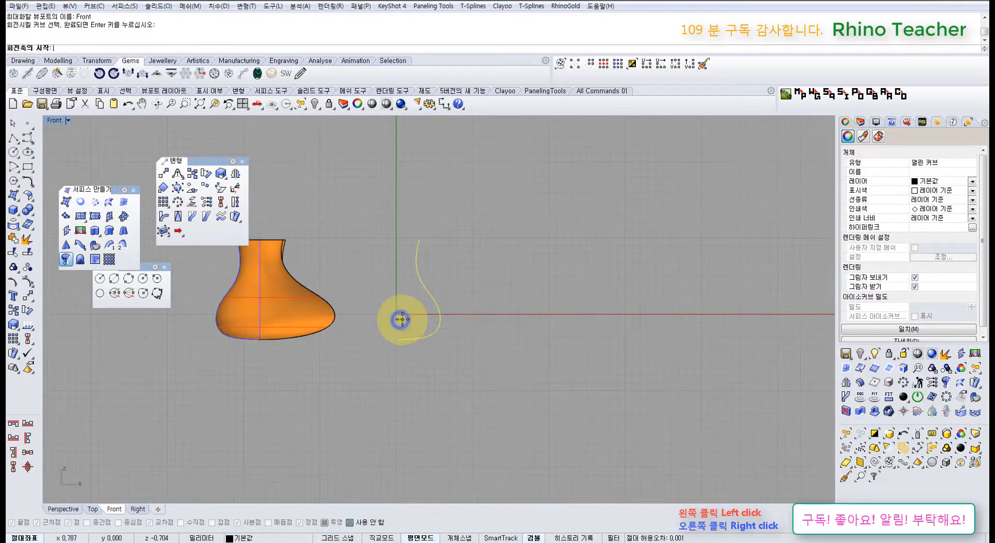
pyautogui.click(418, 191)
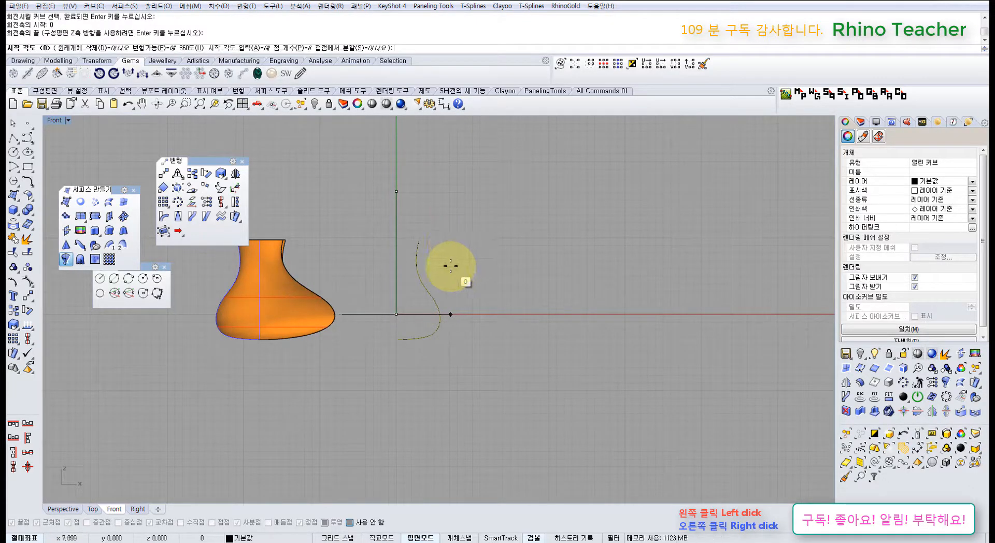
pyautogui.hotkey('ctrl', 'F4')
pyautogui.moveTo(446, 274)
pyautogui.mouseDown(button='right')
pyautogui.moveTo(437, 322)
pyautogui.moveTo(421, 340)
pyautogui.moveTo(433, 364)
pyautogui.moveTo(422, 355)
pyautogui.moveTo(423, 366)
pyautogui.mouseUp(button='right')
pyautogui.rightClick(422, 339)
pyautogui.rightClick(365, 351)
# Delete the newly revolved surface at the origin, leaving only its profile curve there.
pyautogui.click(434, 367)
pyautogui.press('Delete')
pyautogui.moveTo(447, 397); pyautogui.dragTo(458, 330, button='right')
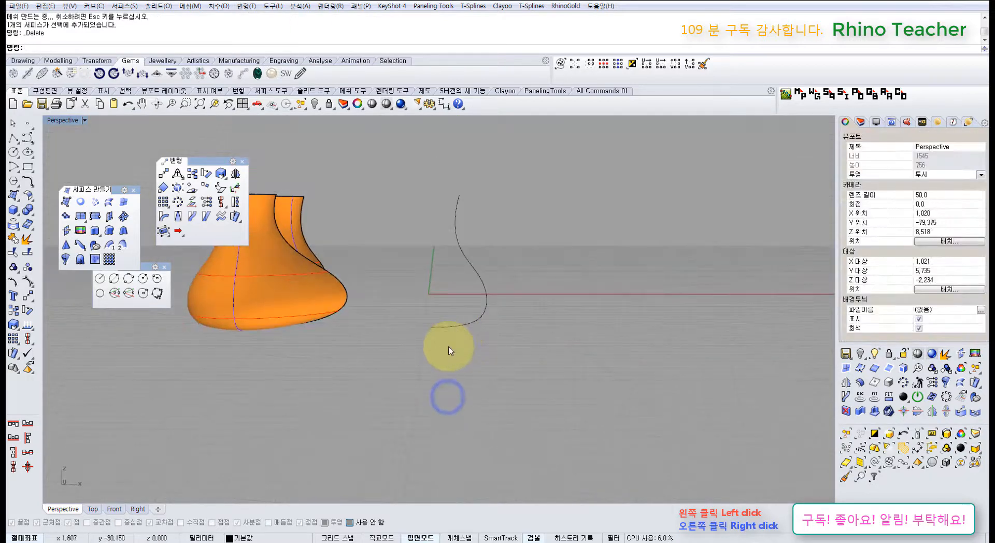
# Revolve the profile curve at the origin about the vertical axis, picking a start direction and setting the revolution angle to 360.
pyautogui.hotkey('ctrl', 'F2')
pyautogui.moveTo(459, 368); pyautogui.dragTo(378, 299)
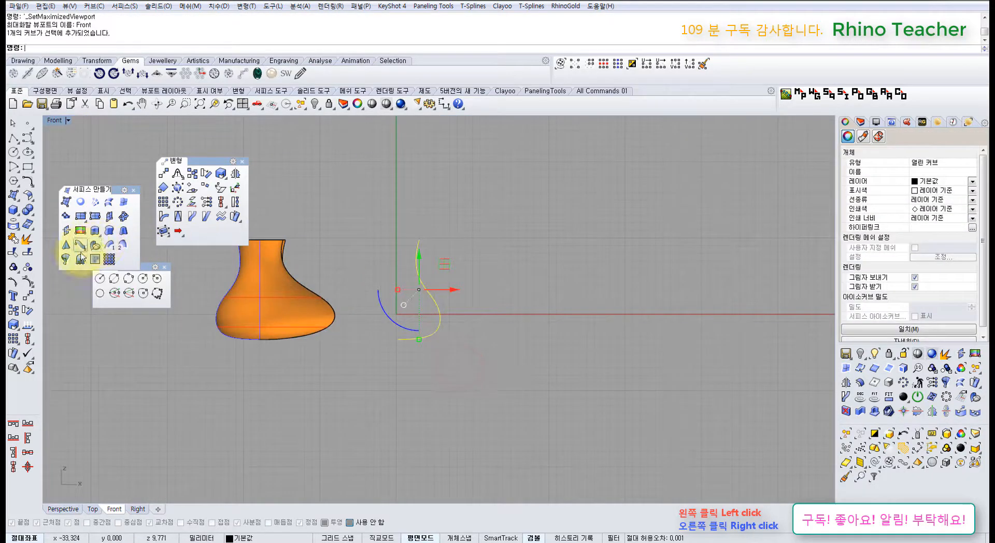
pyautogui.click(66, 259)
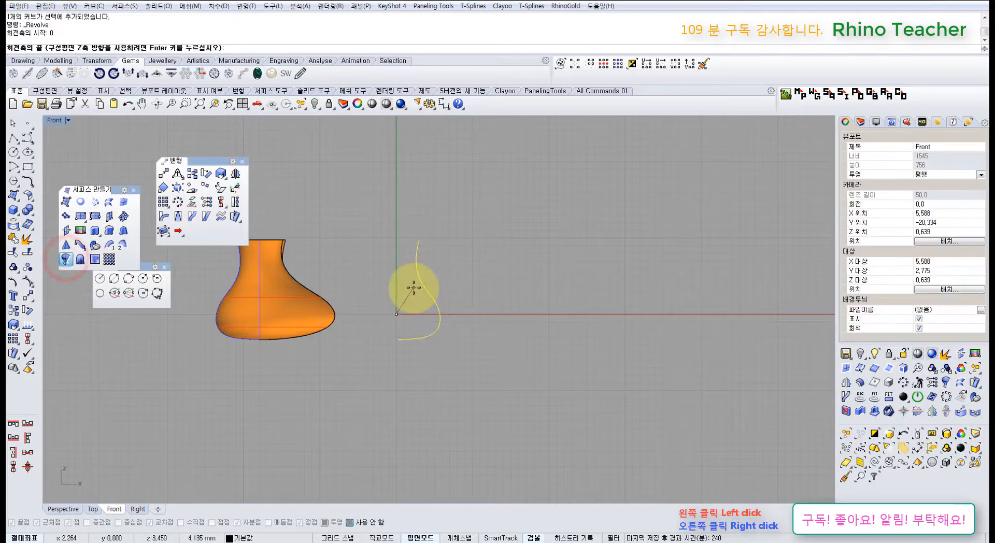
pyautogui.click(406, 223)
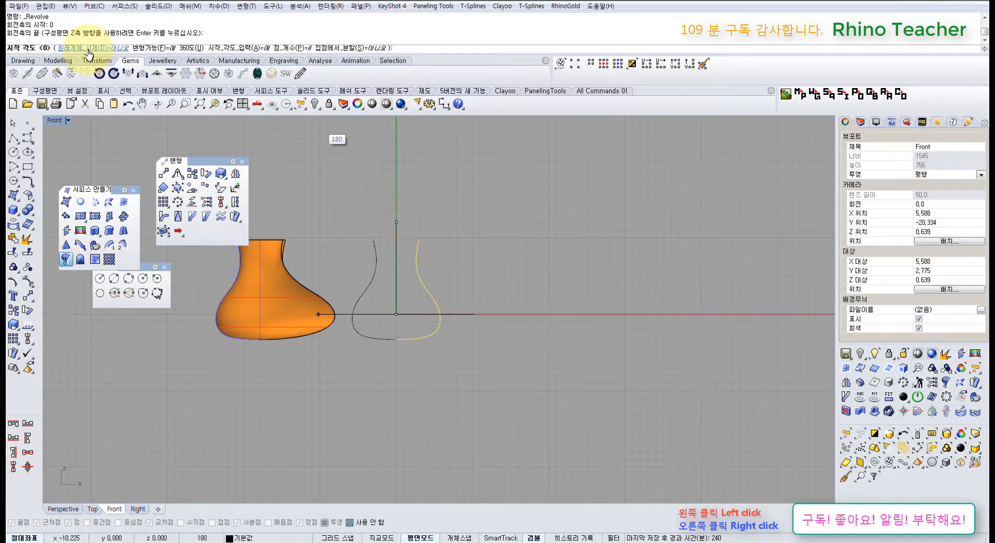
pyautogui.click(349, 205)
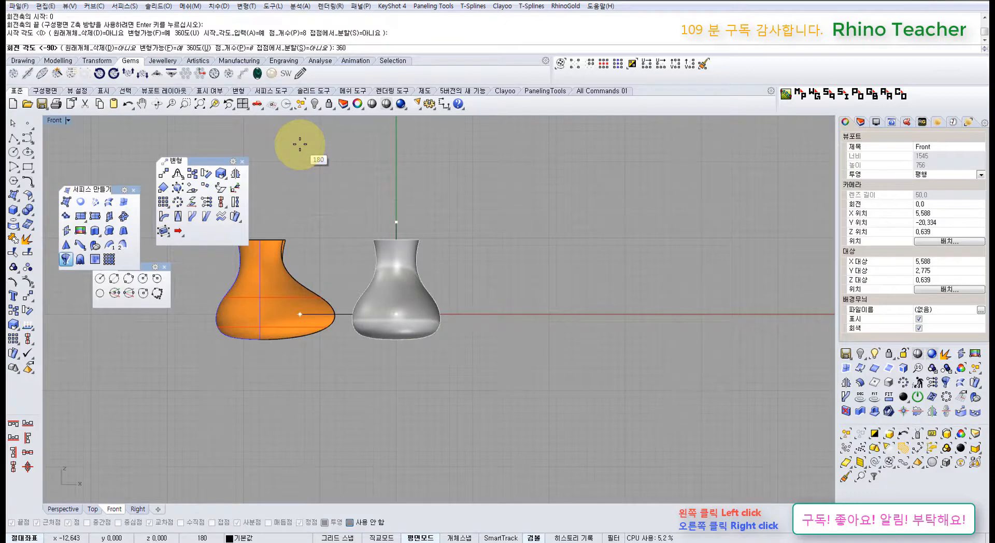
pyautogui.write('360')
pyautogui.press('Return')
# Move the new revolved surface off the origin to beside the symmetrical vase behind, keeping the profile curve in place.
pyautogui.hotkey('ctrl', 'F4')
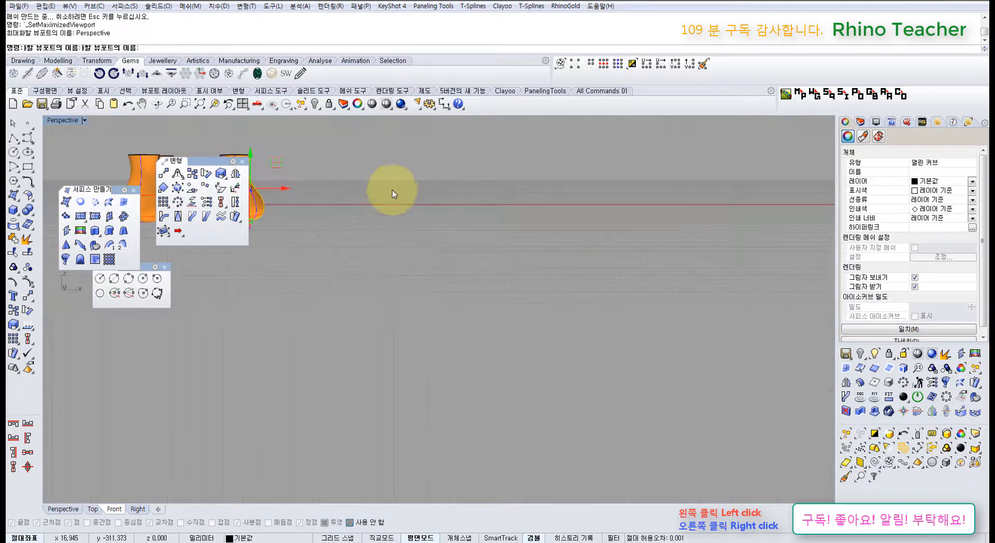
pyautogui.keyDown('shift'); pyautogui.moveTo(394, 193); pyautogui.dragTo(440, 288, button='right'); pyautogui.keyUp('shift')
pyautogui.moveTo(446, 229); pyautogui.dragTo(477, 287, button='right')
pyautogui.click(478, 274)
pyautogui.moveTo(425, 365); pyautogui.dragTo(332, 169)
pyautogui.scroll(-3, 401, 301)
pyautogui.scroll(2, 413, 327)
pyautogui.click(446, 349)
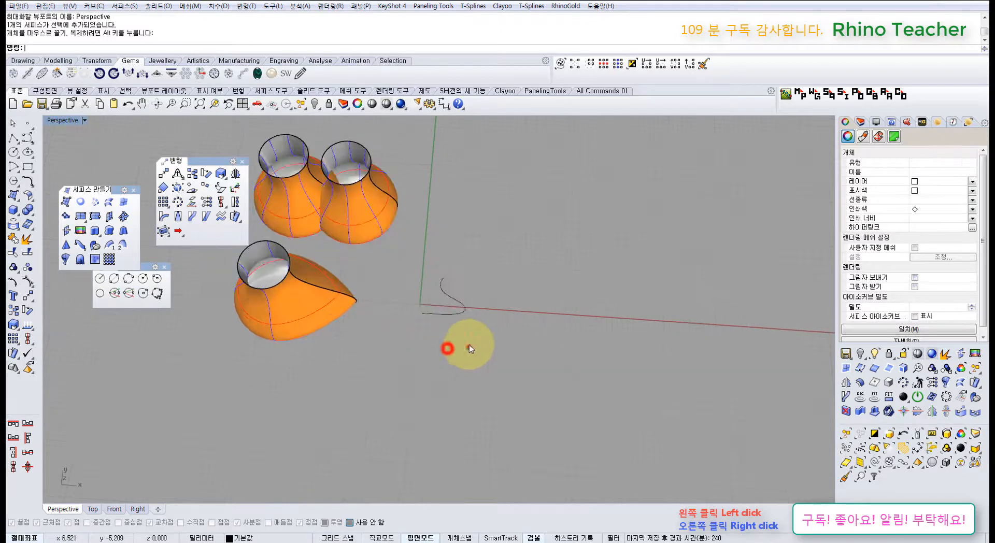
# Polar-array the profile curve around the origin in the top view with 4 items and the default fill angle.
pyautogui.moveTo(468, 347); pyautogui.dragTo(438, 309)
pyautogui.moveTo(438, 312); pyautogui.dragTo(284, 290, button='right')
pyautogui.hotkey('ctrl', 'F1')
pyautogui.scroll(-4, 443, 339)
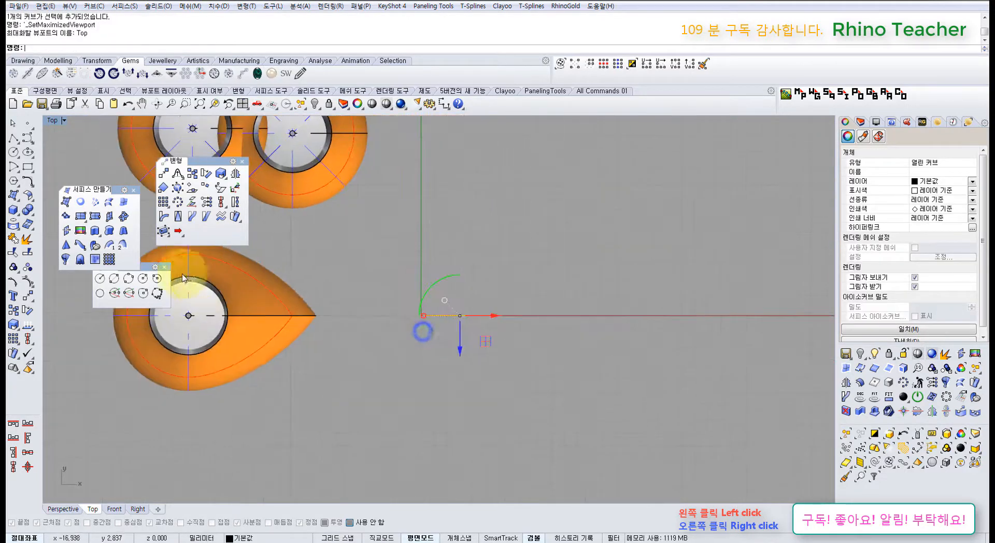
pyautogui.click(181, 205)
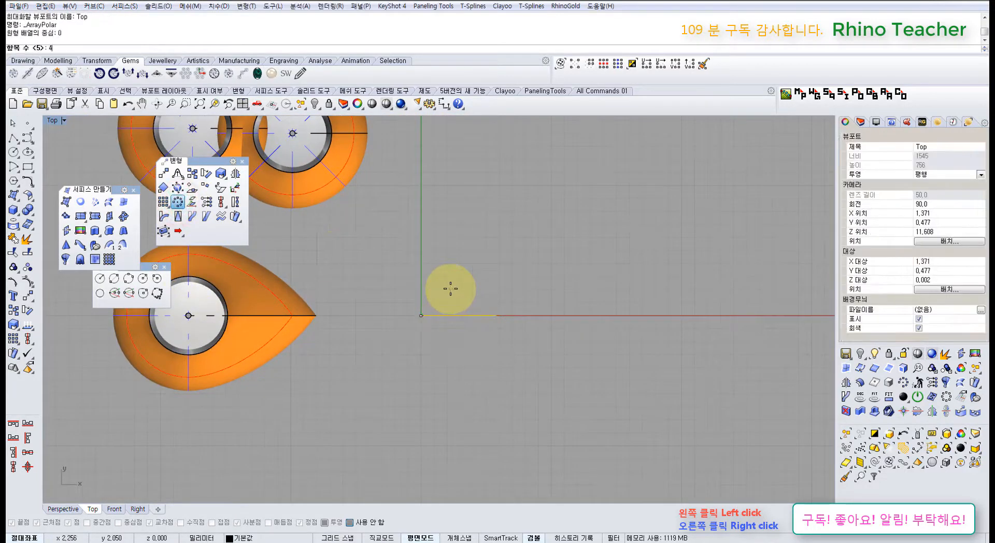
pyautogui.press('Return')
pyautogui.press('Return')
pyautogui.press('Return')
# Shorten the front and back profile curves vertically from their bottom point with Scale1D in the front view.
pyautogui.hotkey('ctrl', 'F4')
pyautogui.moveTo(450, 289); pyautogui.dragTo(466, 188, button='right')
pyautogui.click(473, 178)
pyautogui.scroll(5, 374, 319)
pyautogui.moveTo(385, 299); pyautogui.dragTo(357, 286)
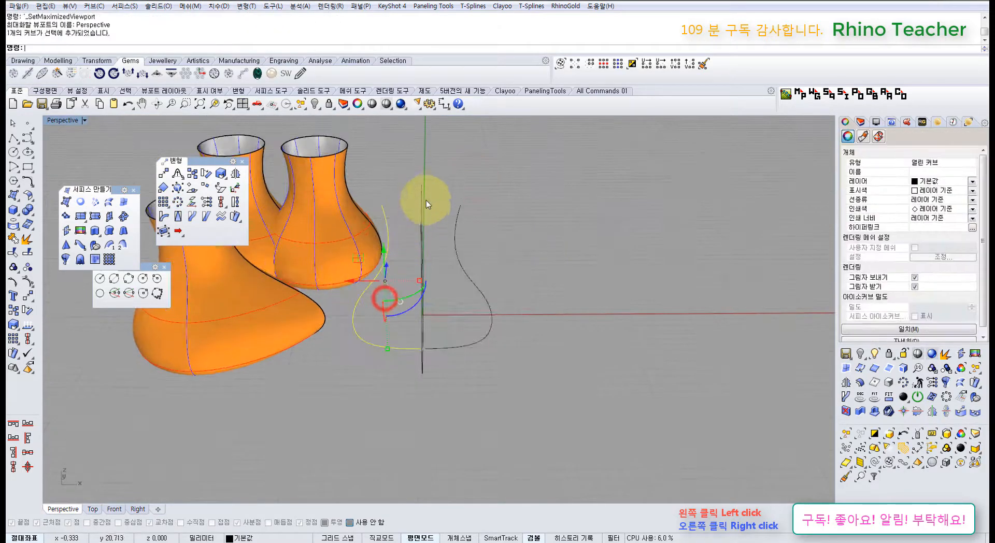
pyautogui.click(425, 201)
pyautogui.hotkey('ctrl', 'F2')
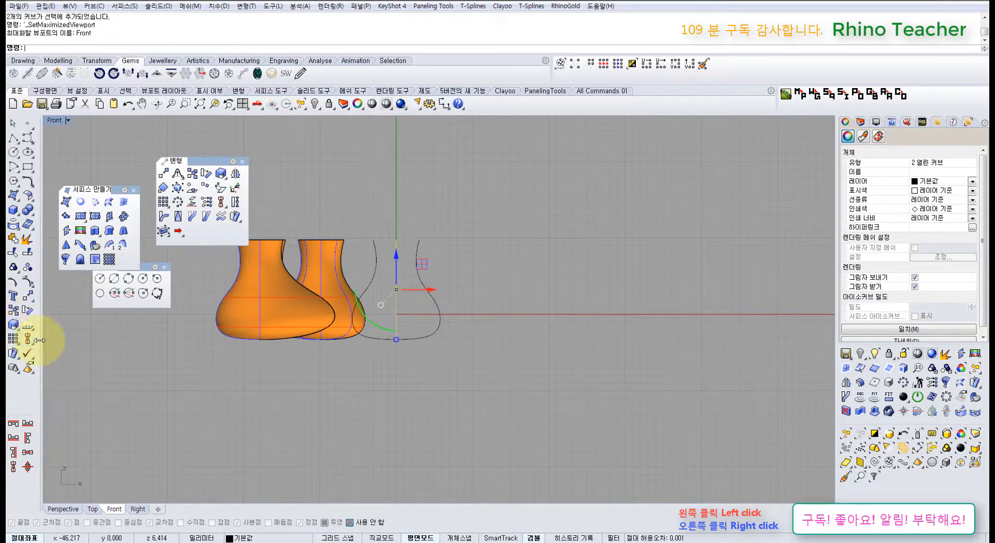
pyautogui.moveTo(337, 313); pyautogui.dragTo(365, 325, button='right')
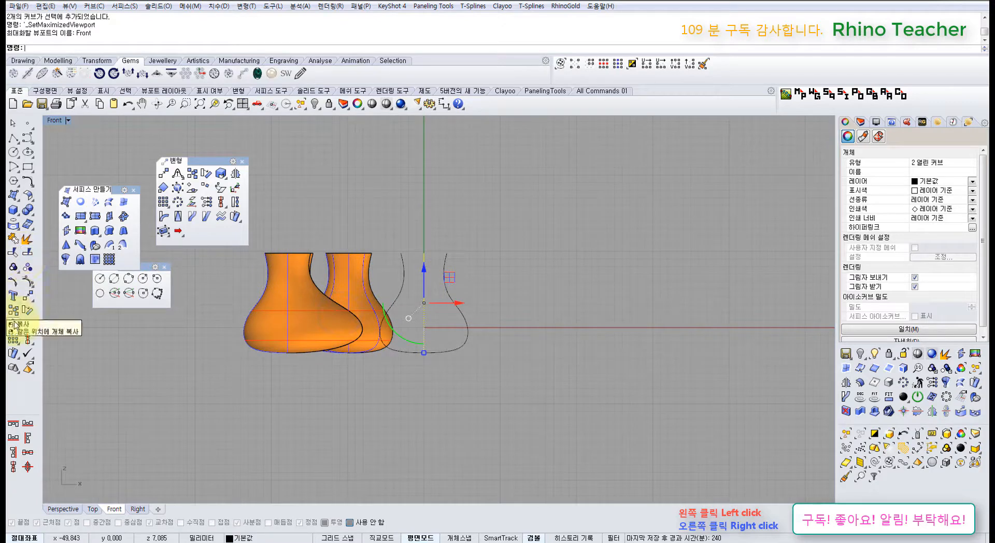
pyautogui.click(57, 330)
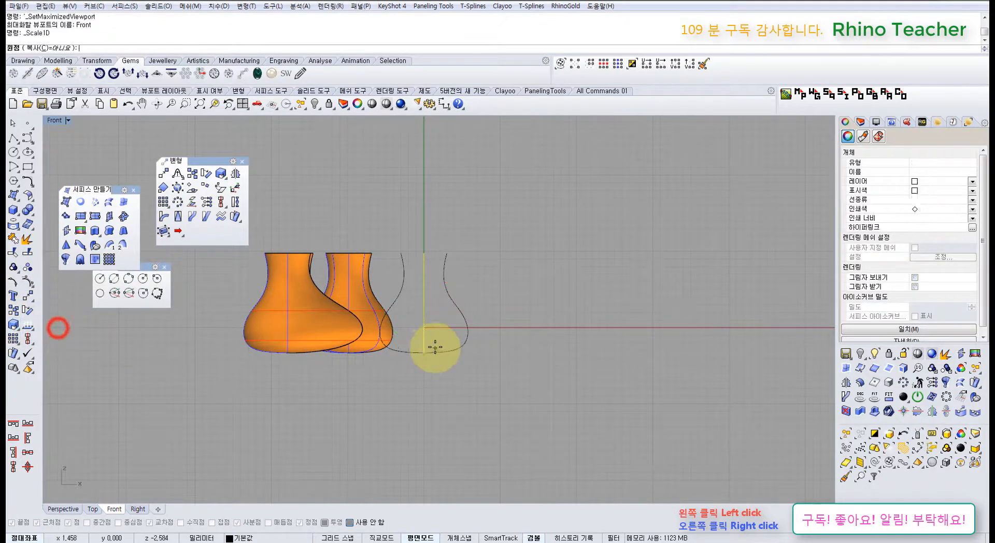
pyautogui.click(423, 352)
pyautogui.click(445, 184)
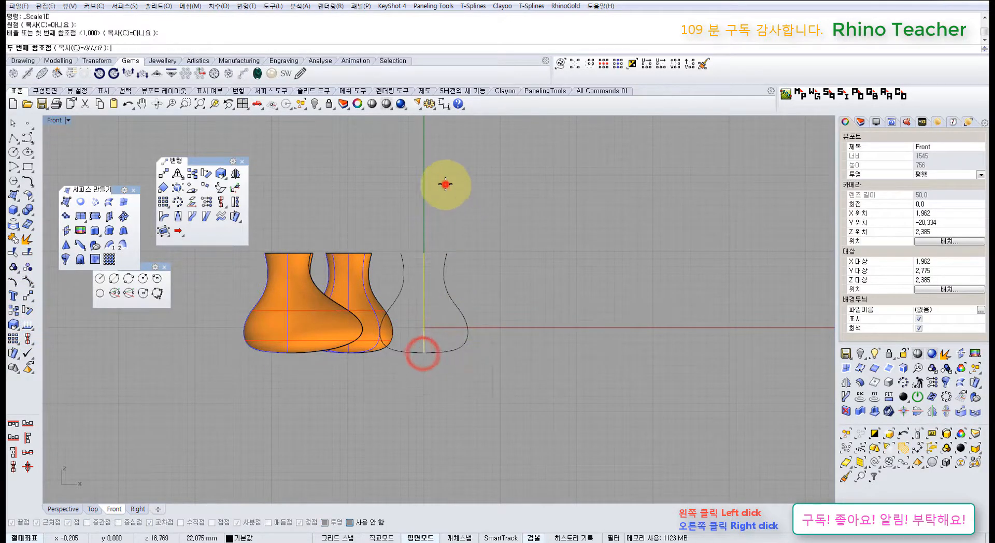
pyautogui.click(445, 224)
# Revolve all four arrayed curves together about the vertical axis through origin 0, accepting the default start and revolution angles.
pyautogui.hotkey('ctrl', 'F4')
pyautogui.moveTo(437, 315); pyautogui.dragTo(407, 314, button='right')
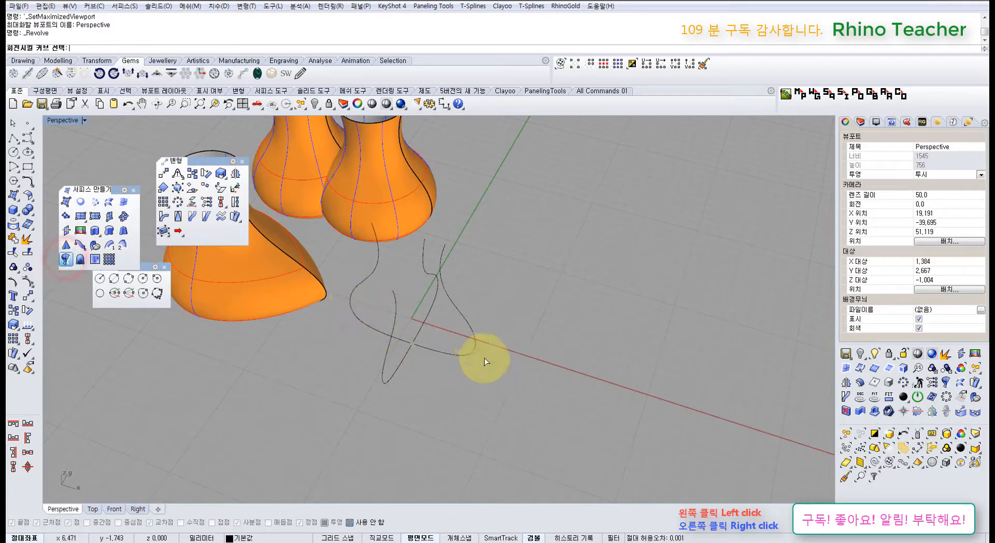
pyautogui.click(474, 338)
pyautogui.click(383, 358)
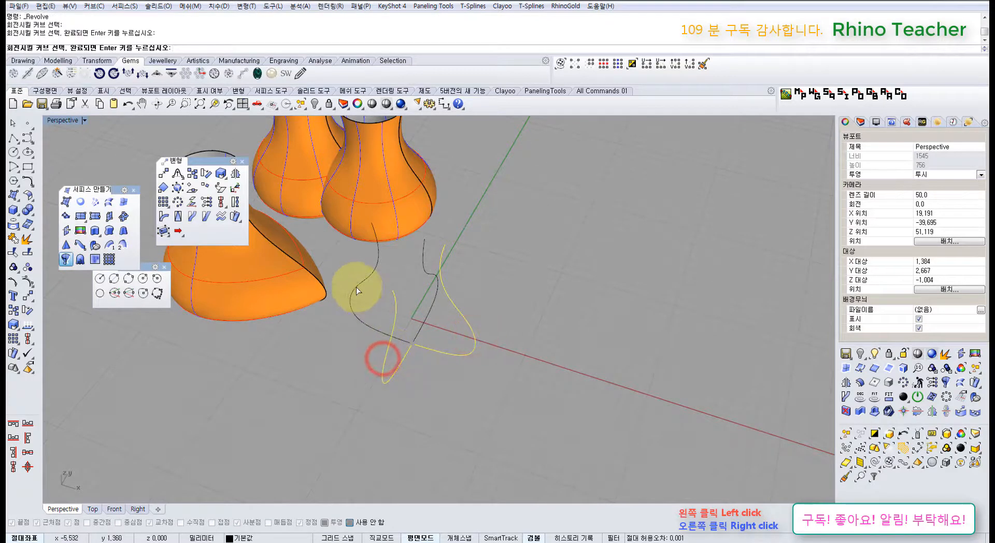
pyautogui.click(433, 293)
pyautogui.moveTo(413, 355); pyautogui.dragTo(443, 294, button='right')
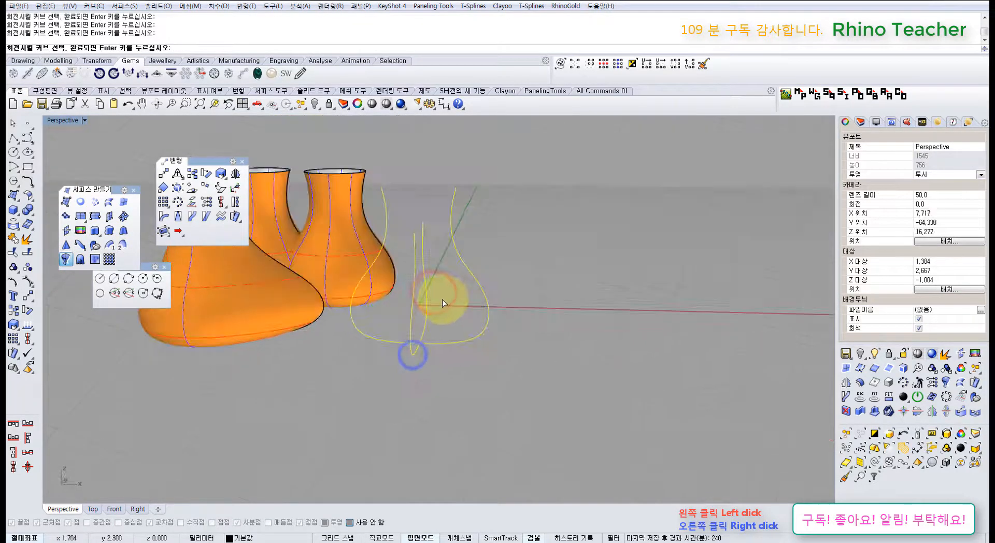
pyautogui.hotkey('ctrl', 'F2')
pyautogui.scroll(-4, 423, 351)
pyautogui.moveTo(422, 351); pyautogui.dragTo(400, 361, button='right')
pyautogui.press('Return')
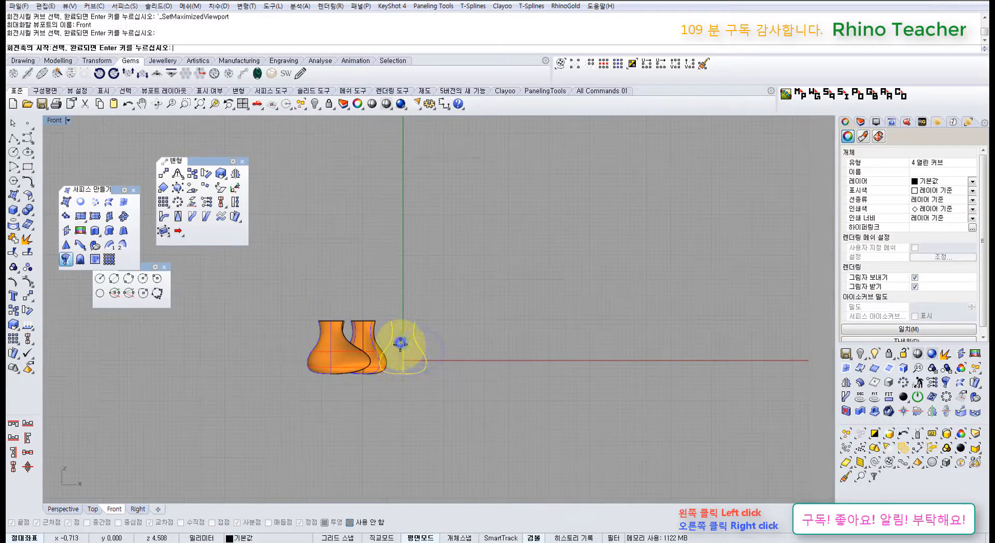
pyautogui.write('0')
pyautogui.press('Return')
pyautogui.click(415, 271)
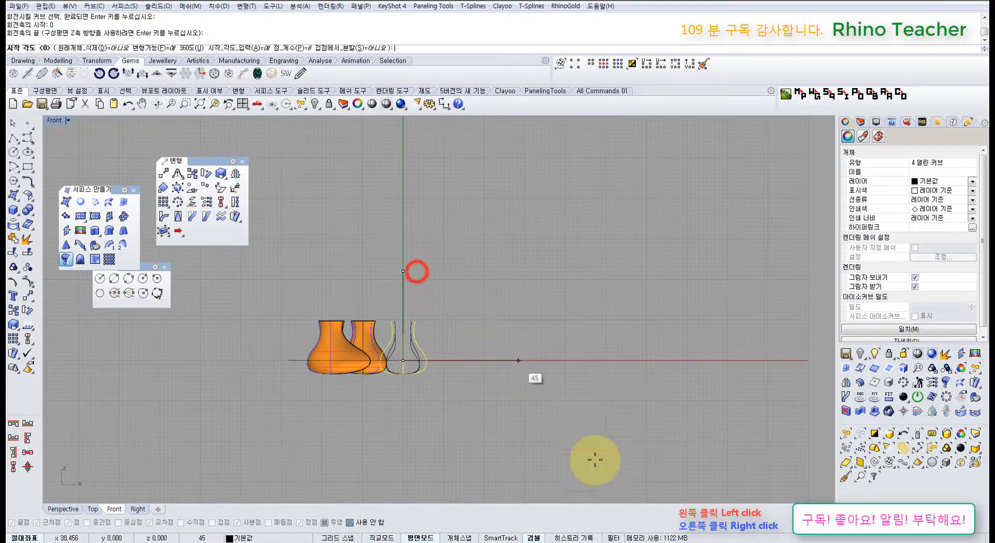
pyautogui.rightClick(289, 180)
pyautogui.rightClick(341, 189)
# Pull two of the overlapping revolved surfaces off the origin, one along the X axis and one toward the back, dismissing the history warnings.
pyautogui.hotkey('ctrl', 'F4')
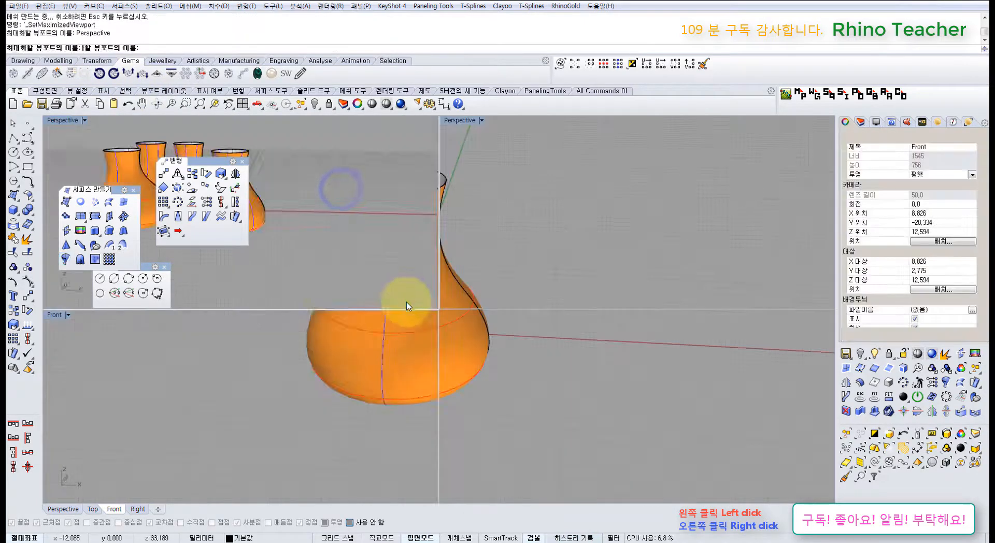
pyautogui.moveTo(390, 296); pyautogui.dragTo(399, 385, button='right')
pyautogui.click(509, 321)
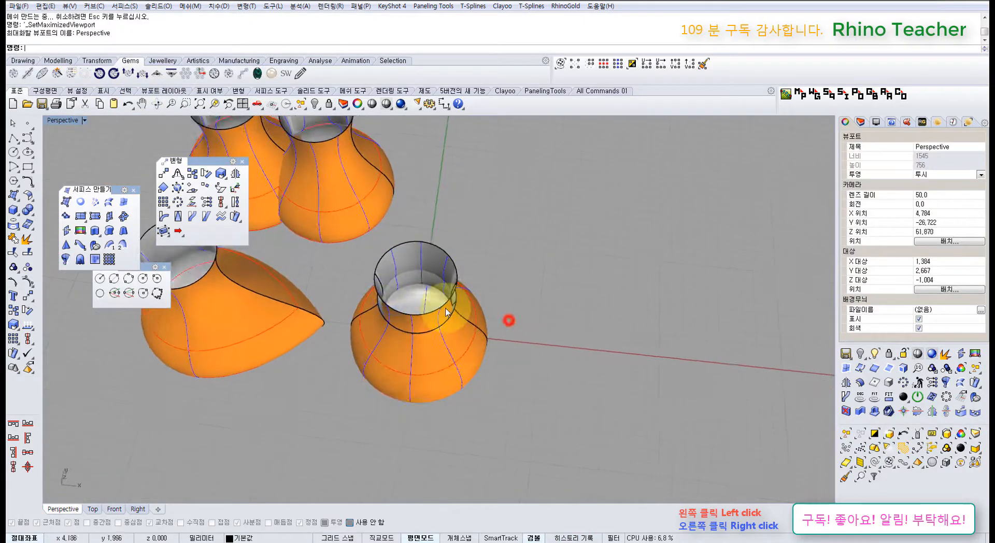
pyautogui.click(438, 269)
pyautogui.click(489, 305)
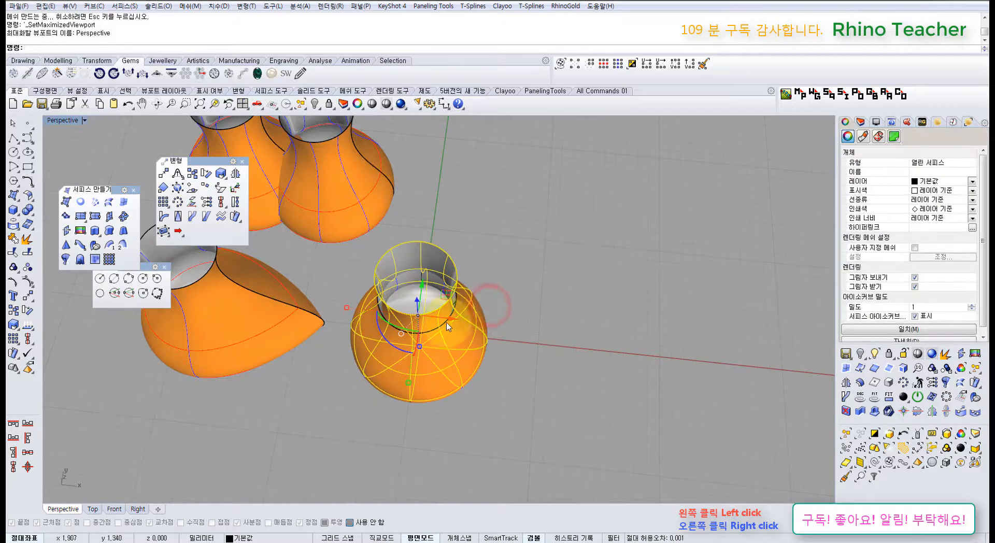
pyautogui.moveTo(437, 346); pyautogui.dragTo(617, 346)
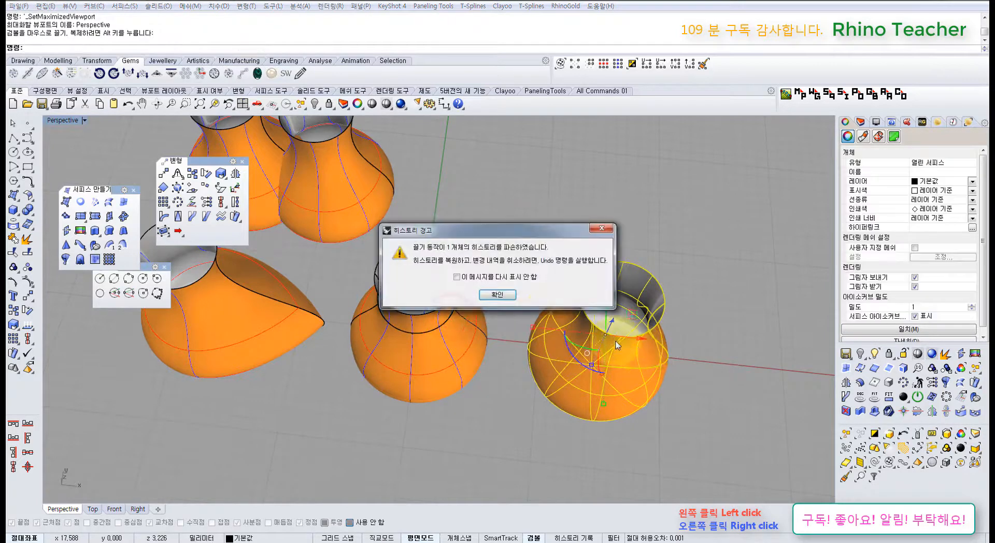
pyautogui.click(505, 294)
pyautogui.moveTo(438, 262); pyautogui.dragTo(537, 183)
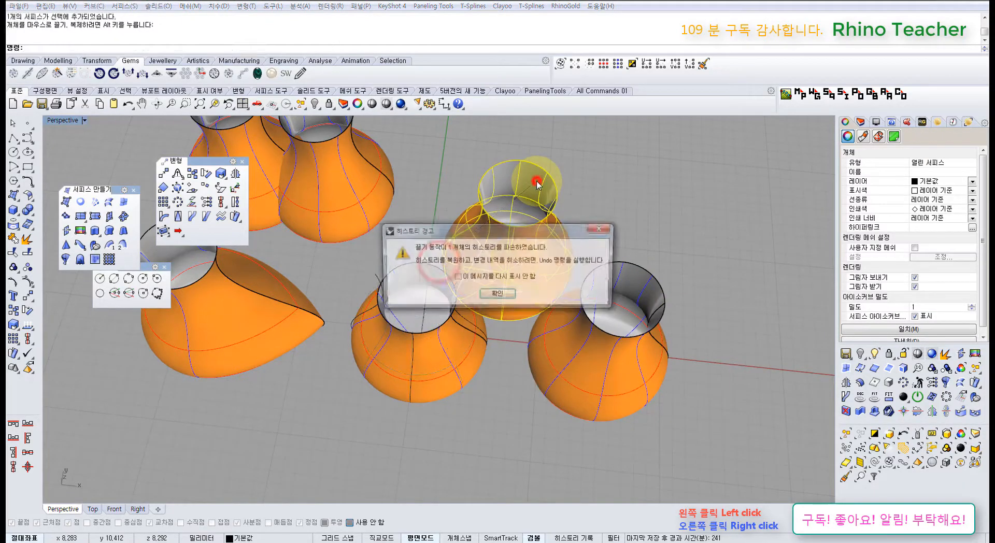
pyautogui.click(497, 293)
# Separate the remaining two overlapping surfaces, moving one to the front left and the other behind the profile curves.
pyautogui.click(458, 350)
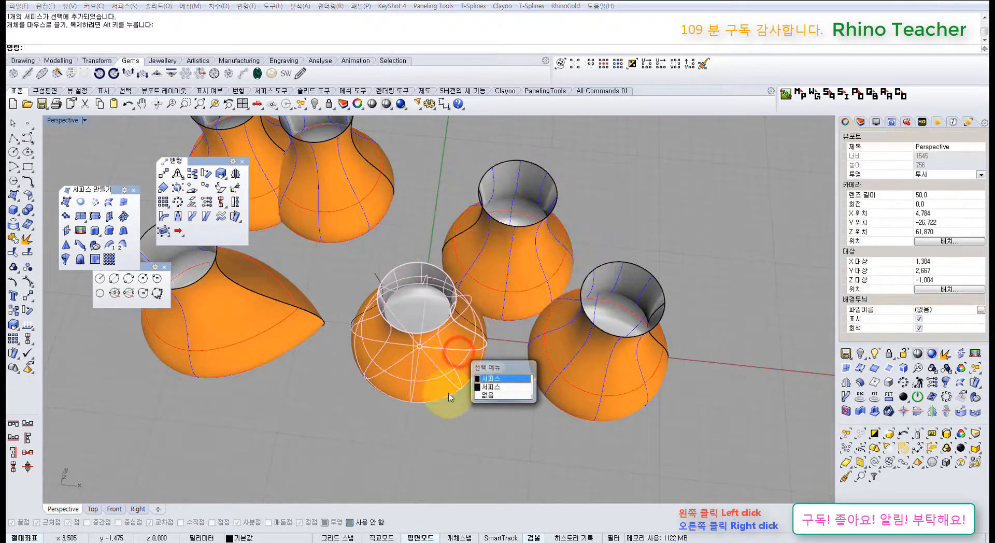
pyautogui.click(484, 379)
pyautogui.moveTo(443, 304); pyautogui.dragTo(324, 398)
pyautogui.click(507, 294)
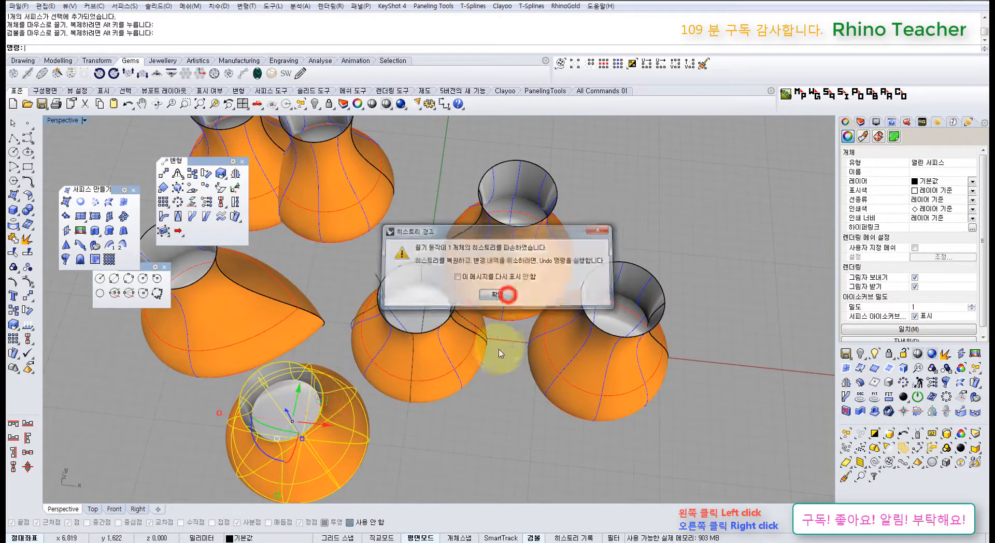
pyautogui.moveTo(454, 373); pyautogui.dragTo(435, 257)
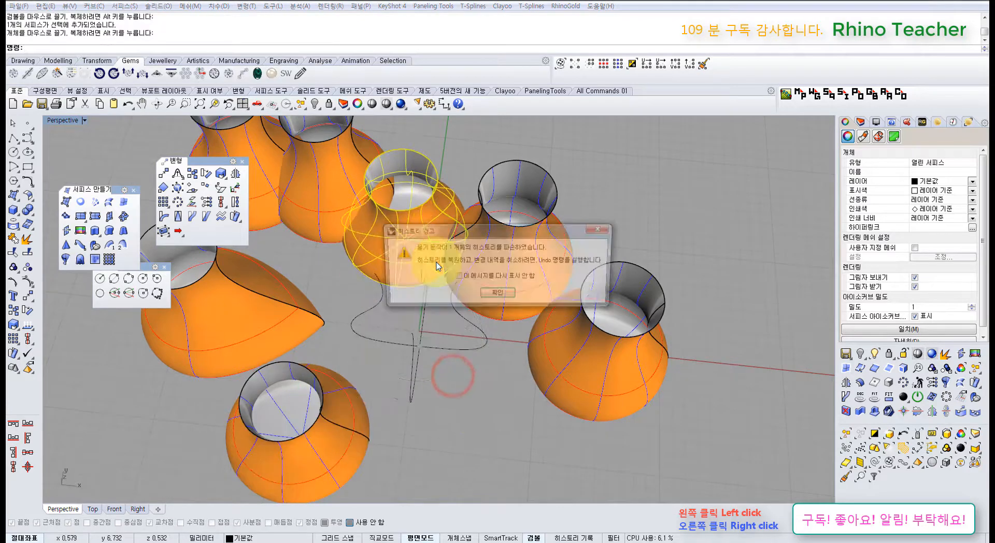
pyautogui.click(491, 297)
# Delete the separated revolved surfaces around the origin, keeping the profile curves.
pyautogui.press('Delete')
pyautogui.click(493, 271)
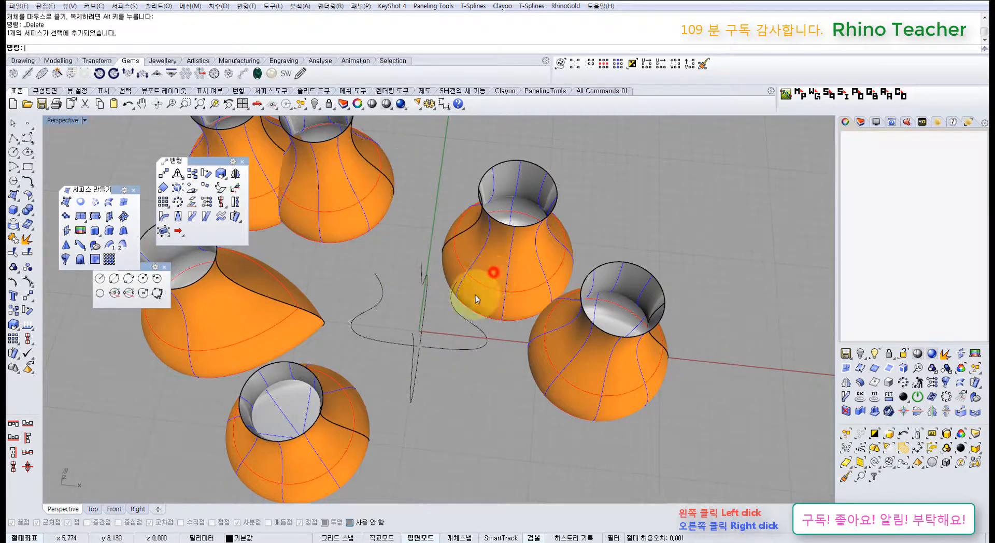
pyautogui.press('Delete')
pyautogui.click(338, 412)
pyautogui.press('Delete')
# Delete the shortened front and back curves, keeping only the two full-height curves along the X axis.
pyautogui.moveTo(460, 372); pyautogui.dragTo(397, 399, button='right')
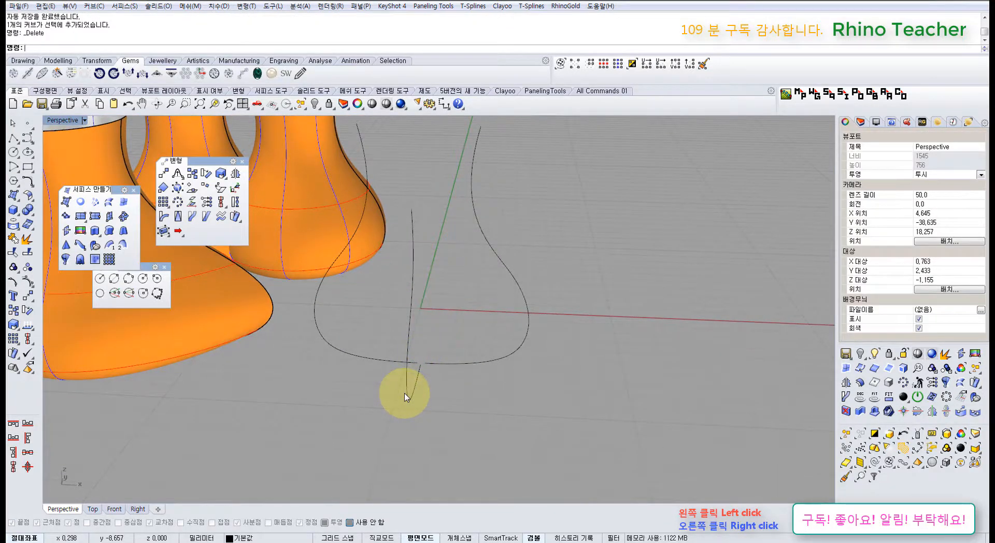
pyautogui.click(382, 360)
pyautogui.click(409, 394)
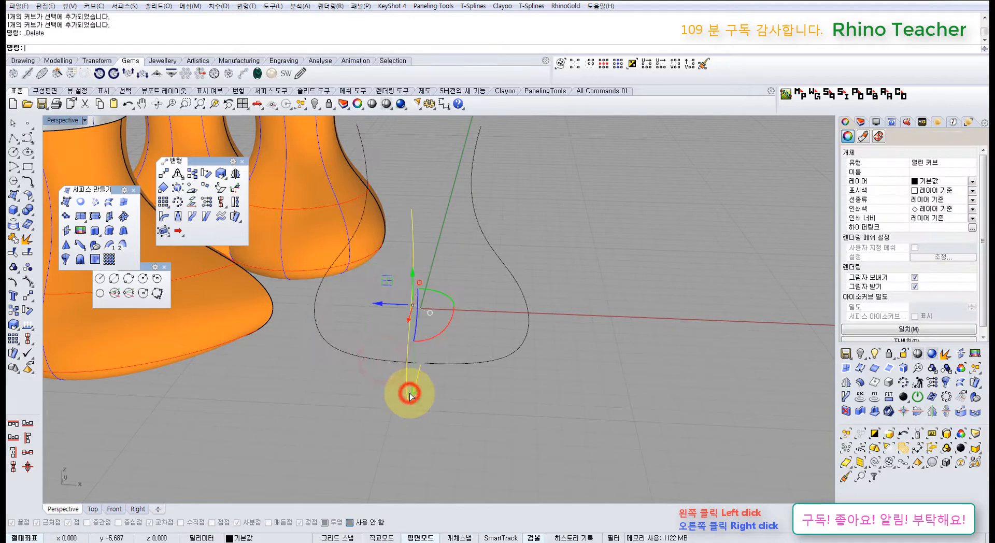
pyautogui.press('Delete')
# Revolve the two remaining curves about the vertical axis through the origin with input deletion set to Yes, accepting the 360 angle.
pyautogui.moveTo(396, 382); pyautogui.dragTo(418, 352, button='right')
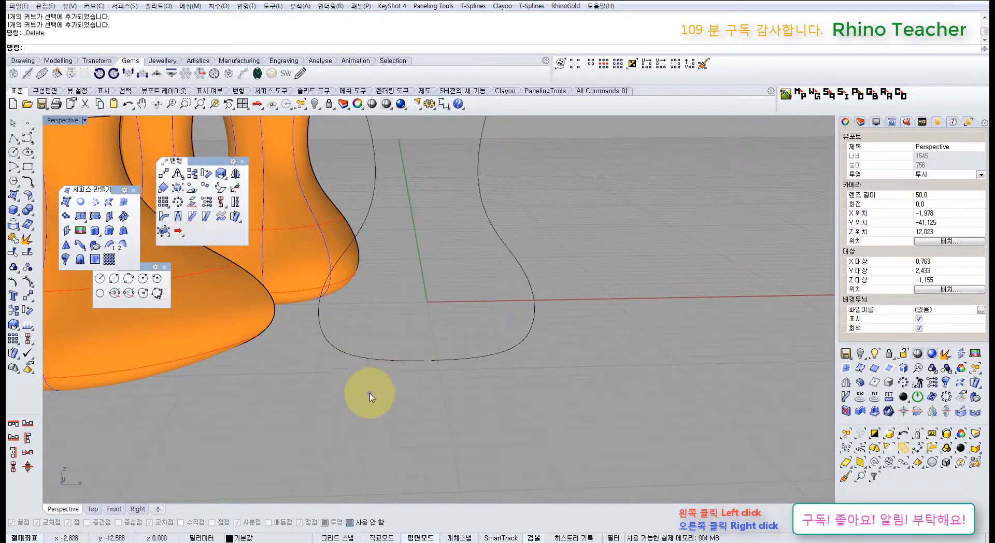
pyautogui.hotkey('ctrl', 'F2')
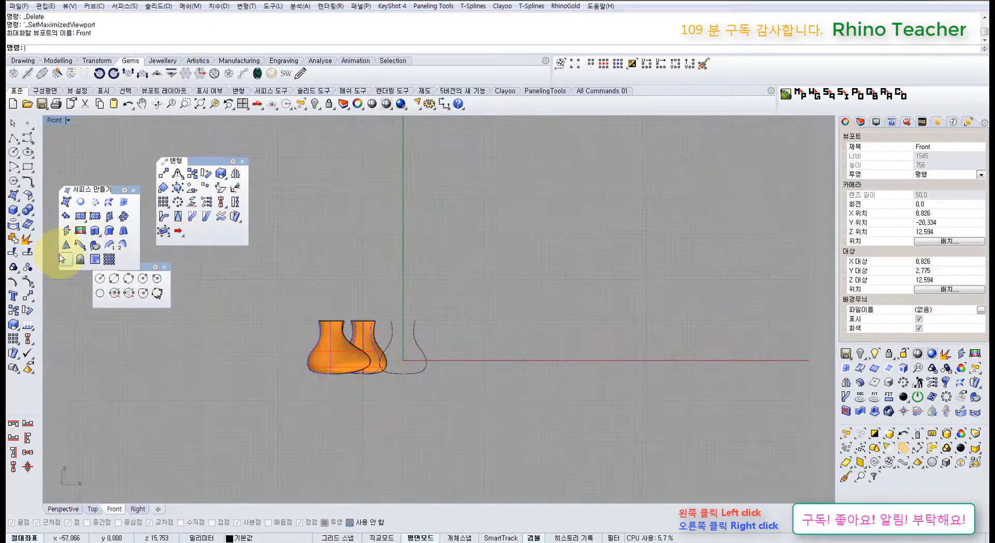
pyautogui.click(65, 259)
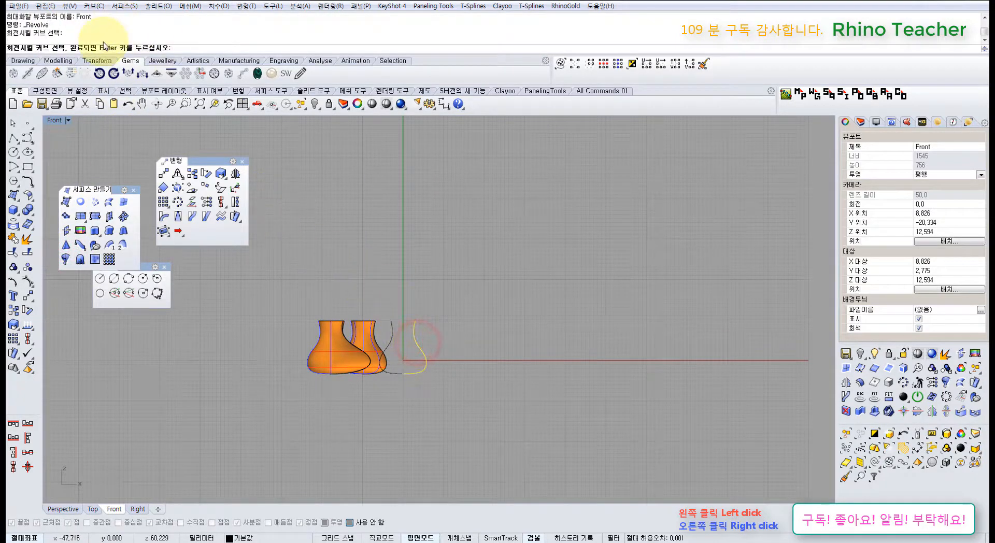
pyautogui.click(401, 270)
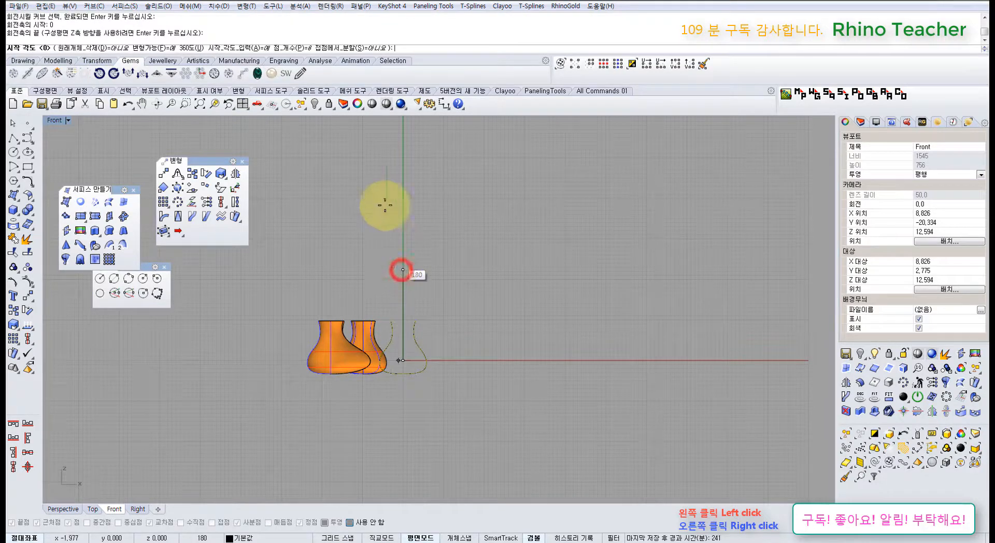
pyautogui.click(116, 48)
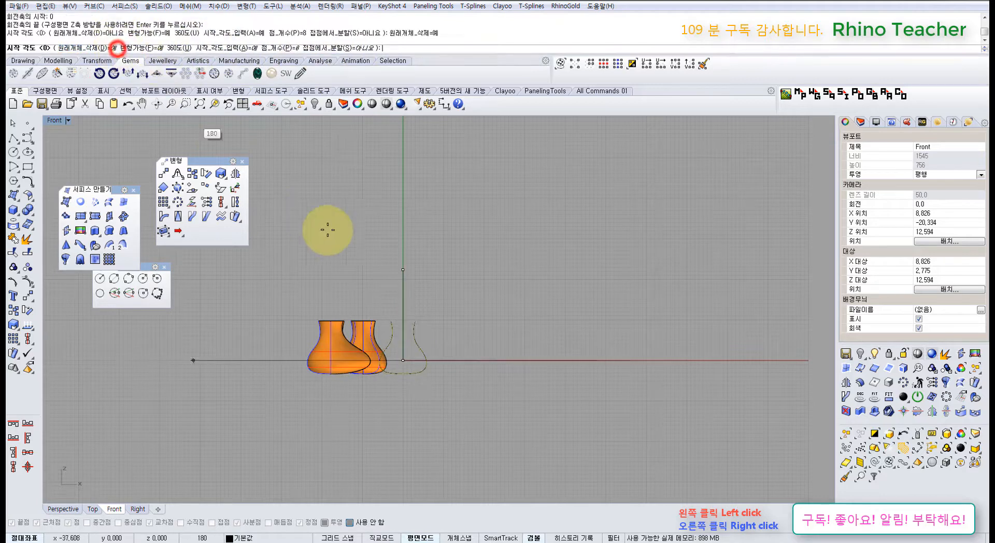
pyautogui.rightClick(397, 318)
pyautogui.rightClick(397, 319)
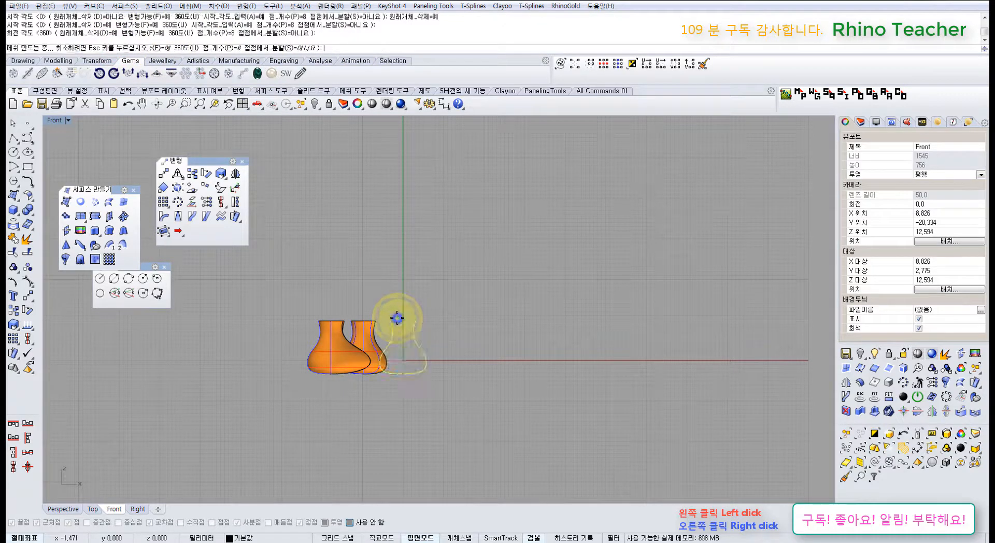
# Move one of the two overlapping revolved surfaces along the X axis so it stands beside the other in the Perspective view.
pyautogui.hotkey('ctrl', 'F4')
pyautogui.moveTo(373, 355); pyautogui.dragTo(395, 344, button='right')
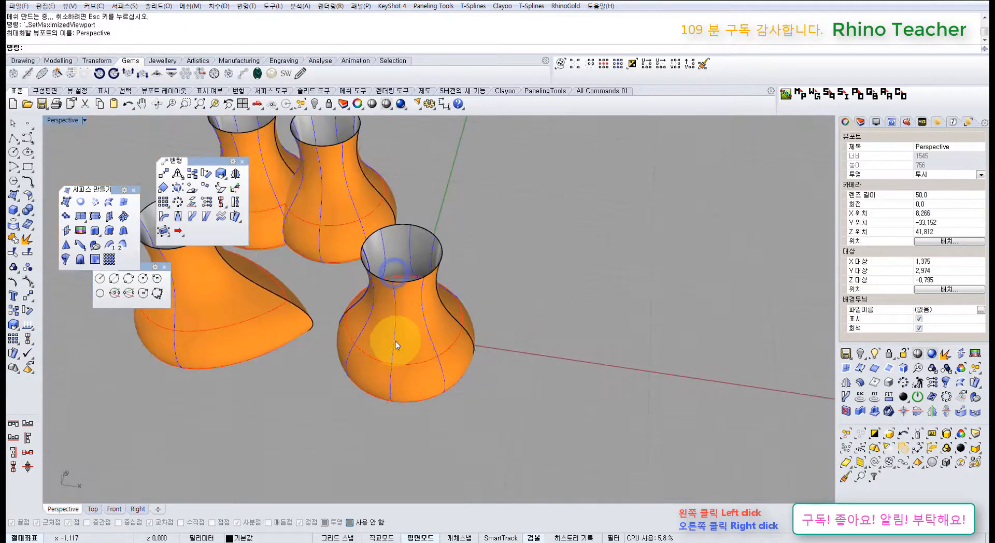
pyautogui.click(395, 341)
pyautogui.click(433, 376)
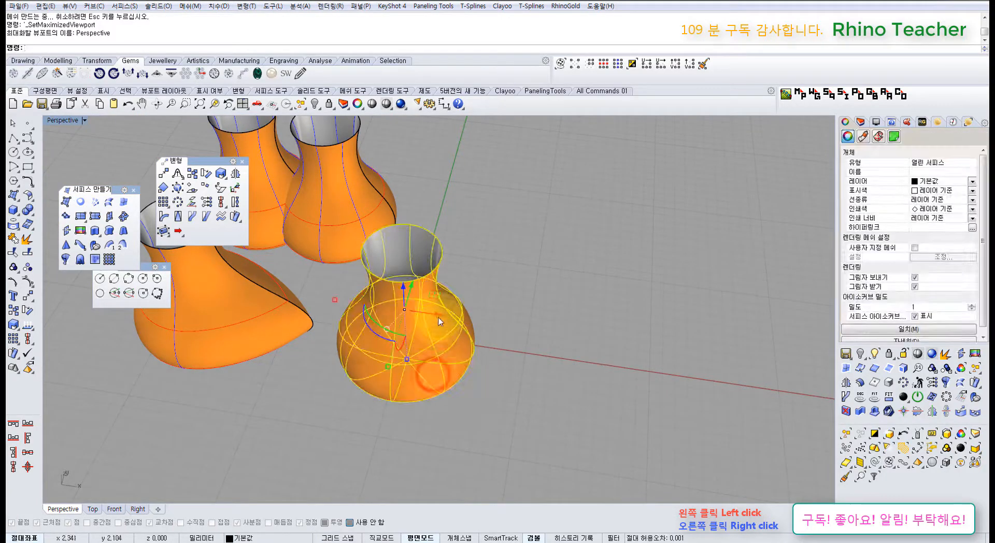
pyautogui.moveTo(438, 313); pyautogui.dragTo(570, 342)
pyautogui.click(633, 293)
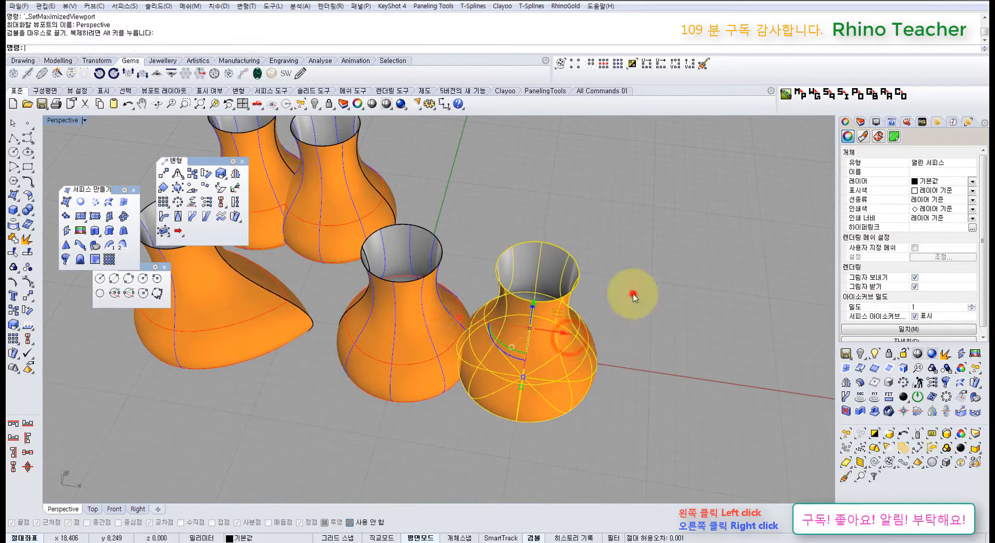
# Delete the two revolved surfaces around the origin and the three remaining vase-shaped surfaces behind them, emptying the scene.
pyautogui.click(572, 338)
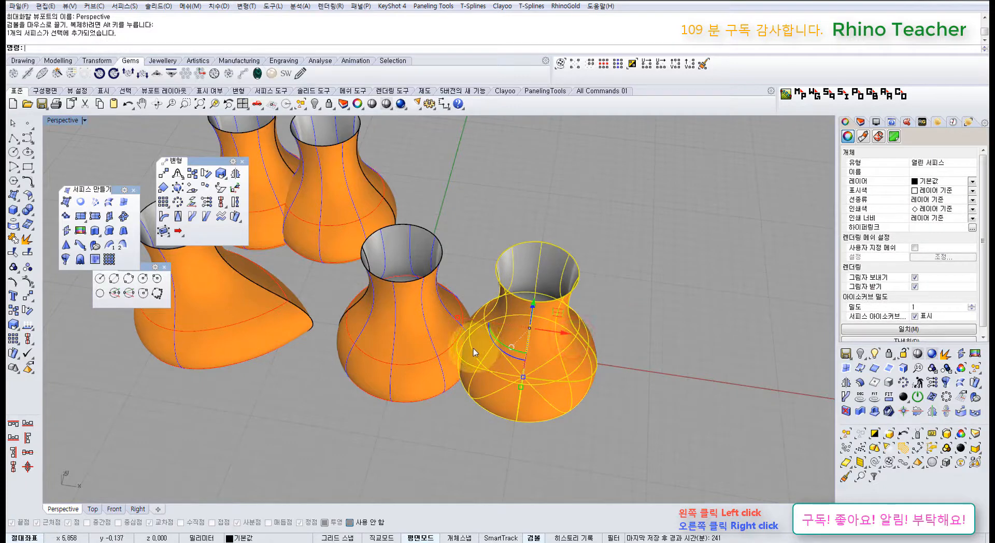
pyautogui.press('Delete')
pyautogui.click(408, 349)
pyautogui.press('Delete')
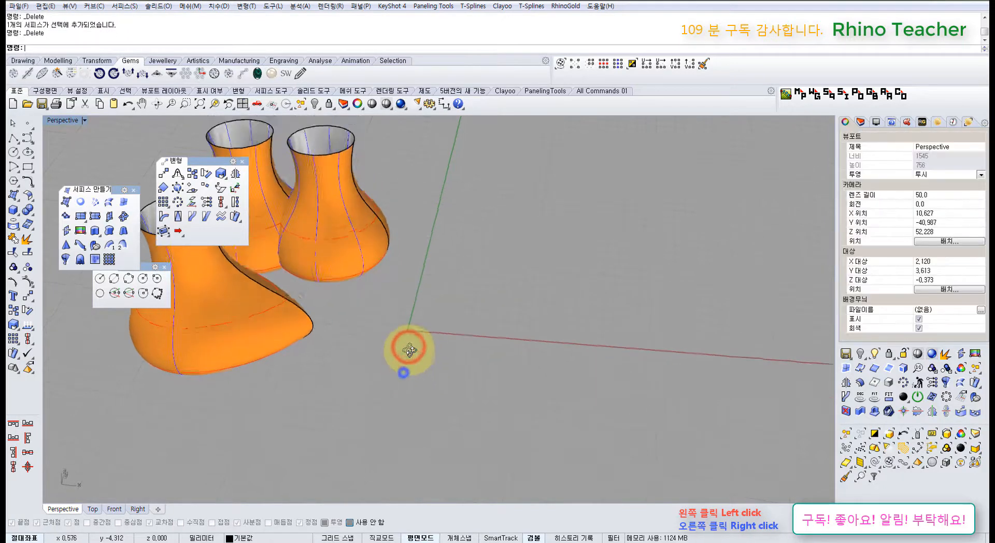
pyautogui.moveTo(410, 350); pyautogui.dragTo(403, 360, button='right')
pyautogui.scroll(-2, 403, 332)
pyautogui.moveTo(402, 326); pyautogui.dragTo(460, 398, button='right')
pyautogui.scroll(-6, 389, 385)
pyautogui.moveTo(448, 421); pyautogui.dragTo(331, 280)
pyautogui.press('Delete')
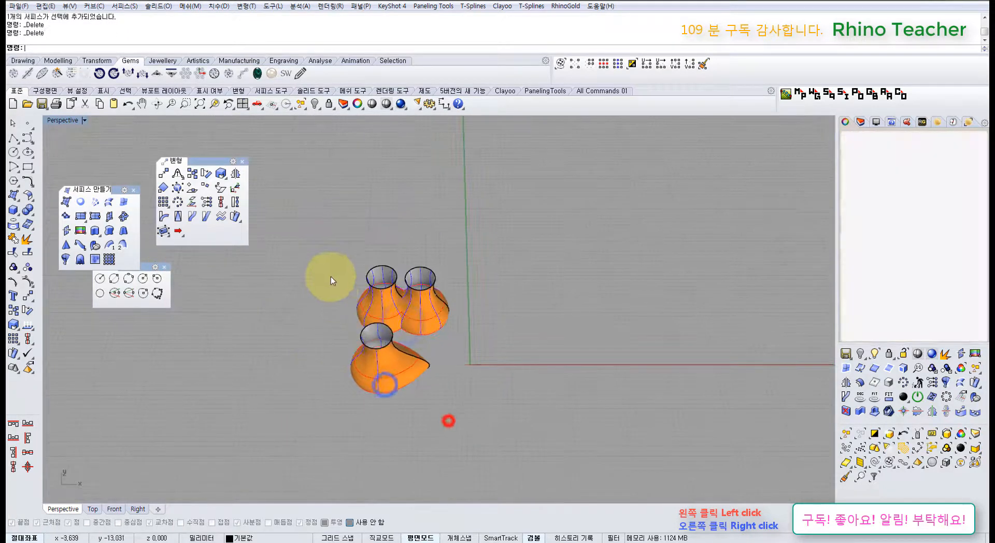
pyautogui.press('Delete')
# Draw a star with 5 points centred at 0 in the Top view, with its first tip on the Y axis and a smaller inner radius.
pyautogui.hotkey('ctrl', 'F1')
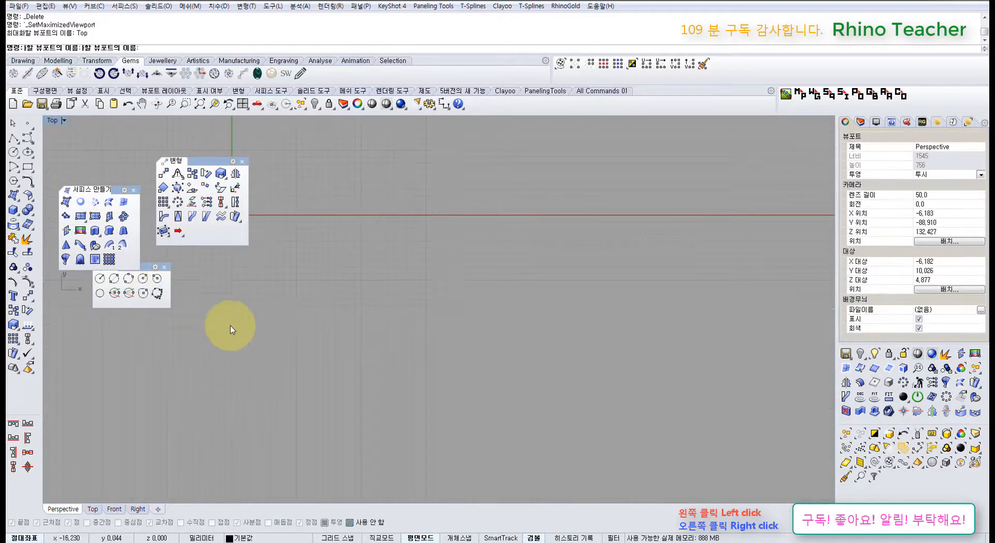
pyautogui.scroll(-1, 230, 326)
pyautogui.moveTo(230, 325); pyautogui.dragTo(330, 352, button='right')
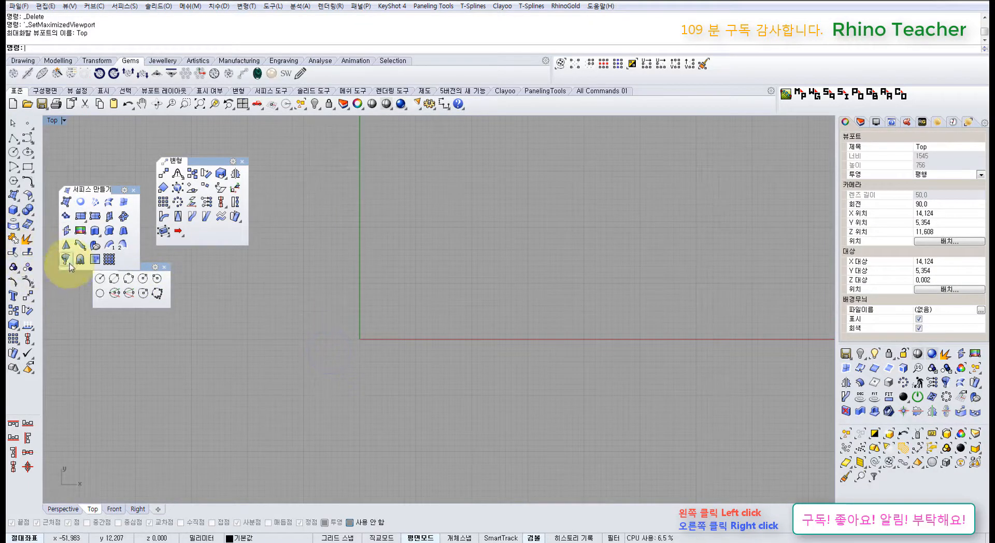
pyautogui.click(13, 182)
pyautogui.click(59, 199)
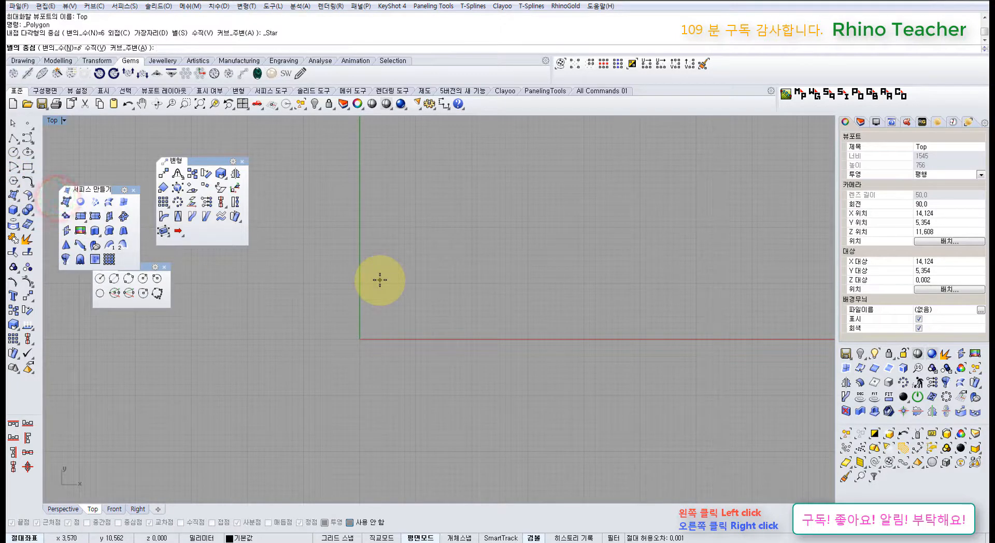
pyautogui.write('0')
pyautogui.press('Return')
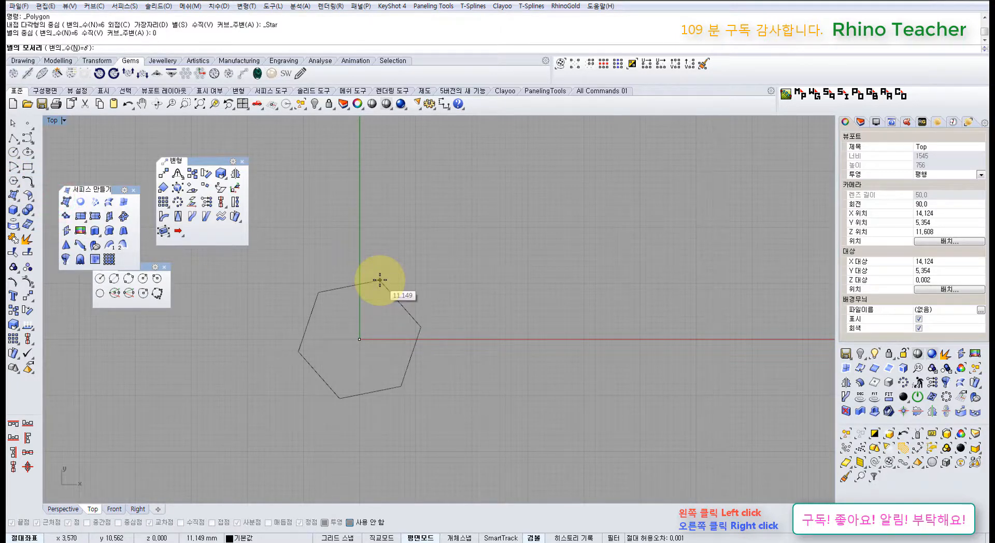
pyautogui.click(82, 47)
pyautogui.write('5')
pyautogui.press('Return')
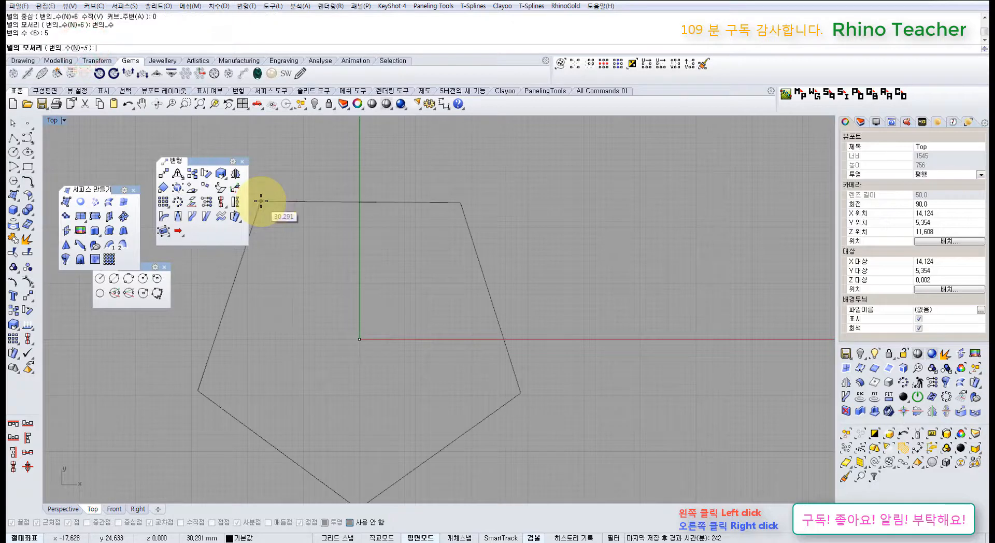
pyautogui.press('Up')
pyautogui.click(364, 278)
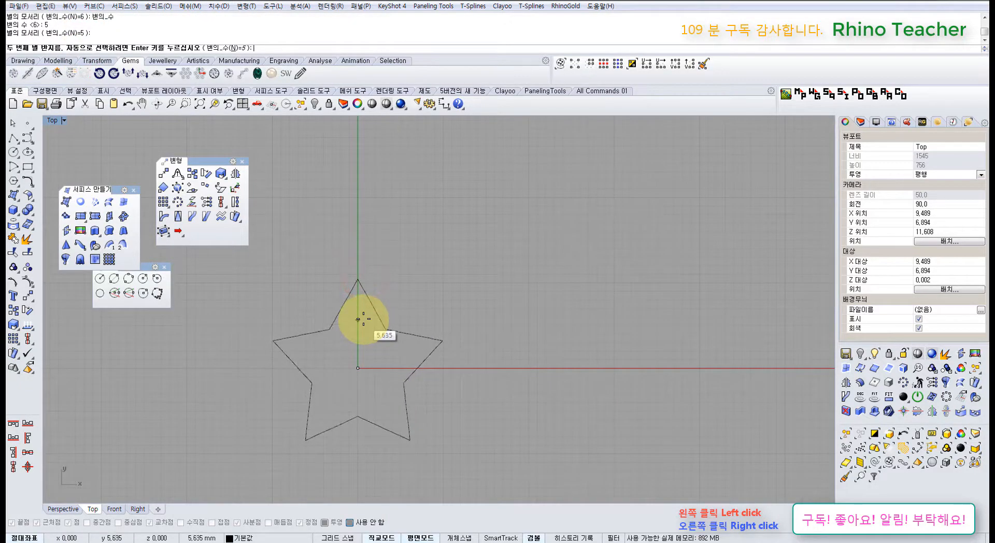
pyautogui.click(363, 314)
# Draw a straight polyline from the origin (0) to the star's tip on the Y axis.
pyautogui.moveTo(392, 344); pyautogui.dragTo(357, 298, button='right')
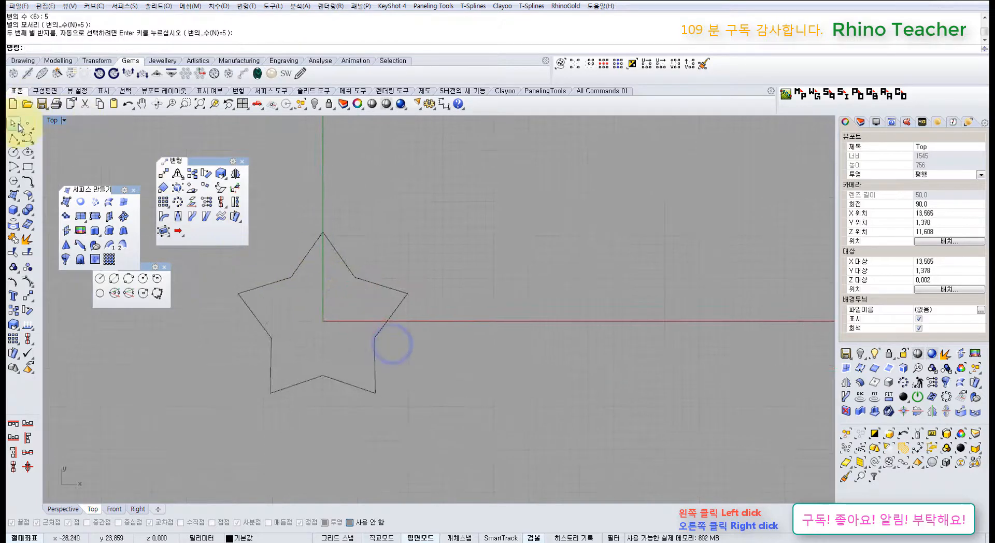
pyautogui.click(14, 137)
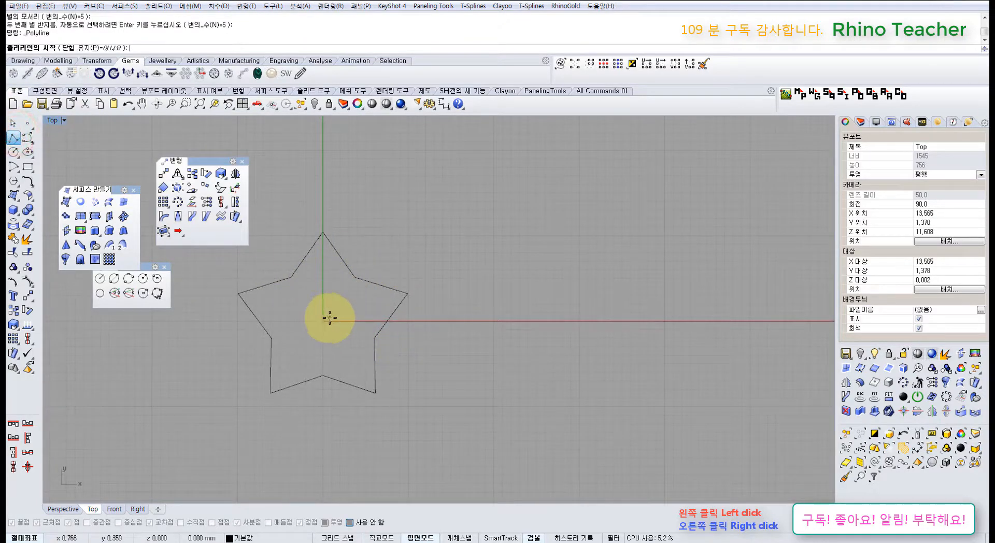
pyautogui.write('0')
pyautogui.press('Return')
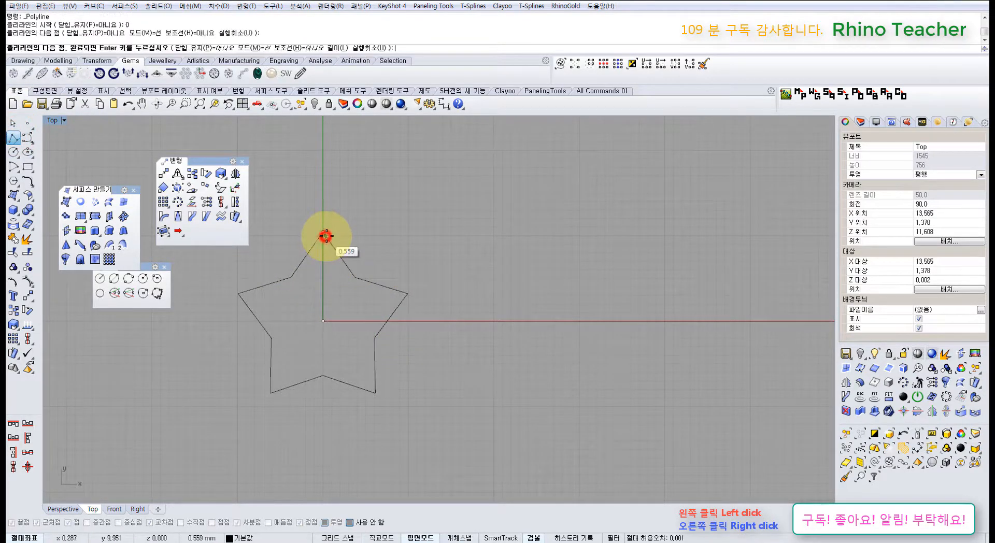
pyautogui.rightClick(325, 236)
# Change the degree of the line inside the star to 3 and turn on its control points in the Perspective view.
pyautogui.moveTo(336, 300); pyautogui.dragTo(320, 331)
pyautogui.moveTo(346, 301); pyautogui.dragTo(306, 342, button='right')
pyautogui.hotkey('ctrl', 'F4')
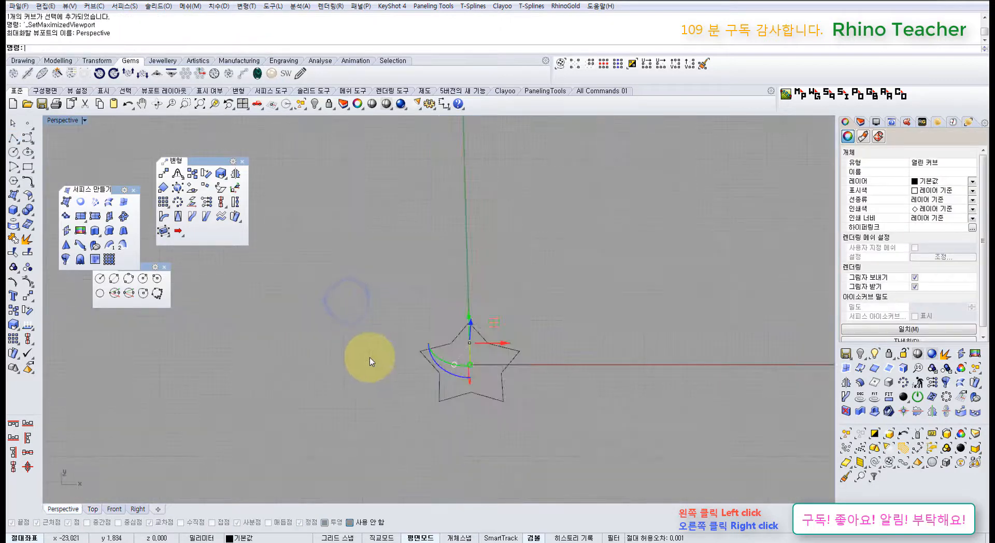
pyautogui.press('F4')
pyautogui.moveTo(388, 346); pyautogui.dragTo(336, 317, button='right')
pyautogui.scroll(3, 389, 348)
pyautogui.moveTo(386, 370); pyautogui.dragTo(364, 357, button='right')
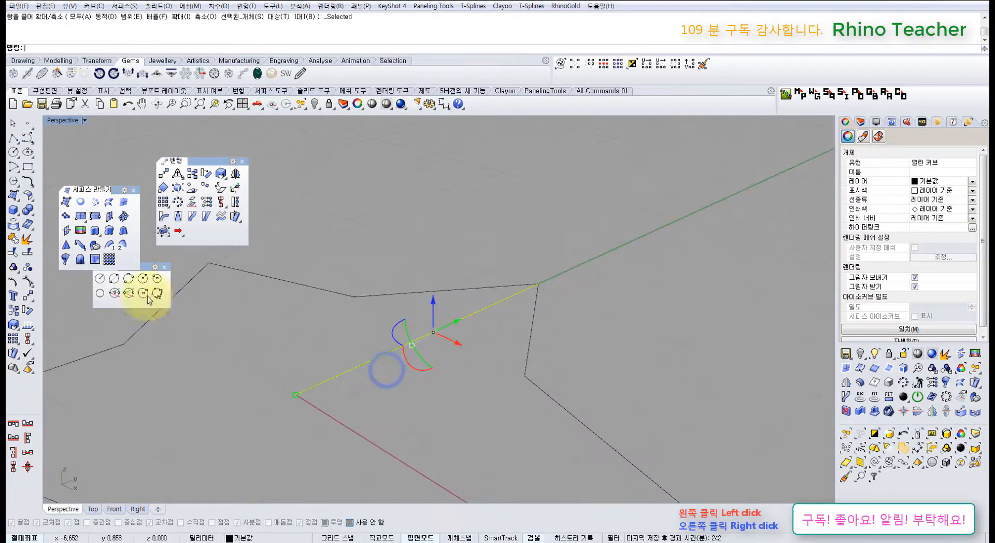
pyautogui.click(27, 185)
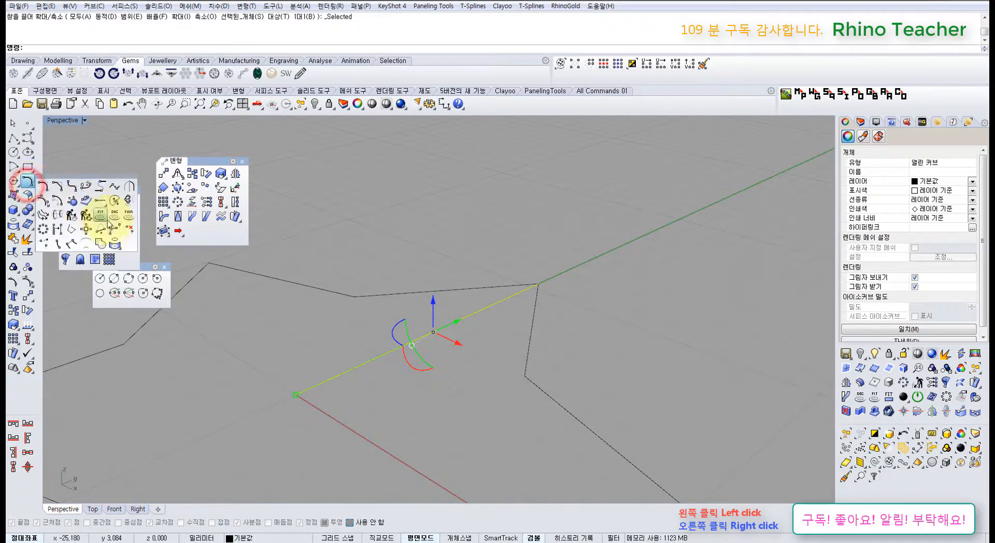
pyautogui.click(114, 218)
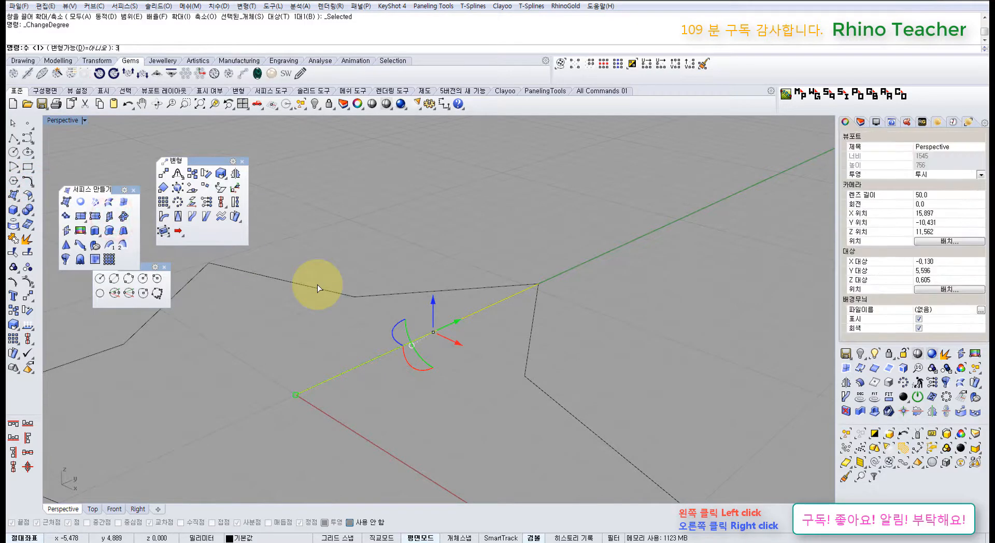
pyautogui.press('Return')
pyautogui.press('F10')
# Raise the line's three control points nearest the origin vertically, leaving the end at the star's tip in place.
pyautogui.scroll(-8, 337, 293)
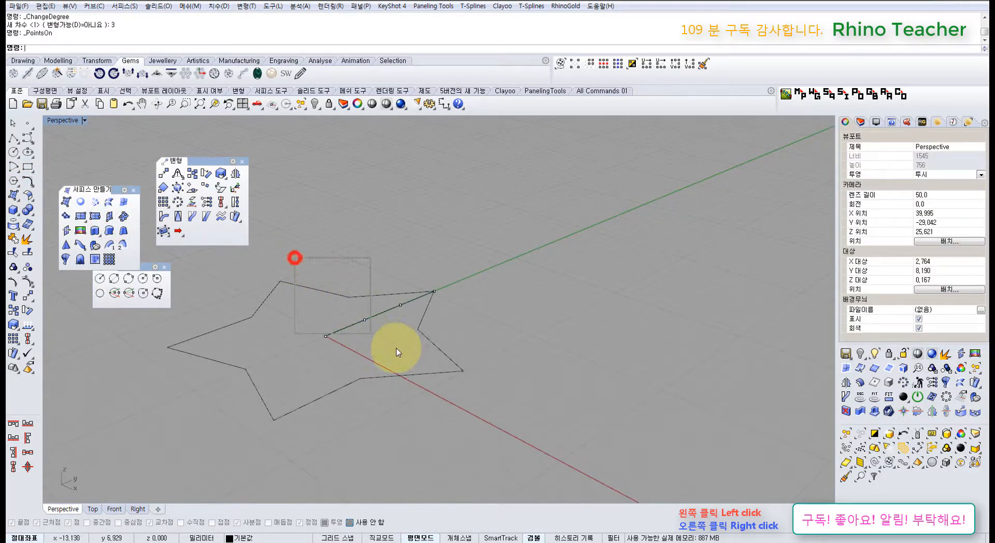
pyautogui.moveTo(396, 348); pyautogui.dragTo(409, 359)
pyautogui.scroll(2, 349, 307)
pyautogui.moveTo(368, 298); pyautogui.dragTo(366, 263)
pyautogui.moveTo(362, 203); pyautogui.dragTo(357, 206)
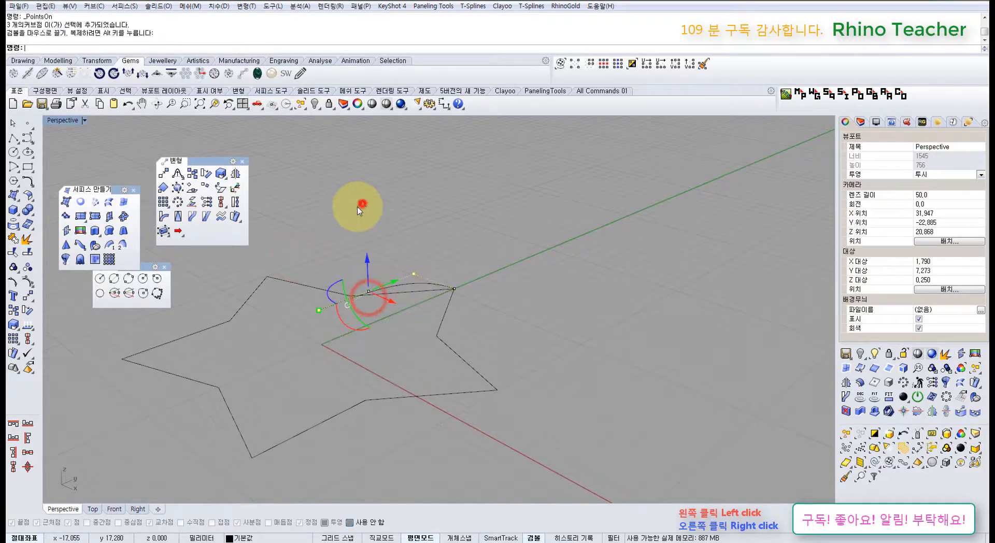
# Raise the two control points nearest the origin further to arch the profile curve, and turn the points off.
pyautogui.moveTo(295, 238); pyautogui.dragTo(378, 337)
pyautogui.moveTo(344, 273); pyautogui.dragTo(340, 253)
pyautogui.click(385, 189)
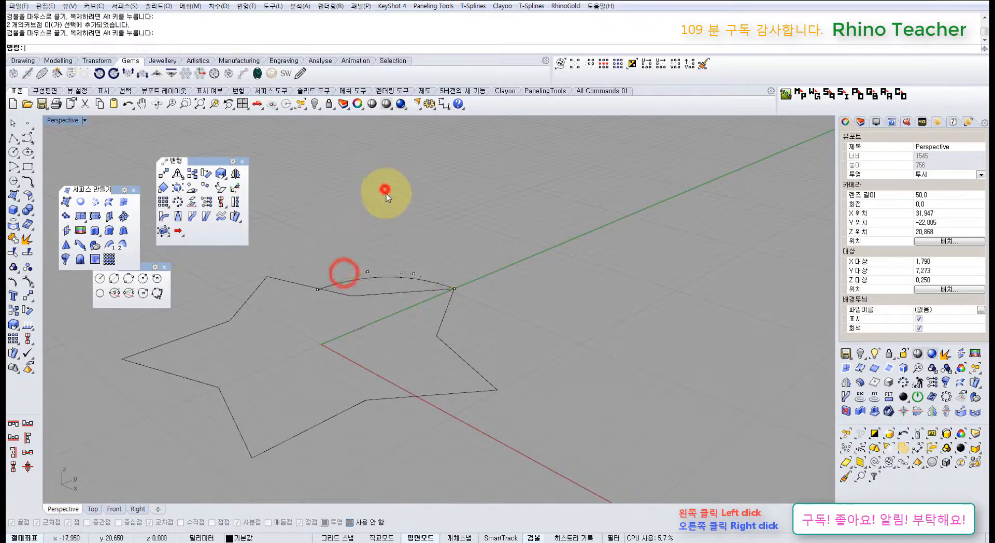
pyautogui.moveTo(369, 272)
pyautogui.mouseDown(button='right')
pyautogui.moveTo(384, 282)
pyautogui.moveTo(305, 307)
pyautogui.mouseUp(button='right')
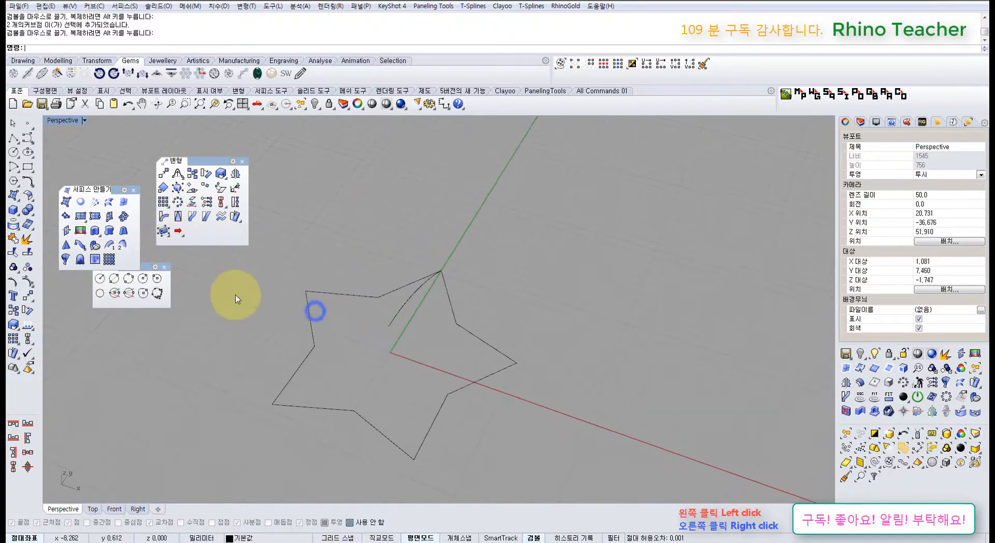
# Rail Revolve the arched profile along the star rail, using a vertical axis from 0 set in the Front view.
pyautogui.rightClick(67, 261)
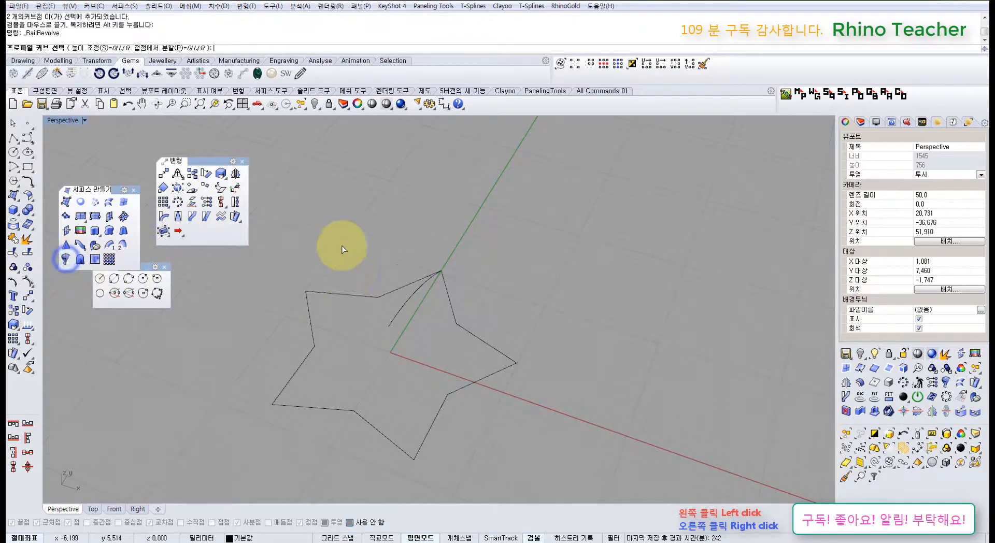
pyautogui.moveTo(419, 306); pyautogui.dragTo(378, 284, button='right')
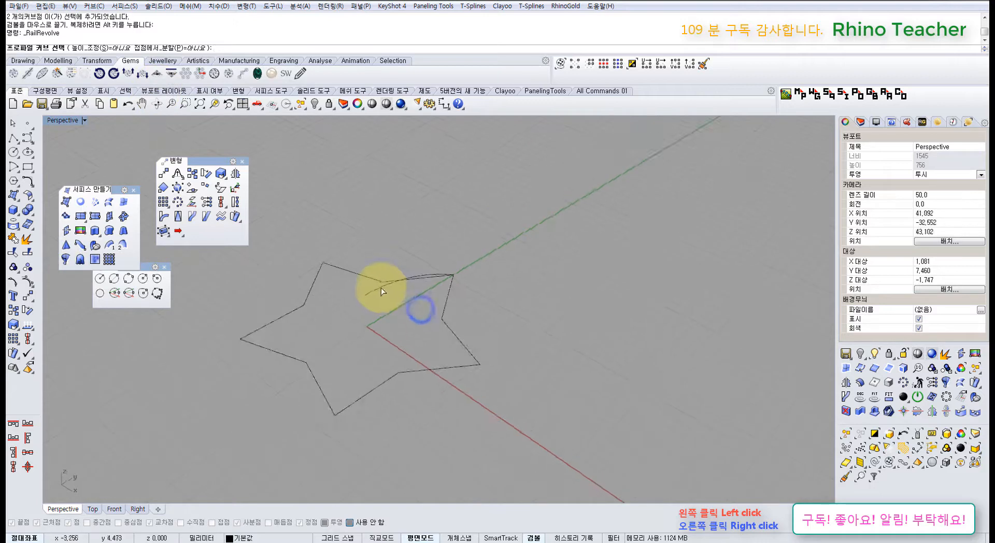
pyautogui.click(381, 287)
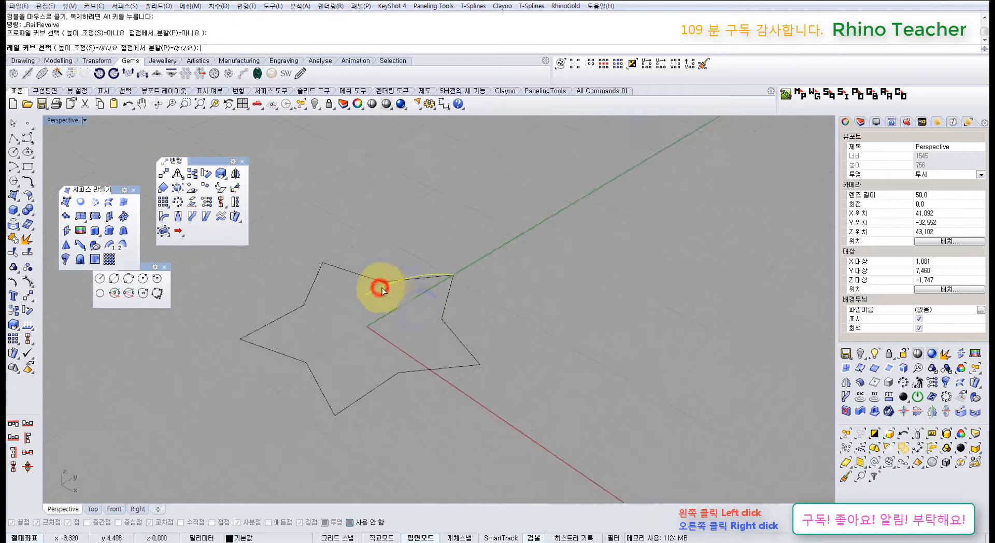
pyautogui.click(441, 322)
pyautogui.moveTo(373, 331); pyautogui.dragTo(353, 316, button='right')
pyautogui.hotkey('ctrl', 'F2')
pyautogui.scroll(-4, 394, 311)
pyautogui.scroll(8, 367, 337)
pyautogui.write('0')
pyautogui.press('Return')
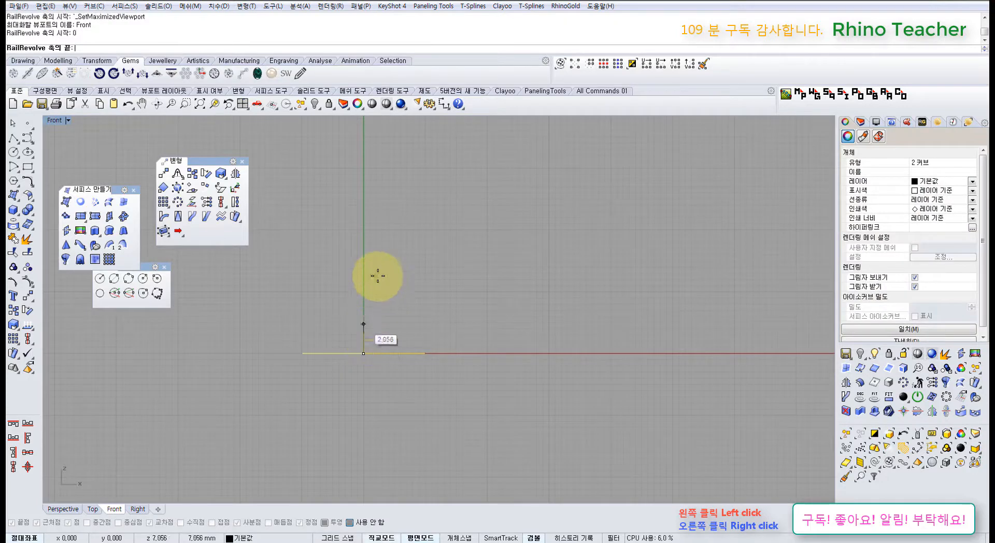
pyautogui.click(377, 276)
pyautogui.hotkey('ctrl', 'F4')
pyautogui.moveTo(377, 283); pyautogui.dragTo(361, 345, button='right')
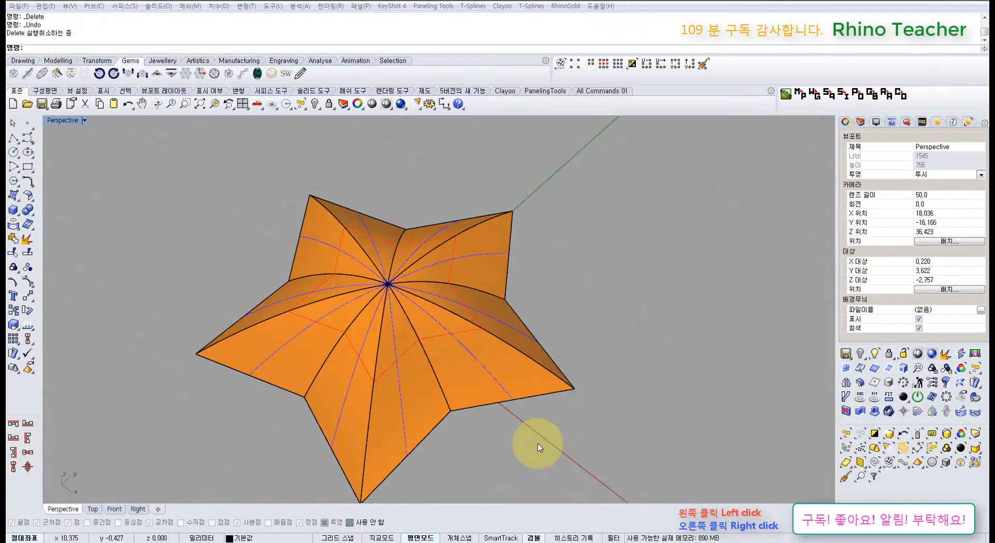
# Delete the star-shaped rail-revolved polysurface, keeping the arched profile and the star curve.
pyautogui.click(529, 443)
pyautogui.click(464, 367)
pyautogui.moveTo(446, 395); pyautogui.dragTo(441, 359, button='right')
pyautogui.press('Delete')
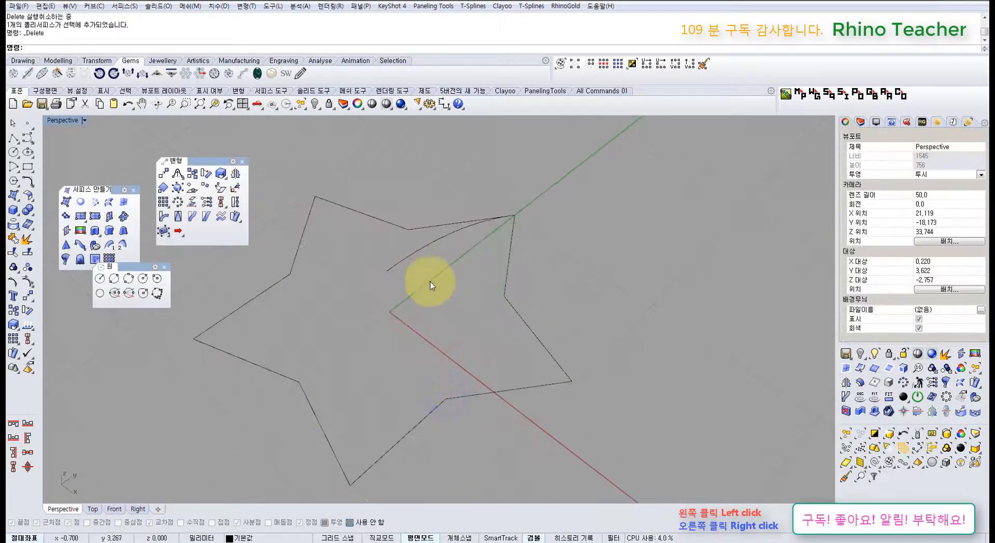
# Repeat the Rail Revolve with the arched curve as profile, the star as rail, and a vertical axis starting at 0.
pyautogui.click(66, 258)
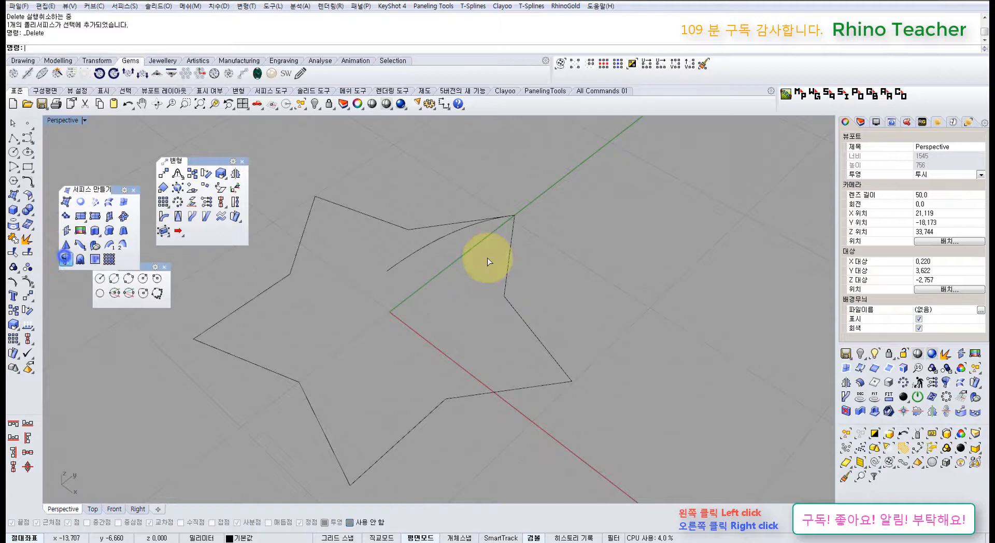
pyautogui.click(418, 249)
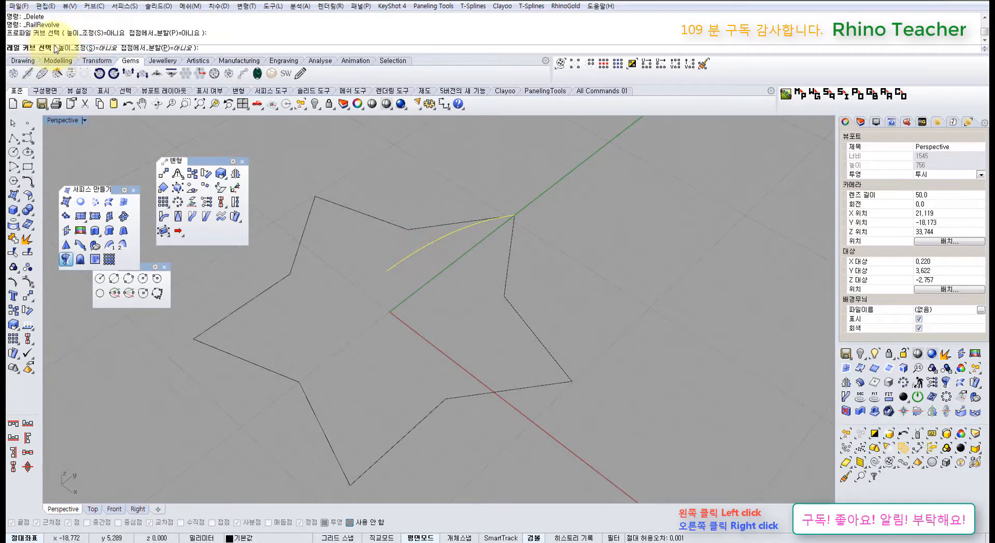
pyautogui.click(521, 318)
pyautogui.moveTo(518, 324); pyautogui.dragTo(473, 392, button='right')
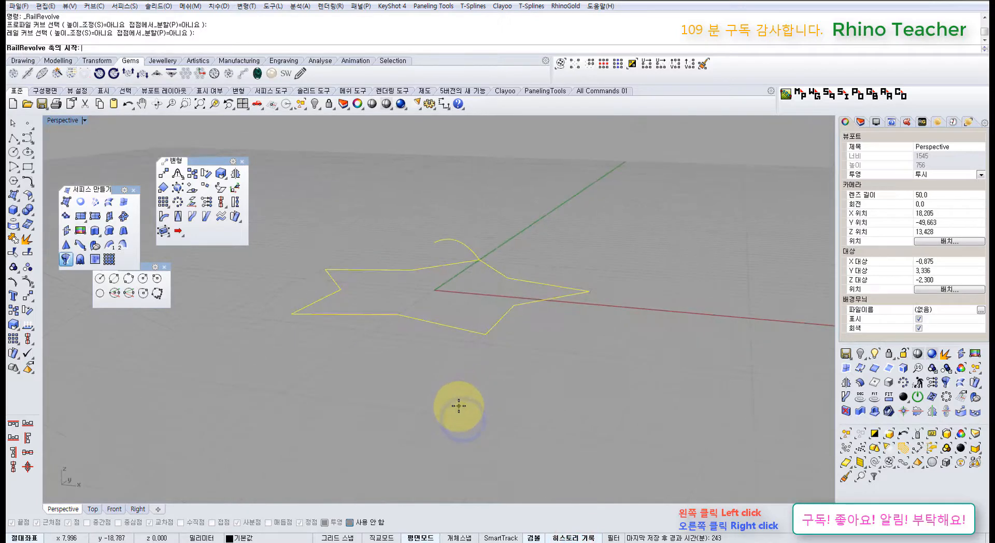
pyautogui.hotkey('ctrl', 'F2')
pyautogui.moveTo(371, 384); pyautogui.dragTo(412, 343, button='right')
pyautogui.write('0')
pyautogui.press('Return')
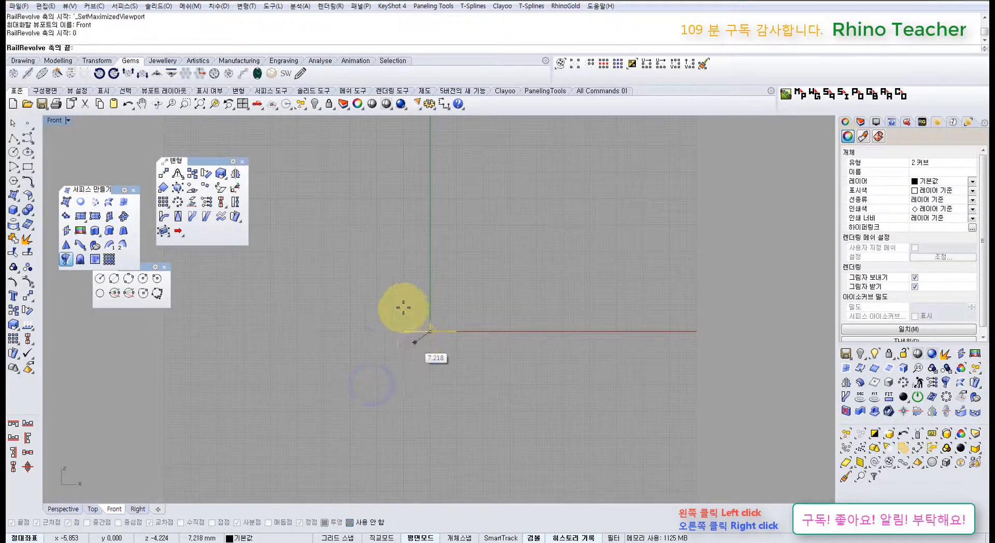
pyautogui.click(414, 269)
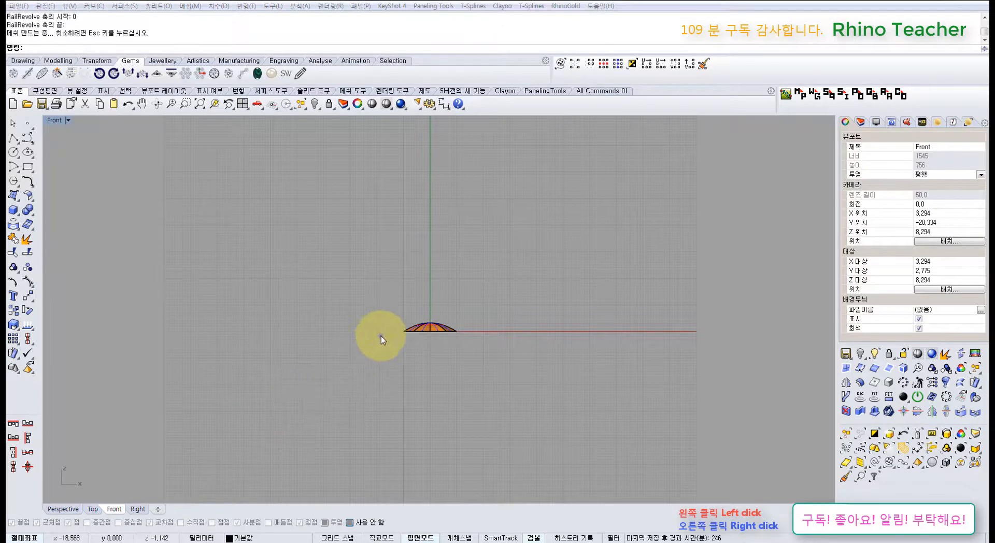
pyautogui.moveTo(380, 336); pyautogui.dragTo(378, 383, button='right')
pyautogui.hotkey('ctrl', 'F4')
pyautogui.moveTo(450, 337); pyautogui.dragTo(438, 318, button='right')
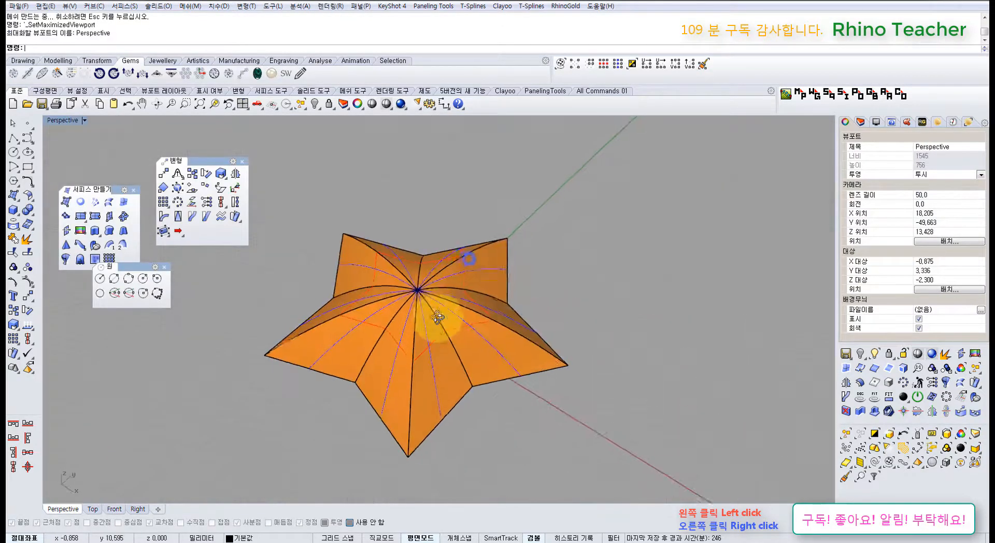
# Restrict the selection filter to curves only and select the arched profile and star curve through the star surface.
pyautogui.scroll(3, 442, 313)
pyautogui.click(443, 313)
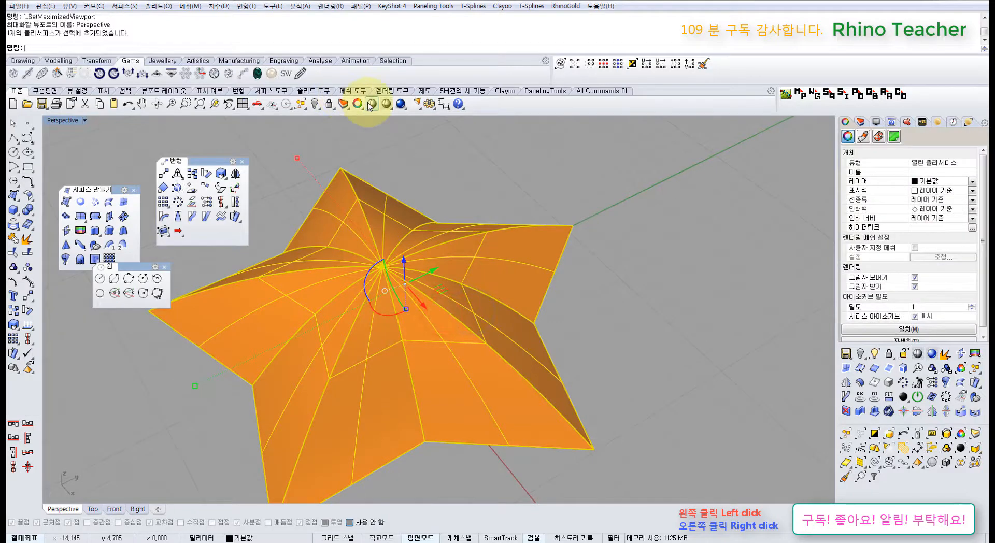
pyautogui.click(667, 375)
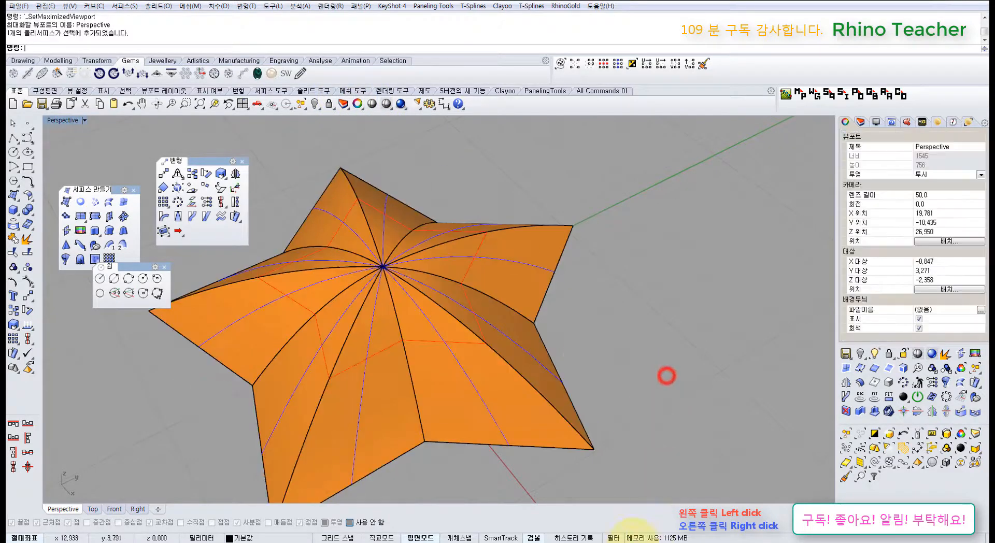
pyautogui.click(614, 538)
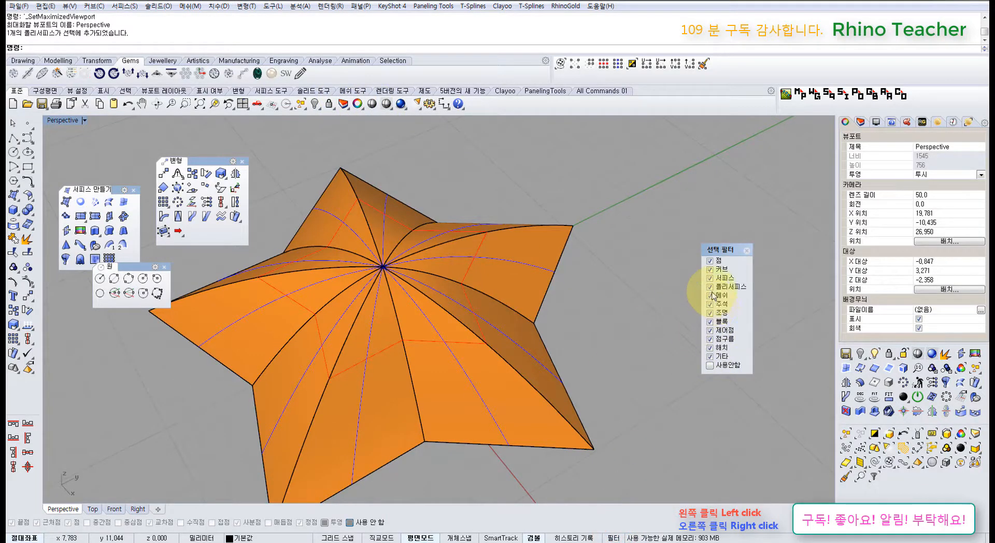
pyautogui.rightClick(710, 269)
pyautogui.moveTo(588, 295); pyautogui.dragTo(383, 198)
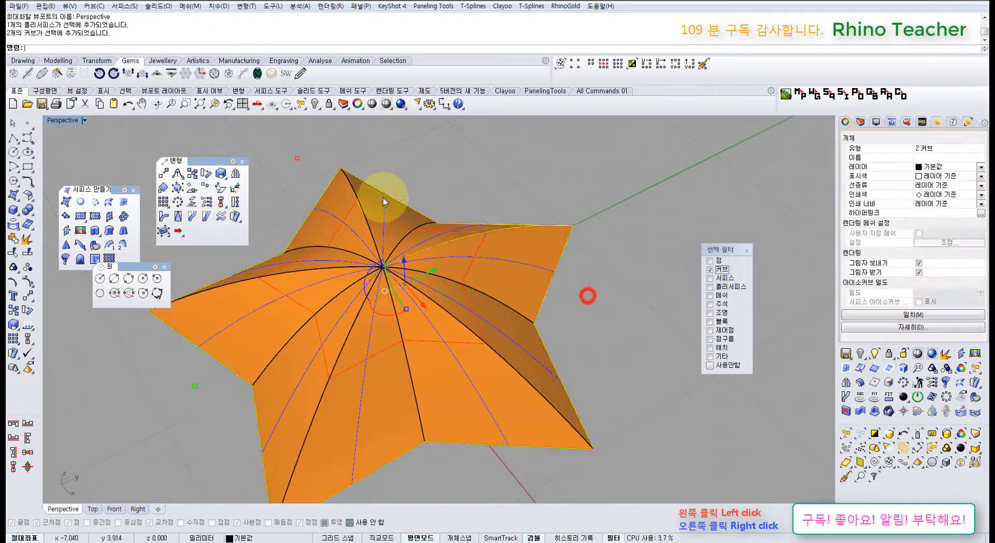
# Remove the star curve from the selection and turn on the arched profile's control points.
pyautogui.moveTo(496, 295)
pyautogui.mouseDown(button='right')
pyautogui.moveTo(488, 271)
pyautogui.moveTo(487, 283)
pyautogui.mouseUp(button='right')
pyautogui.keyDown('ctrl'); pyautogui.moveTo(456, 199); pyautogui.dragTo(394, 216); pyautogui.keyUp('ctrl')
pyautogui.scroll(-5, 414, 225)
pyautogui.moveTo(454, 267); pyautogui.dragTo(450, 246, button='right')
pyautogui.press('F10')
pyautogui.scroll(2, 414, 213)
pyautogui.moveTo(396, 204); pyautogui.dragTo(442, 200, button='right')
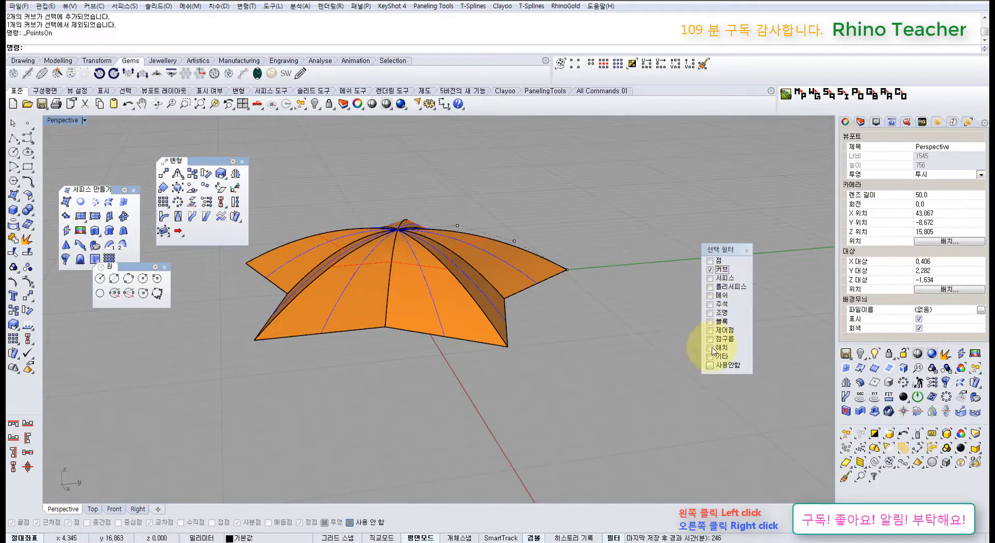
# Allow control points in the selection filter and raise the arched profile's two middle control points.
pyautogui.click(709, 330)
pyautogui.moveTo(442, 209); pyautogui.dragTo(458, 150)
pyautogui.moveTo(452, 221); pyautogui.dragTo(463, 246, button='right')
pyautogui.scroll(6, 504, 223)
pyautogui.moveTo(514, 223); pyautogui.dragTo(512, 200, button='right')
pyautogui.moveTo(511, 200); pyautogui.dragTo(551, 285)
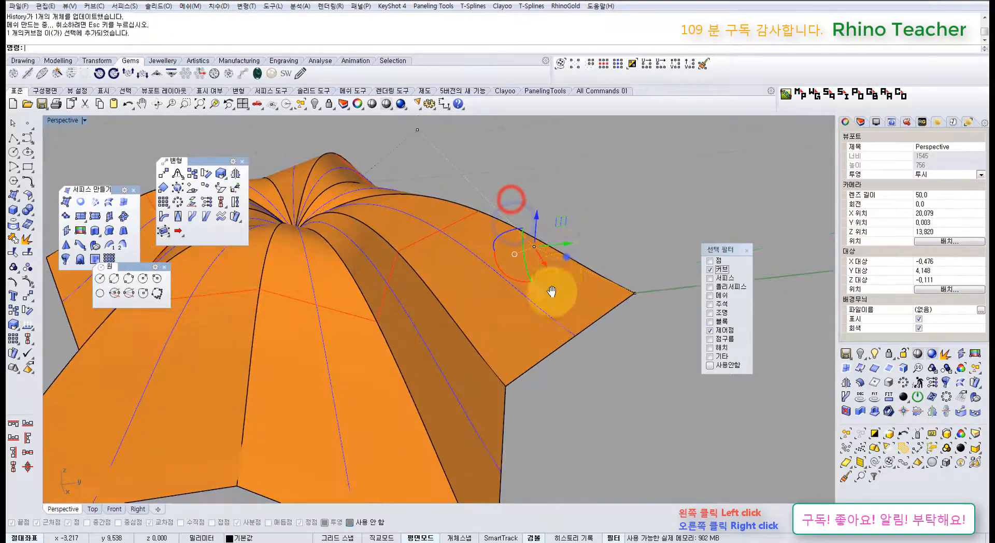
pyautogui.moveTo(566, 257); pyautogui.dragTo(517, 283, button='right')
pyautogui.moveTo(519, 279); pyautogui.dragTo(557, 222)
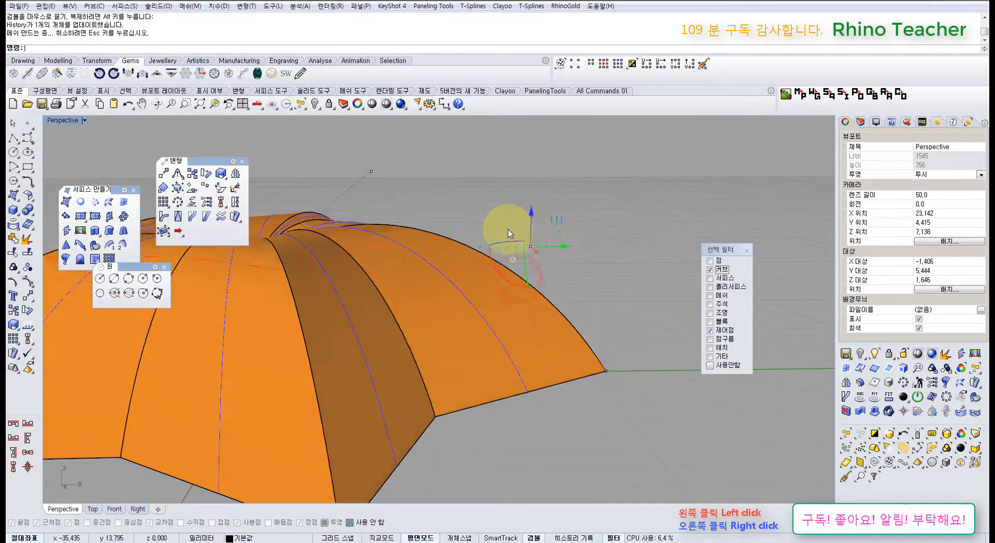
# Lower the arched profile's end control point at the star's centre to sink the apex, and disable the selection filter.
pyautogui.moveTo(506, 229); pyautogui.dragTo(473, 223, button='right')
pyautogui.moveTo(423, 226); pyautogui.dragTo(415, 280, button='right')
pyautogui.scroll(4, 367, 317)
pyautogui.moveTo(360, 306); pyautogui.dragTo(407, 345)
pyautogui.scroll(-4, 397, 324)
pyautogui.moveTo(396, 313); pyautogui.dragTo(397, 254, button='right')
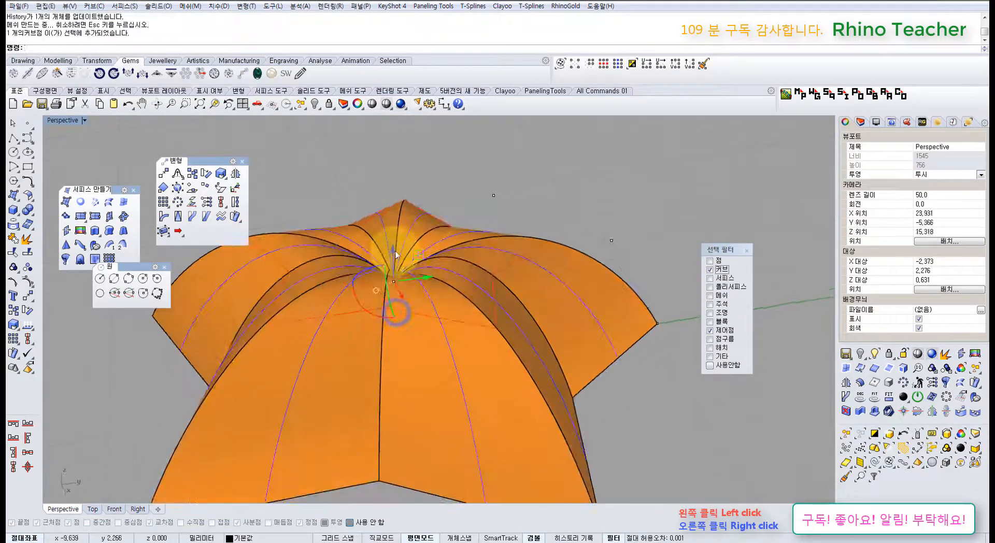
pyautogui.moveTo(393, 251); pyautogui.dragTo(443, 282)
pyautogui.scroll(-4, 443, 282)
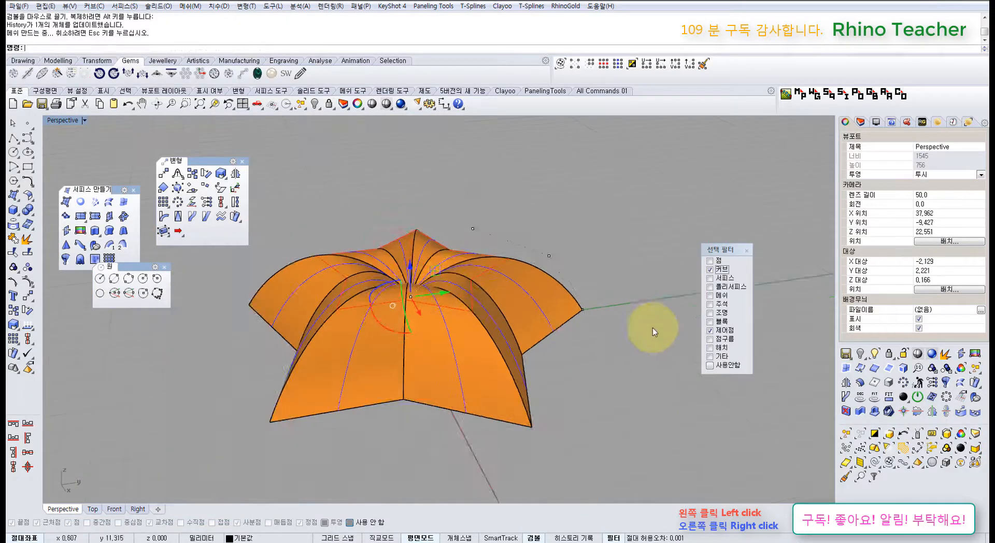
pyautogui.click(708, 365)
pyautogui.click(648, 386)
# Move the star surface aside from its profile and rail curves, and undo the move.
pyautogui.click(501, 343)
pyautogui.moveTo(472, 328); pyautogui.dragTo(466, 357, button='right')
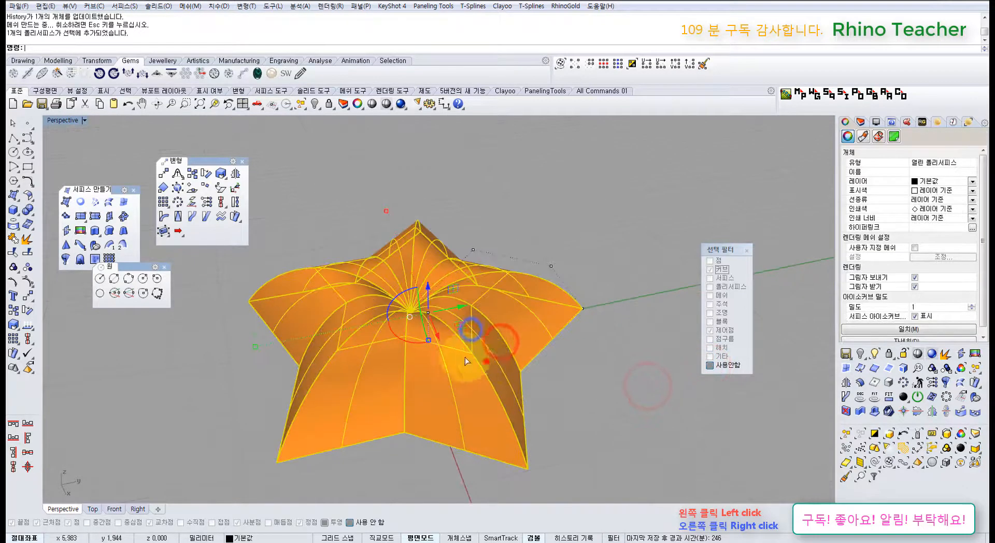
pyautogui.moveTo(486, 361); pyautogui.dragTo(342, 343)
pyautogui.click(498, 295)
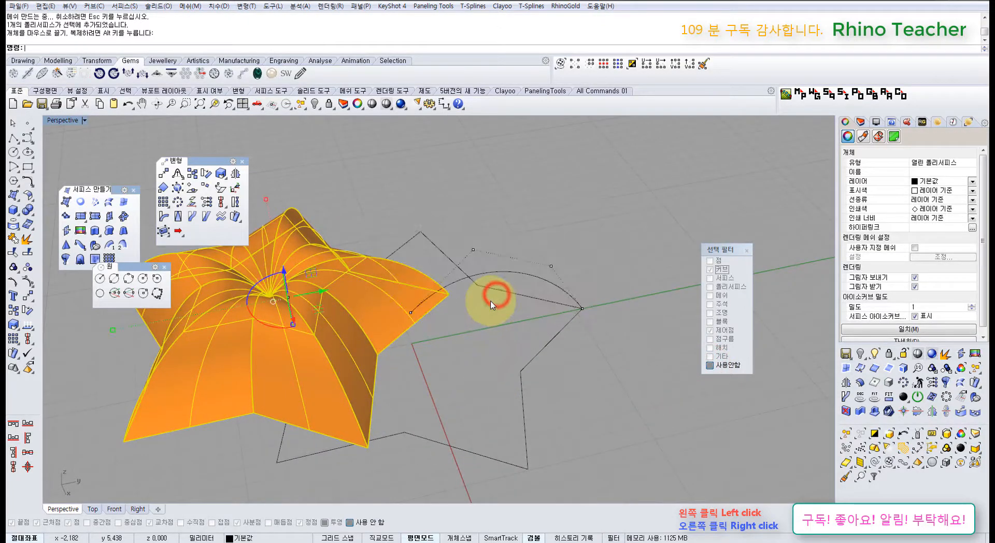
pyautogui.hotkey('ctrl', 'z')
pyautogui.click(620, 363)
# Delete the star surface, leaving only the arched profile and star curve.
pyautogui.moveTo(533, 363); pyautogui.dragTo(455, 209, button='right')
pyautogui.scroll(4, 455, 210)
pyautogui.click(451, 205)
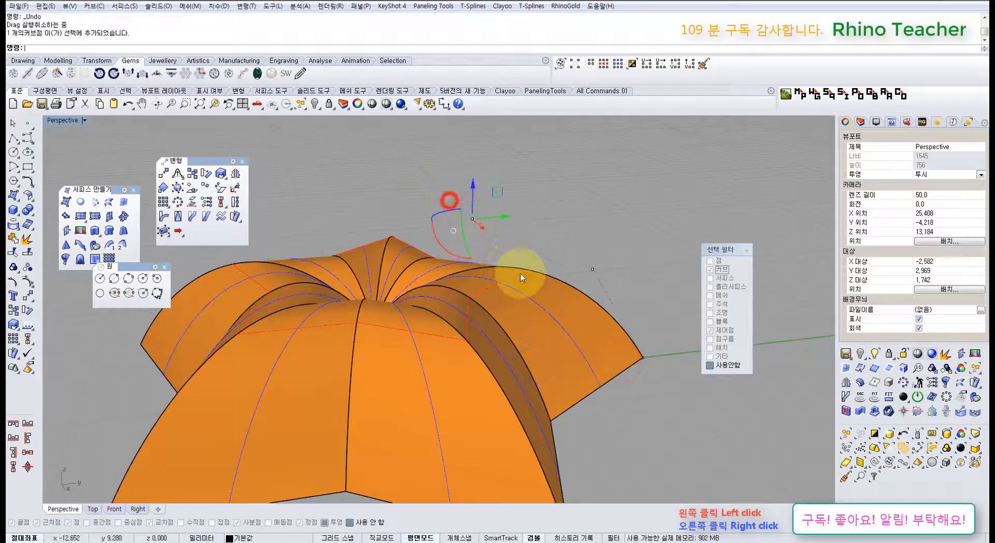
pyautogui.moveTo(557, 294); pyautogui.dragTo(549, 316, button='right')
pyautogui.click(534, 329)
pyautogui.press('Delete')
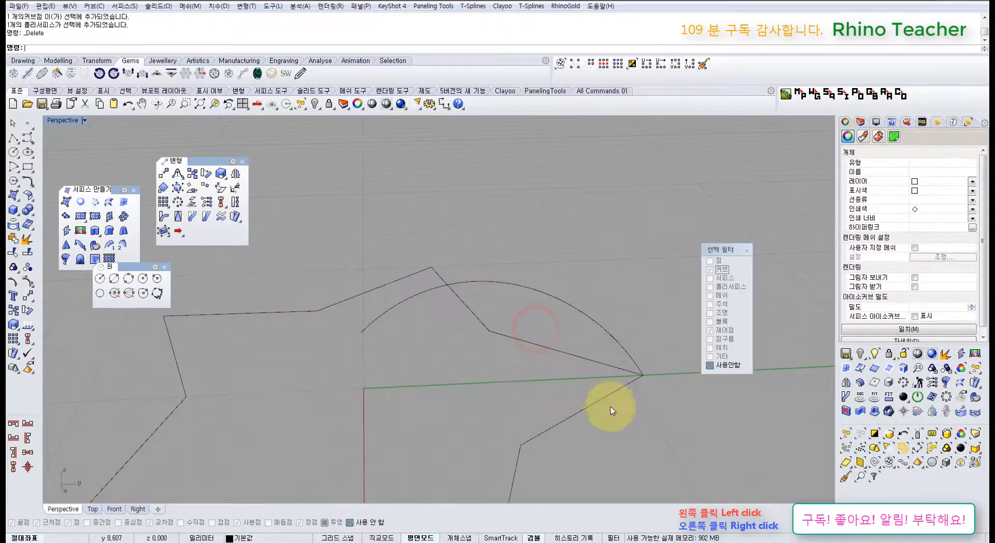
# Pick out the star curve and arched profile individually, and undo the deletion of the star surface.
pyautogui.click(611, 393)
pyautogui.click(611, 339)
pyautogui.click(615, 282)
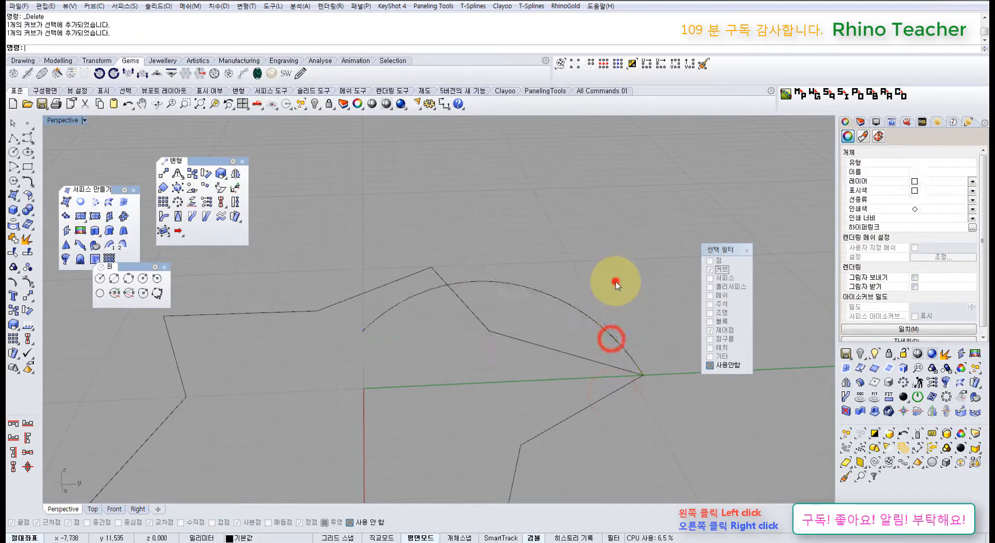
pyautogui.scroll(-4, 621, 310)
pyautogui.moveTo(624, 313); pyautogui.dragTo(530, 284, button='right')
pyautogui.moveTo(527, 286)
pyautogui.mouseDown(button='right')
pyautogui.moveTo(532, 355)
pyautogui.moveTo(532, 299)
pyautogui.mouseUp(button='right')
pyautogui.hotkey('ctrl', 'z')
# Select the arched profile and star curve together, excluding the star surface from the selection.
pyautogui.click(565, 359)
pyautogui.moveTo(456, 339); pyautogui.dragTo(538, 343, button='right')
pyautogui.click(450, 342)
pyautogui.click(538, 341)
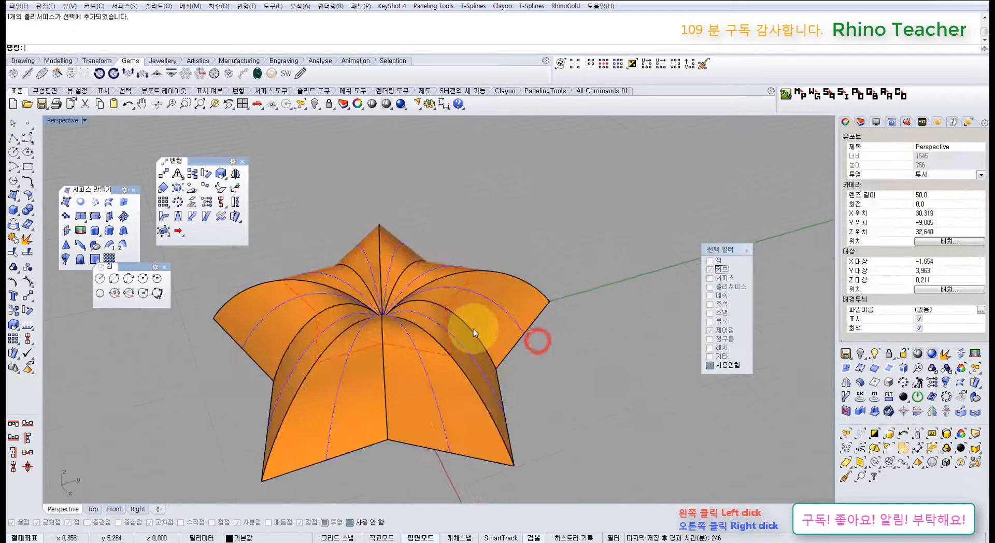
pyautogui.click(473, 328)
pyautogui.click(574, 338)
pyautogui.moveTo(570, 335); pyautogui.dragTo(490, 246)
pyautogui.keyDown('ctrl'); pyautogui.click(450, 334); pyautogui.keyUp('ctrl')
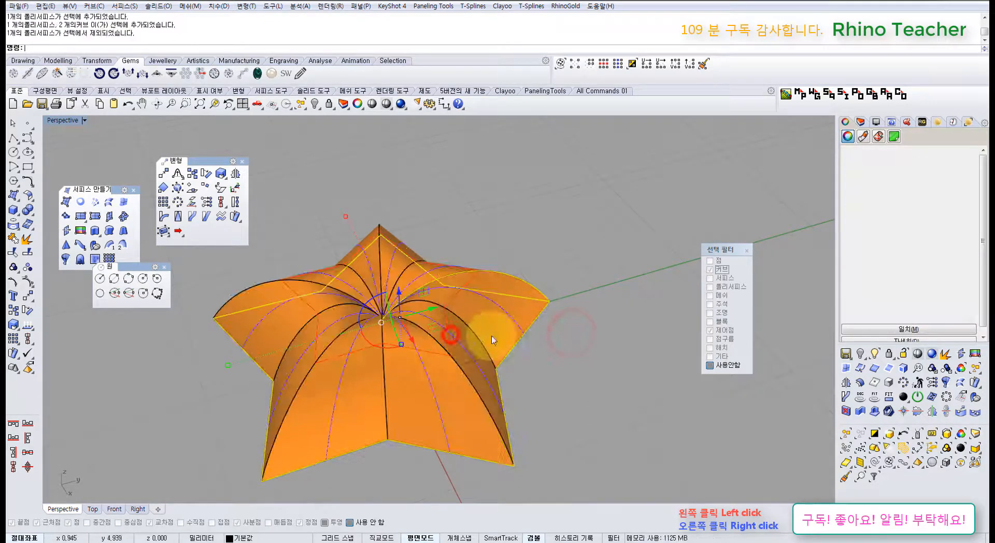
pyautogui.moveTo(506, 329); pyautogui.dragTo(443, 294, button='right')
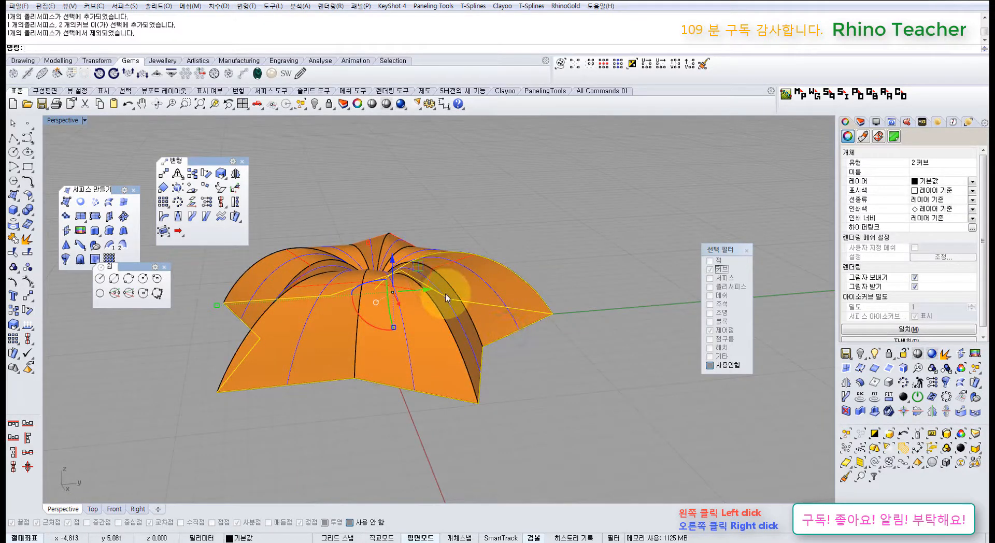
# Select only the star rail curve and scale it uniformly, first enlarging it and then shrinking it.
pyautogui.click(511, 346)
pyautogui.click(506, 339)
pyautogui.click(534, 364)
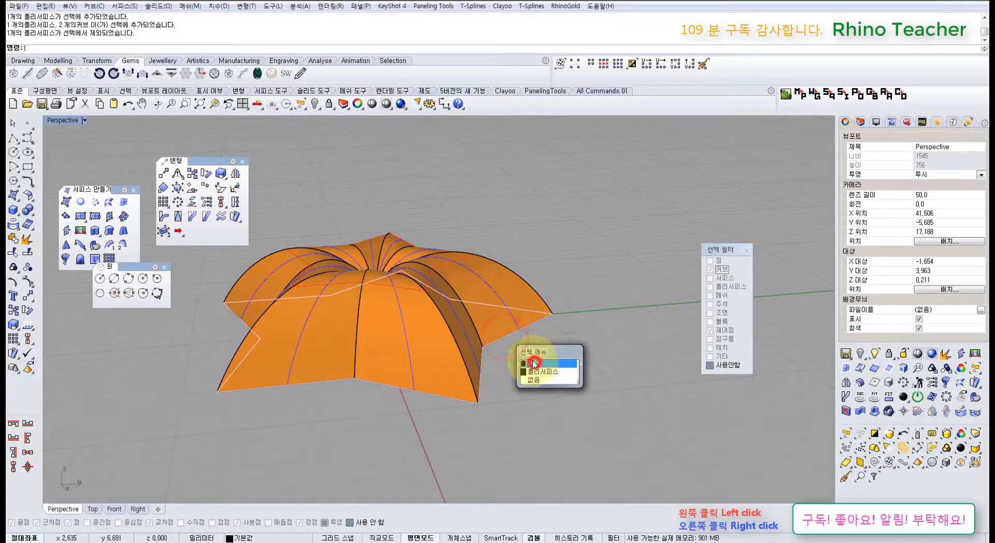
pyautogui.scroll(-5, 534, 364)
pyautogui.moveTo(472, 283); pyautogui.dragTo(451, 349, button='right')
pyautogui.keyDown('shift'); pyautogui.moveTo(373, 362); pyautogui.dragTo(342, 366); pyautogui.keyUp('shift')
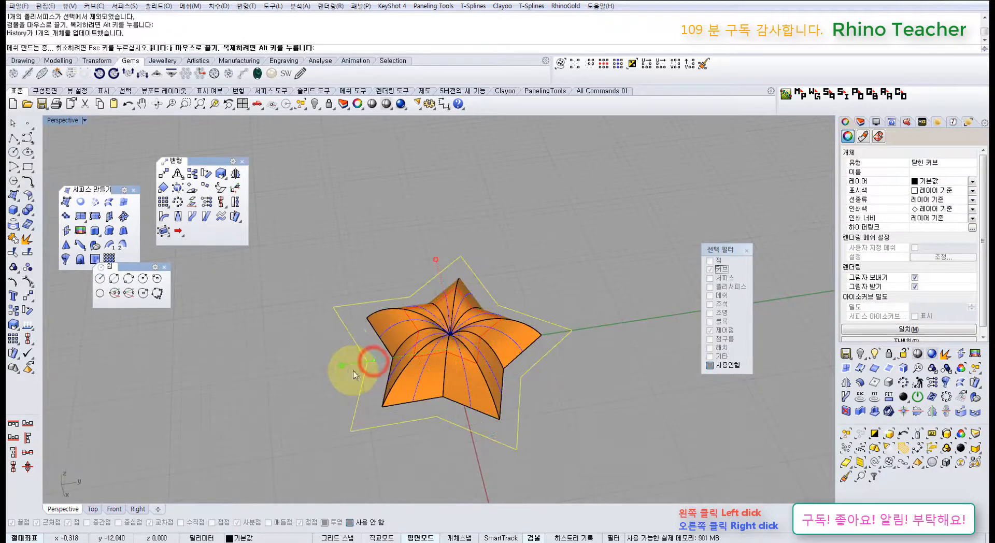
pyautogui.moveTo(446, 358); pyautogui.dragTo(453, 411, button='right')
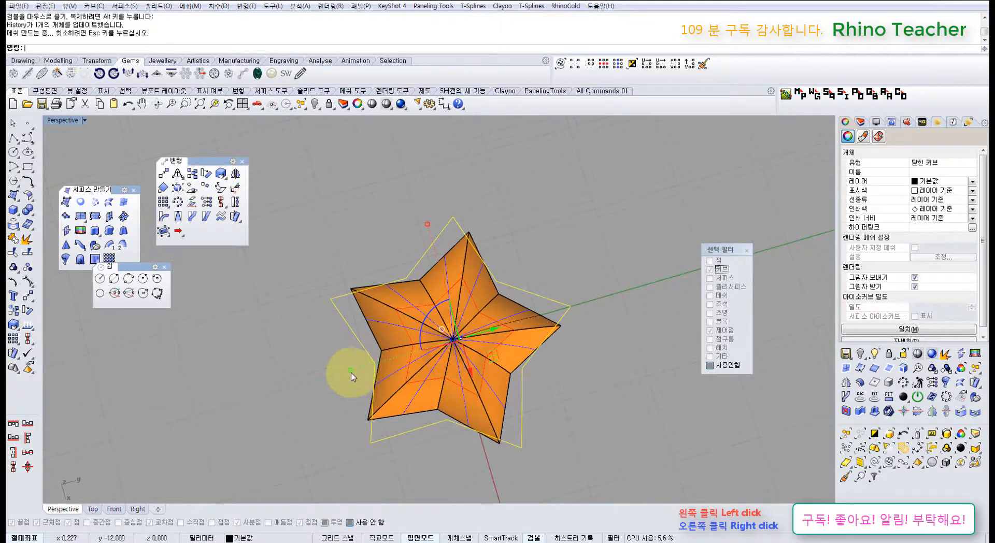
pyautogui.keyDown('shift'); pyautogui.moveTo(351, 370); pyautogui.dragTo(412, 372); pyautogui.keyUp('shift')
pyautogui.moveTo(412, 372); pyautogui.dragTo(512, 263, button='right')
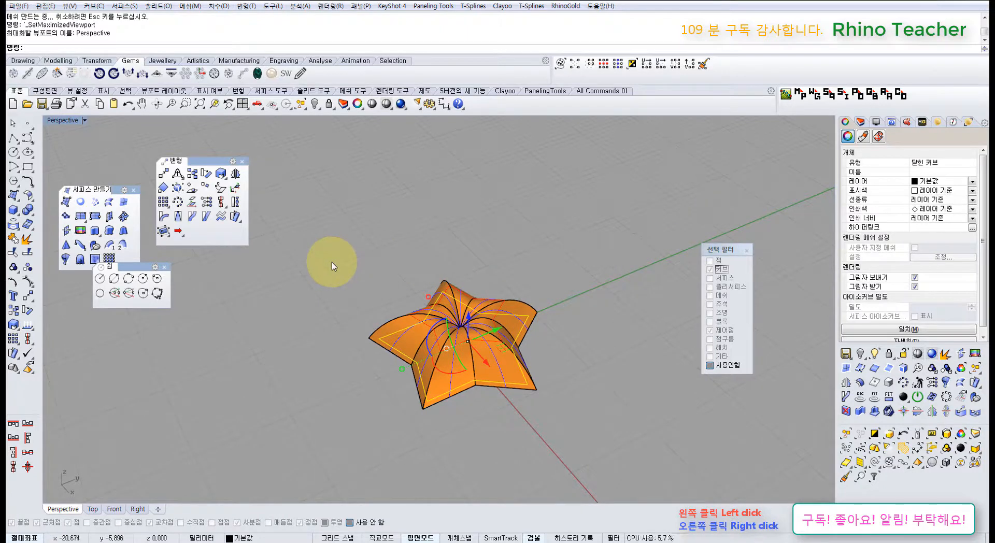
# Move the floating circle toolset clear of the surface-creation toolset and deselect the star curve.
pyautogui.moveTo(322, 306); pyautogui.dragTo(422, 285, button='right')
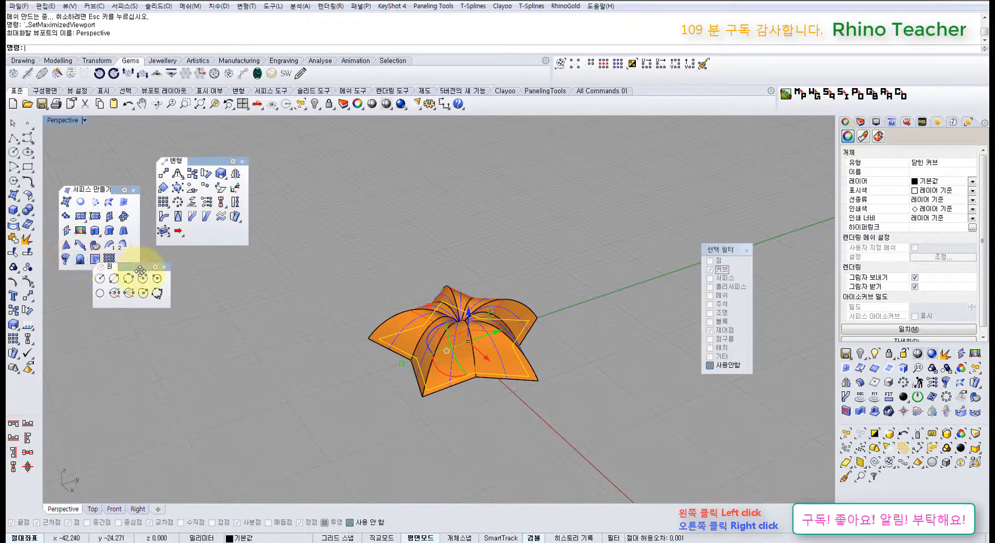
pyautogui.moveTo(140, 270); pyautogui.dragTo(209, 290)
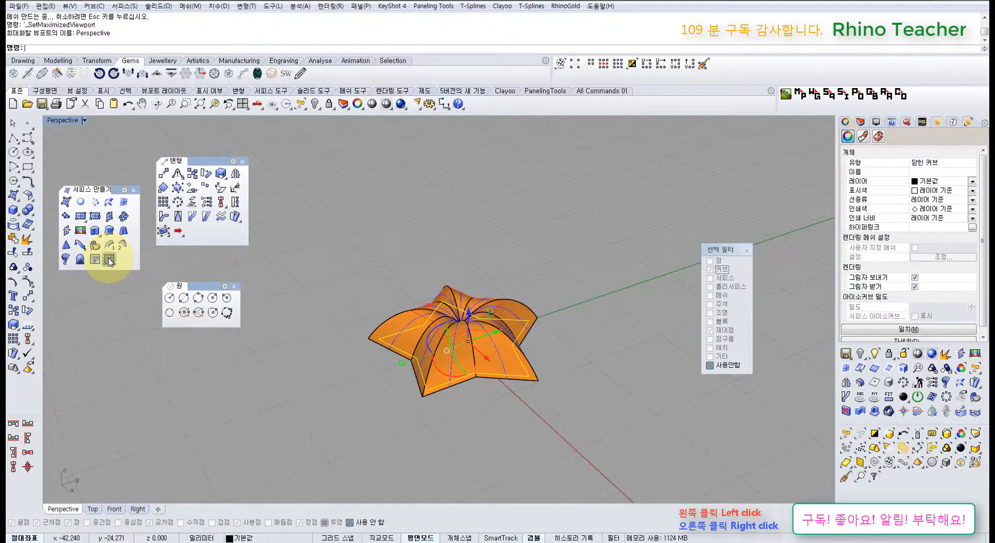
pyautogui.click(127, 332)
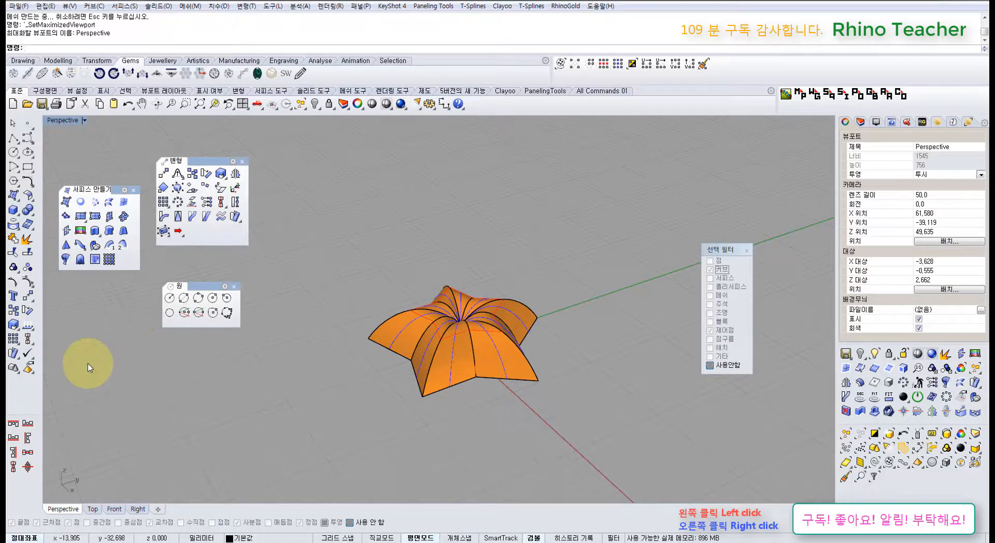